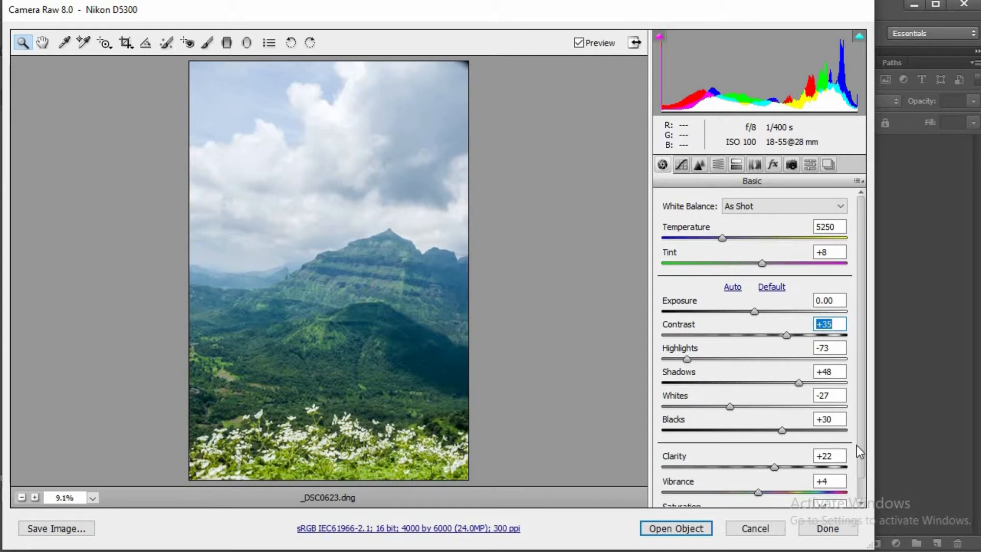
Set the photo's Vibrance to +5.
scroll(862, 447, down, 1)
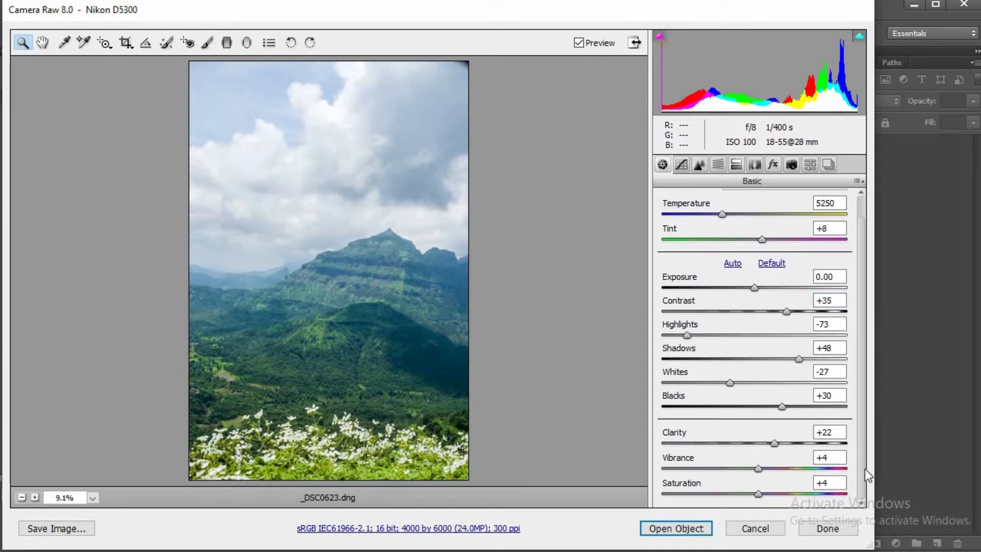
click(759, 468)
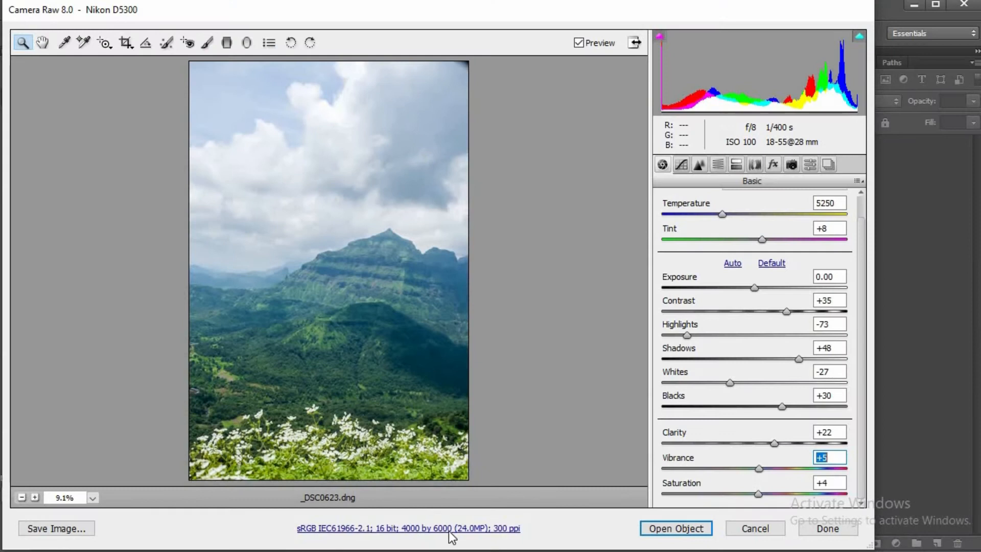
Keep sRGB IEC61966-2.1, 16 Bits/Channel and 4000 by 6000 in the workflow options, disable opening as Smart Objects, and open the image in Photoshop.
click(438, 532)
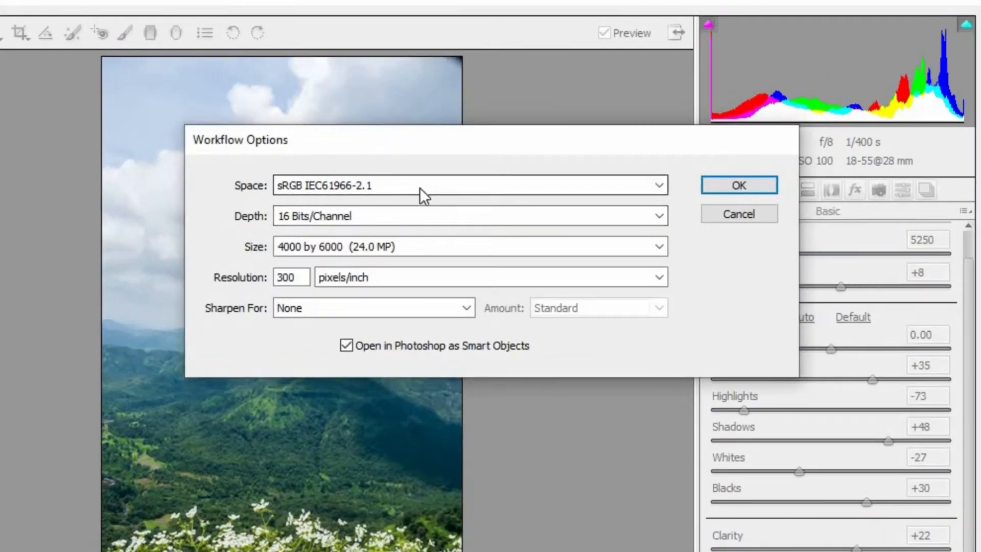
click(419, 186)
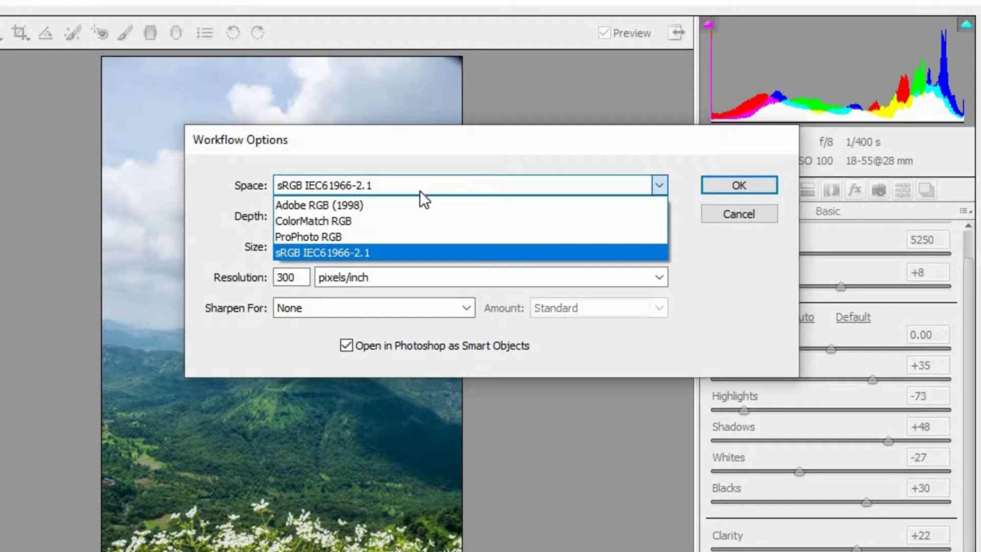
click(420, 192)
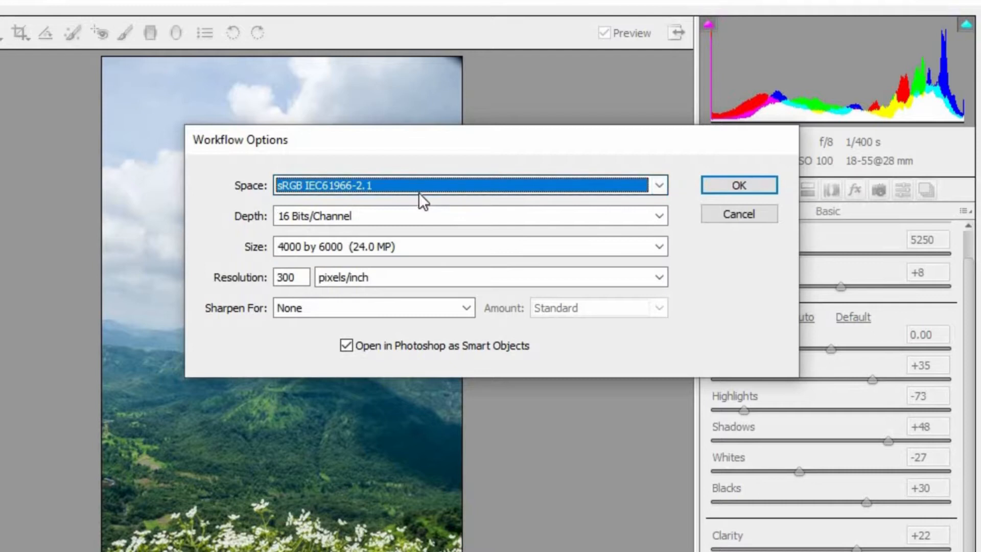
click(391, 214)
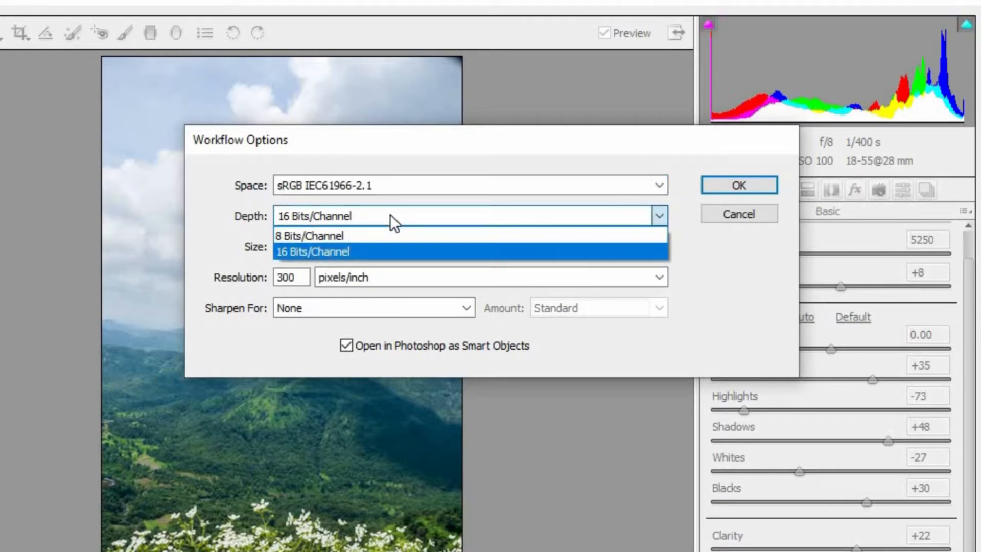
click(391, 214)
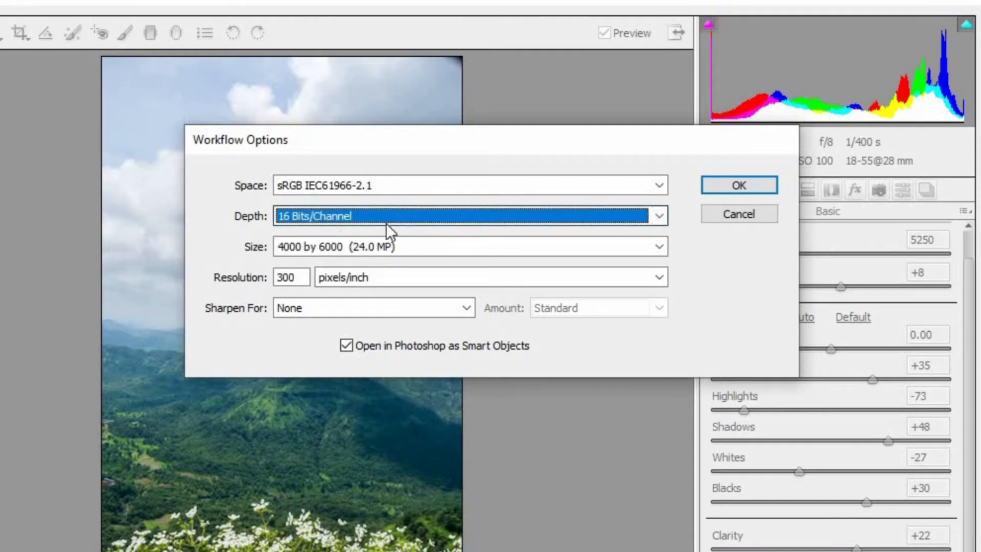
click(544, 251)
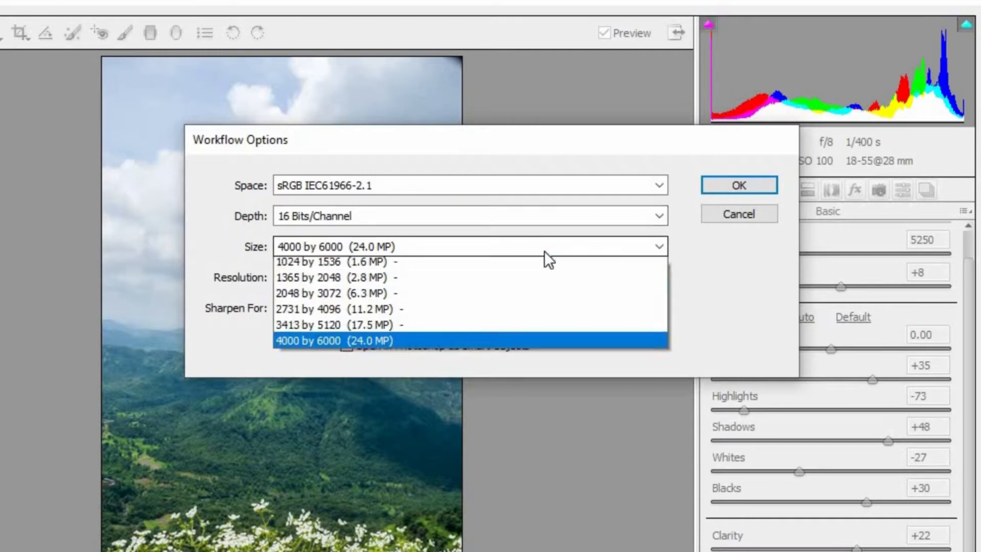
click(326, 345)
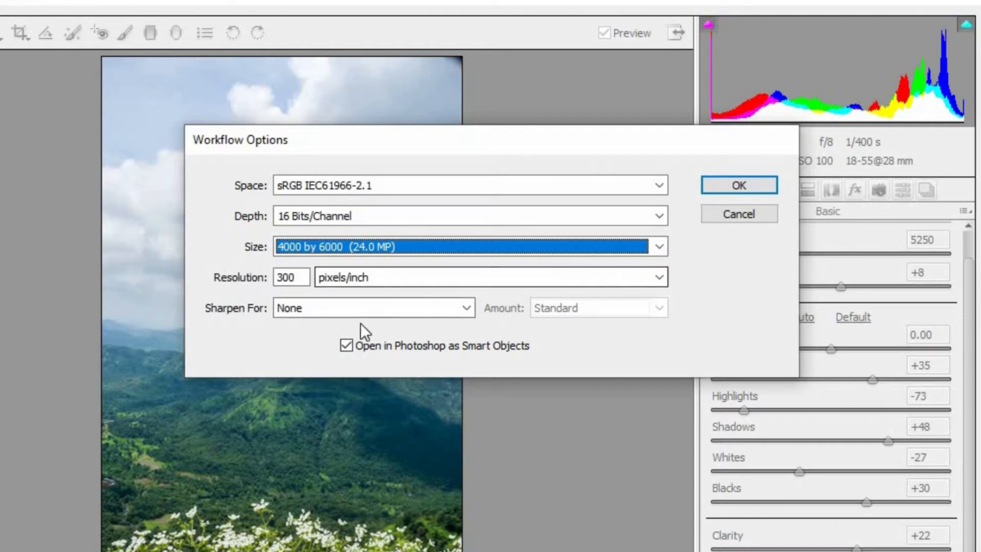
click(345, 346)
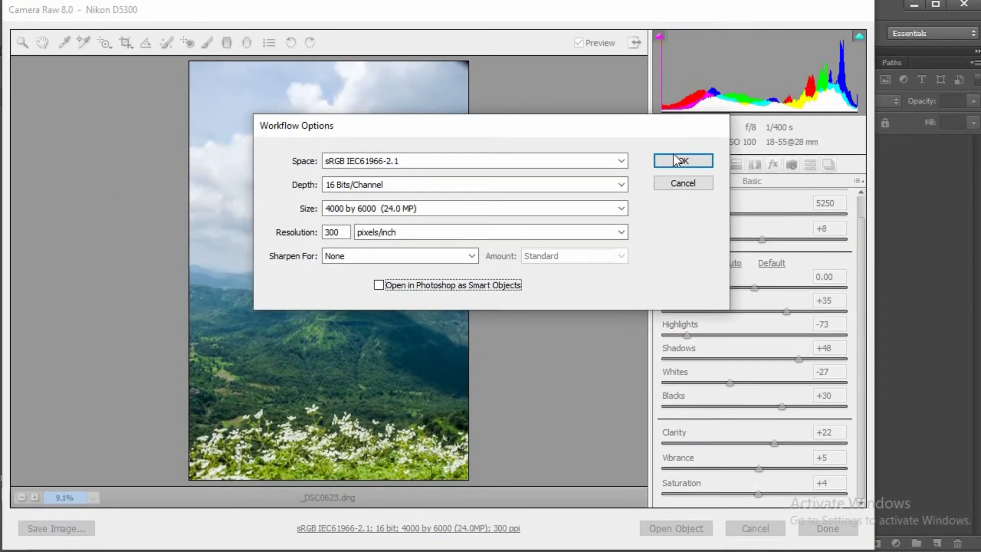
click(666, 160)
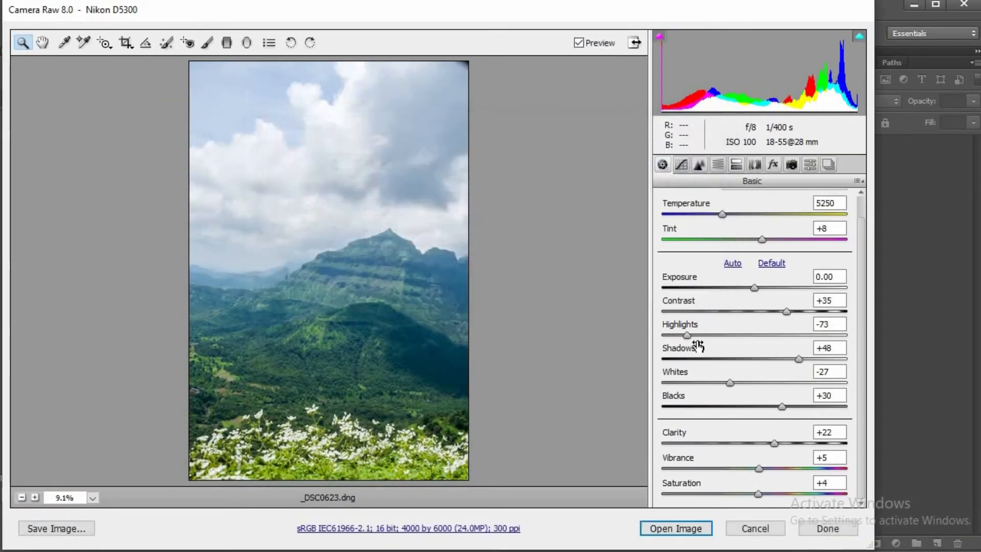
click(656, 529)
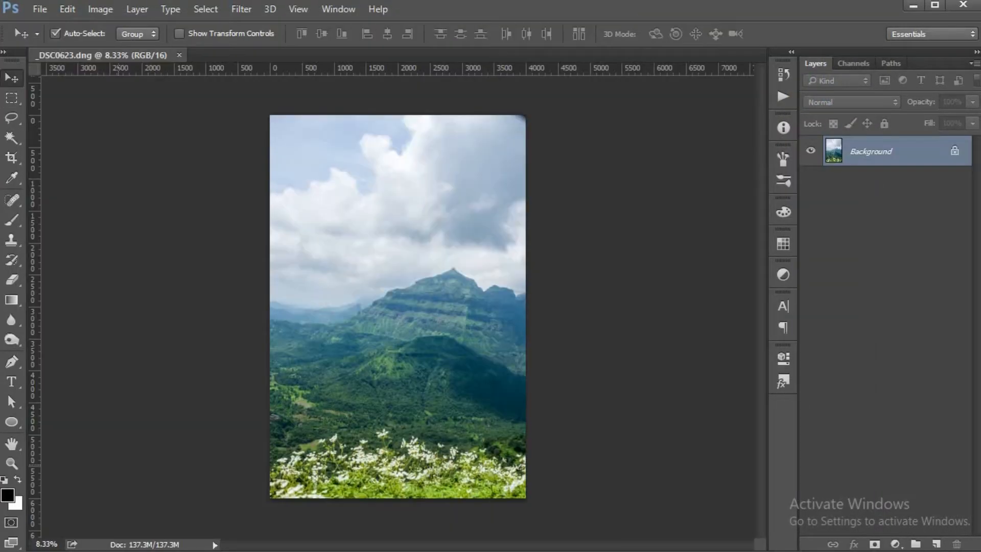
Crop the photo at the 2:3 ratio, trimming its upper and right edges to remove the dark corner.
click(11, 157)
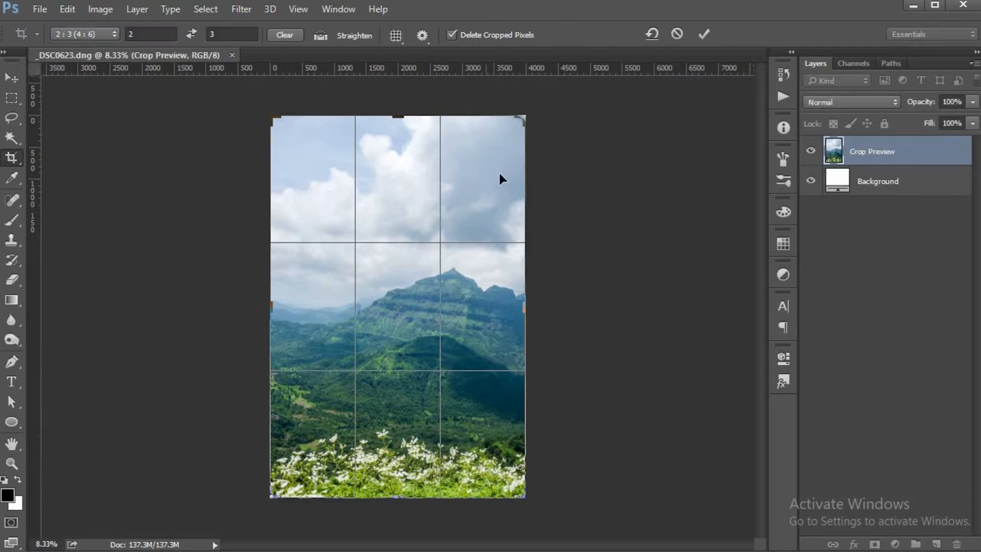
drag(519, 121, 517, 134)
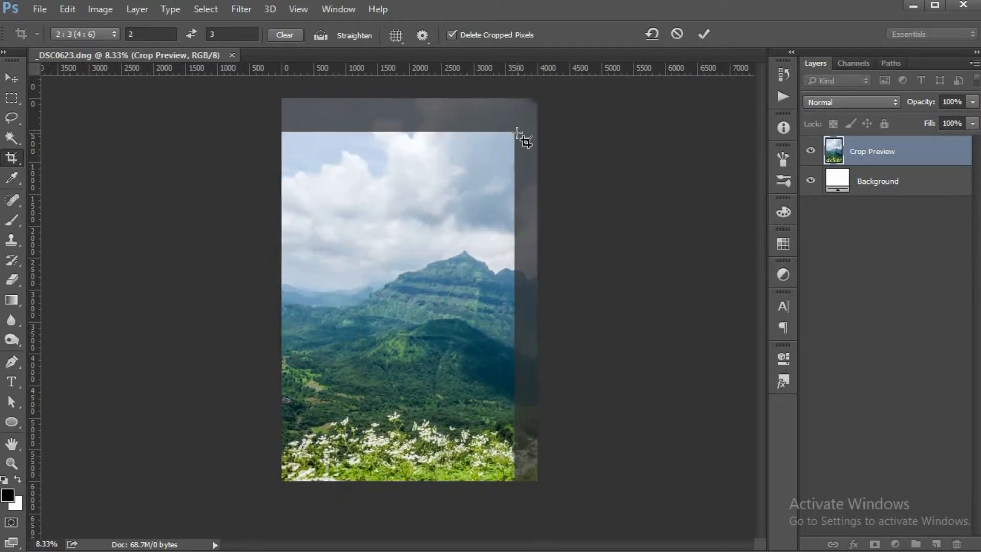
key(Return)
Save the cropped photo as the JPEG file _DSC0623.jpg in the Images folder, accepting the JPEG options.
click(40, 9)
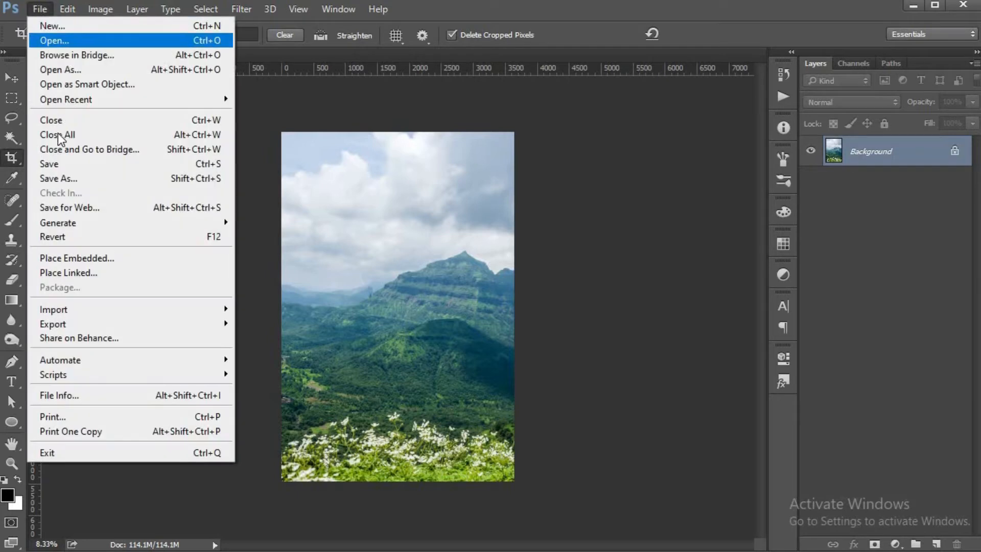
click(58, 178)
click(204, 305)
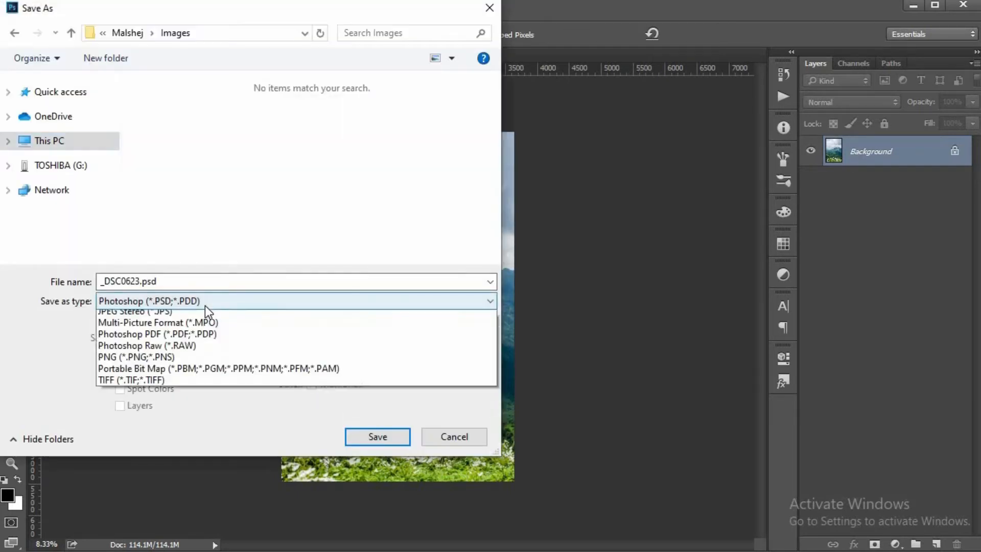
click(180, 373)
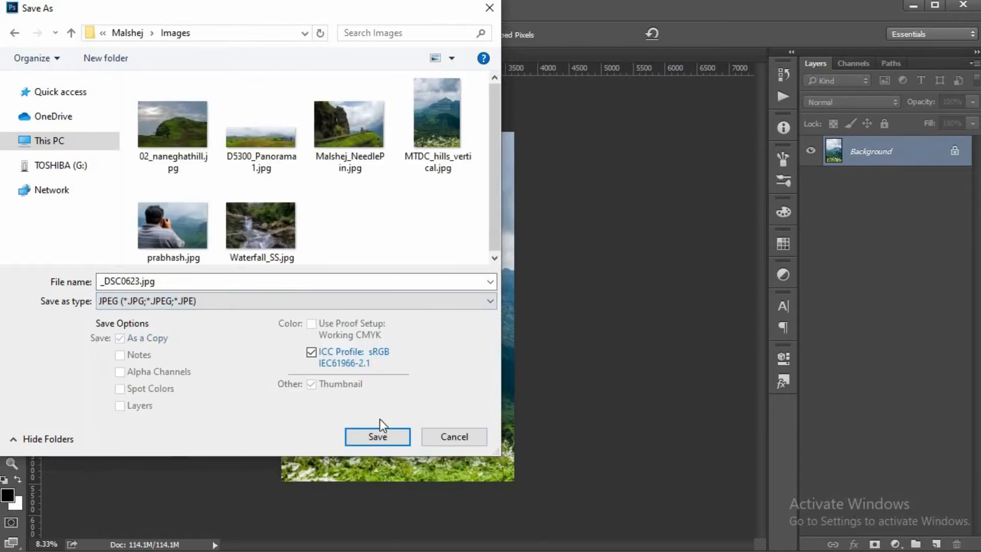
click(370, 443)
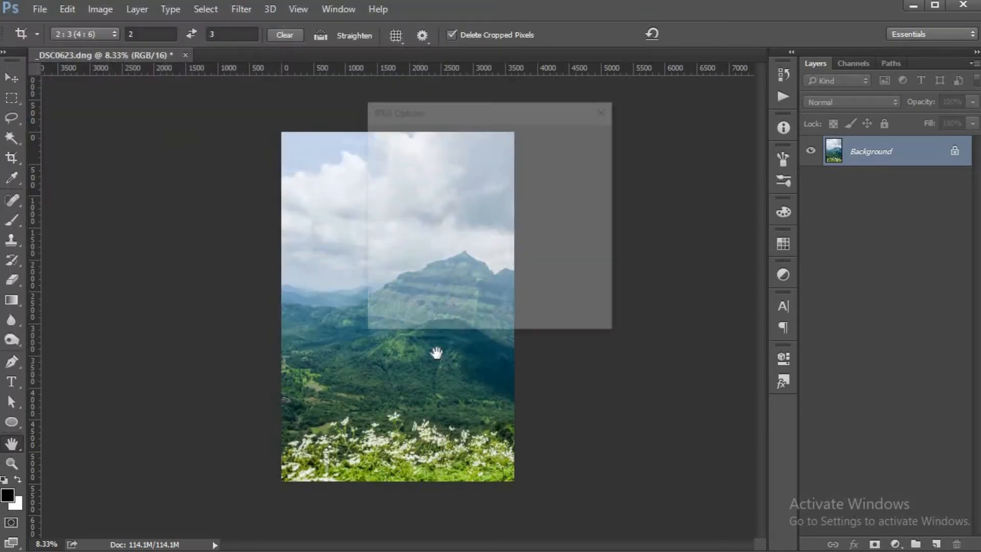
click(529, 209)
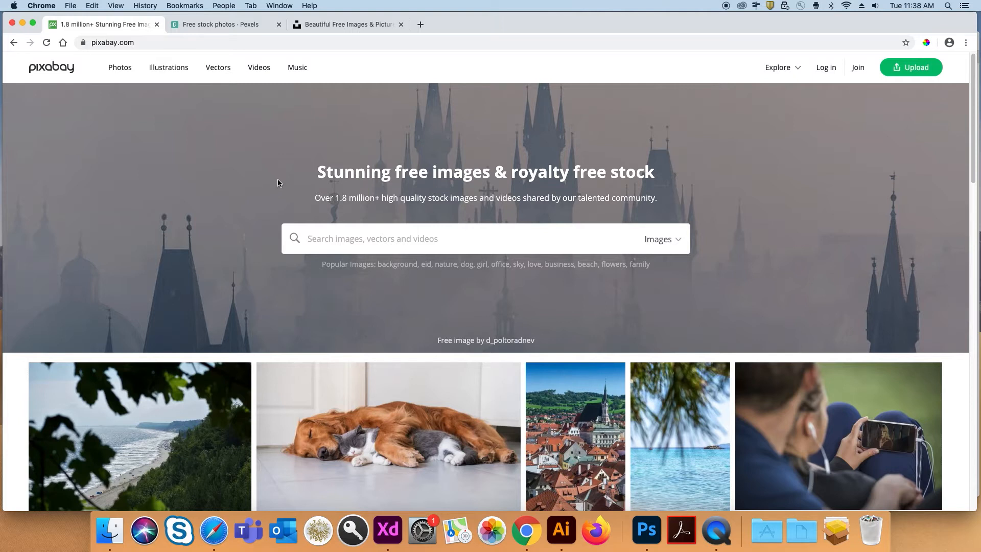
In Chrome, look at Pexels, and find travel photos on Unsplash to download the free beach sunset picture.
click(238, 31)
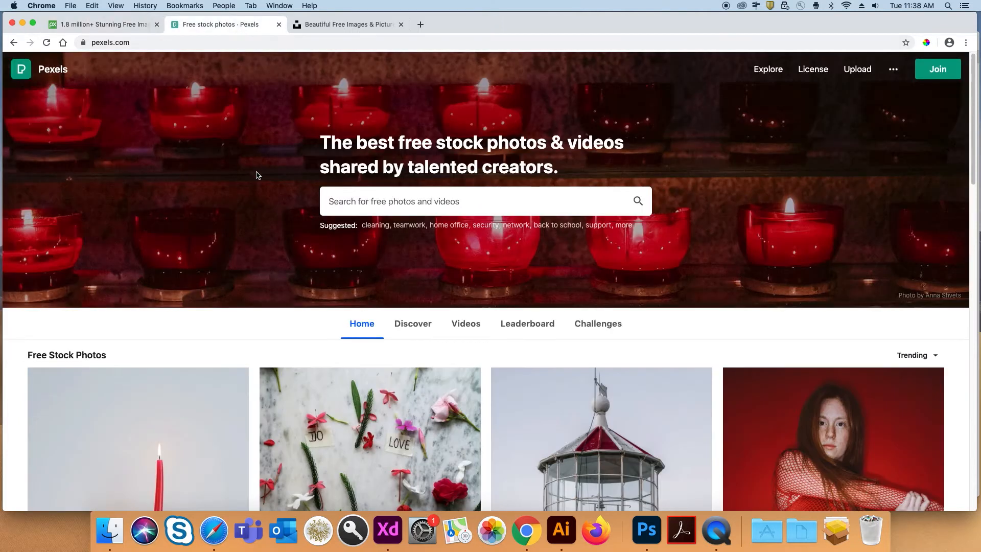
click(304, 29)
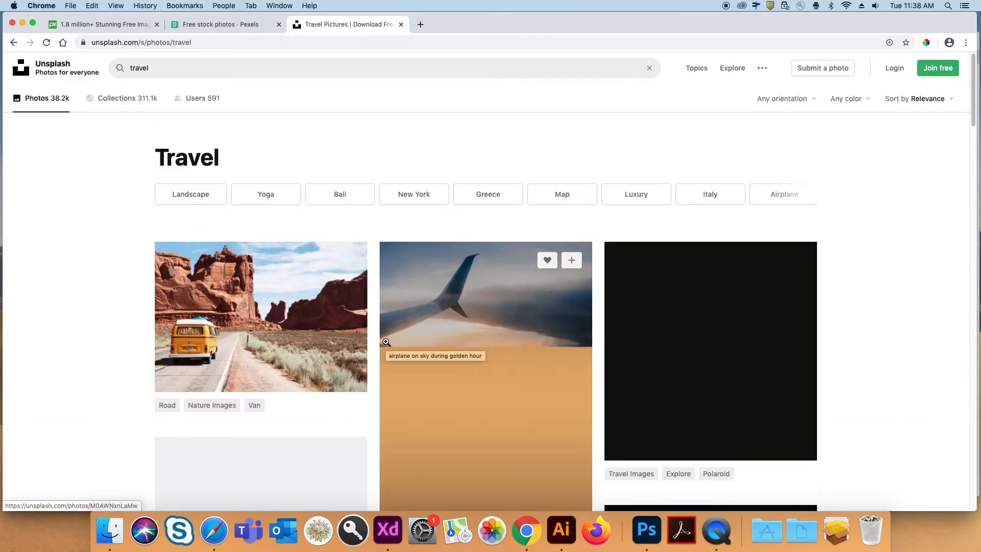
scroll(386, 342, down, 6)
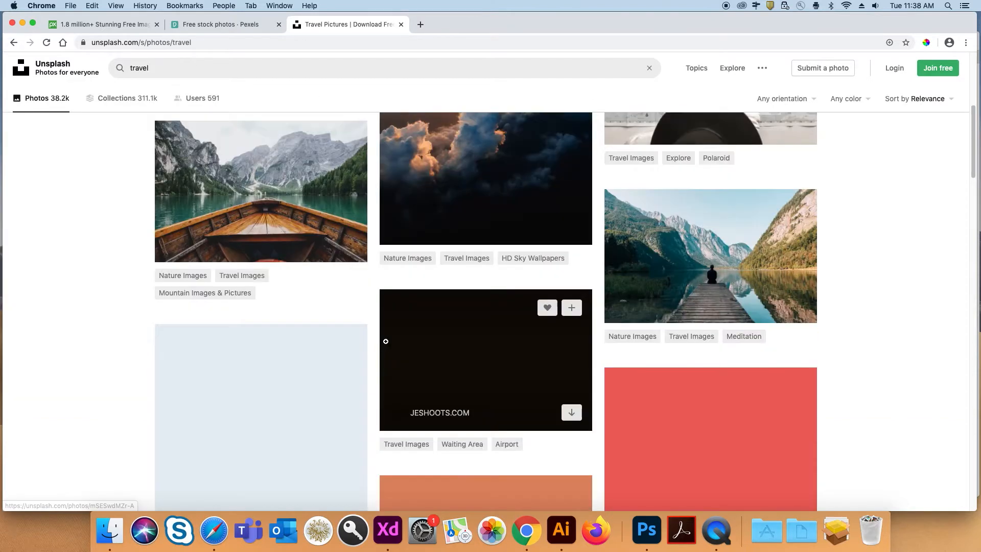
scroll(387, 342, down, 6)
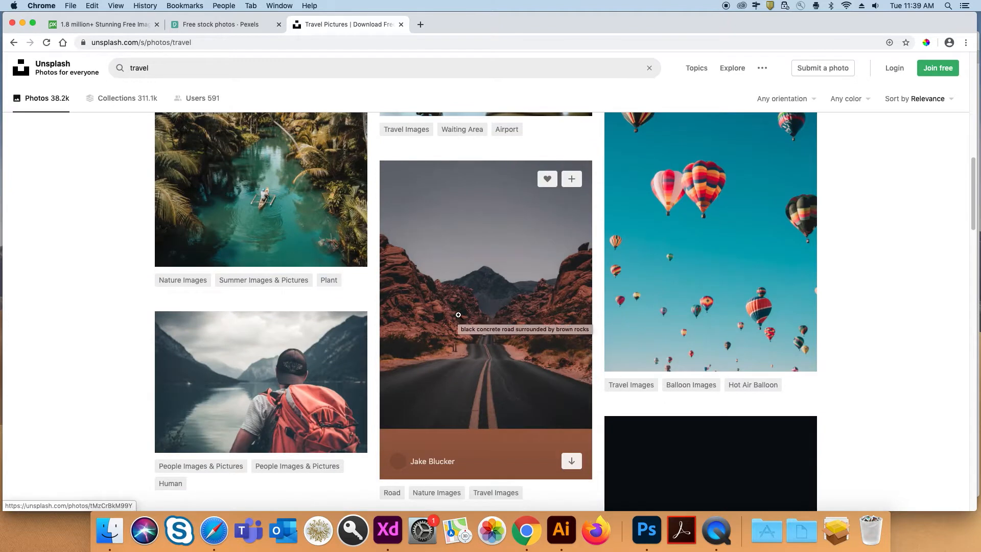
scroll(458, 315, down, 15)
scroll(459, 314, up, 2)
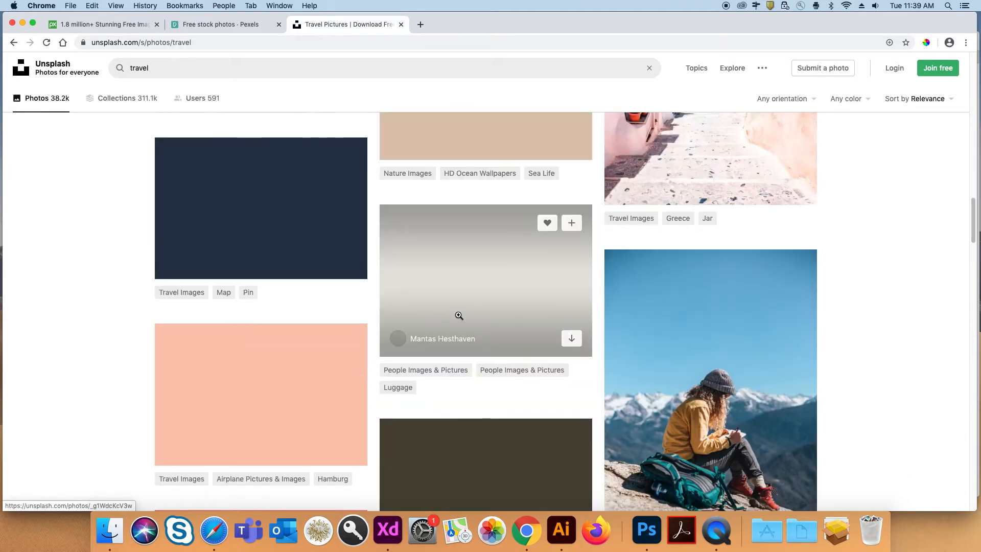
scroll(459, 315, down, 3)
click(458, 316)
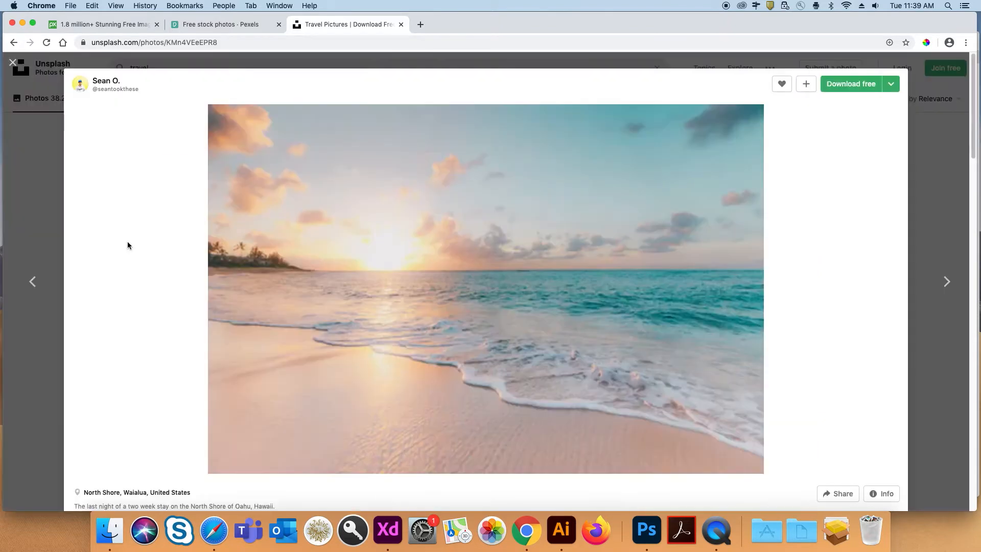
click(851, 84)
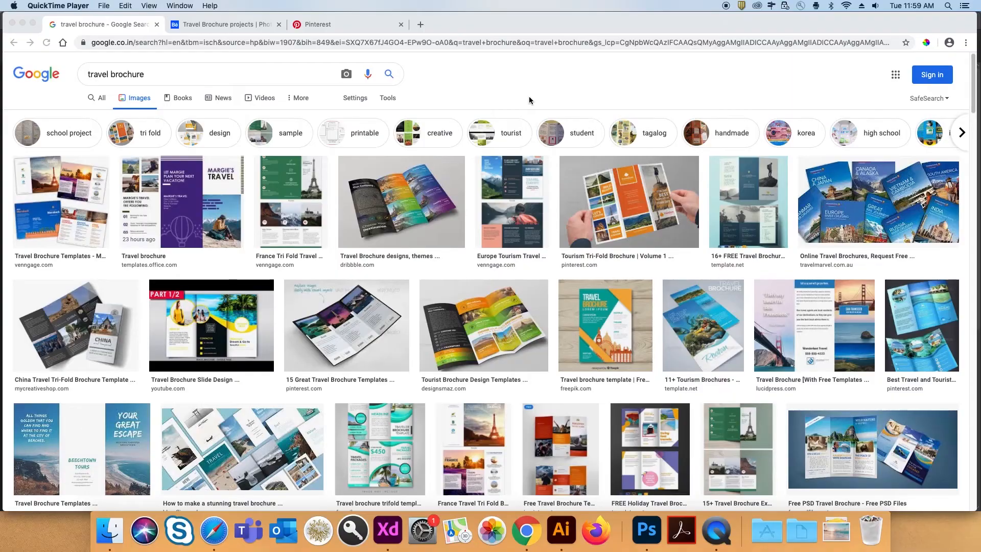
Browse travel brochure examples on Google Images, Behance and Pinterest, and save the maroon and orange tri-fold design as a JPEG in the References folder.
scroll(517, 227, down, 10)
click(112, 286)
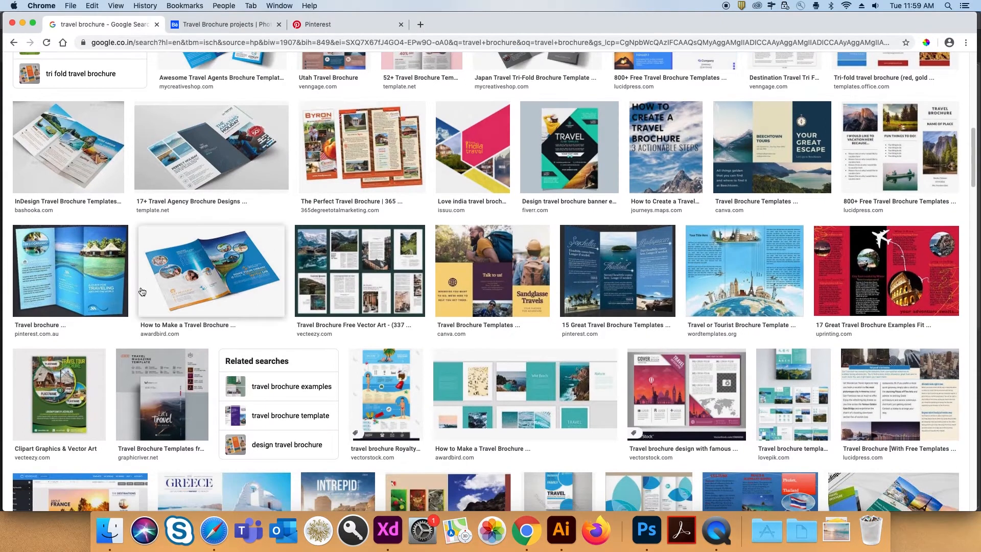
click(253, 25)
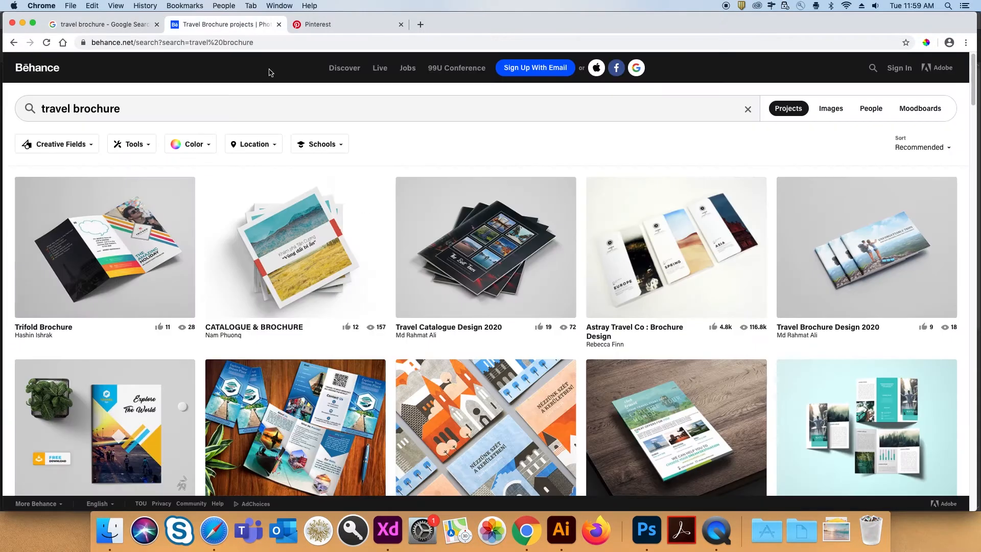
click(321, 27)
scroll(484, 292, down, 10)
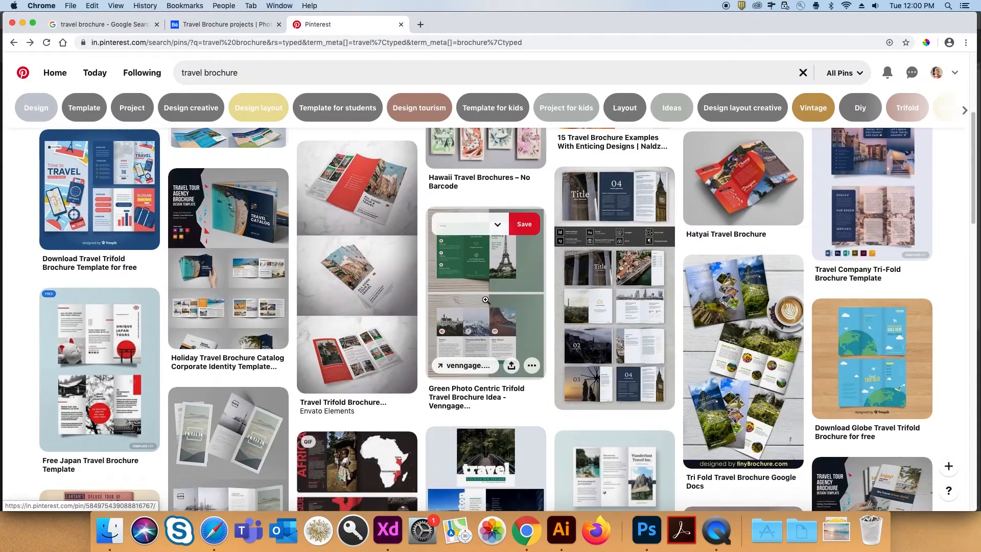
scroll(484, 292, down, 5)
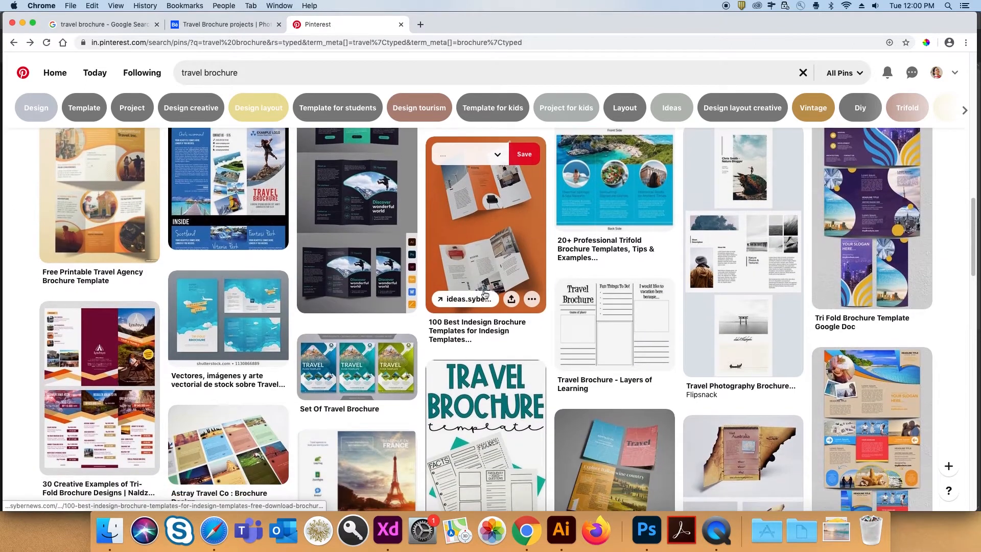
click(114, 377)
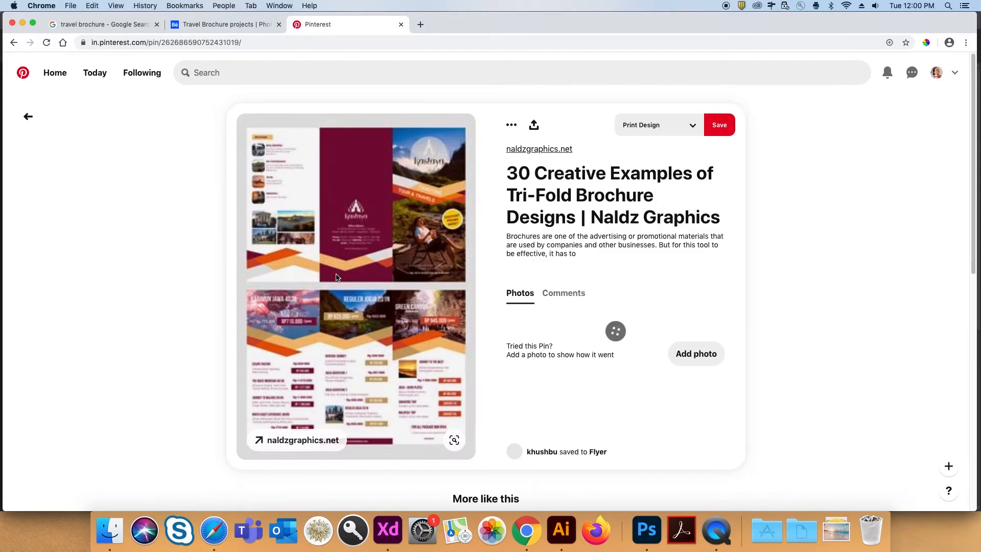
right_click(303, 266)
click(313, 280)
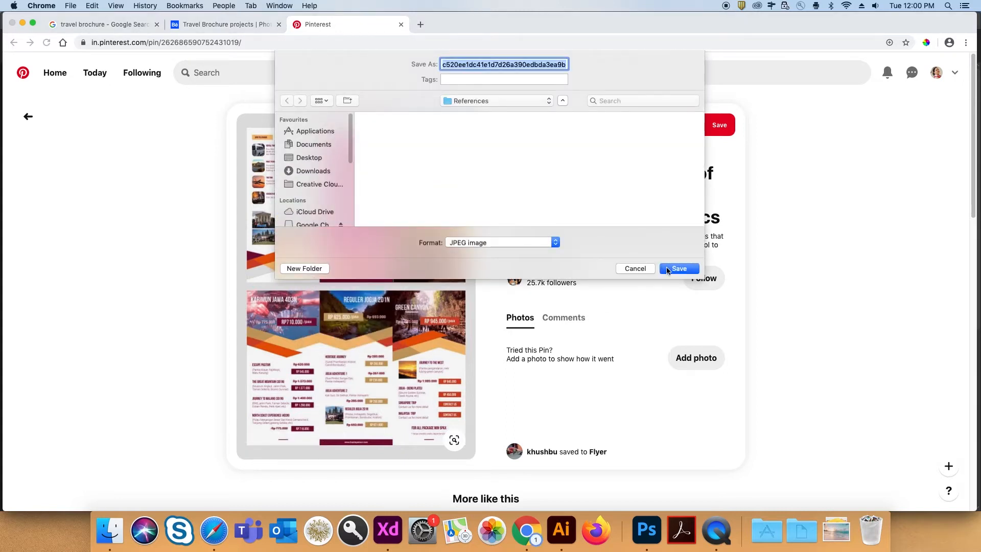
click(667, 269)
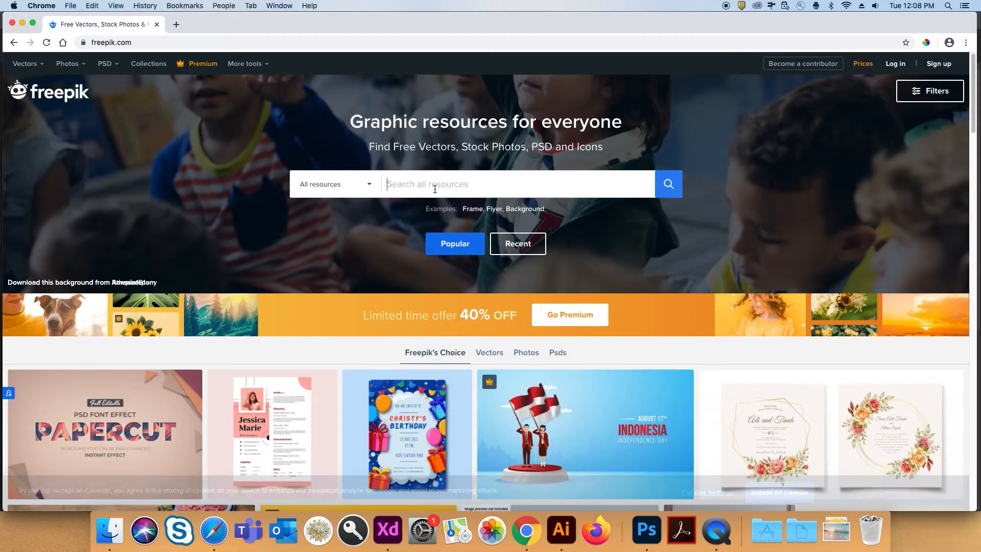
Search Freepik for "Travel Brochure" and look through the resources found.
text(Travel Brochure)
key(Return)
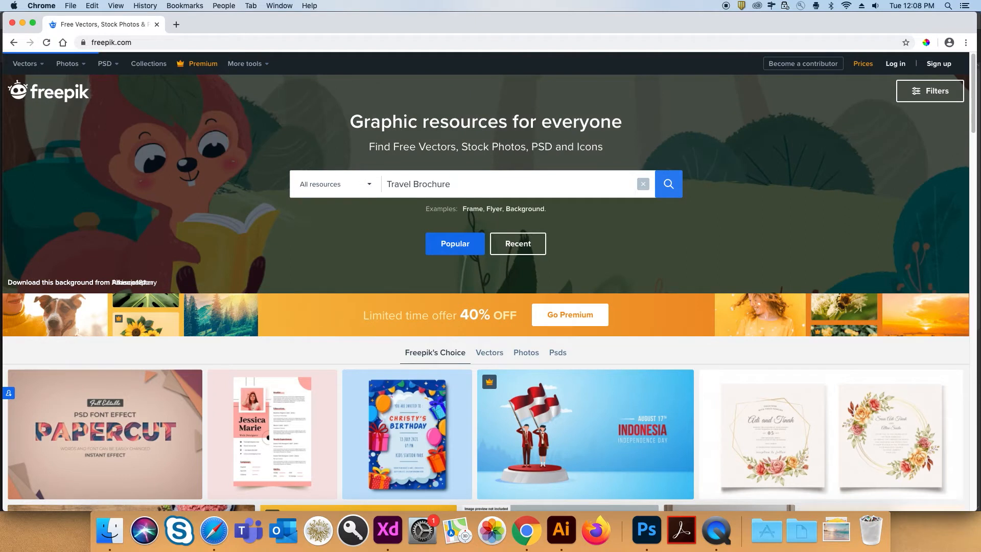
scroll(444, 176, down, 5)
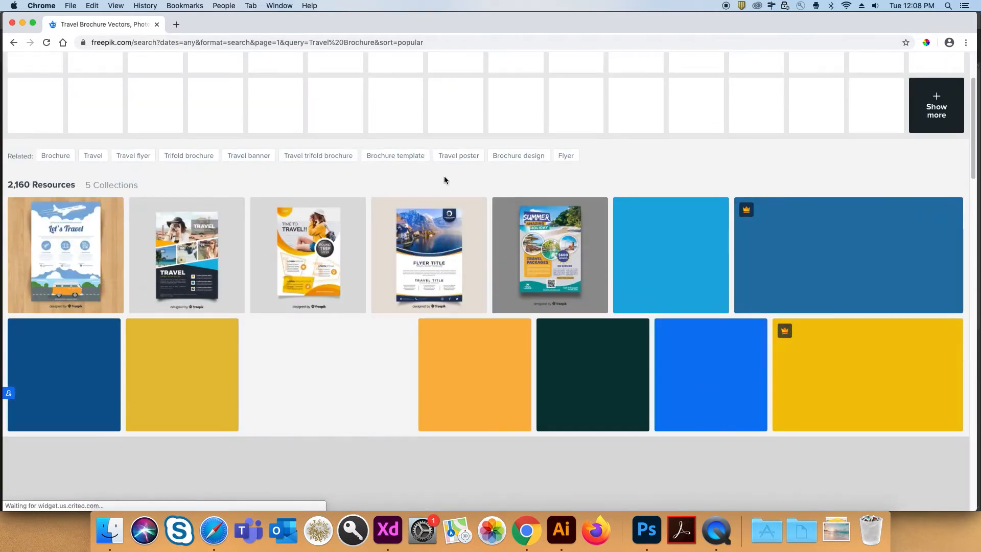
Open the yellow and black Travel flyer with the 50% off offer from the Freepik results and download it.
scroll(448, 181, down, 6)
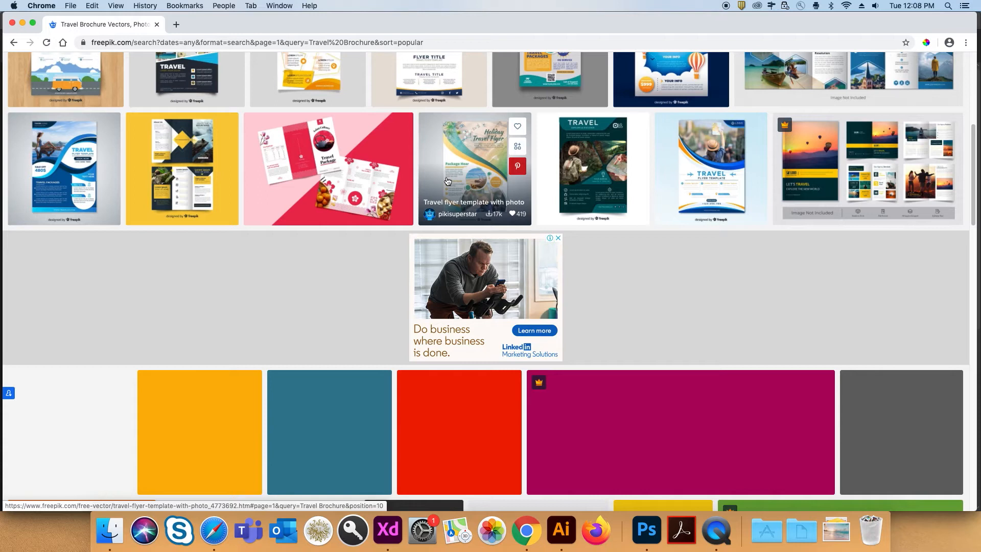
scroll(348, 157, down, 8)
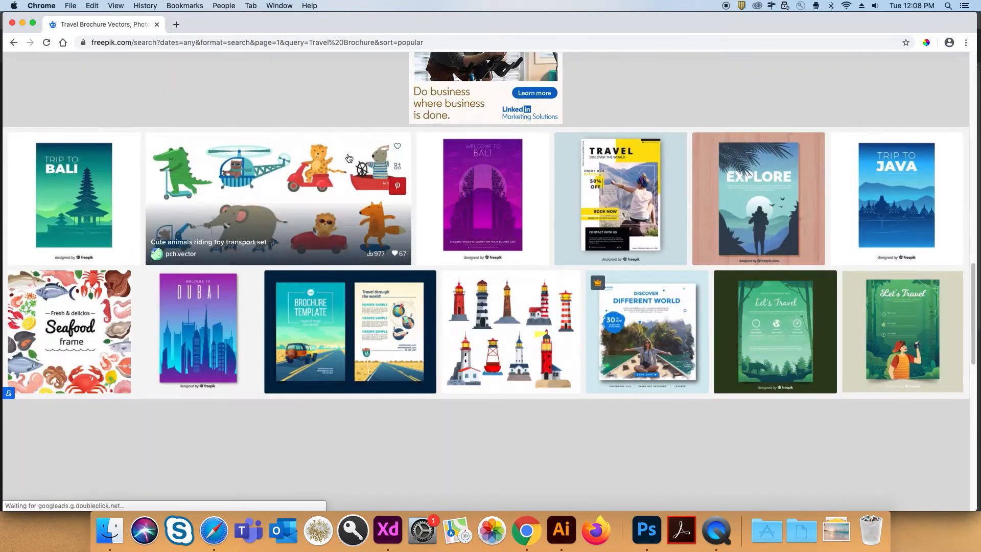
click(631, 176)
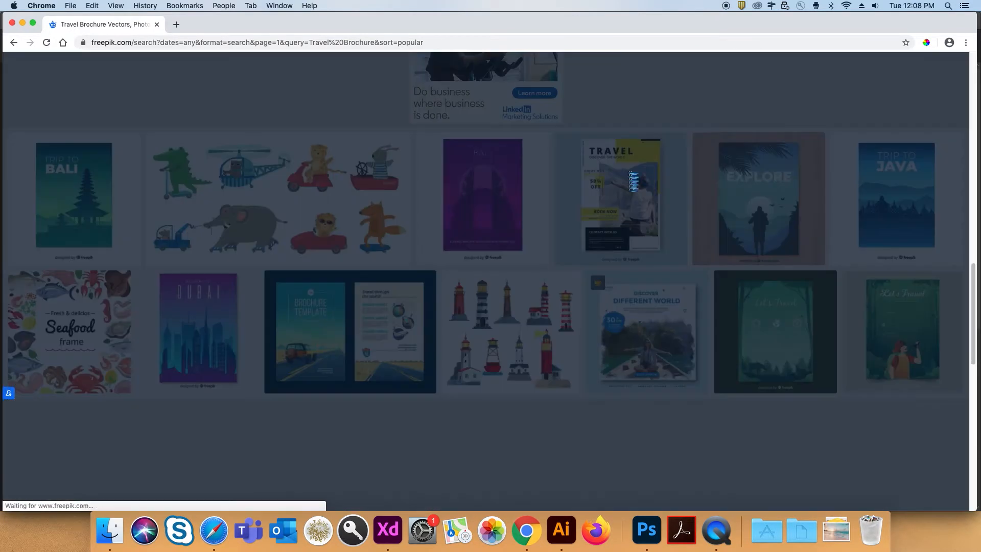
click(748, 247)
click(748, 377)
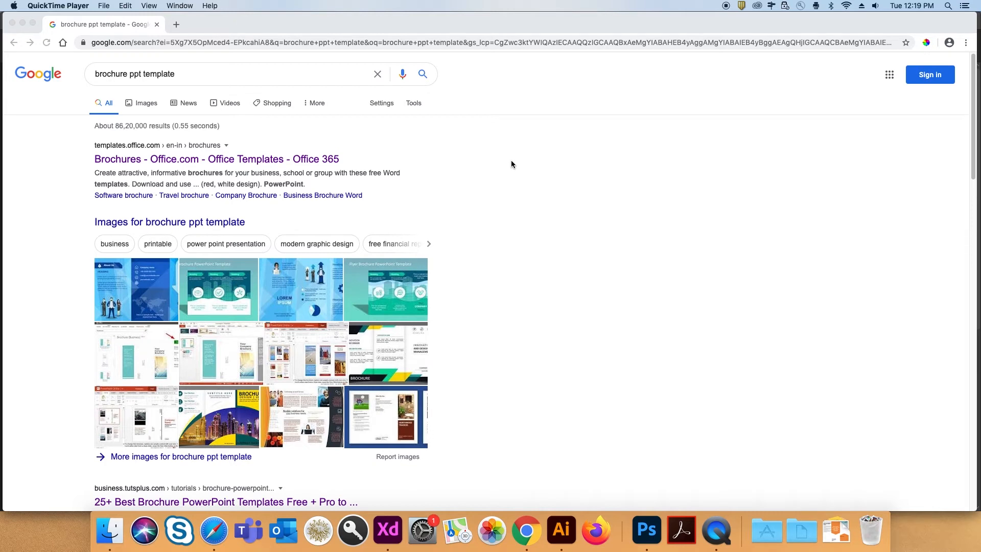
Open the Office.com Brochures result in a new tab and download the PowerPoint template Tri-fold travel brochure (red and gray design).
right_click(326, 159)
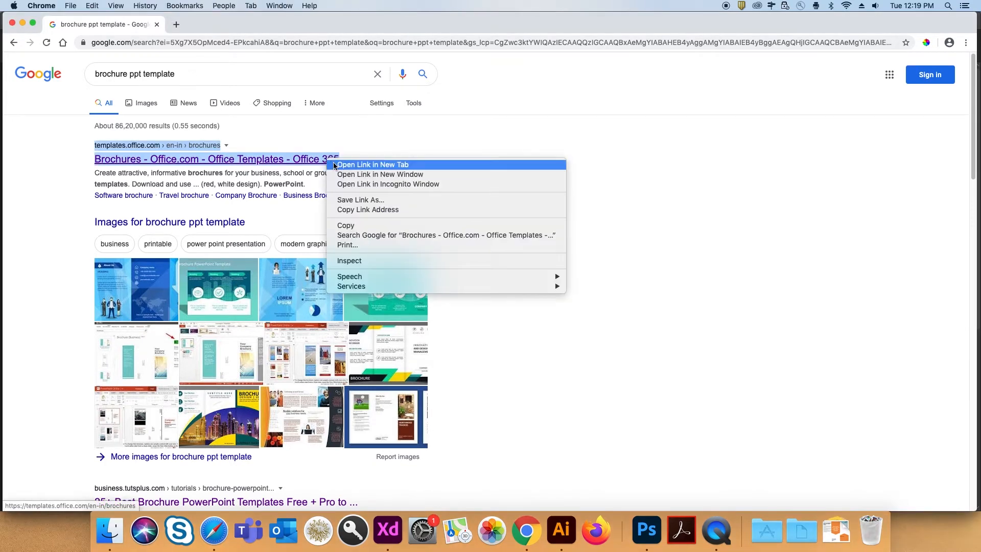
click(334, 164)
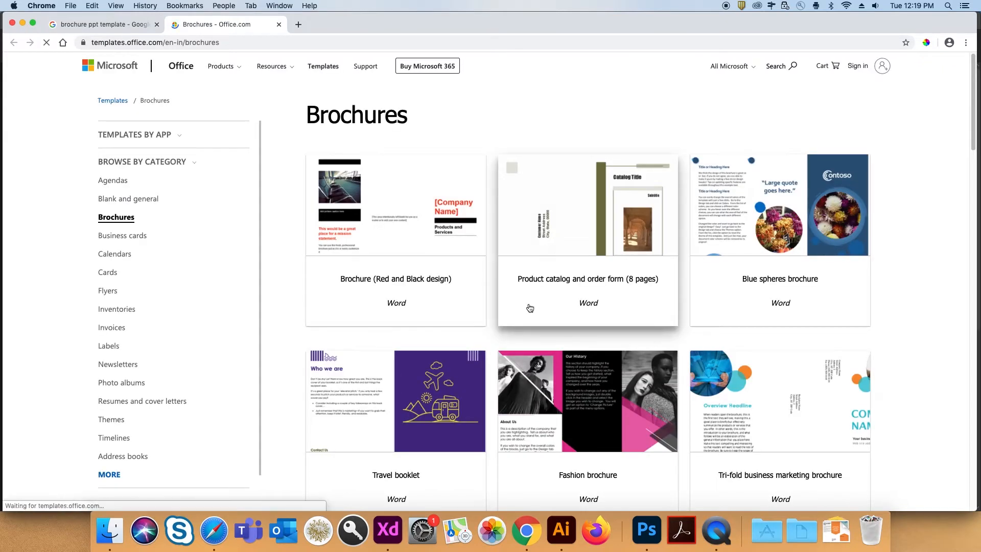
scroll(530, 308, down, 3)
scroll(608, 358, down, 15)
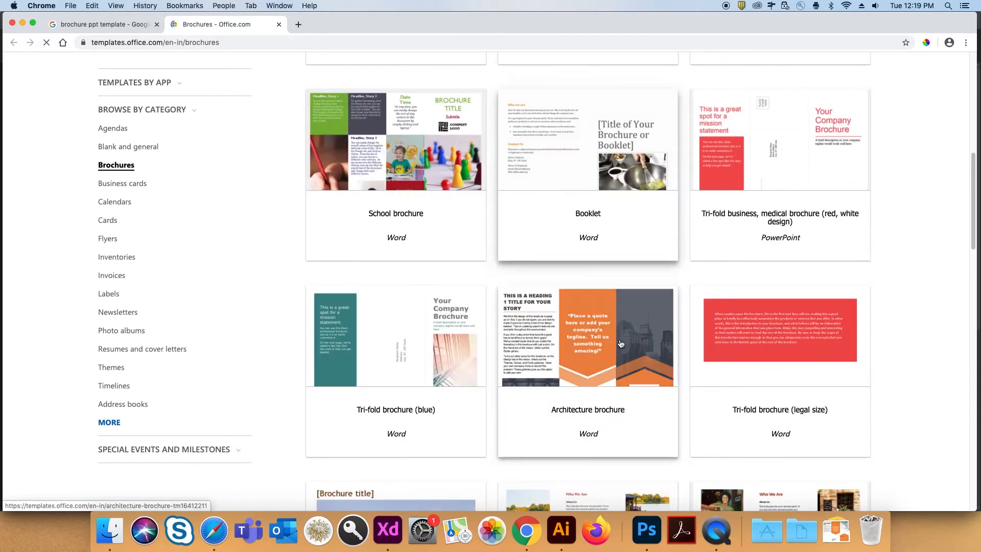
scroll(621, 344, down, 12)
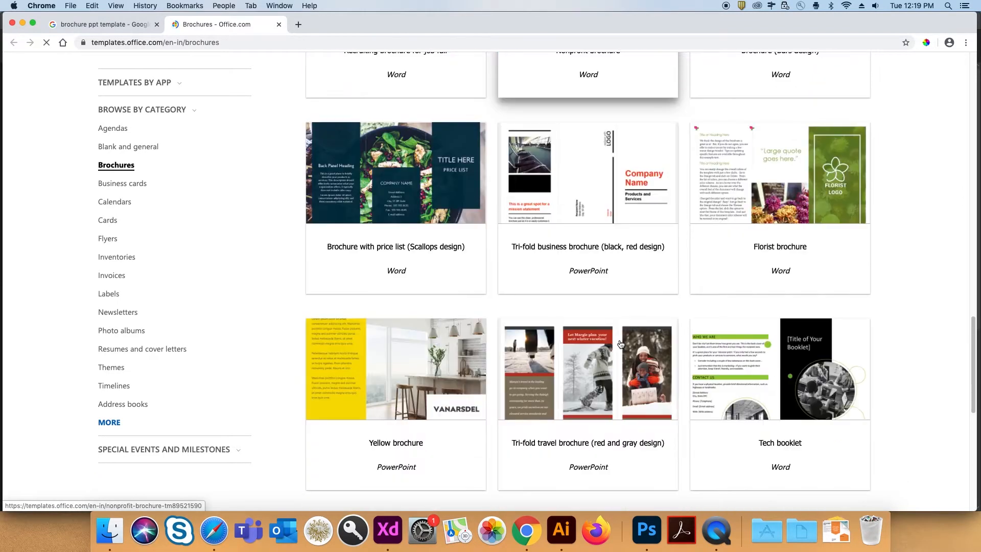
click(549, 348)
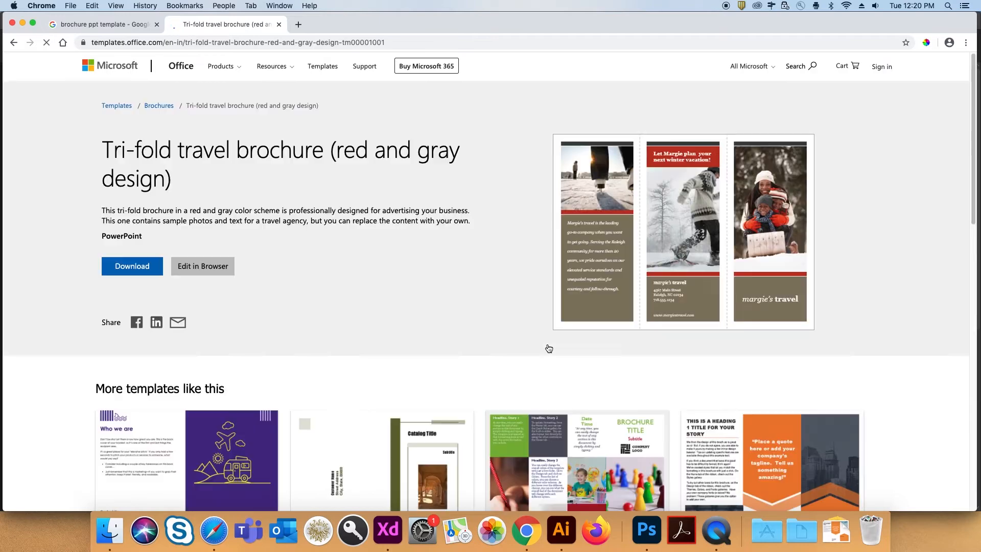
click(123, 272)
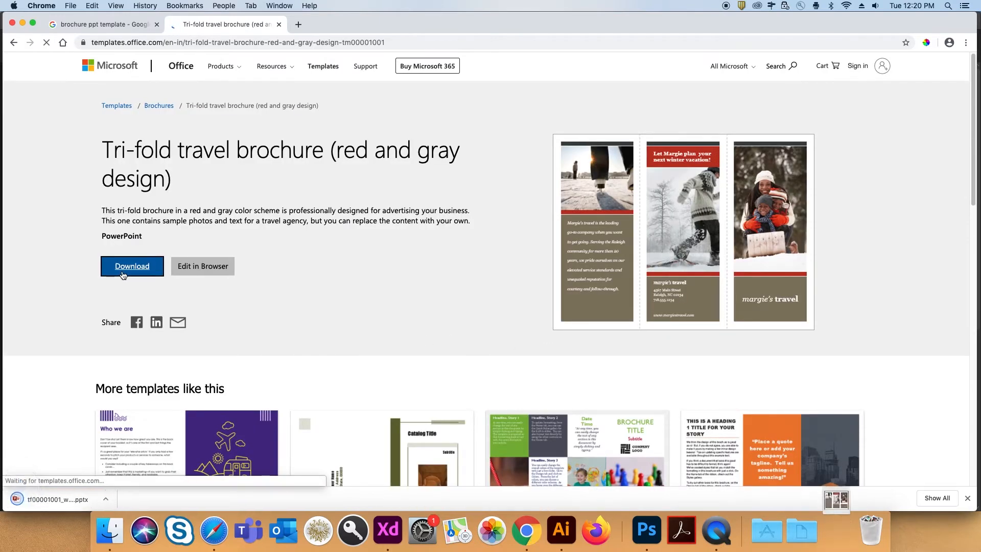
click(105, 499)
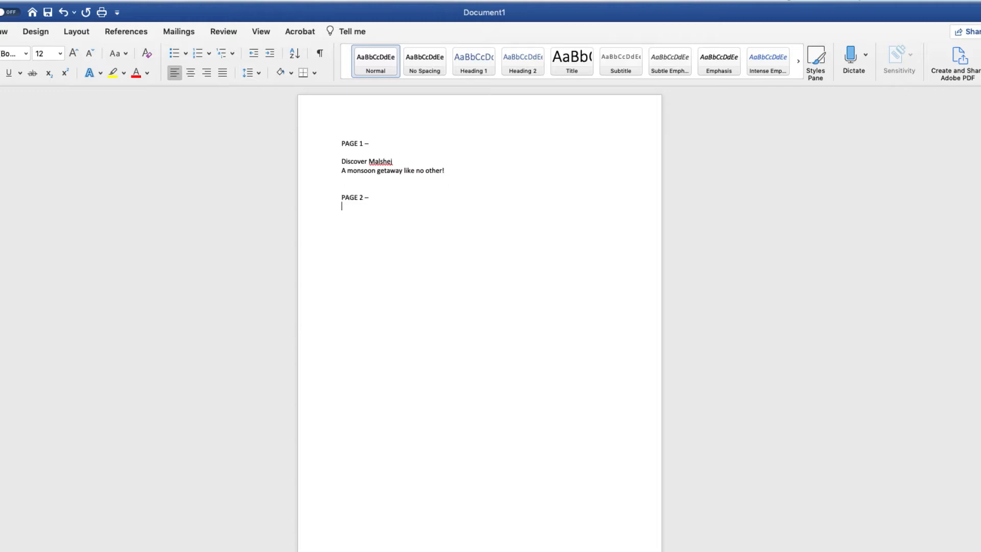
In the Word document, write the PAGE 2 copy with ABOUT US and OUR SERVICES, and the PAGE 3 OUR TOURS list of six priced tours.
text(ABOUT US  Travel India offers you the best holiday packages in india. We’ve got a wide choice of the most serene travel experiences for you to pick, at the natural heritage of our rich country. Amongst these, Malshei Ghat is the perfect weekend getaway as well as adventure trail for the nature lover within you.  OUR SERVICES  1) Comfortable Stay - We book your stay at the most convenient and commercial hotels. 2) Latest Offers – We give you the latest discounts and offers that make your trips pocket friendly. 3) Memorable Experience – We provide highly personalized and adventurous expert led travel itineraries to fulfil your bucket list desires. 4) Adequate Research – Our tour guides are well-equipped with the current travel trends and assist you most gladly.)
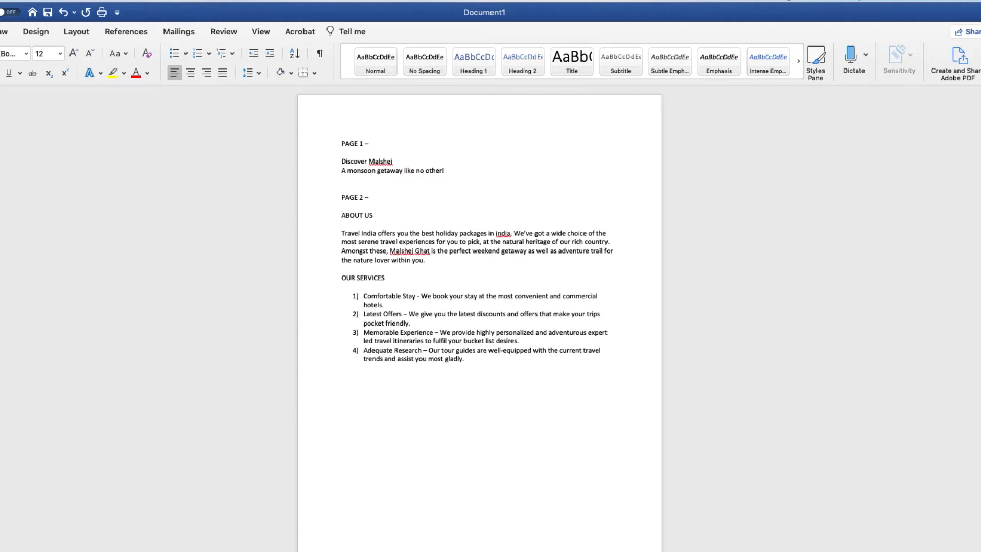
text(PAGE 3 –)
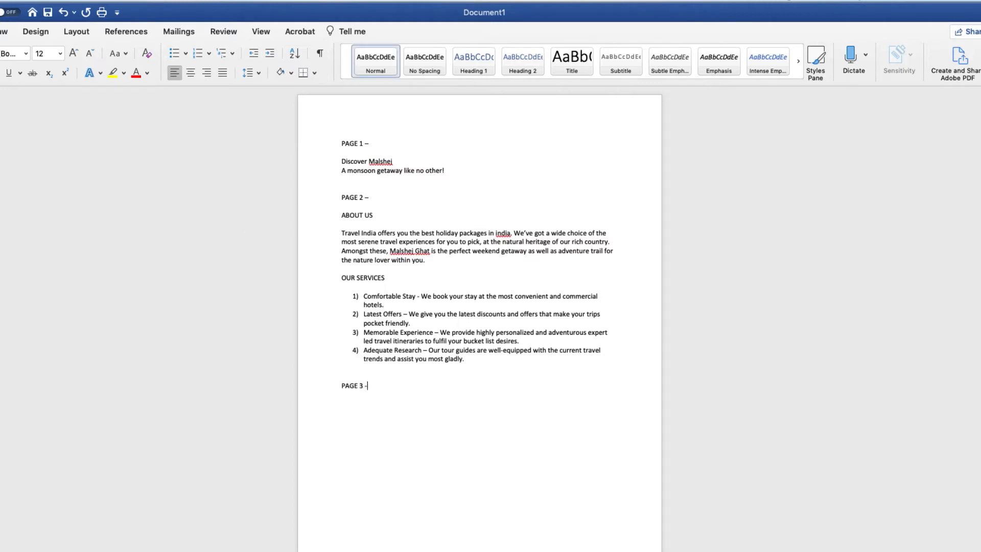
text(OUR TOURS  *Prices are subject to change and are on twin sharing basis  Magical Malshei – Rs 7,000 Trek to Harishchandragad – Rs 10,000 Naneghat and Junner – Rs 7,500 Malshei Point Photography Tour – Rs 11,000 Waterfalls of Malshei – Rs 7,000 Western Ghats Tour – Rs)
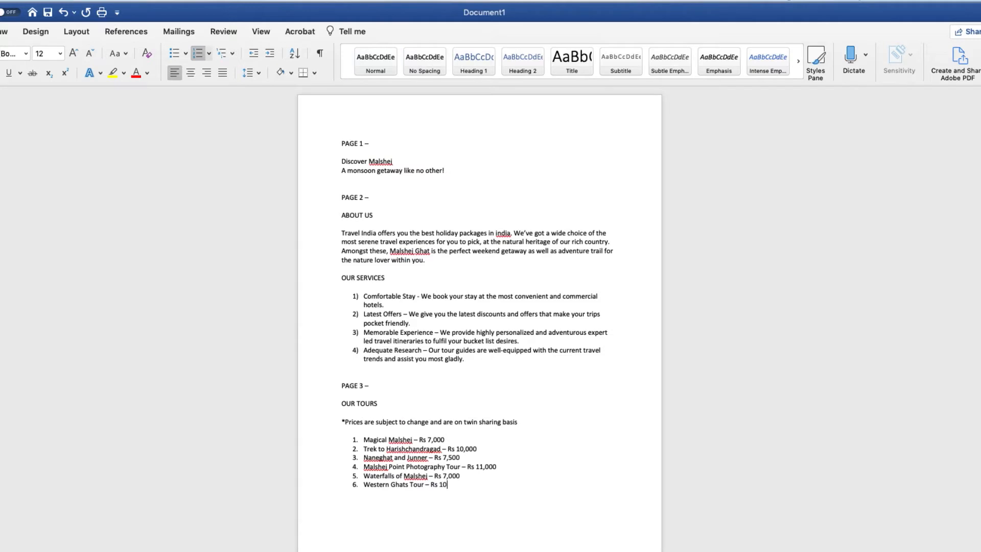
Add the PAGE 4 copy with PLAN YOUR NEXT VACATION WITH US and a CONTACT US section giving the company's phone number and email.
key(Return)
key(Return)
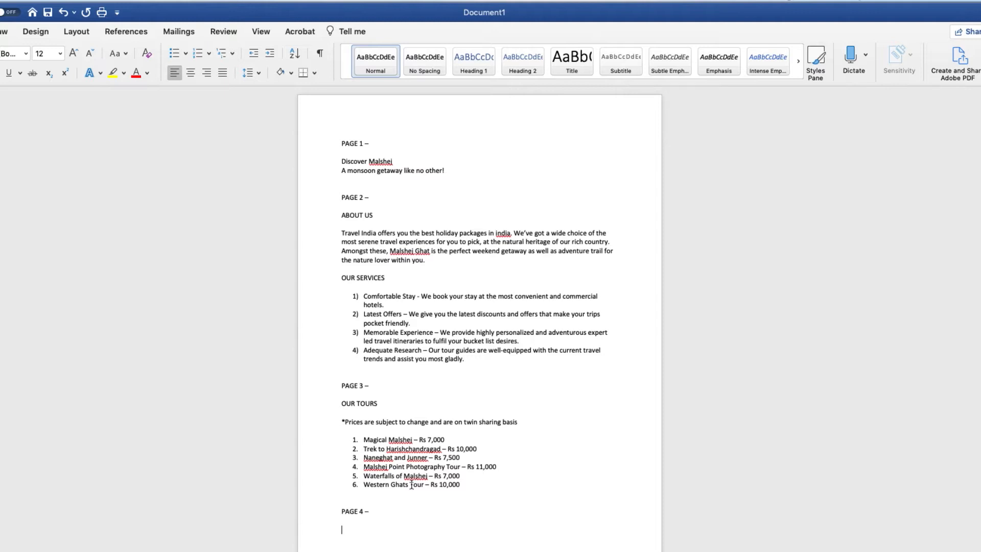
key(super+v)
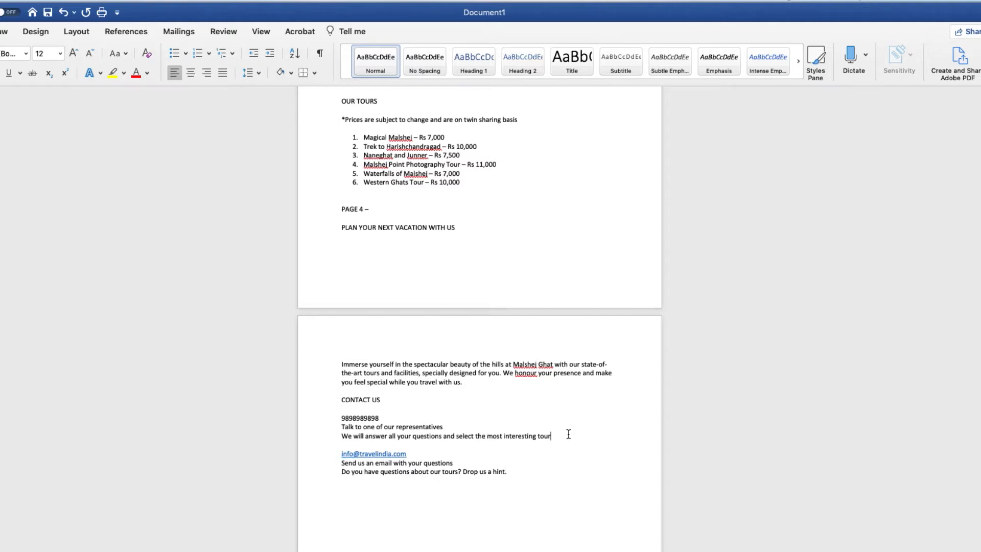
scroll(568, 451, down, 1)
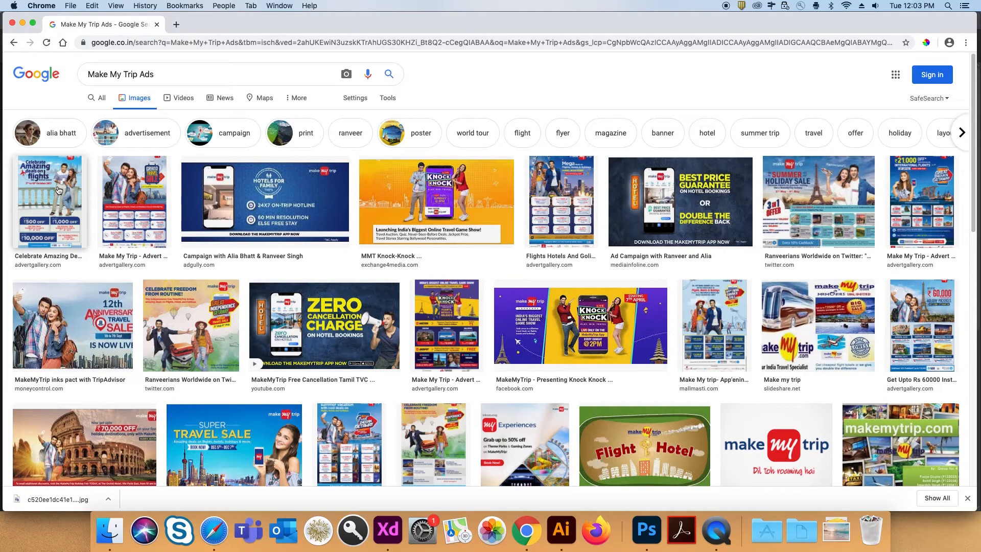
In Chrome, enlarge the "Celebrate Amazing deals on flights" ad from the Make My Trip Ads image results, and go to the following ad.
click(58, 191)
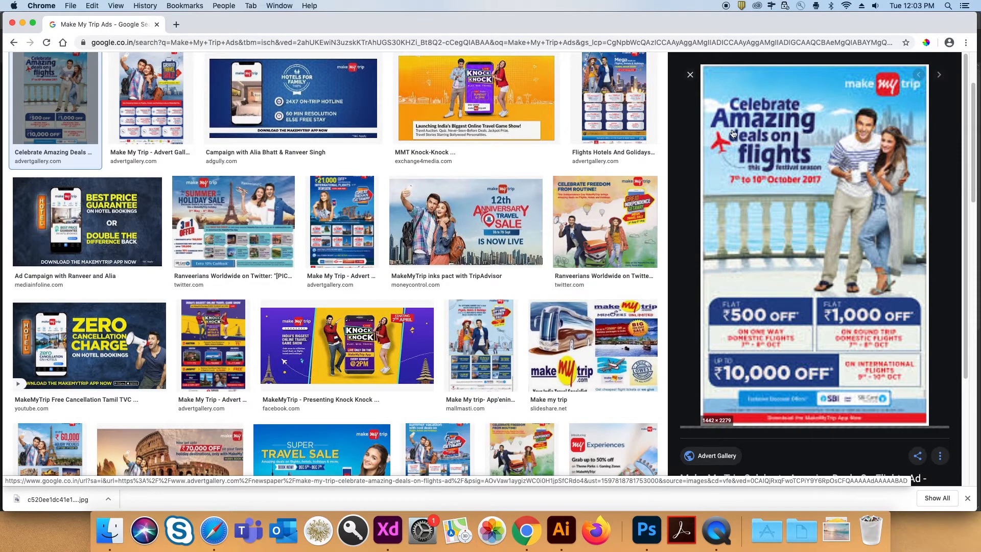
key(Right)
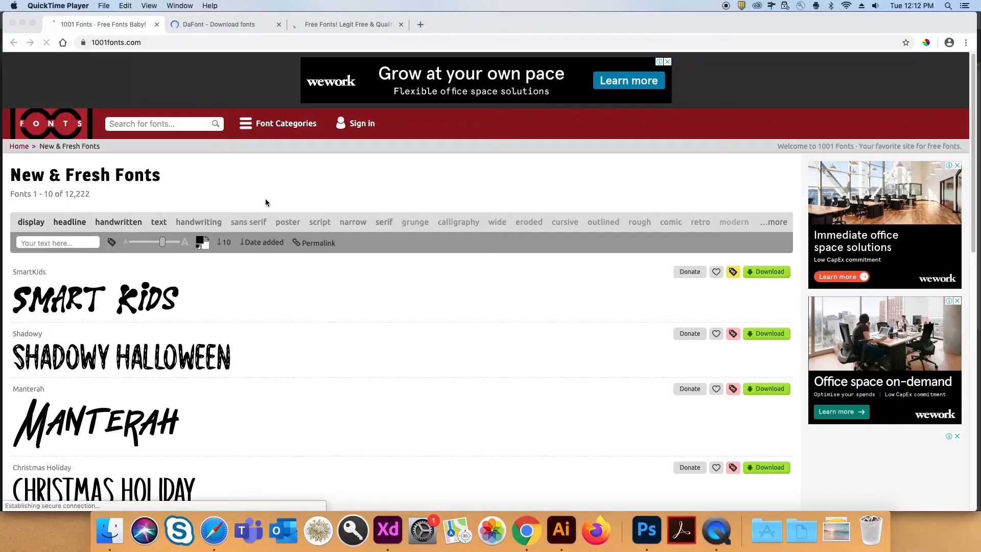
Look through the free fonts offered on 1001 Fonts, DaFont and Font Squirrel.
scroll(291, 281, down, 10)
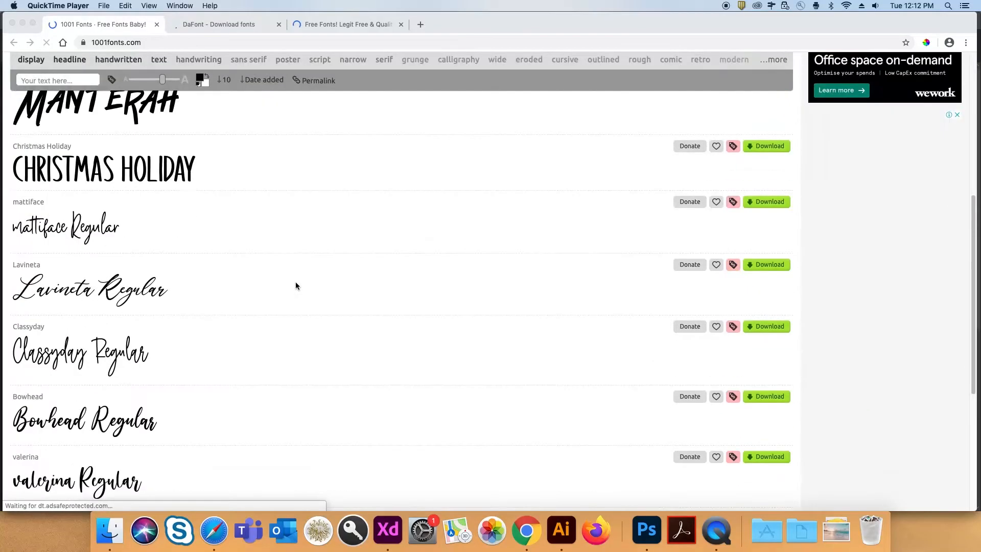
scroll(296, 285, down, 3)
key(Home)
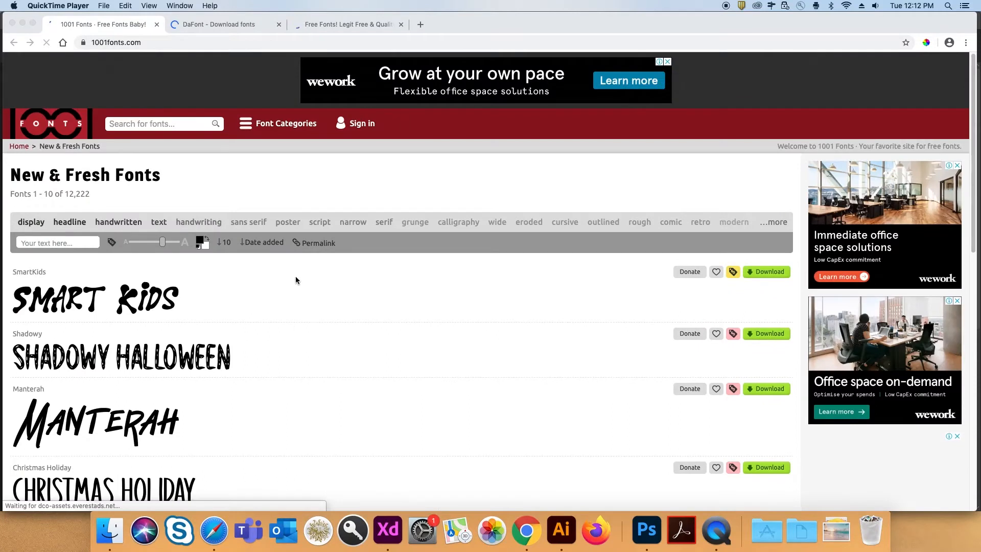
click(208, 25)
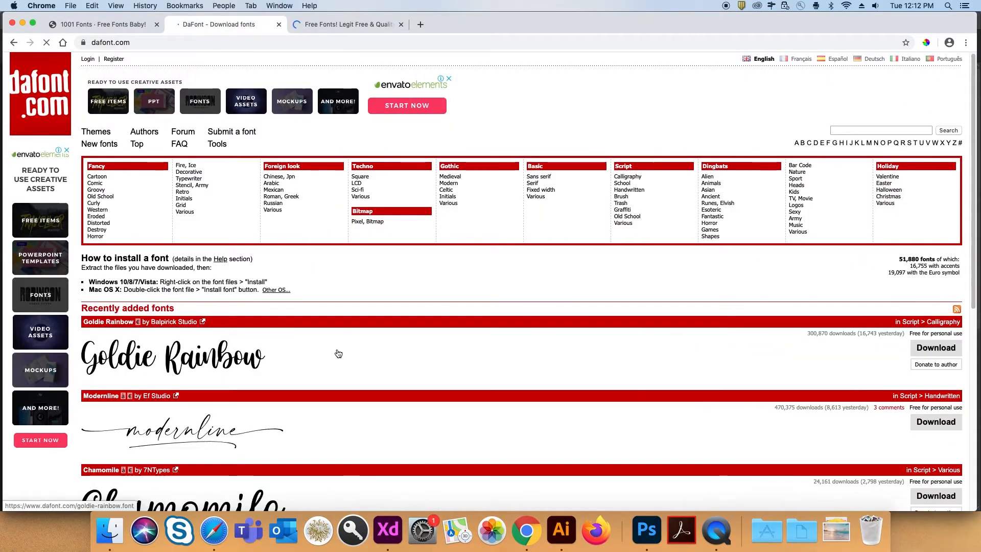
scroll(340, 355, down, 4)
click(327, 24)
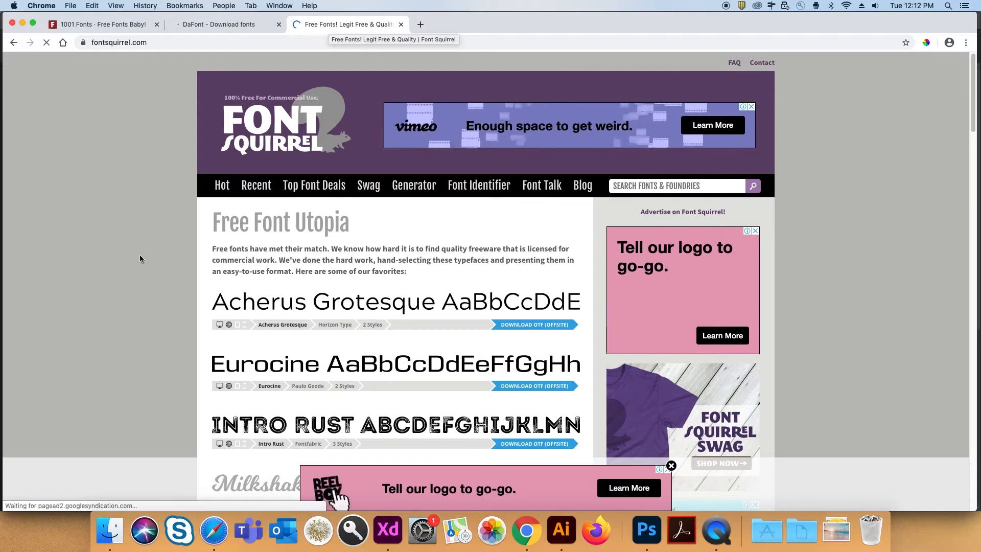
click(244, 26)
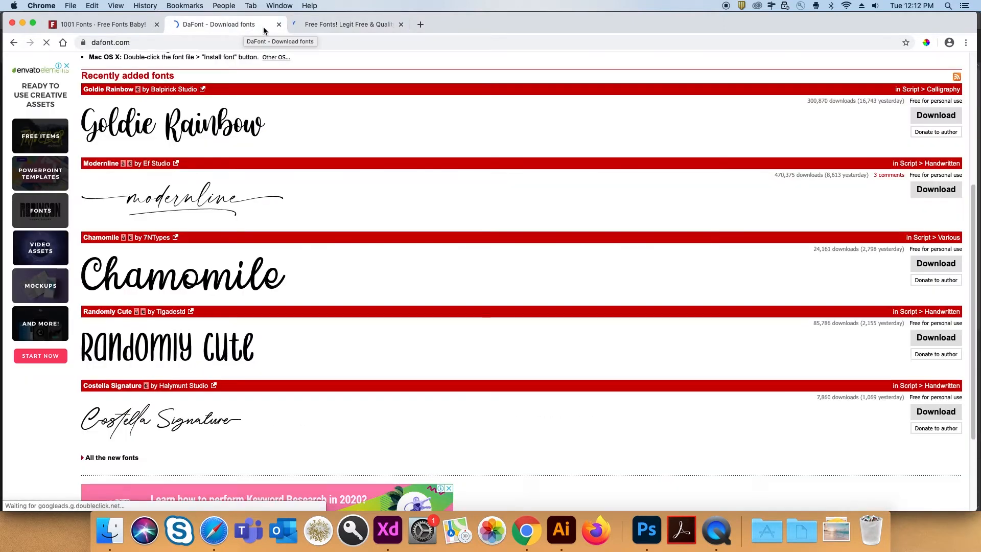
click(311, 26)
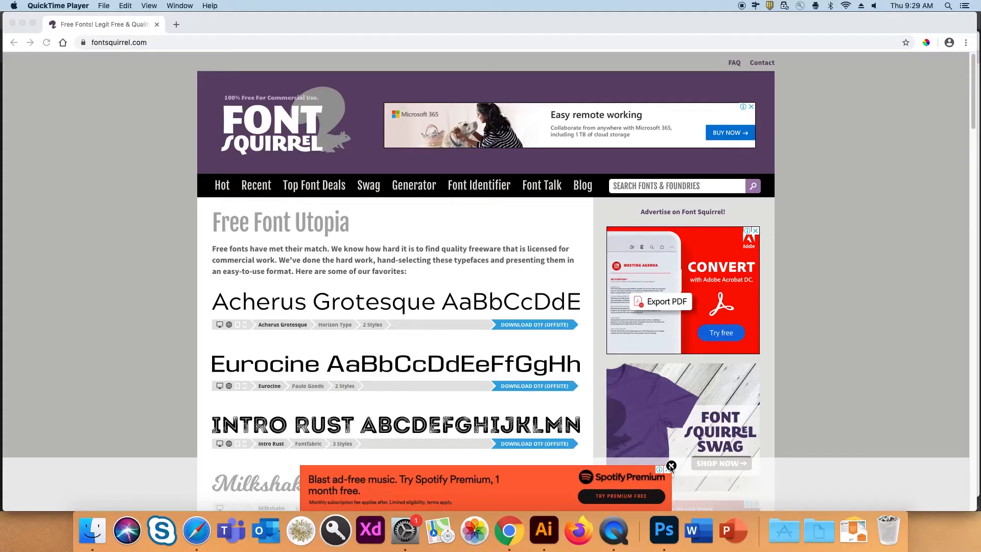
Dismiss the banner ad on Font Squirrel, look through the featured fonts, and download the Fira Sans OTF family.
click(671, 467)
click(671, 467)
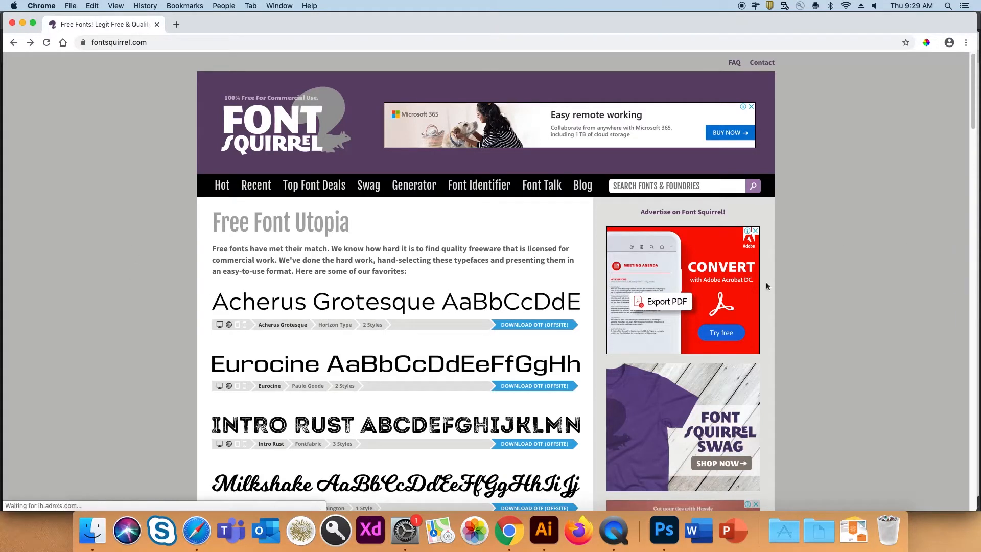
scroll(439, 310, down, 6)
scroll(439, 310, down, 10)
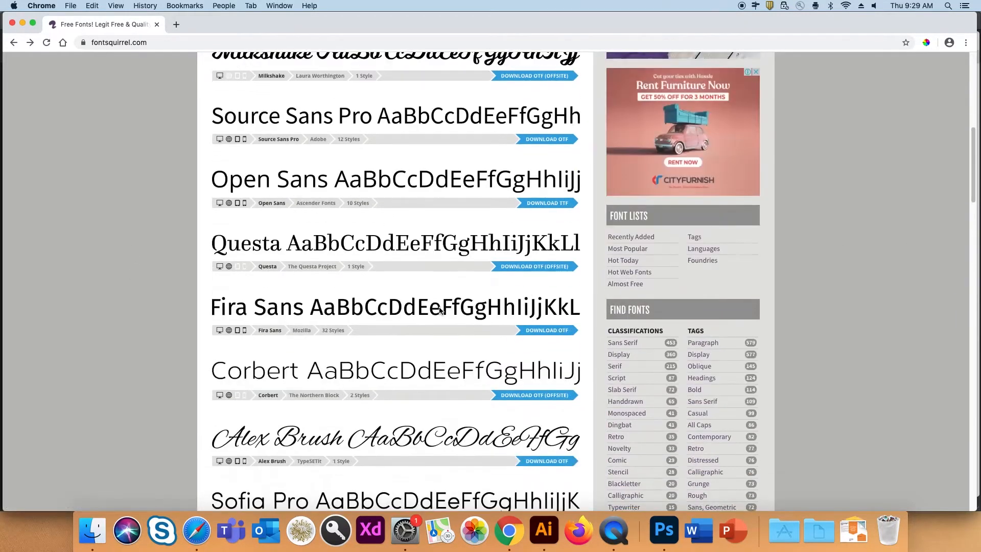
scroll(440, 310, down, 20)
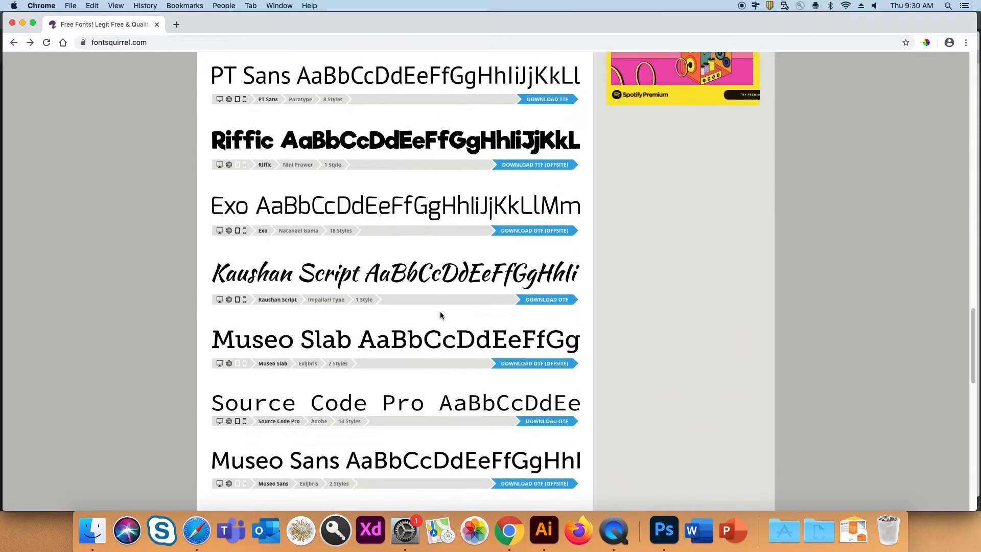
scroll(442, 317, up, 20)
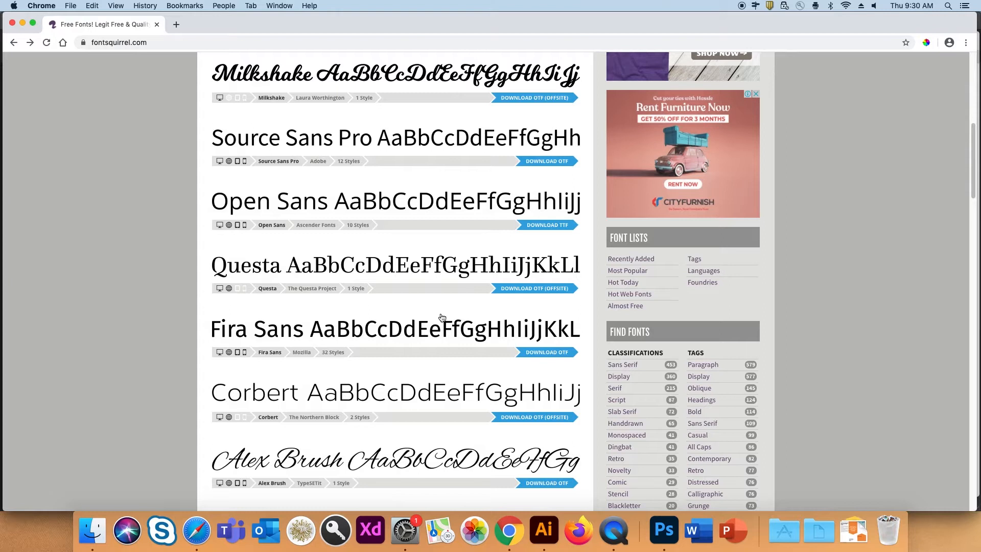
scroll(442, 317, up, 2)
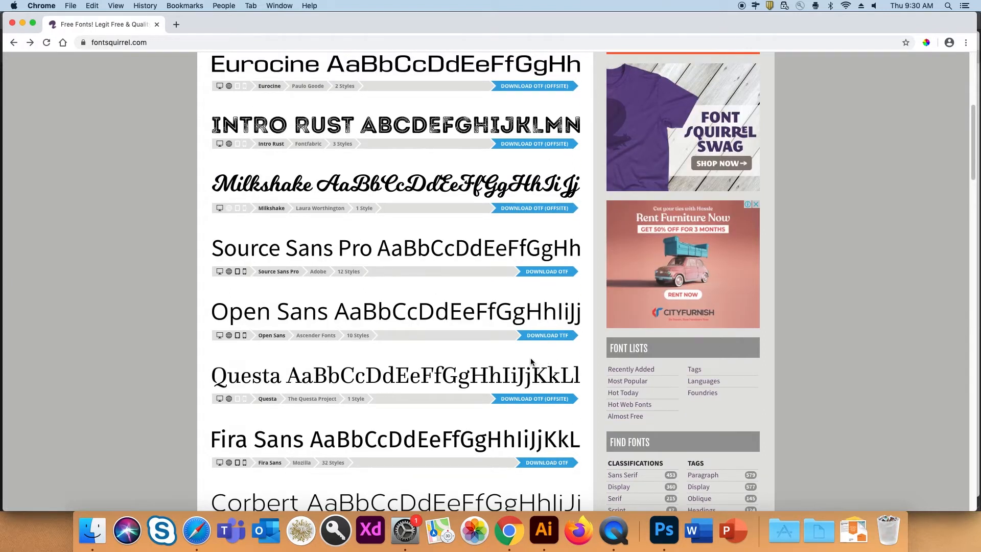
scroll(532, 362, down, 1)
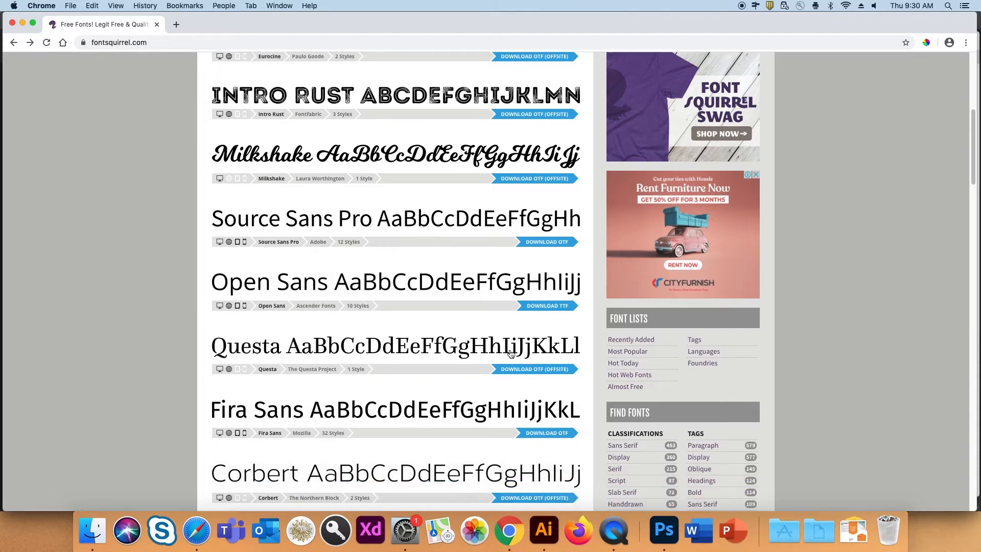
click(540, 434)
Search Font Squirrel for "BOLD" and look through the fonts found.
scroll(322, 351, up, 1)
scroll(322, 351, up, 12)
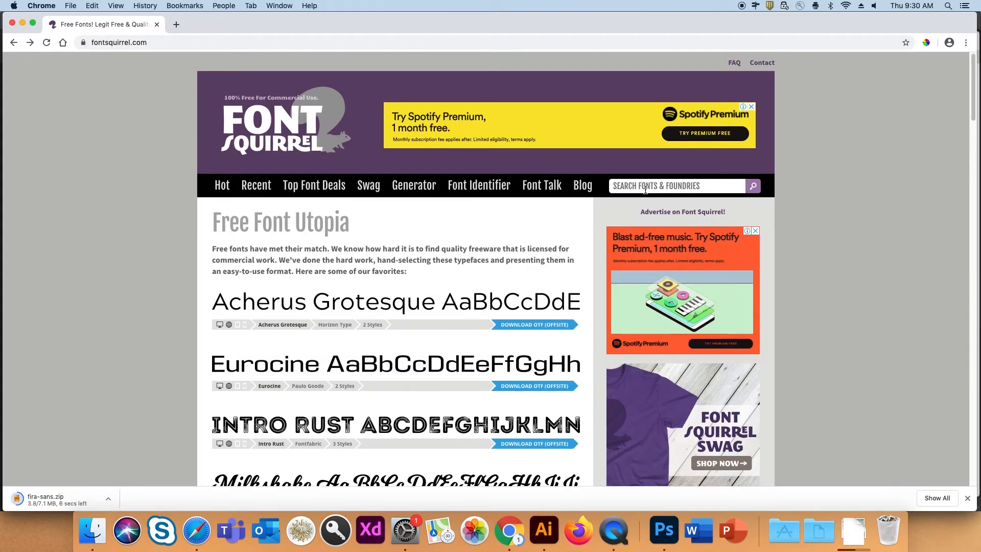
text(BOLD)
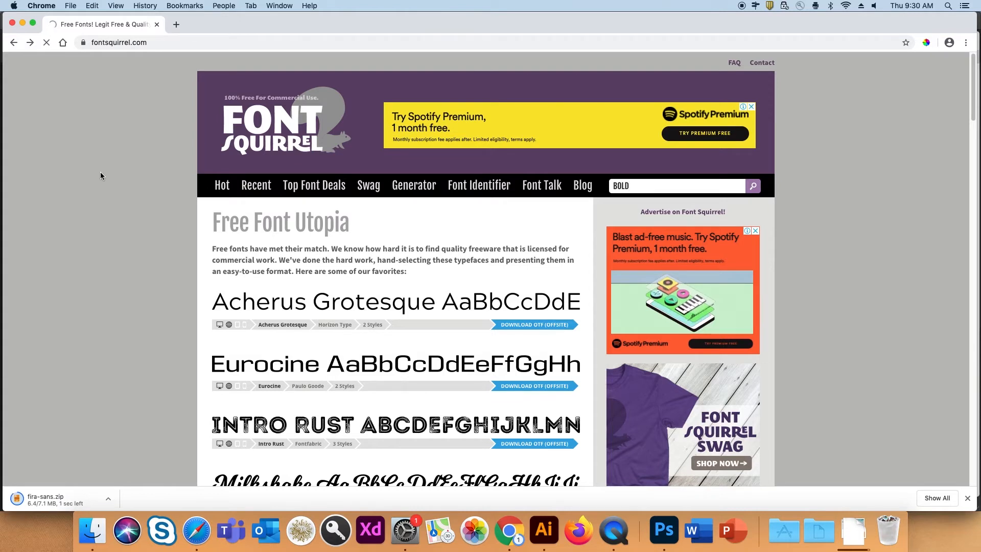
key(Return)
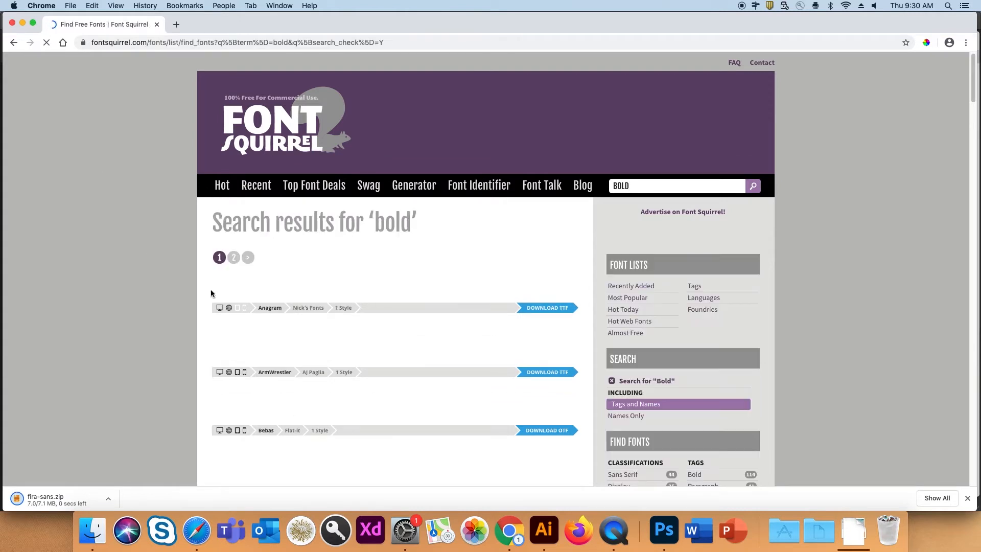
scroll(201, 306, down, 5)
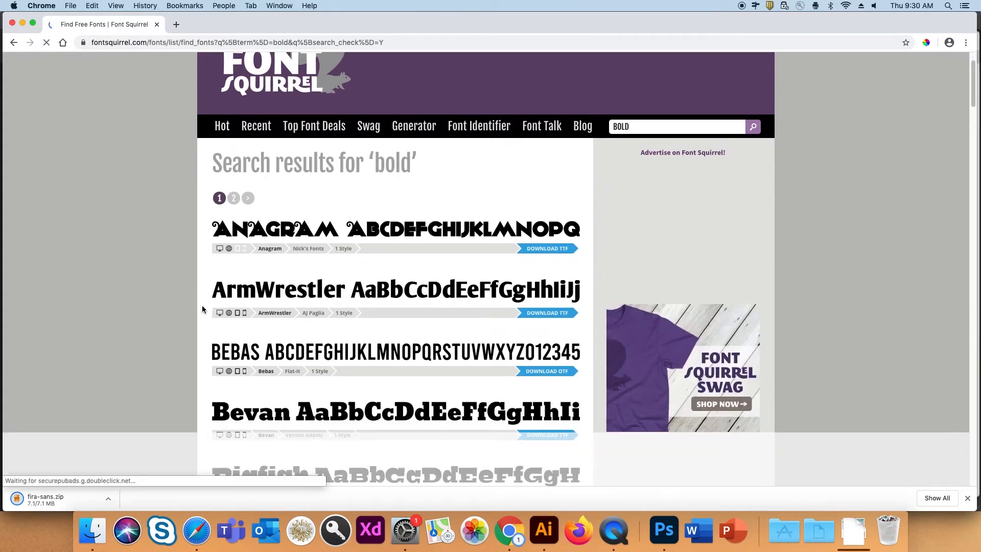
Look through the fonts found for "bold" on Font Squirrel and download the Candal TTF font.
scroll(204, 310, down, 9)
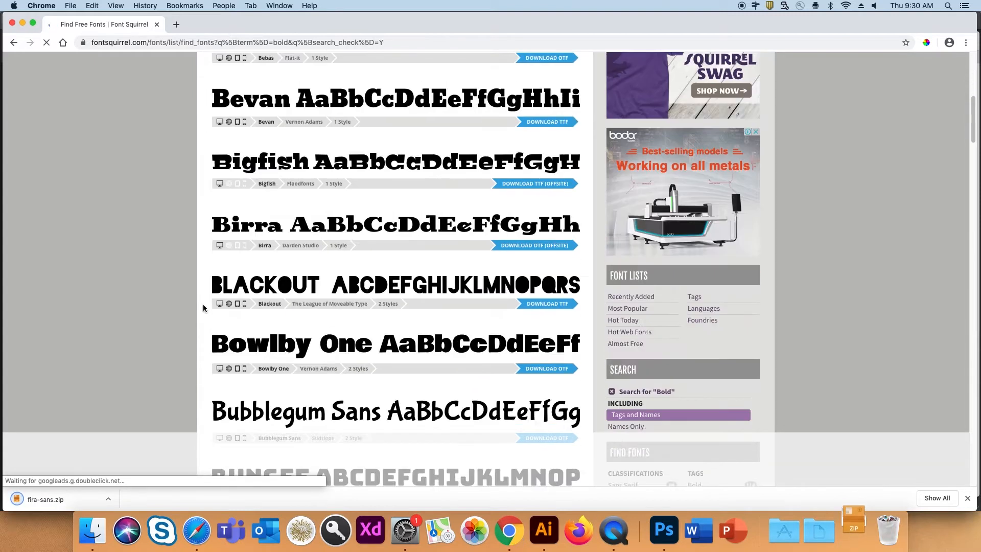
scroll(204, 310, down, 17)
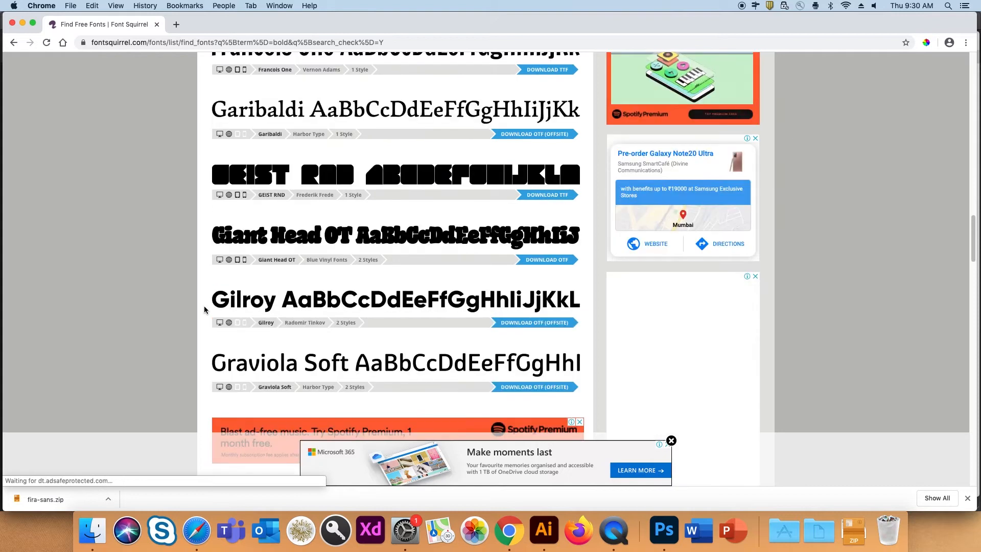
scroll(204, 311, up, 6)
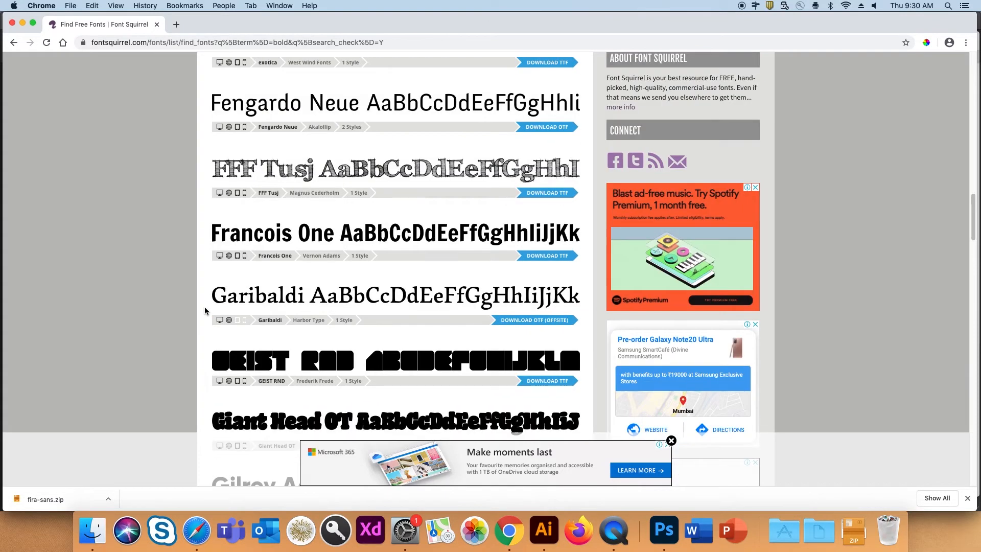
scroll(204, 310, up, 7)
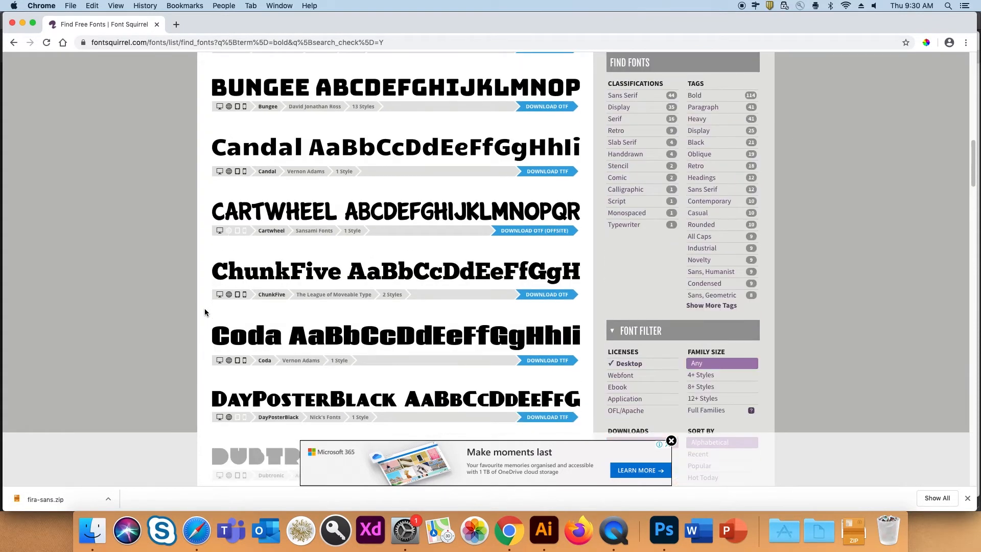
scroll(205, 310, up, 1)
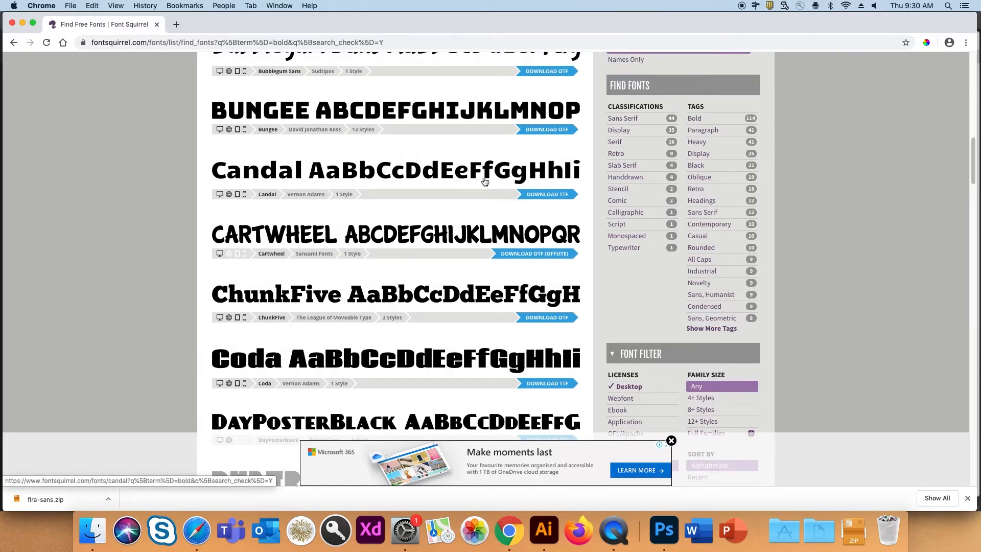
click(548, 194)
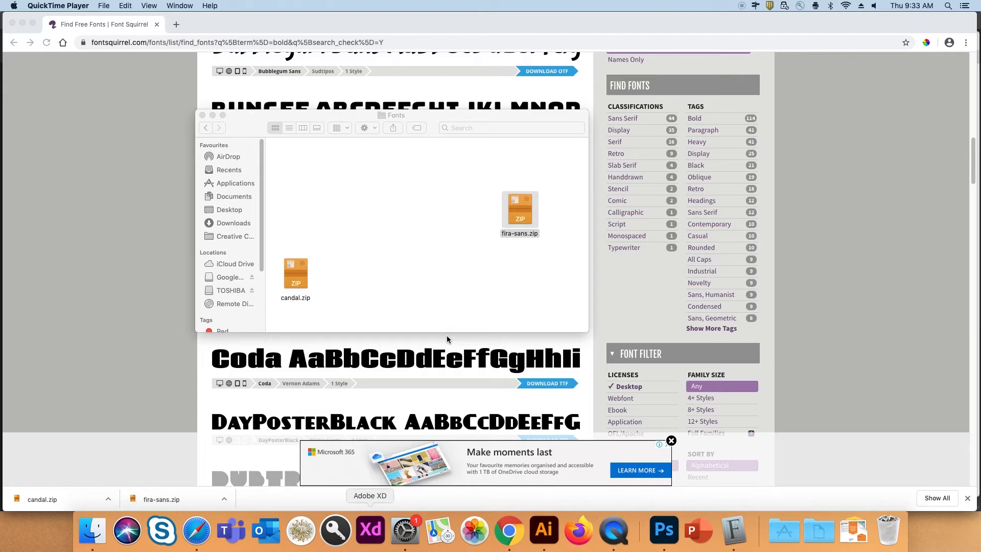
In the Finder's Fonts folder, extract fira-sans.zip and candal.zip with Archive Utility.
click(439, 266)
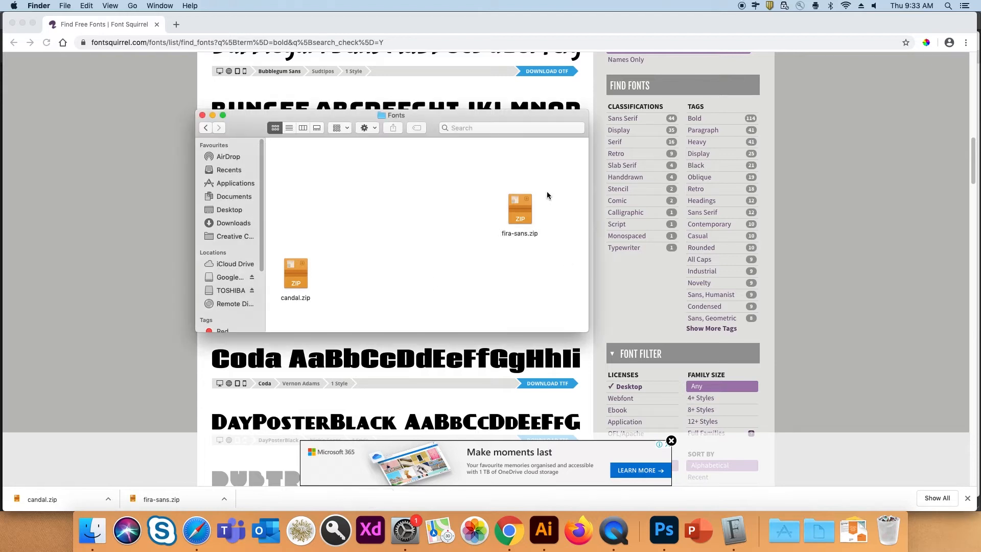
right_click(521, 210)
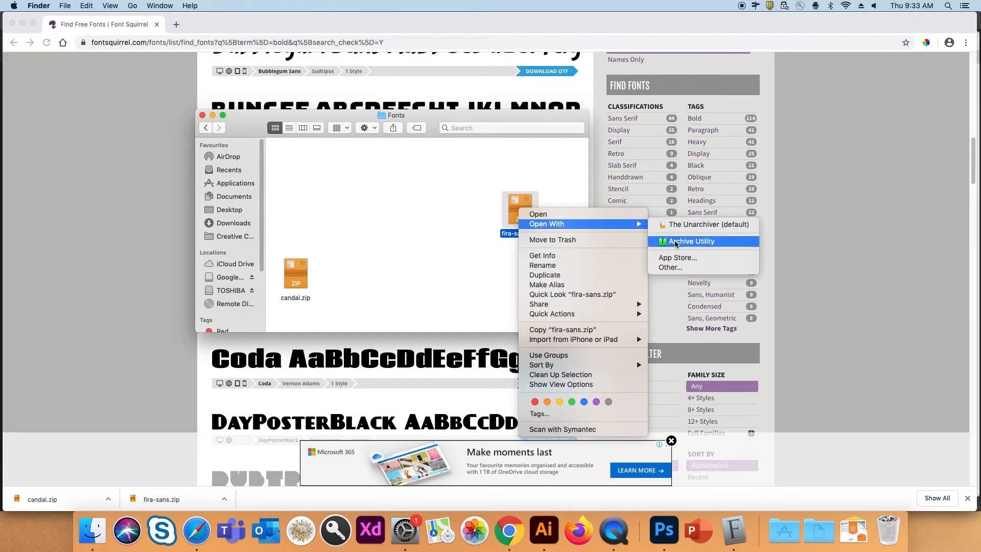
click(664, 243)
right_click(306, 271)
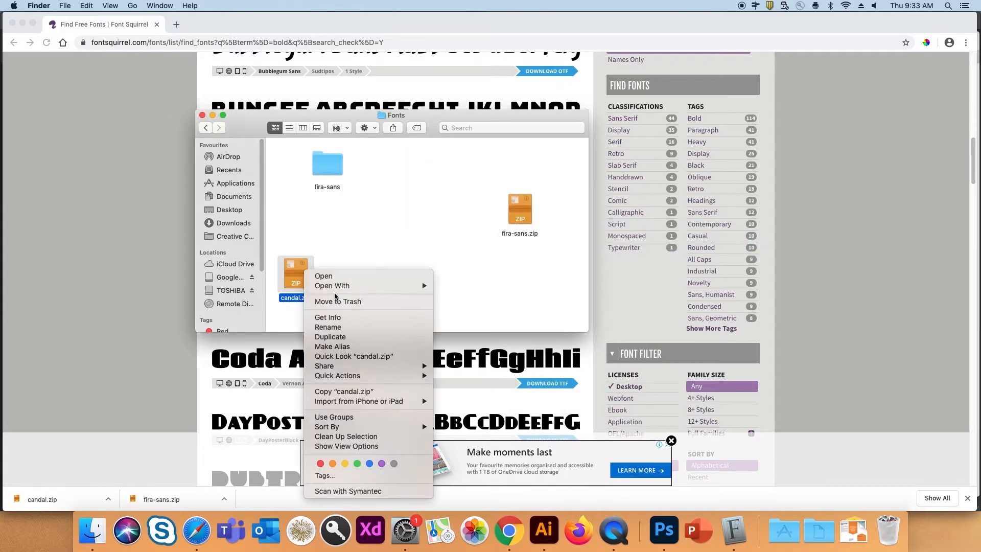
Move the candal.zip and fira-sans.zip archives from the Fonts folder to the Trash.
right_click(284, 261)
click(322, 296)
click(519, 209)
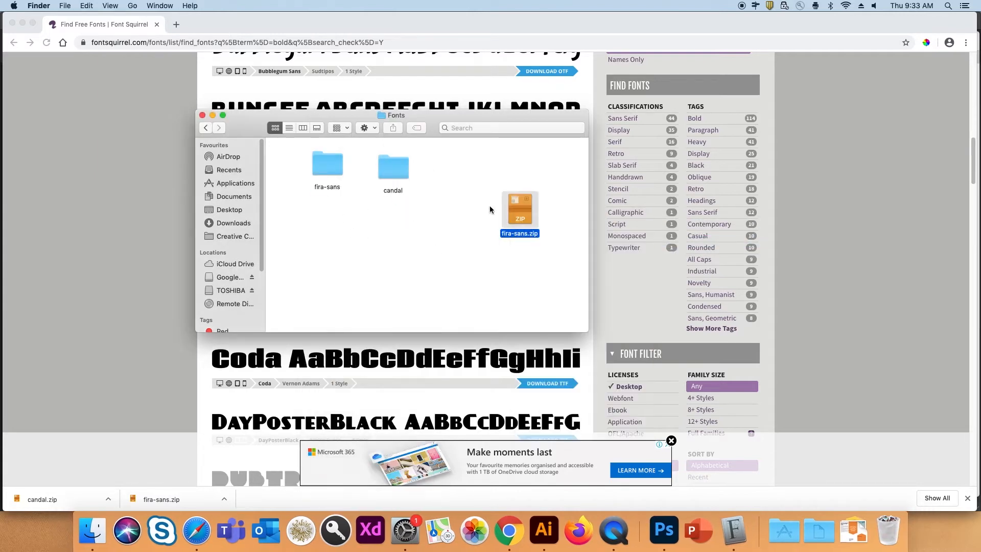
key(super+BackSpace)
Switch to Font Book and add all the Fira Sans OTF files from the fira-sans folder to the user fonts.
click(728, 521)
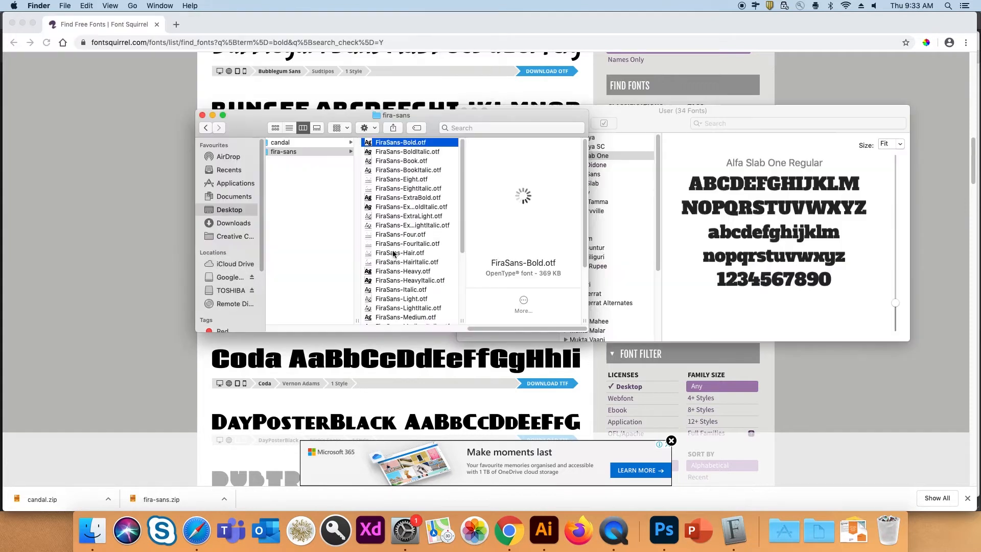
scroll(412, 305, down, 3)
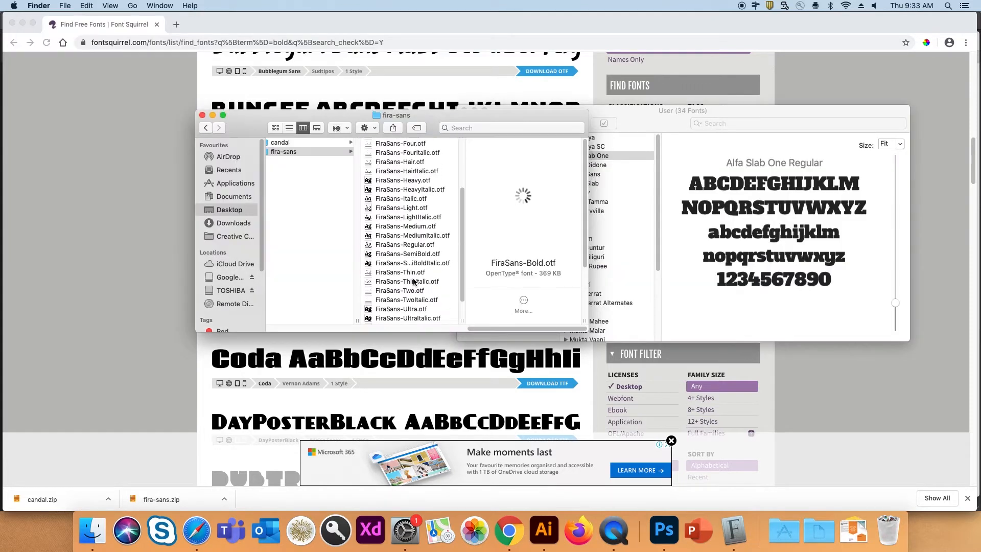
key(super+a)
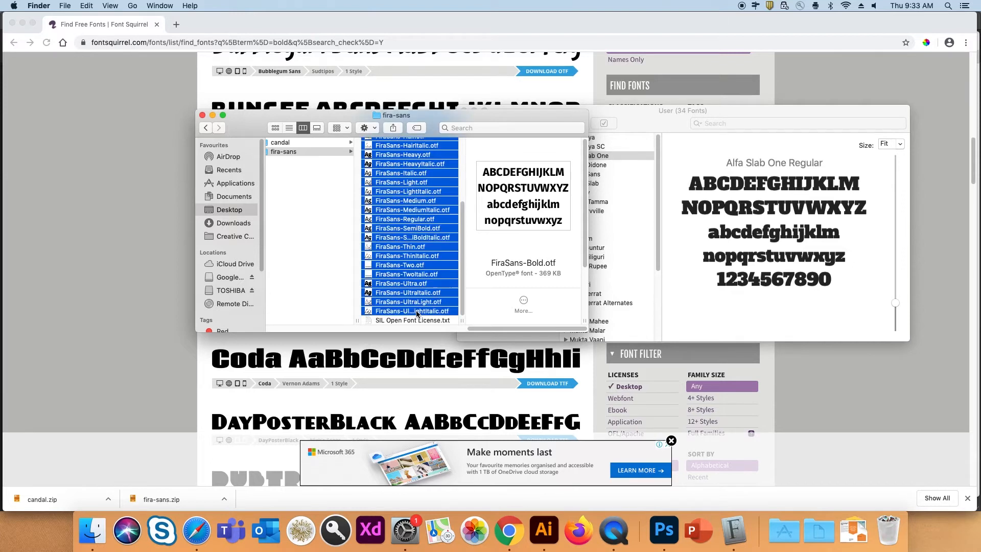
scroll(421, 286, up, 5)
drag(438, 239, 629, 249)
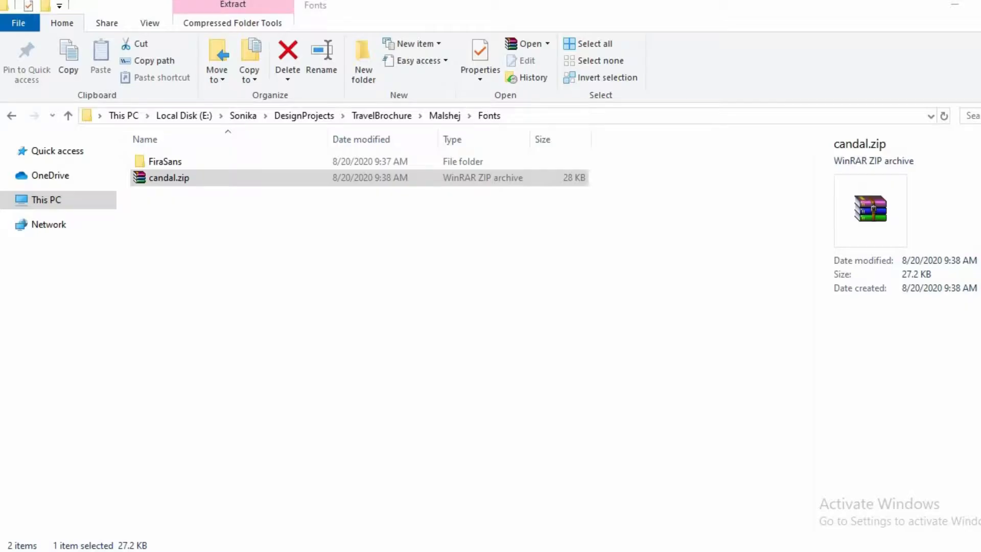
In Windows File Explorer, extract candal.zip into a candal folder within Fonts and delete the archive.
click(238, 181)
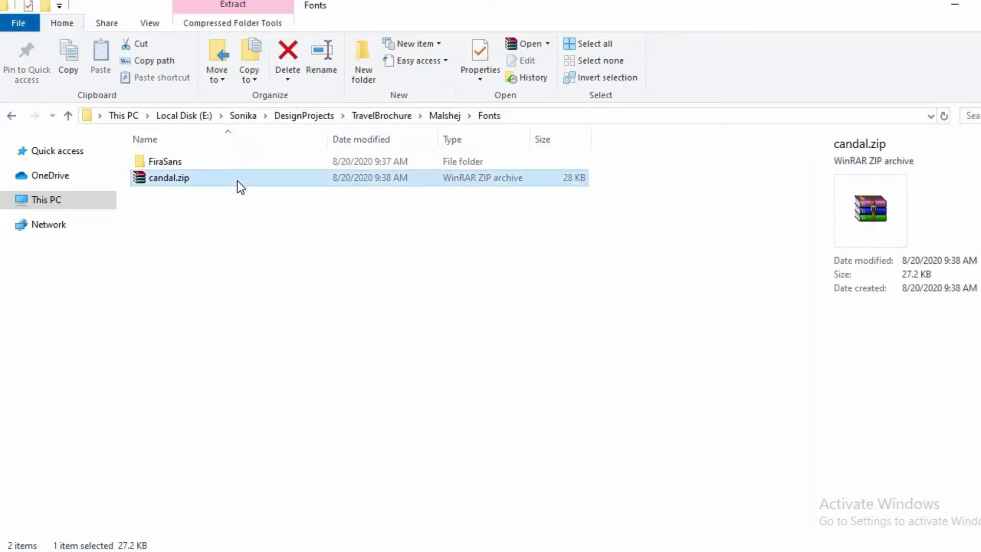
right_click(238, 181)
click(301, 242)
click(517, 443)
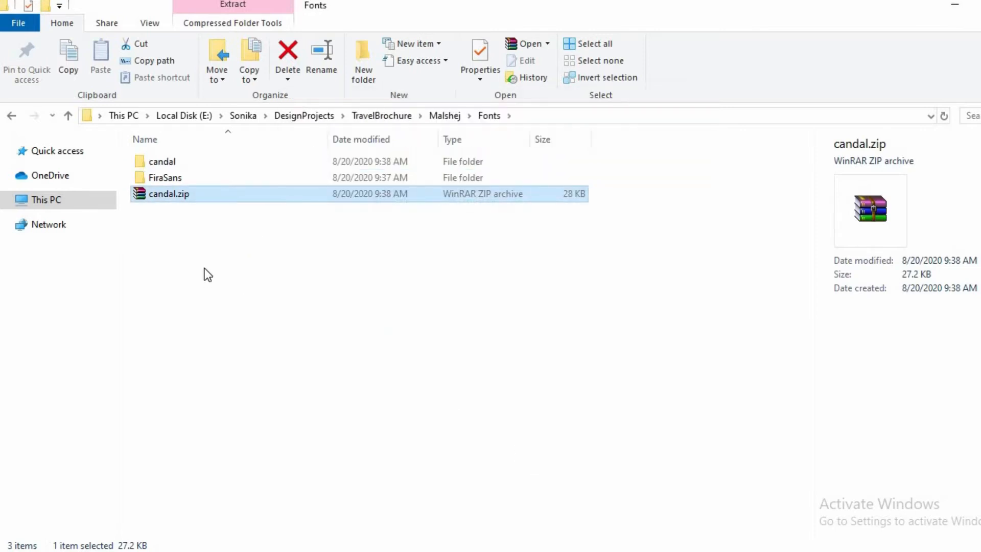
click(213, 217)
click(217, 193)
key(Delete)
Open the extracted candal folder and install the Candal.ttf font.
click(237, 161)
double_click(238, 160)
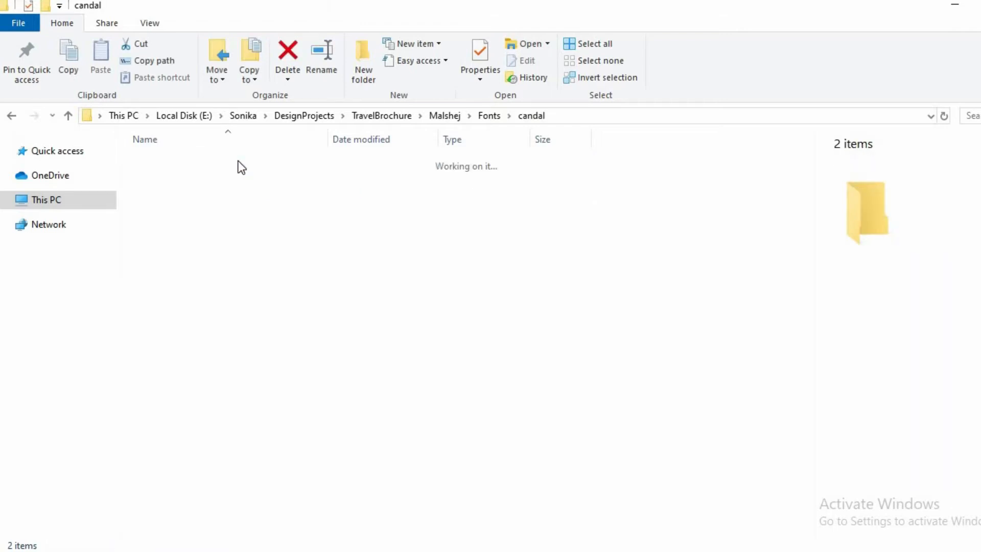
right_click(237, 160)
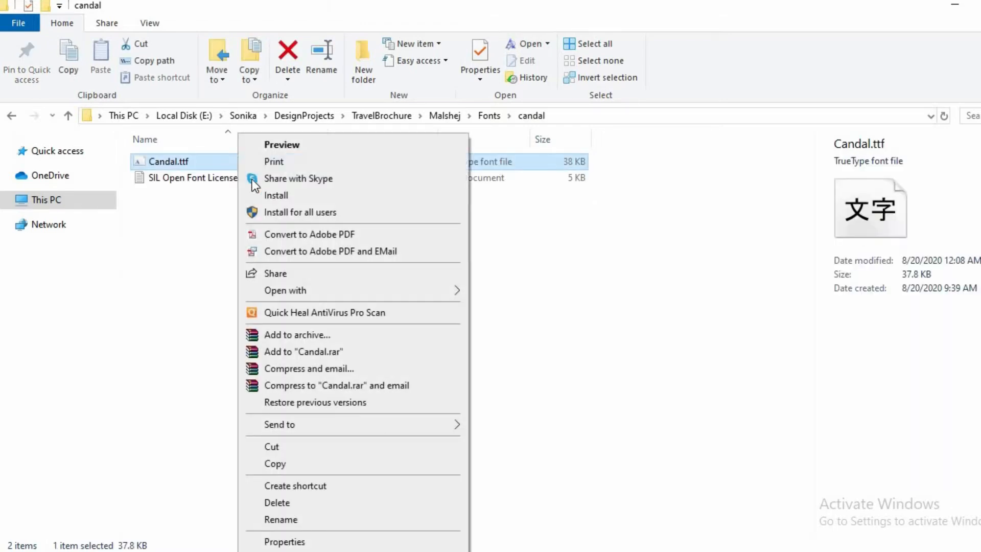
click(276, 195)
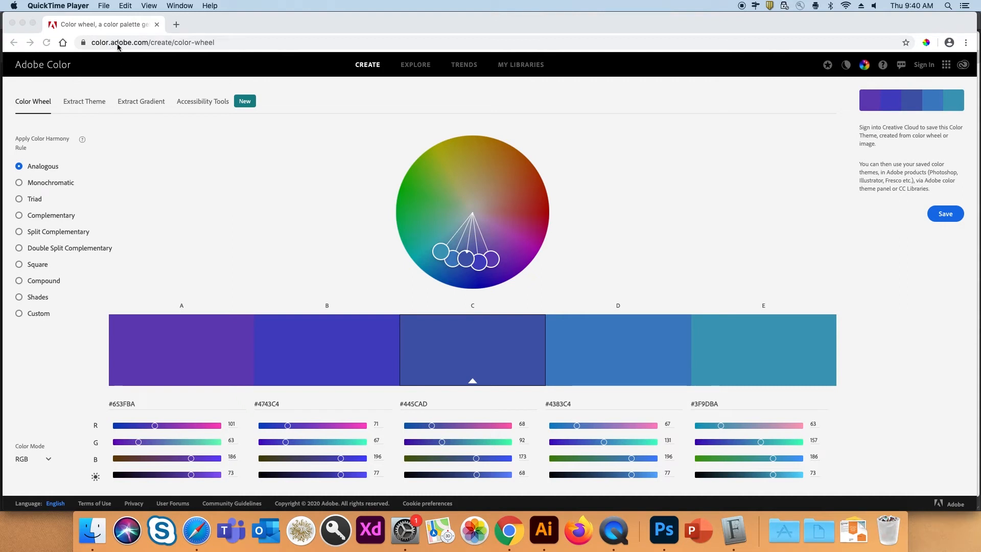
In Adobe Color, spread the Analogous colors until swatch E is green, and try the Complementary and Split Complementary rules.
click(193, 169)
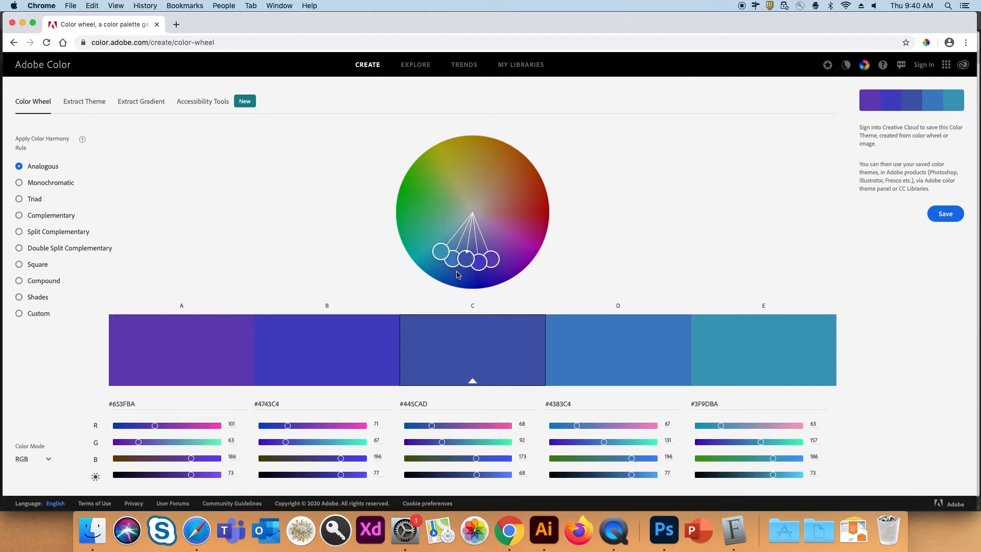
drag(444, 254, 422, 198)
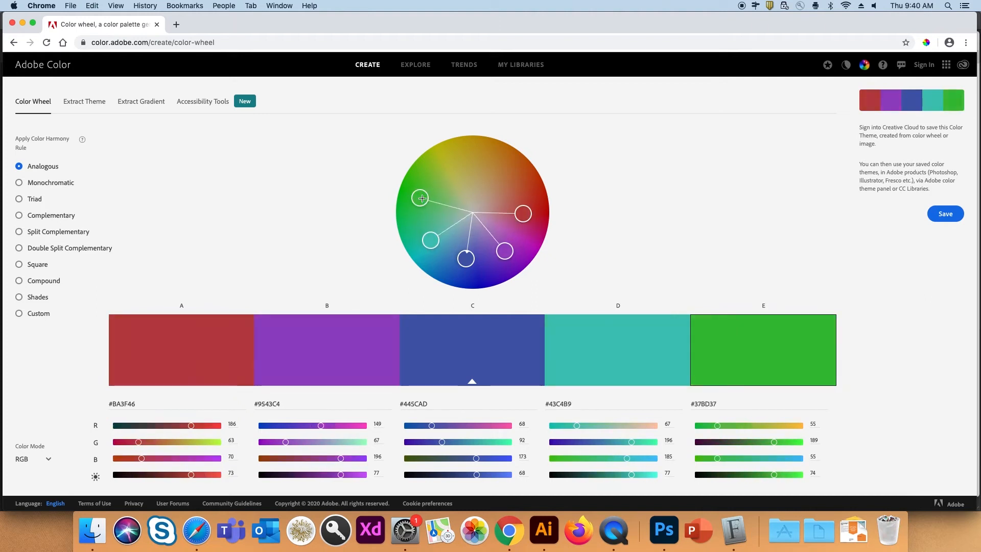
click(20, 217)
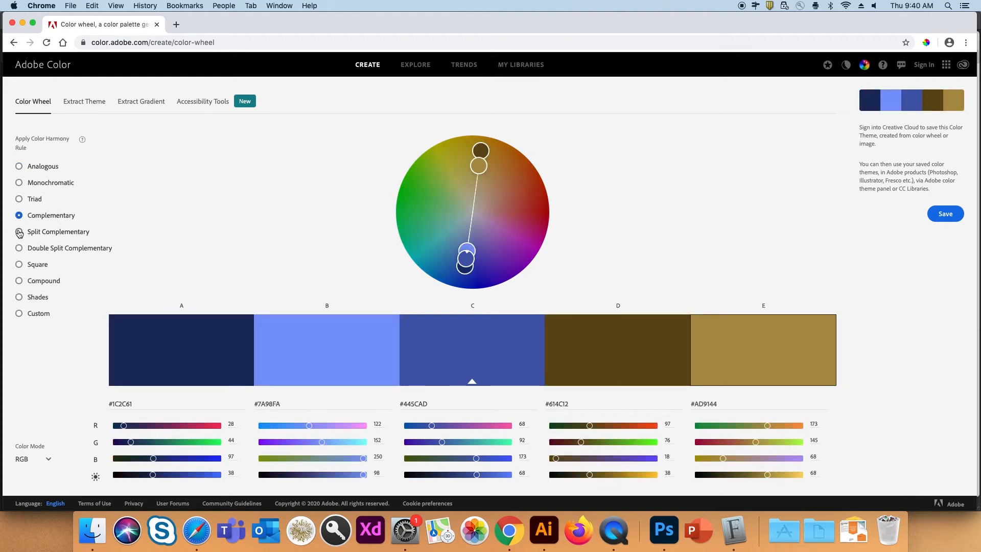
click(20, 233)
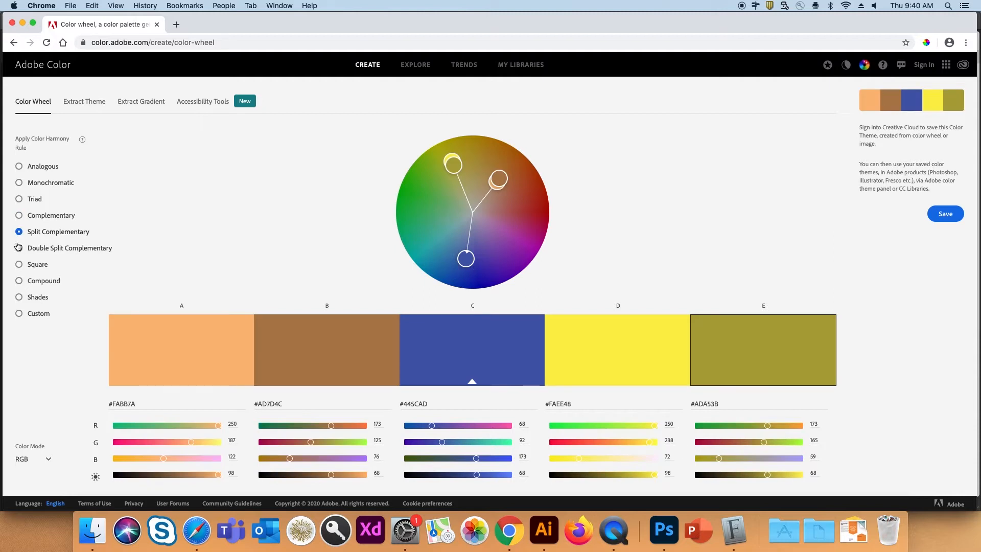
Move the base color to green #2DAD2E under Double Split Complementary, try Complementary, Triad and Monochromatic, and apply the Compound rule.
click(18, 248)
drag(471, 254, 419, 197)
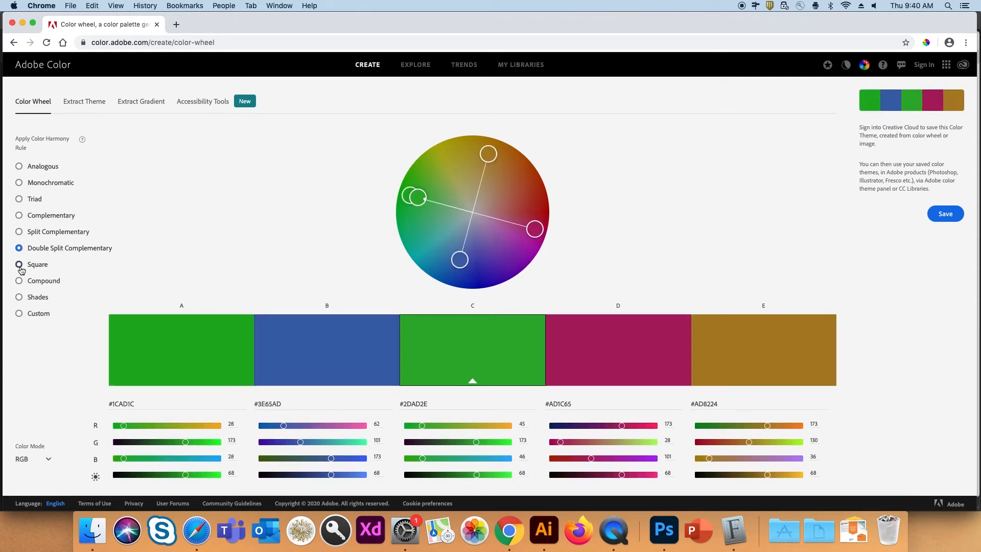
click(19, 215)
click(19, 198)
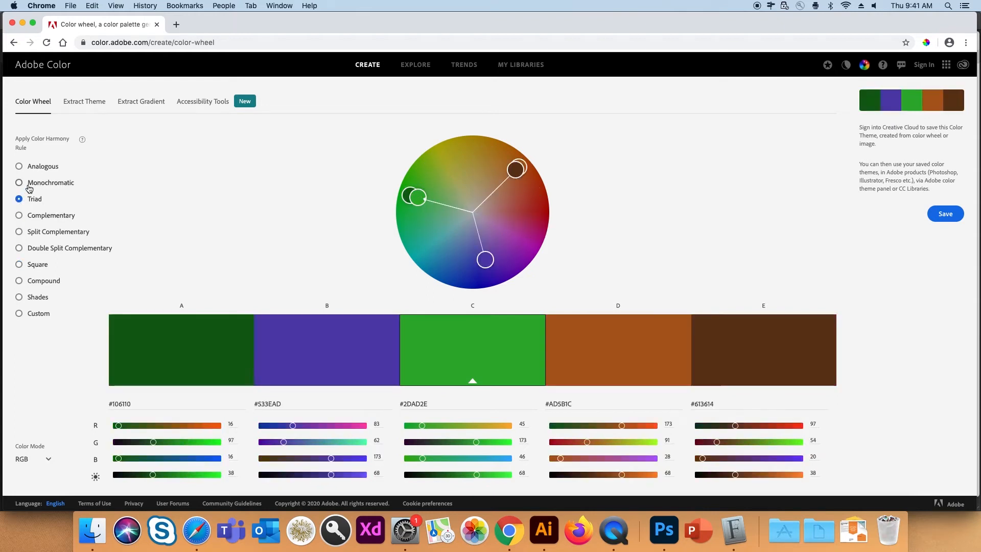
click(19, 183)
click(18, 280)
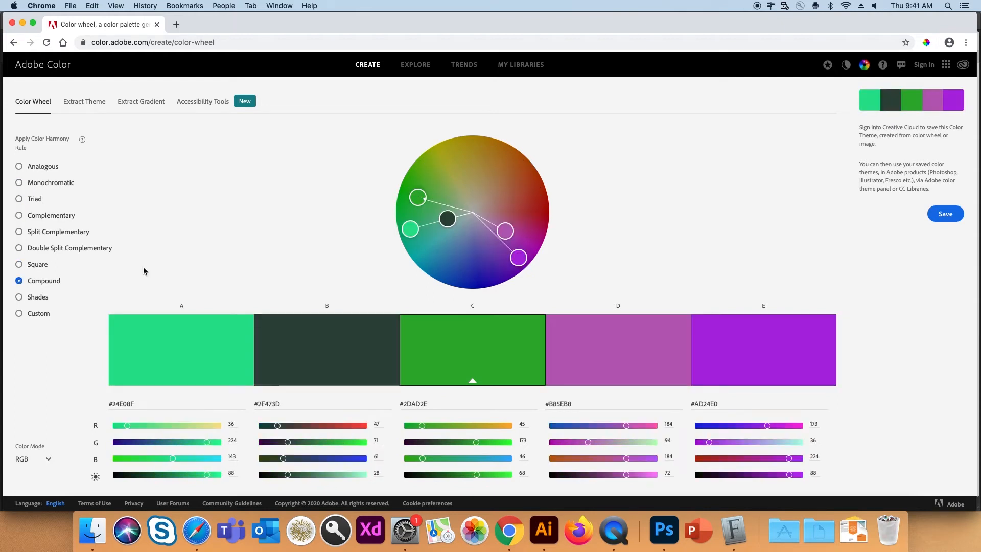
Open Adobe Color's Explore page and look through the color themes offered.
click(415, 65)
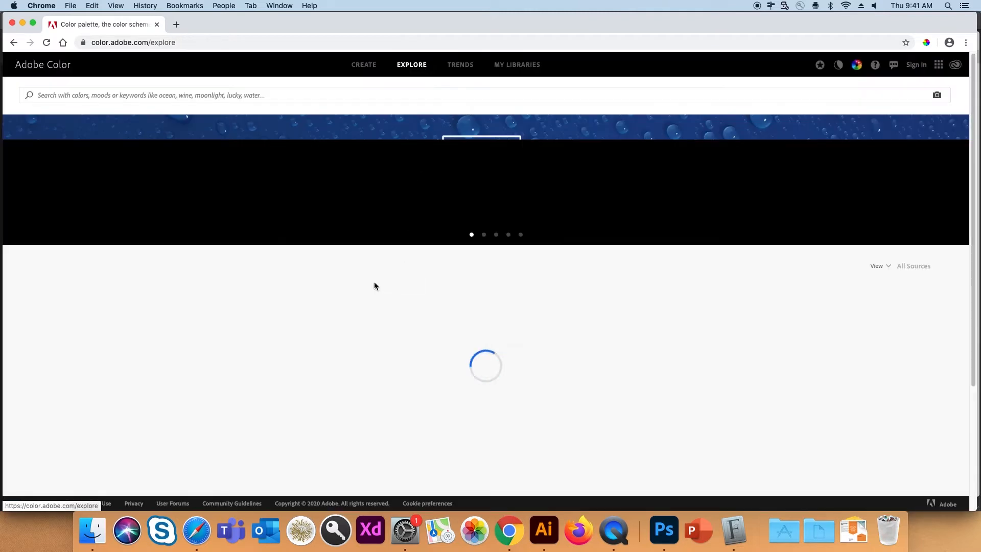
scroll(378, 338, down, 10)
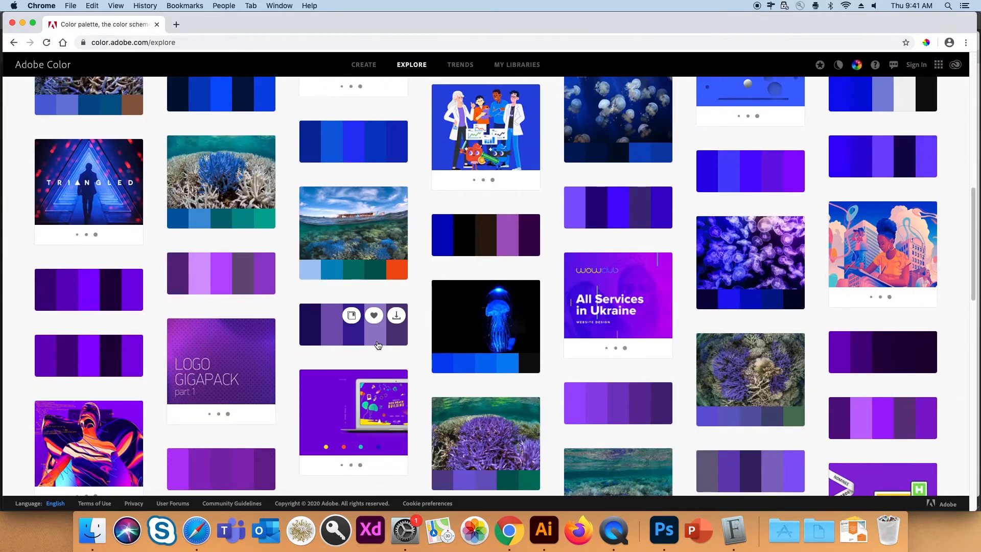
scroll(378, 345, up, 15)
Search the color themes for "green" and show the download formats of the teal theme.
click(199, 97)
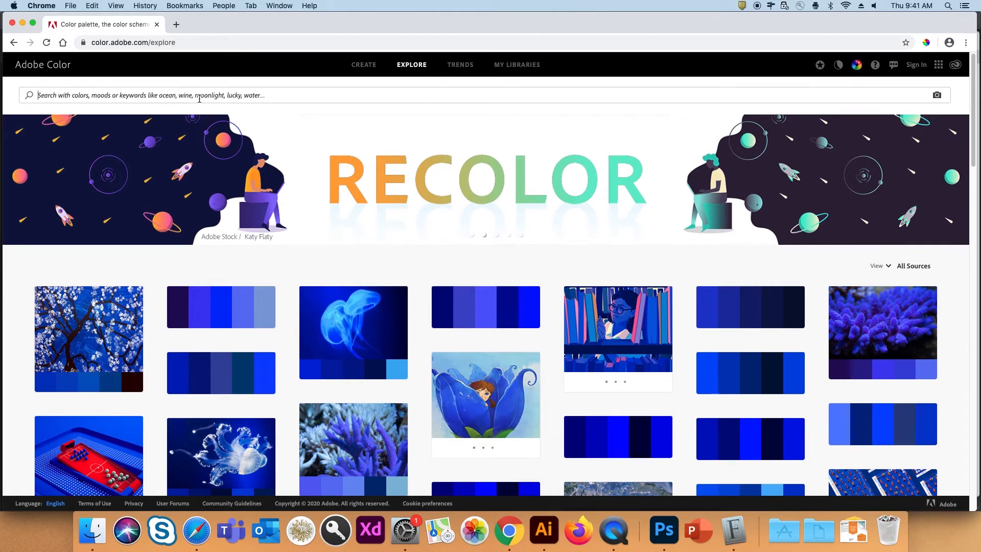
text(gree)
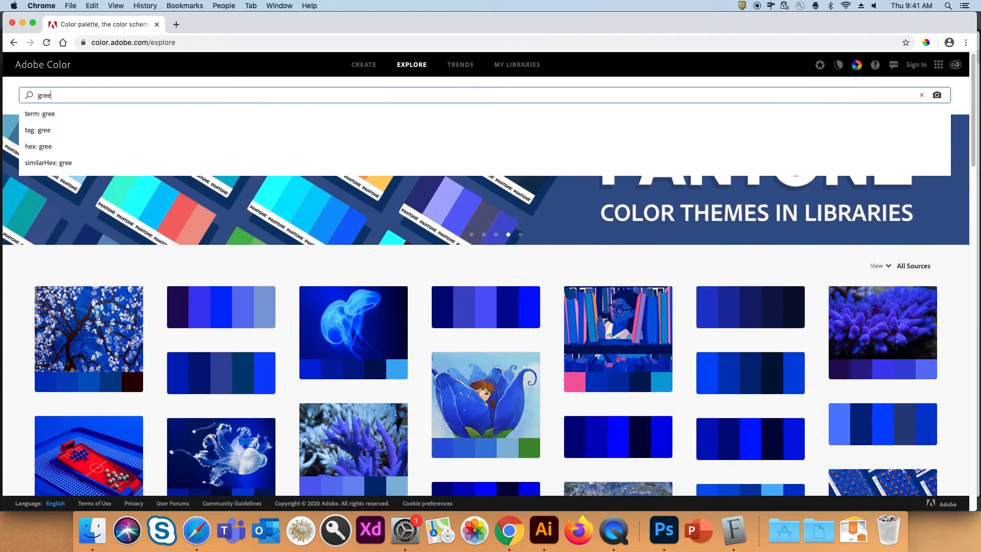
text(n)
key(Return)
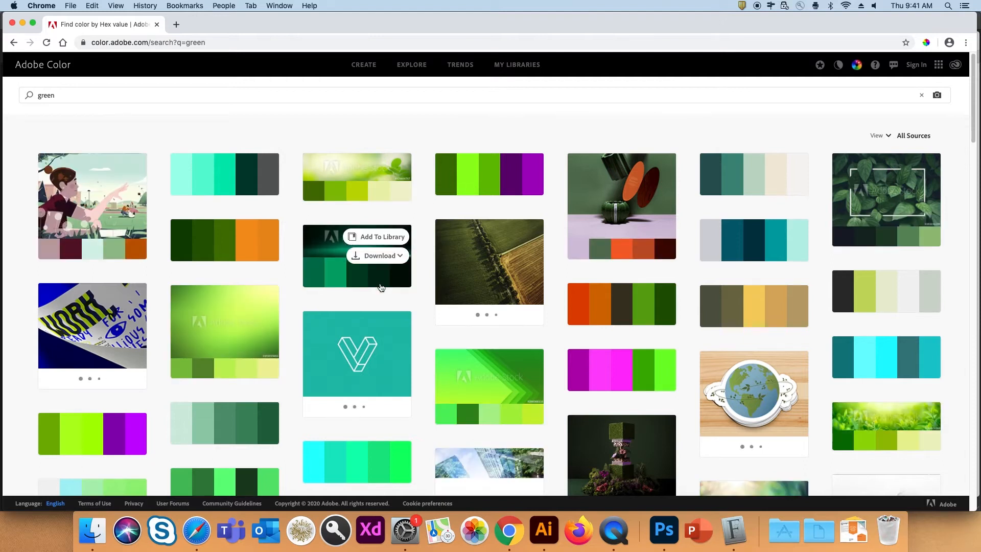
mouse_move(406, 322)
scroll(406, 322, down, 1)
scroll(405, 323, down, 2)
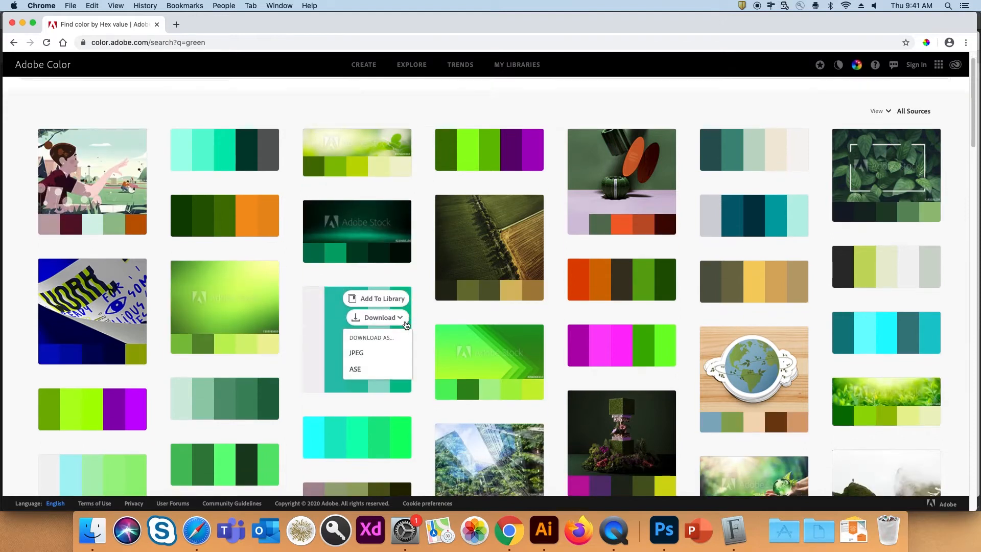
Look through further green color themes and download the brown and orange palette.
scroll(869, 399, down, 10)
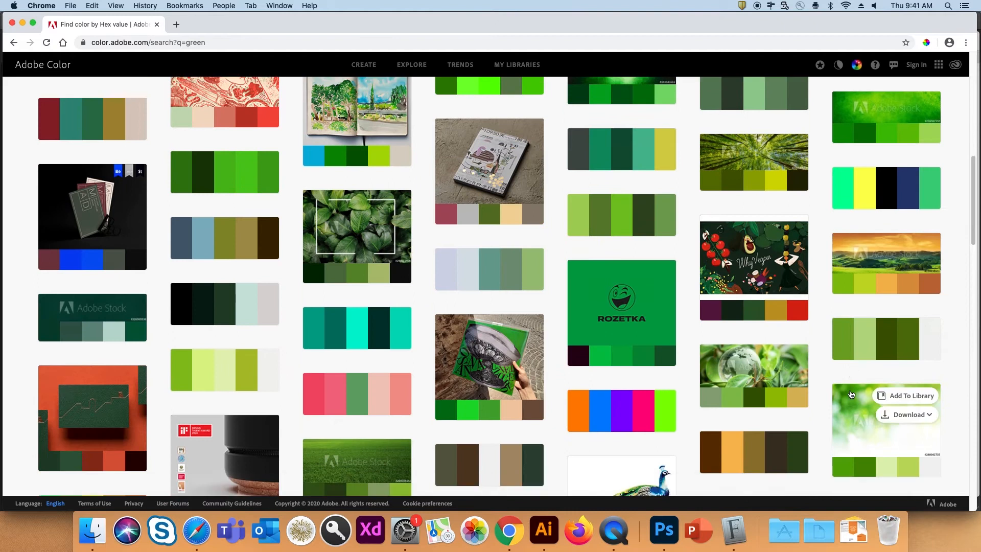
scroll(824, 431, down, 2)
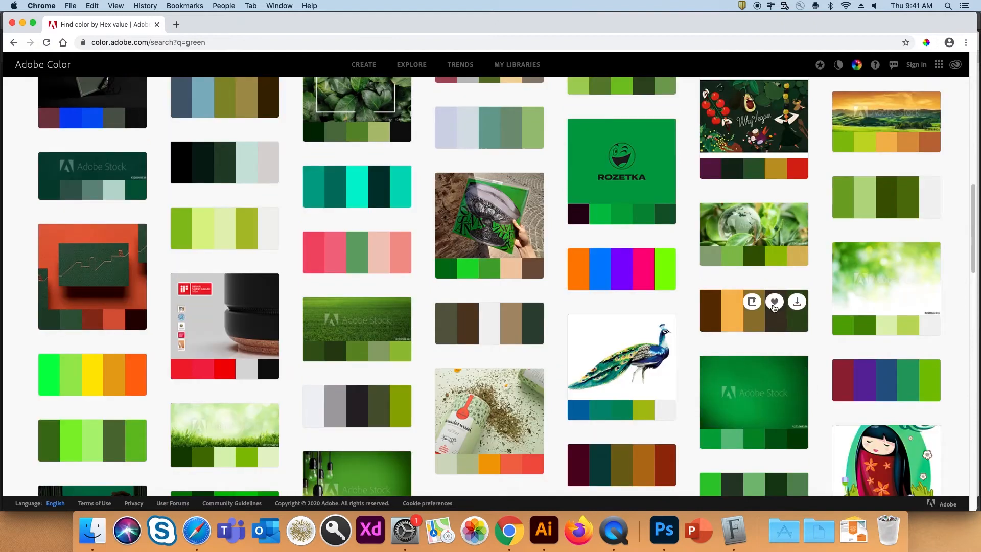
click(790, 303)
click(710, 258)
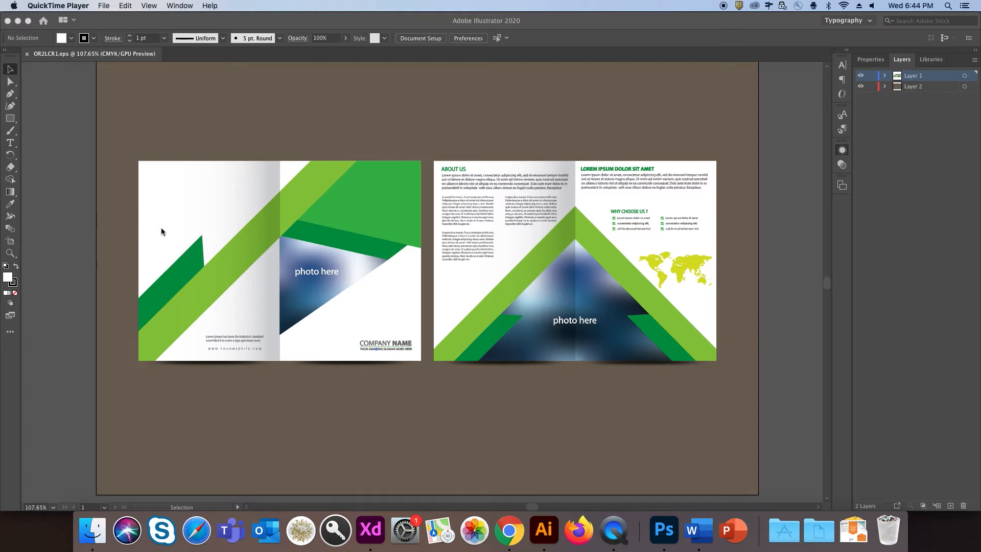
Isolate the gradient mesh inside the front cover's triangular photo placeholder in the OR2LCR1.eps template.
click(161, 228)
key(super+equal)
key(super+equal)
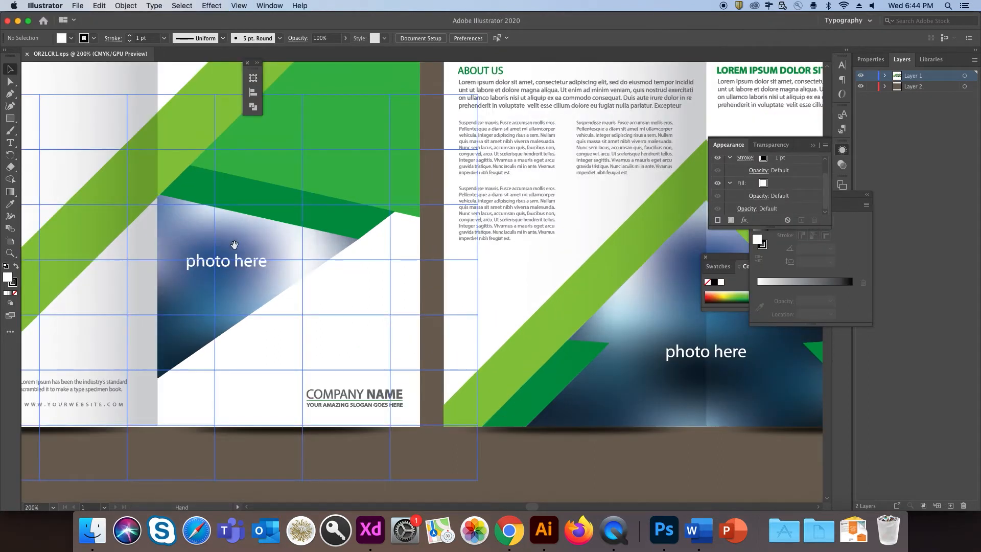
drag(305, 252, 404, 251)
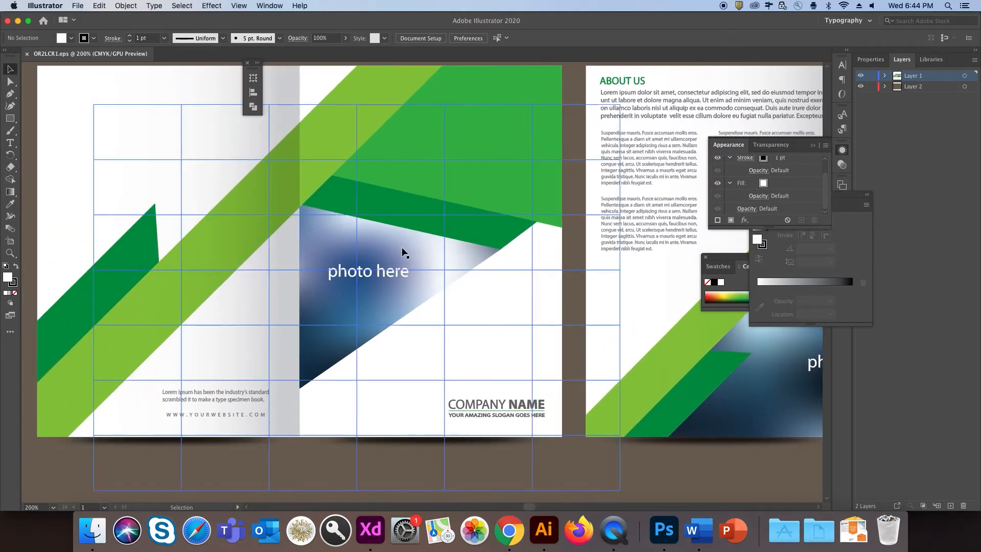
click(397, 253)
double_click(398, 250)
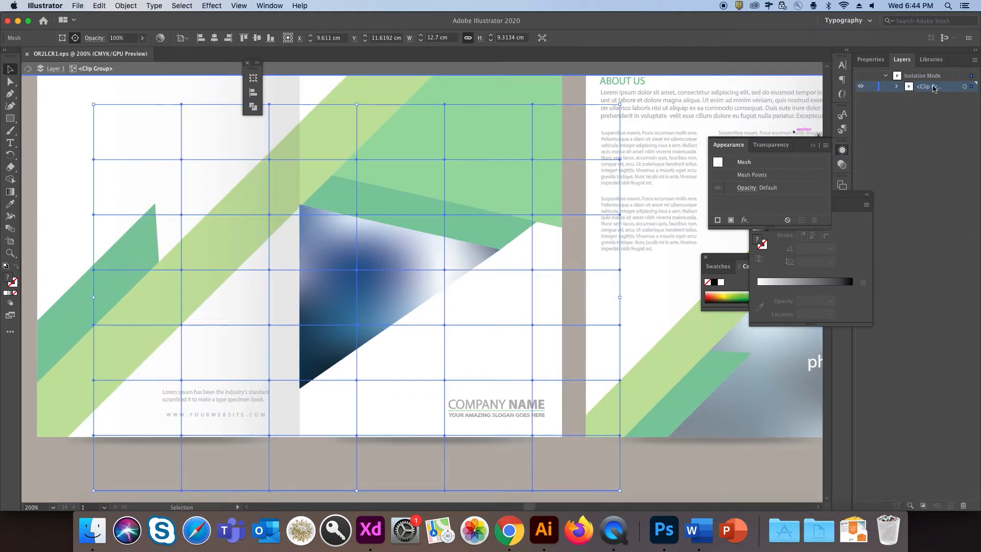
double_click(364, 262)
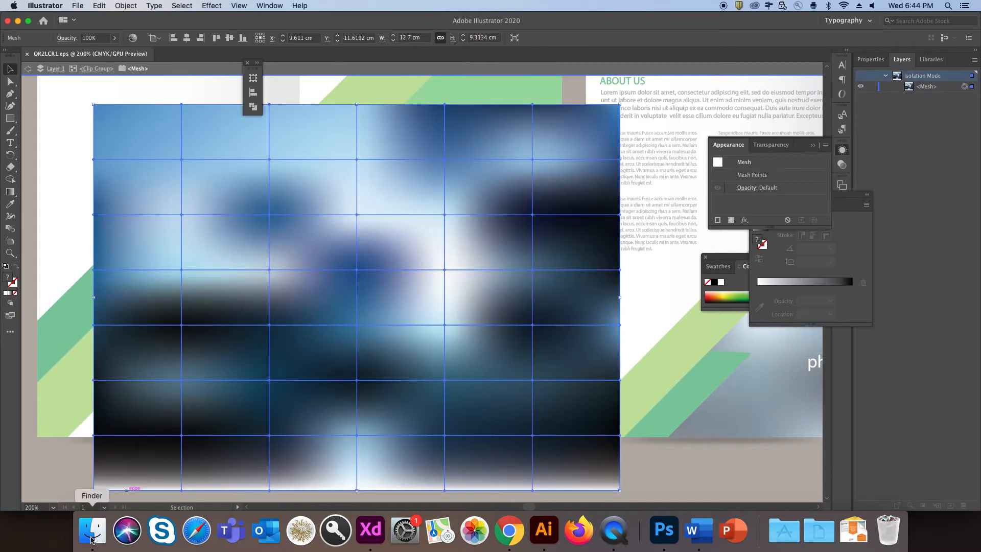
Switch to Finder and place 02_naneghathill.jpg from the Images folder into the isolated cover placeholder.
click(91, 538)
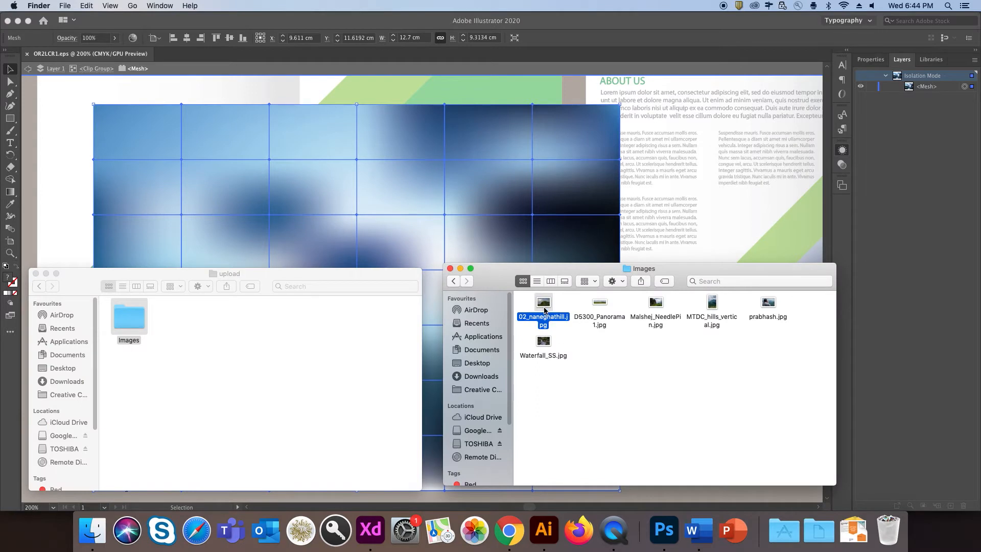
drag(543, 306, 360, 191)
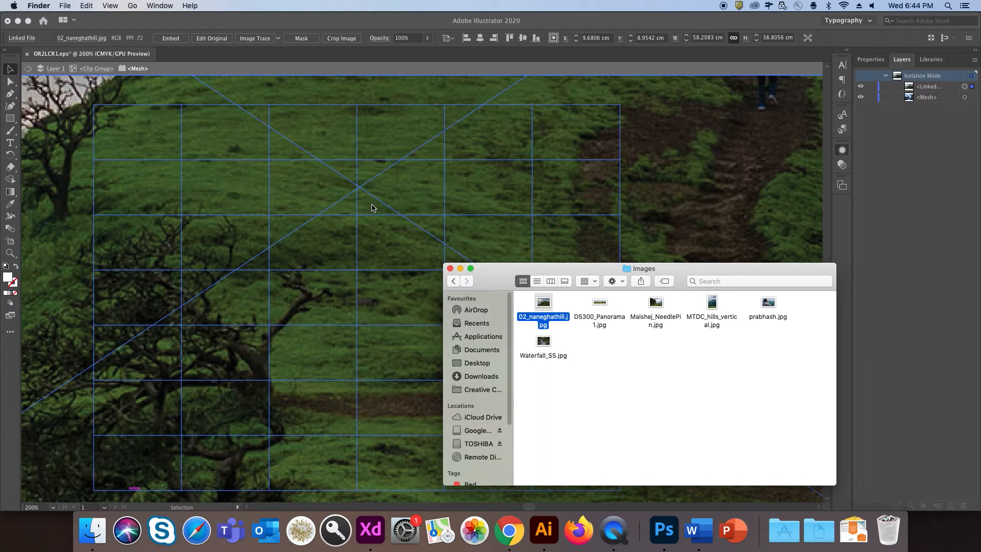
key(super+minus)
click(357, 236)
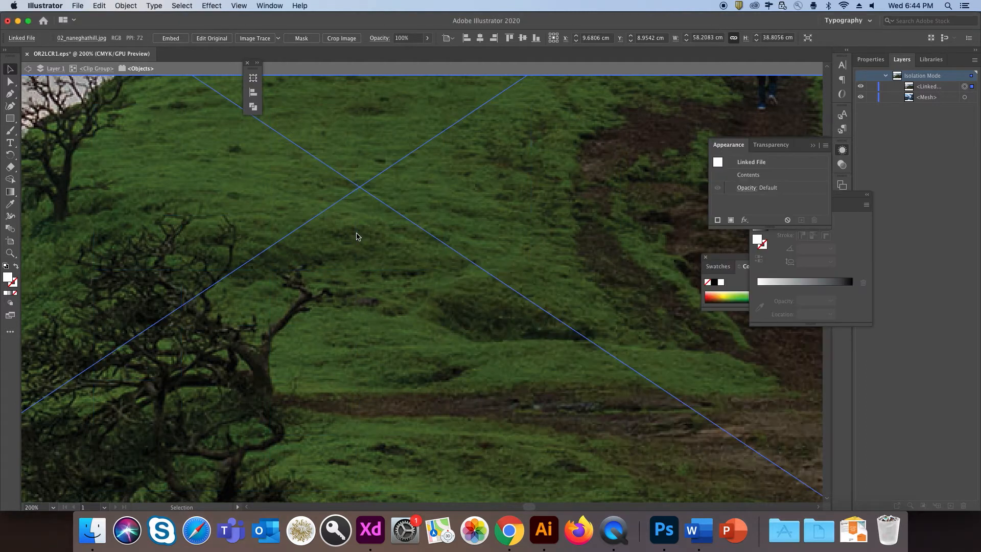
Scale the hill photo down proportionally to about 10.98 × 7.32 cm and move it over the placeholder mesh.
key(super+minus)
key(super+minus)
key(super+minus)
key(super+minus)
key(super+minus)
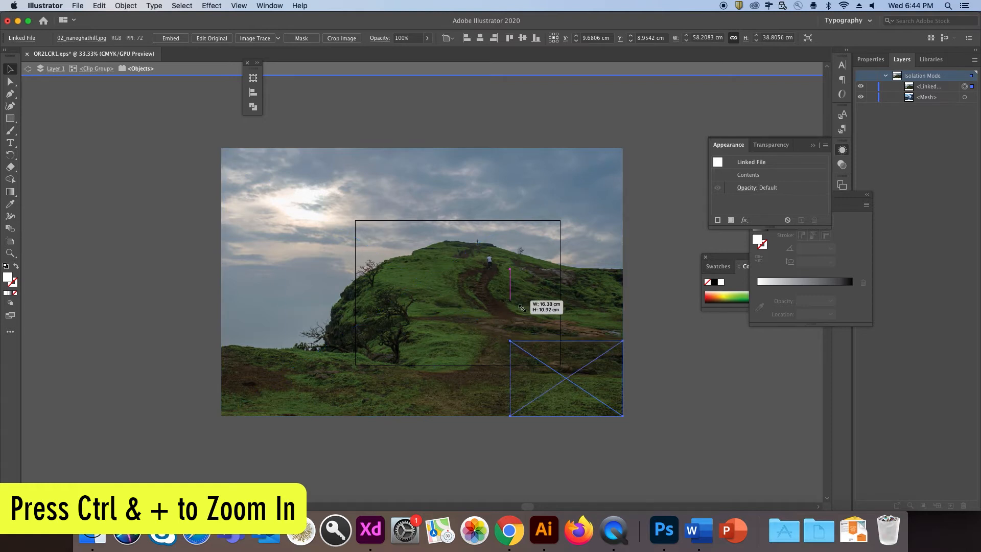
key(super+plus)
key(super+plus)
key(super+plus)
key(super+plus)
key(super+minus)
key(super+minus)
key(super+minus)
key(super+minus)
drag(233, 159, 565, 374)
drag(573, 386, 423, 299)
key(super+1)
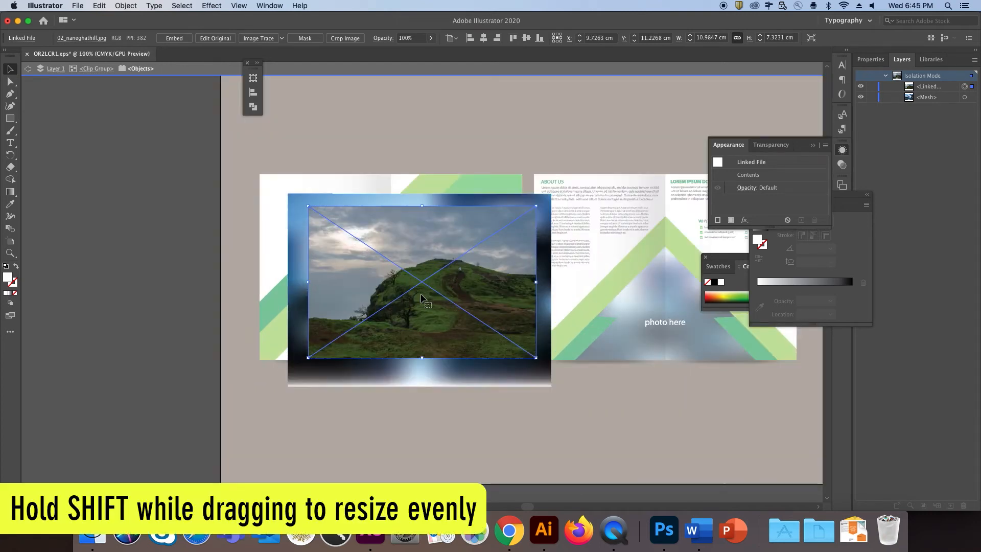
Reduce the hill photo to about 7.38 × 4.92 cm, position it behind the cover's triangular mask and leave isolation mode.
drag(536, 206, 462, 254)
drag(414, 303, 440, 291)
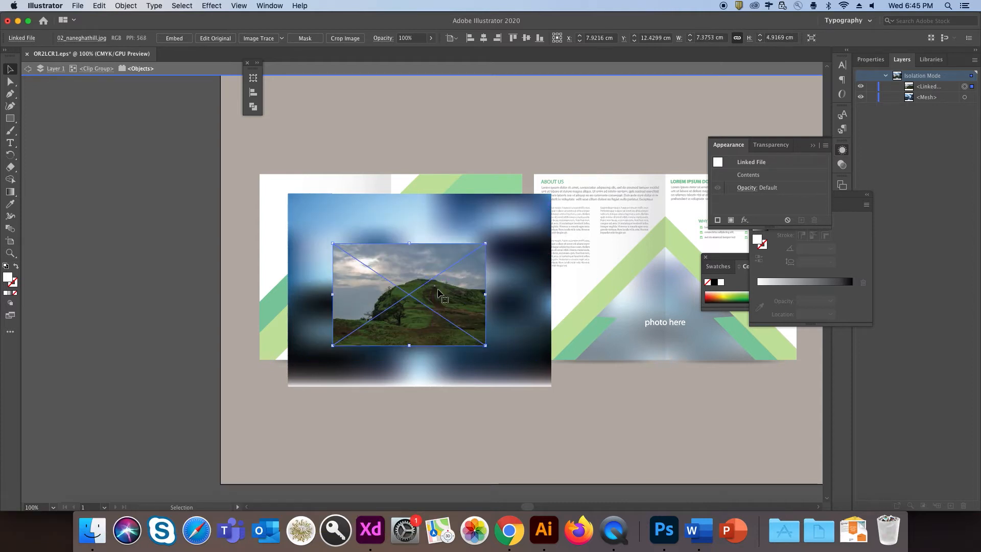
double_click(467, 136)
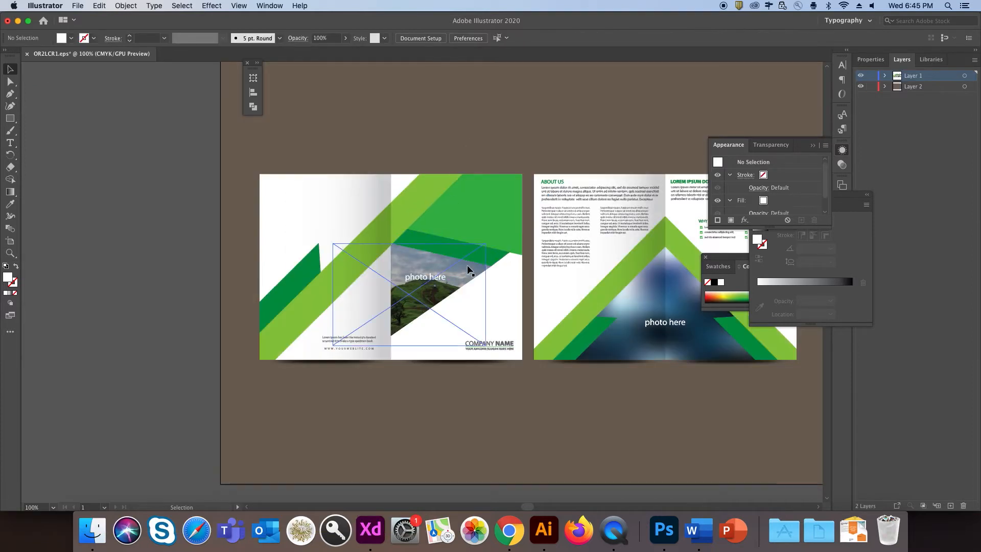
Delete the "photo here" label from the hill photo on the front cover.
scroll(514, 287, right, 3)
scroll(515, 288, up, 2)
click(390, 313)
click(381, 297)
key(Delete)
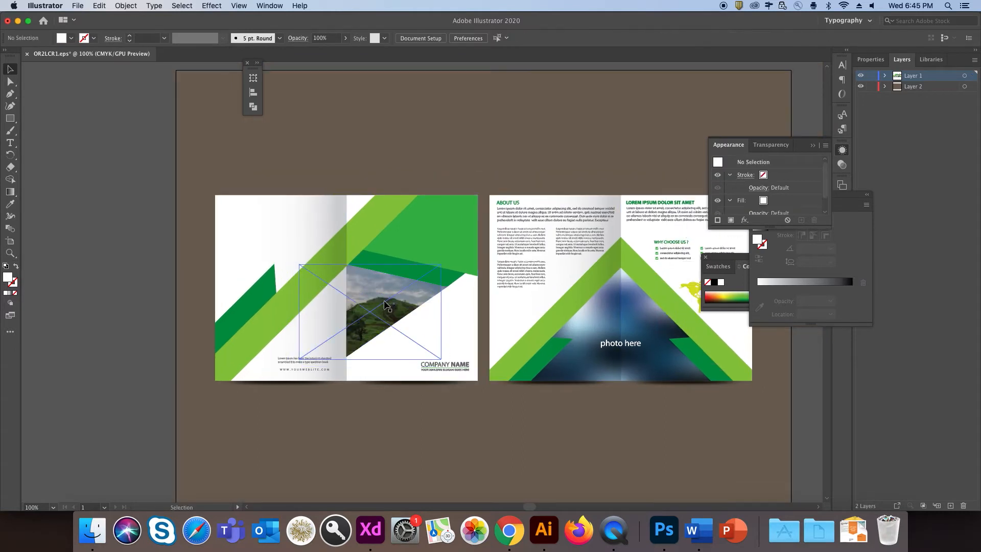
Delete the yellow world map and the "photo here" label over the waterfall photo on the inside spread.
drag(459, 293, 448, 243)
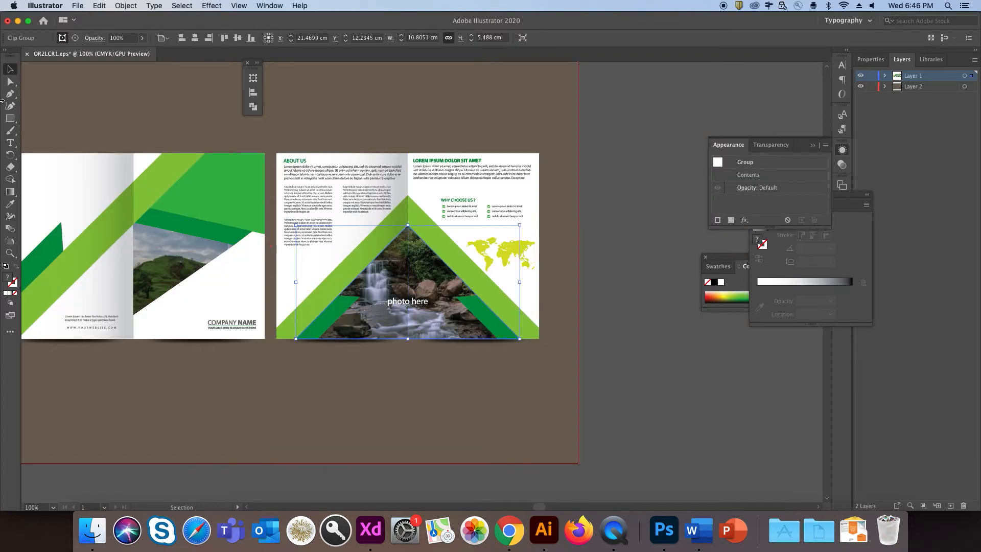
click(525, 269)
key(Delete)
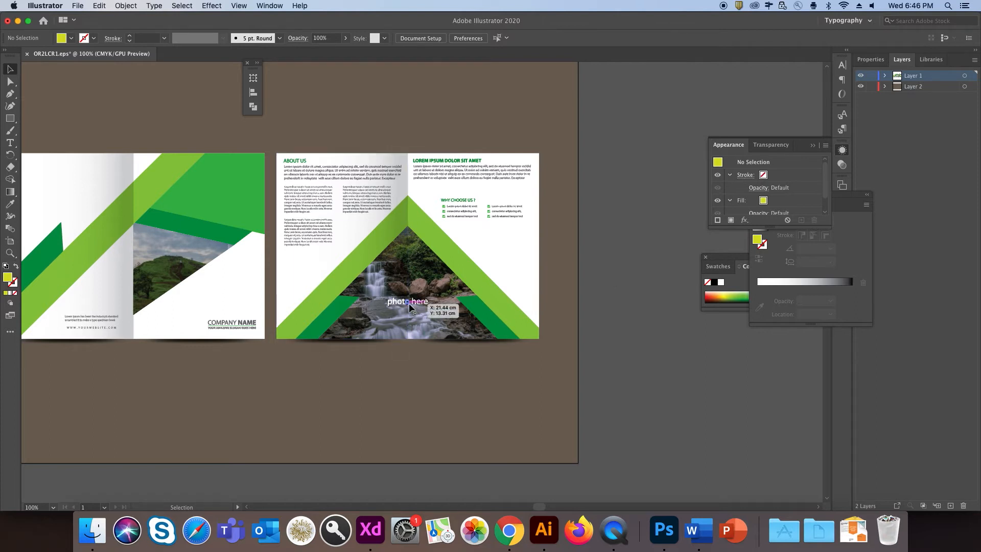
click(425, 302)
key(Delete)
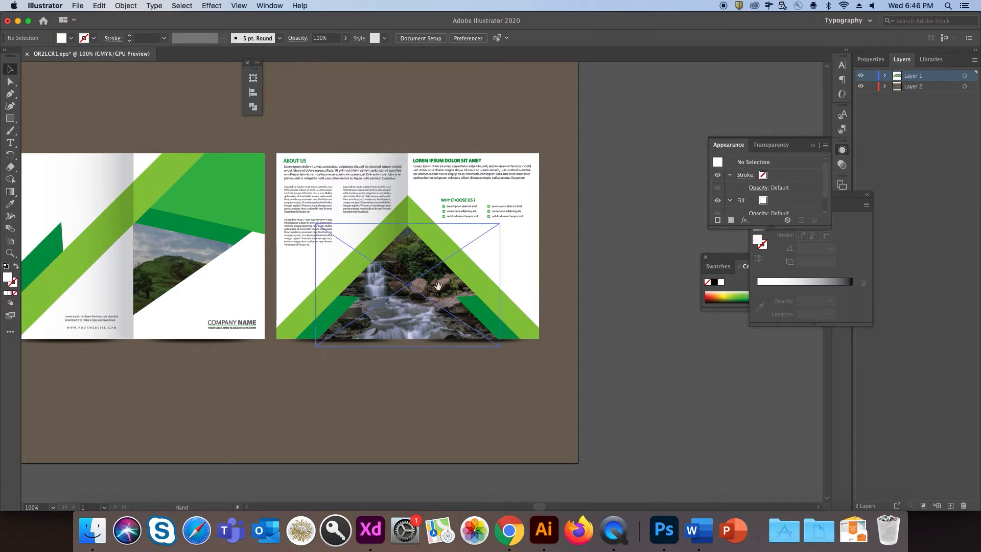
Inspect how the COMPANY NAME lettering on the cover is built by isolating its group, and return to the full artwork.
scroll(438, 286, left, 6)
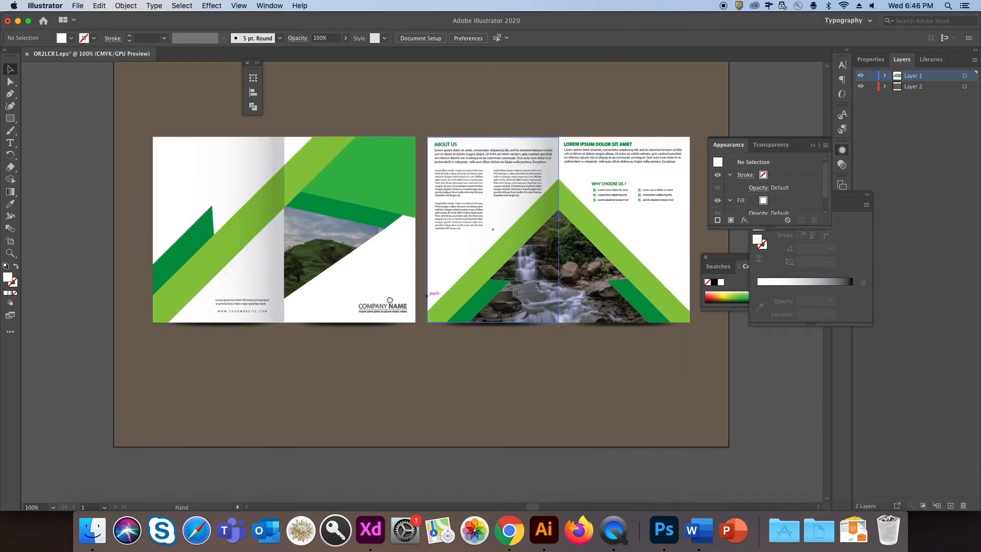
scroll(390, 300, up, 4)
click(423, 289)
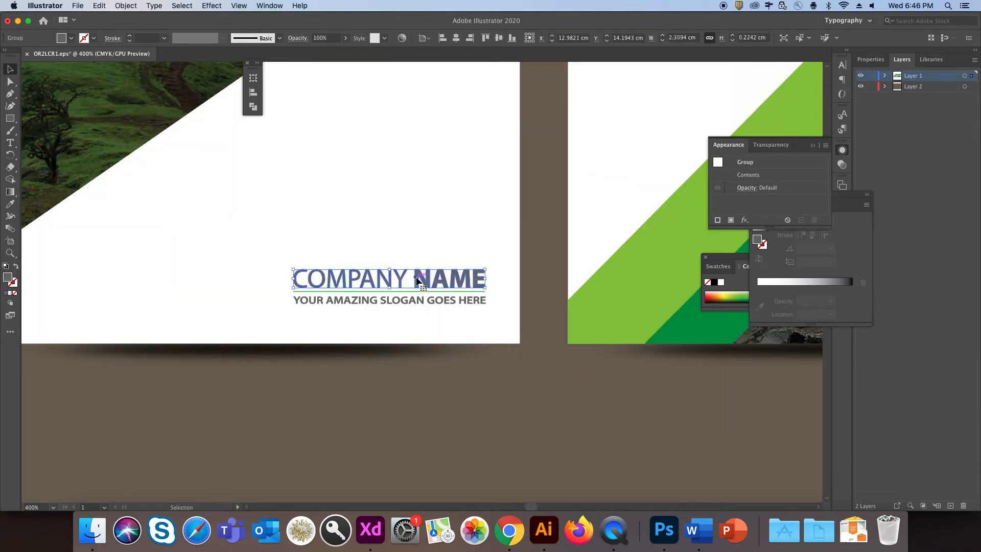
double_click(417, 277)
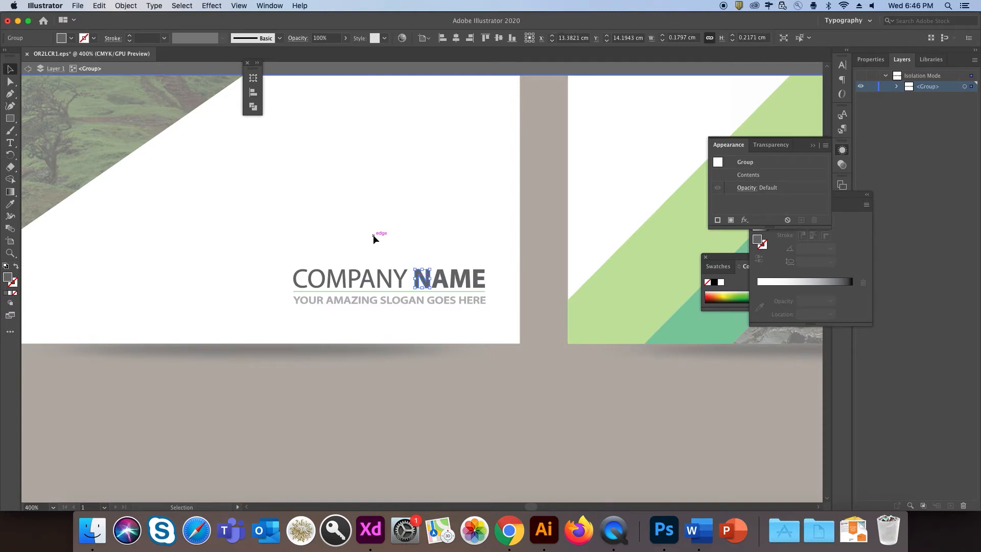
double_click(374, 235)
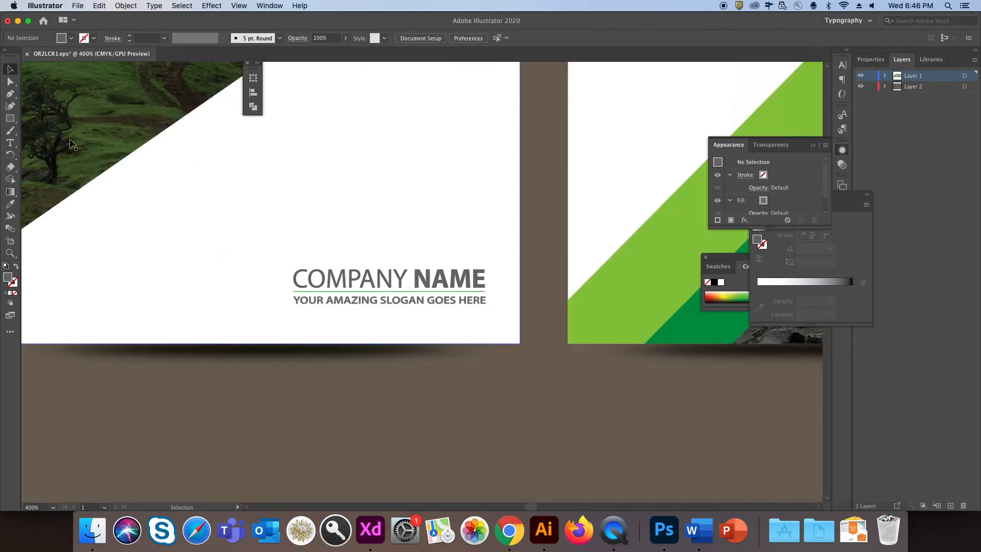
Switch to the Malshej_Copy document in Word, copy the heading "Discover Malshej" and return to Illustrator.
click(710, 538)
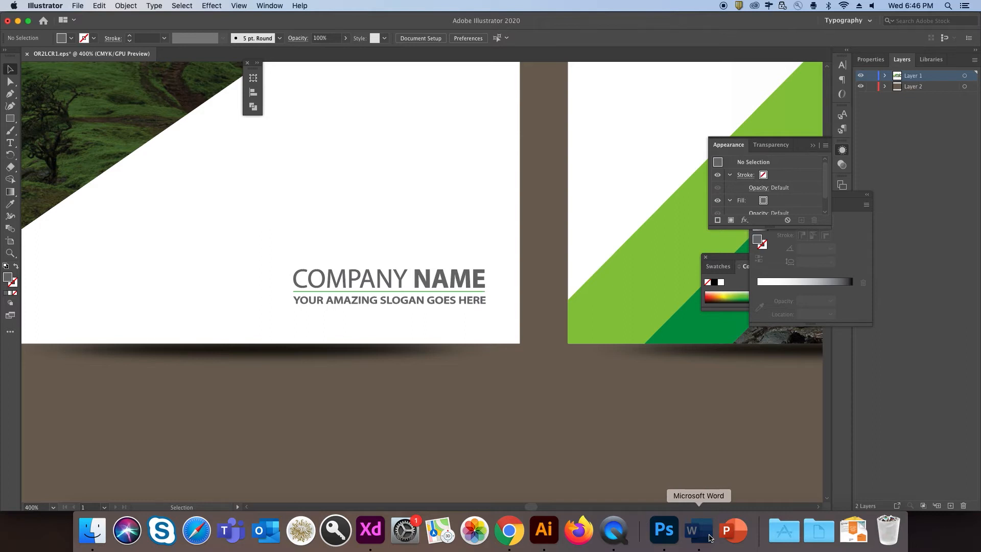
click(709, 537)
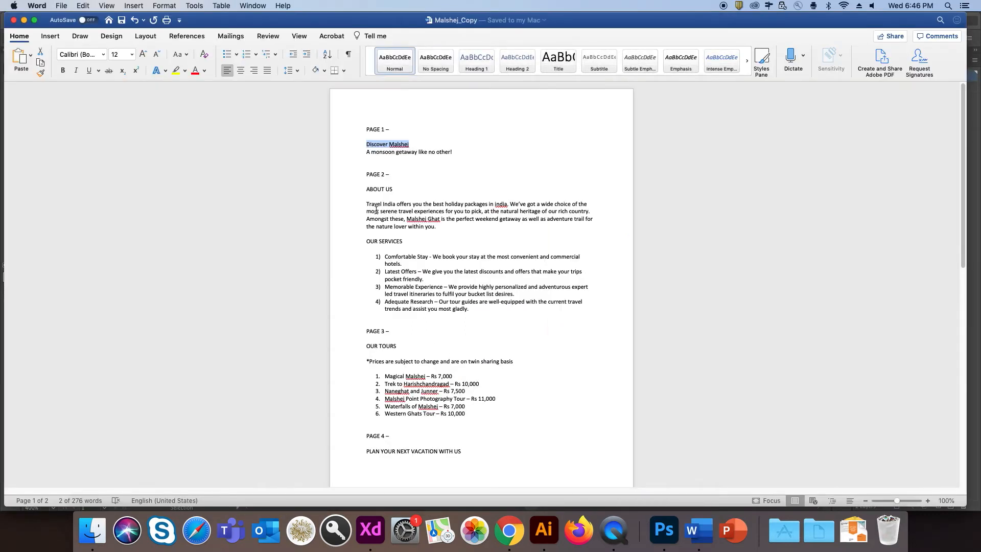
right_click(391, 148)
click(407, 156)
click(544, 532)
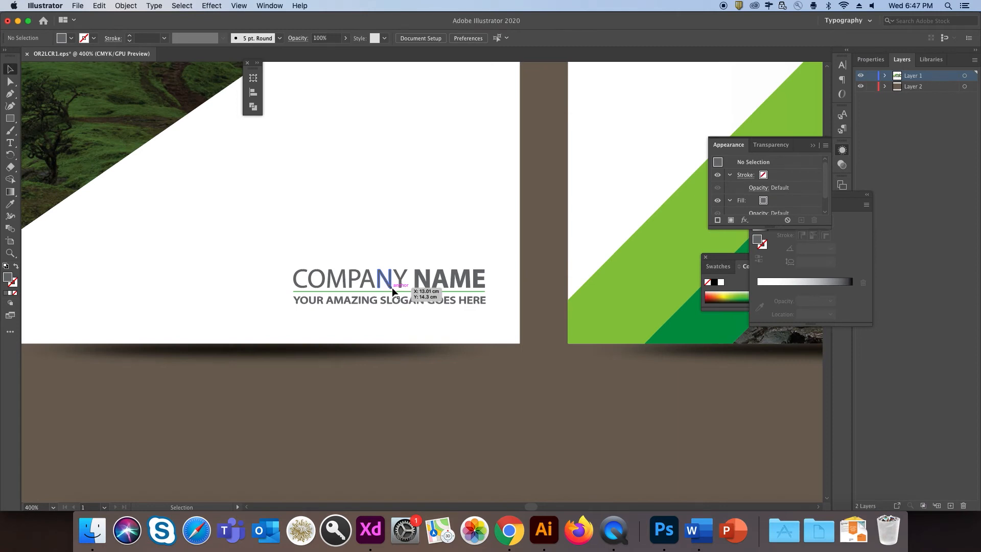
Paste "Discover Malshej" as a new text line above COMPANY NAME on the front cover.
scroll(255, 205, right, 1)
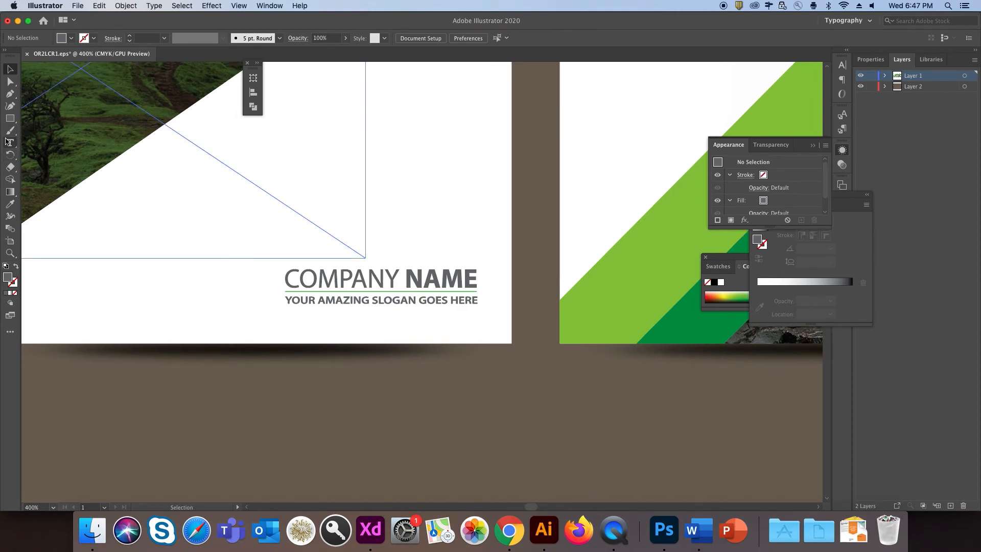
click(10, 142)
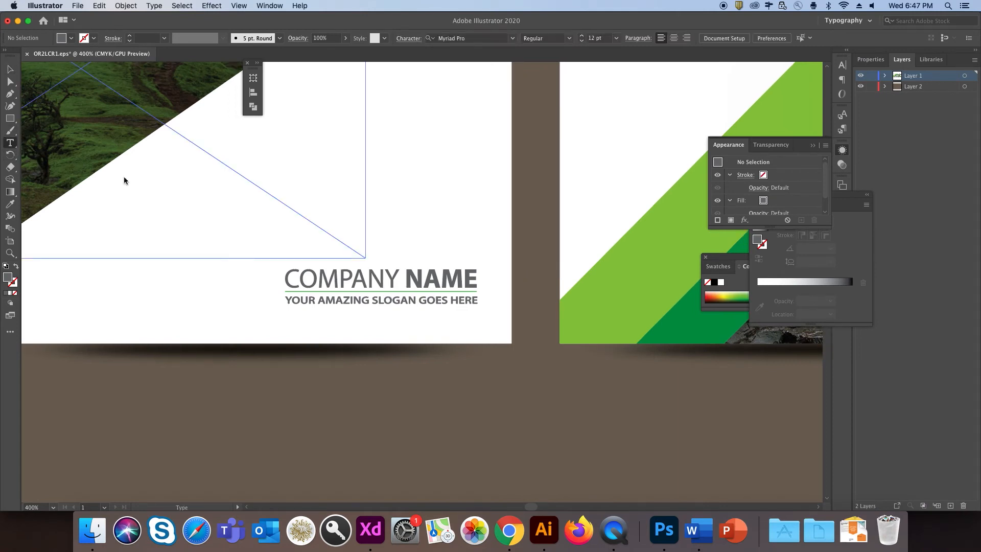
click(228, 247)
key(super+v)
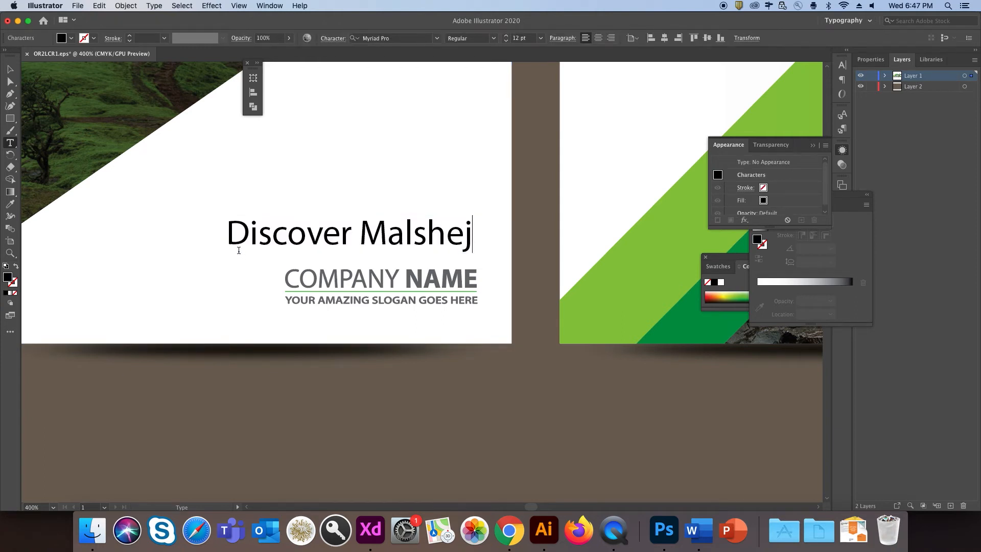
Change the Discover Malshej heading to uppercase and set the word MALSHEJ in Bold.
drag(232, 233, 474, 255)
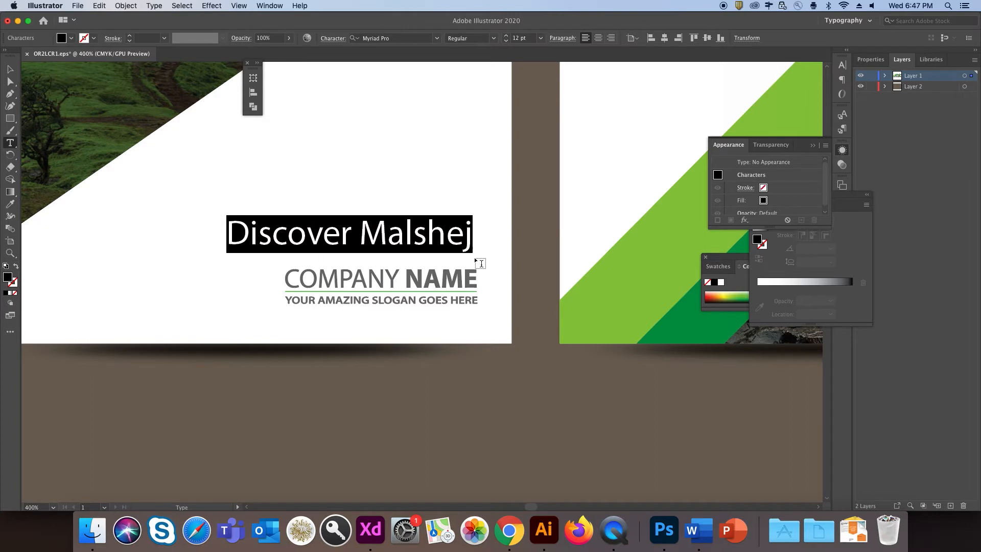
click(154, 5)
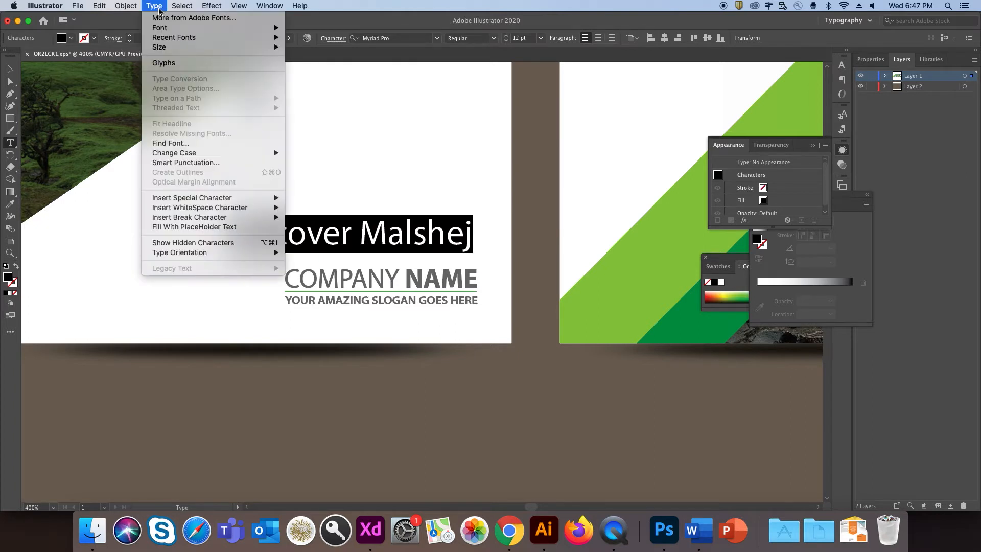
mouse_move(190, 152)
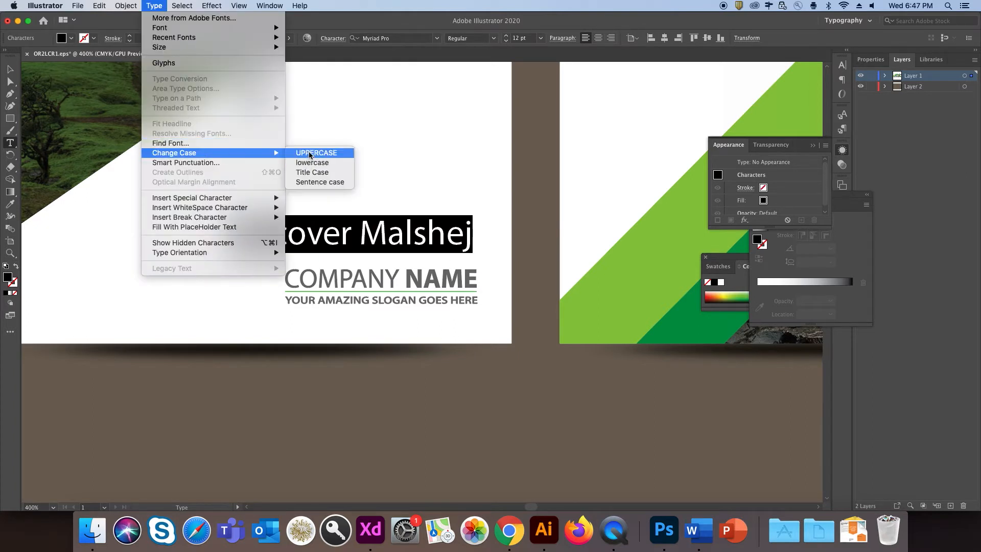
click(311, 152)
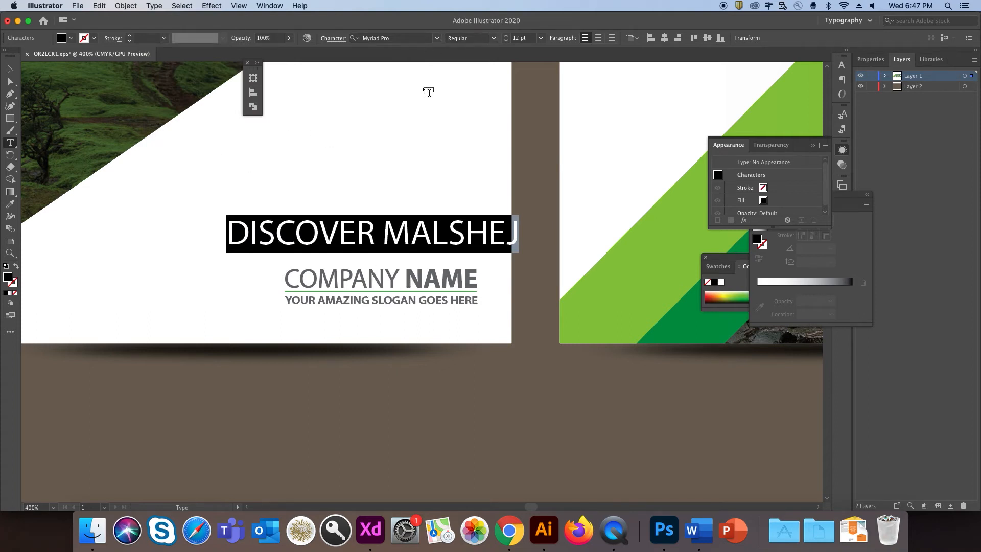
drag(384, 229, 531, 231)
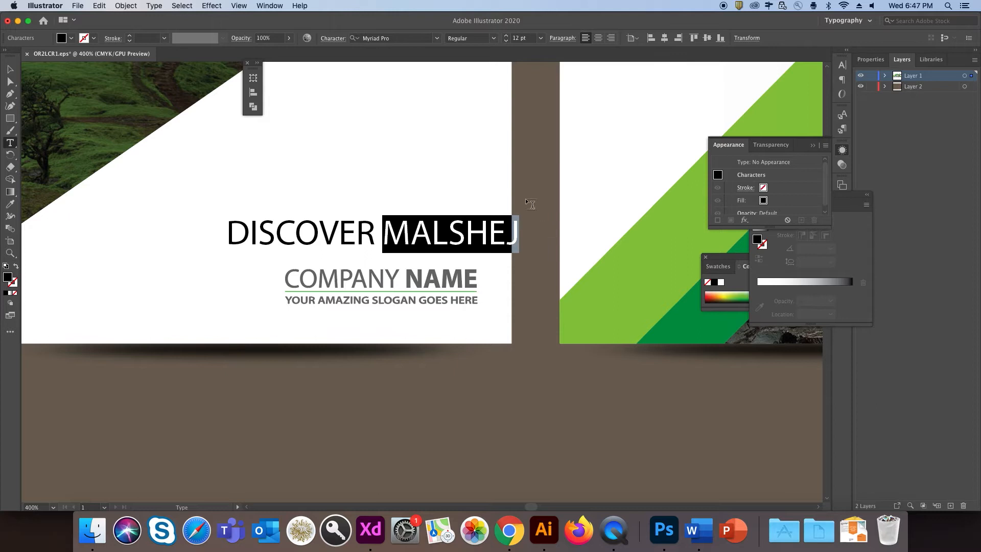
click(494, 39)
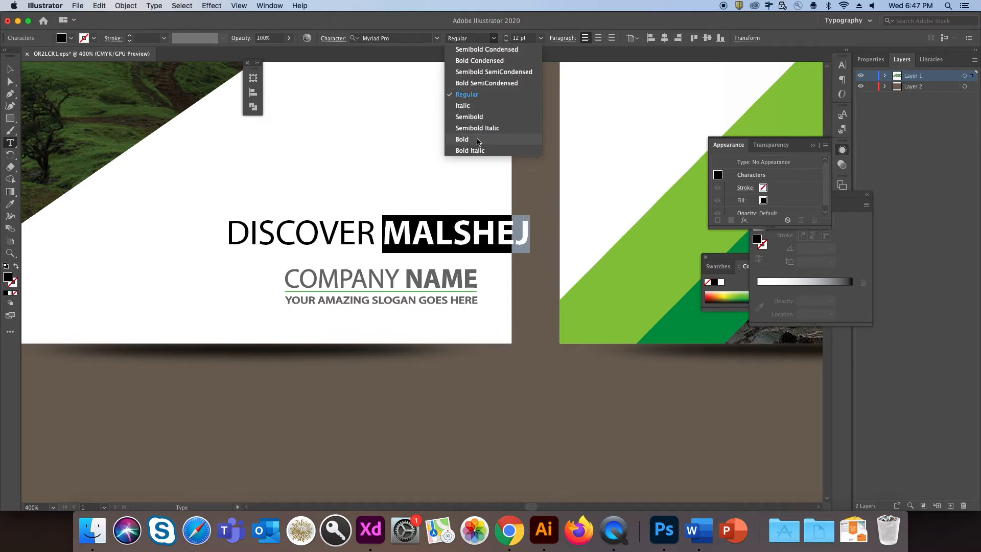
click(462, 139)
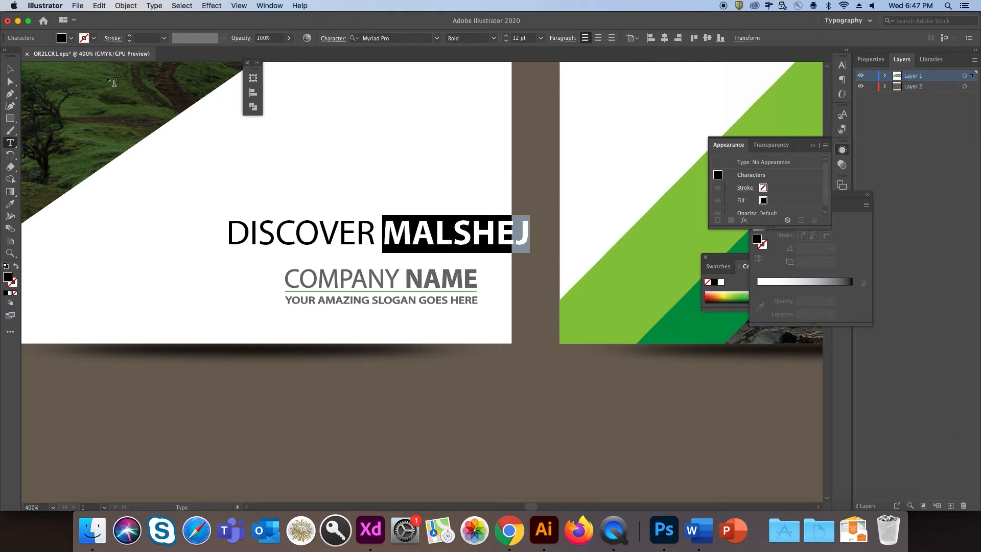
Match the DISCOVER MALSHEJ heading's color to the gray of COMPANY NAME with the Eyedropper.
click(10, 69)
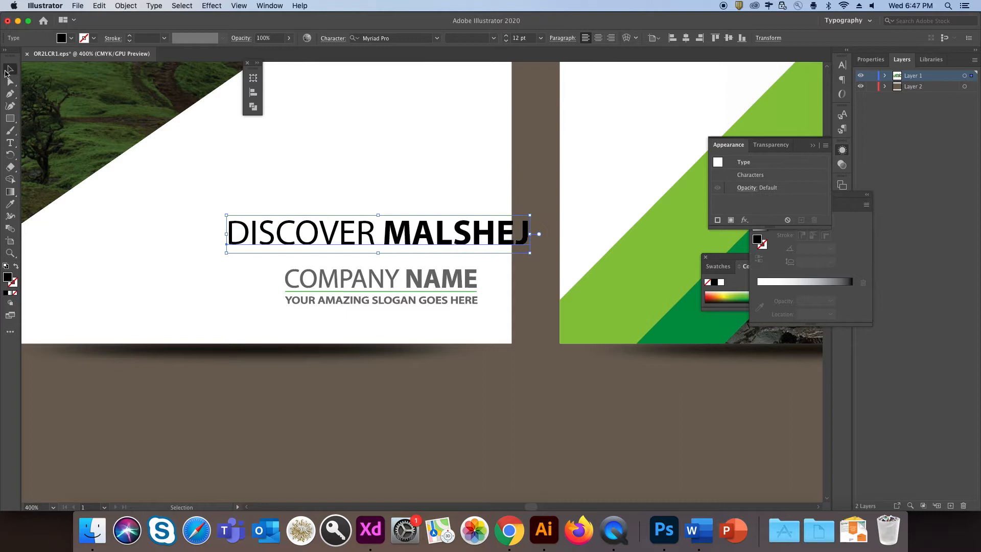
click(11, 216)
click(11, 205)
click(446, 276)
Move the DISCOVER MALSHEJ heading over COMPANY NAME, with their right edges and baselines lined up.
click(10, 69)
drag(423, 234, 372, 277)
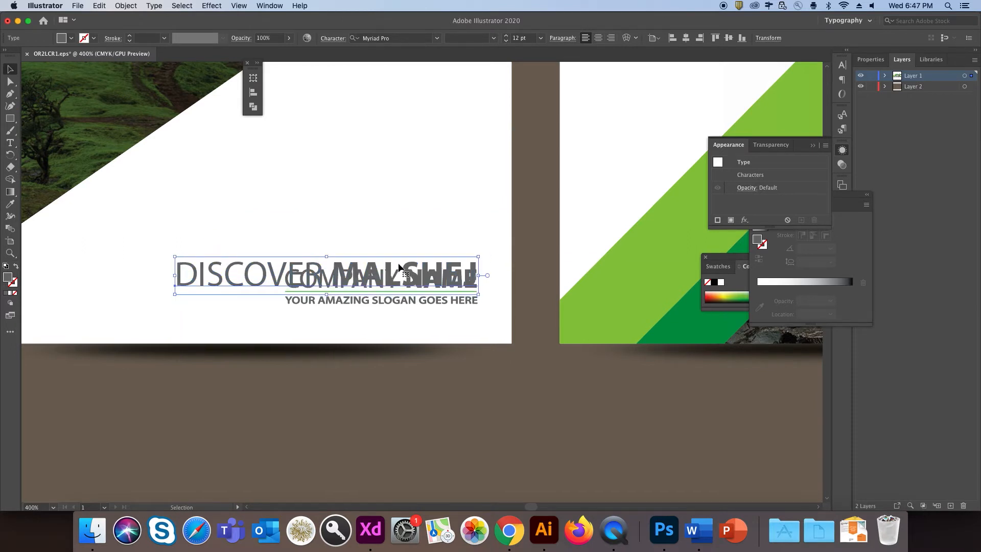
key(Down)
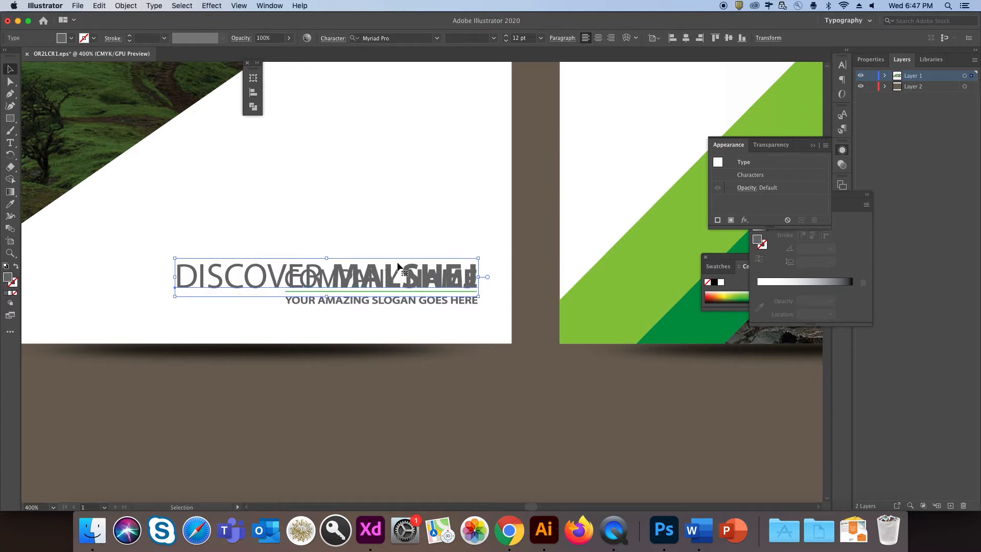
Scale the DISCOVER MALSHEJ heading down to about 9.77 pt and move it up clear of the COMPANY NAME baseline.
drag(174, 258, 232, 266)
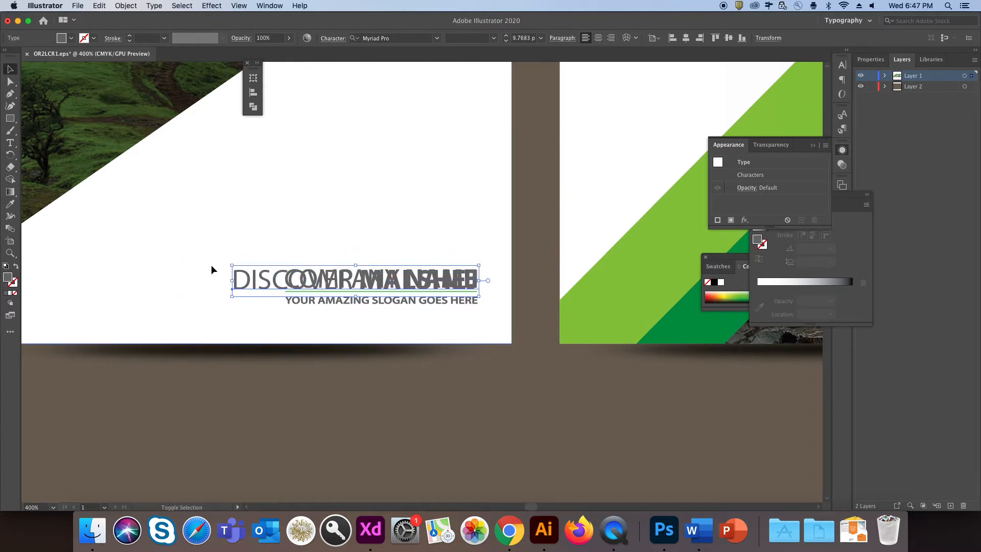
right_click(316, 282)
click(527, 358)
drag(439, 286, 439, 268)
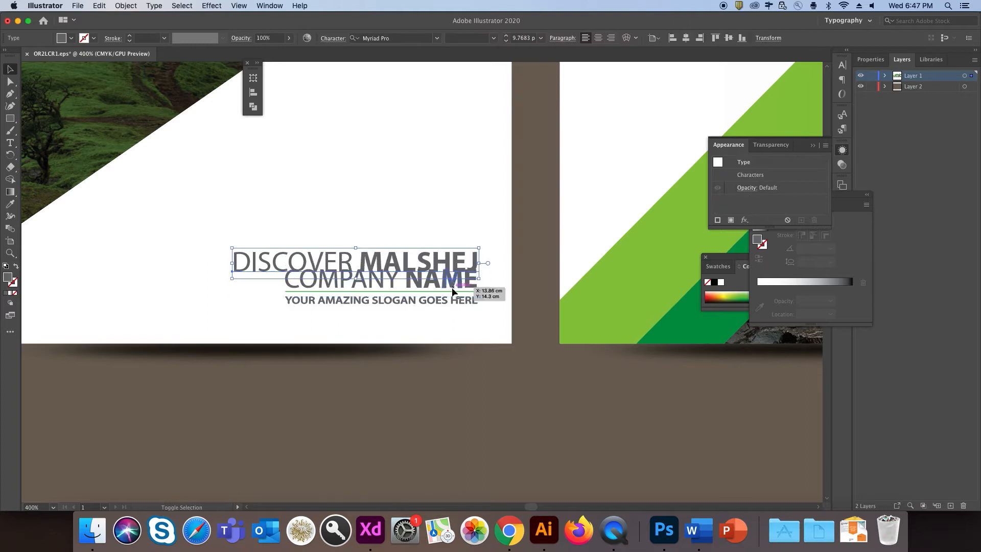
Delete the COMPANY NAME and slogan placeholders and stretch the green line leftward to underline the whole DISCOVER MALSHEJ heading.
click(453, 287)
key(BackSpace)
click(444, 291)
drag(285, 291, 236, 288)
click(315, 269)
key(Down)
key(Down)
key(super+z)
click(251, 292)
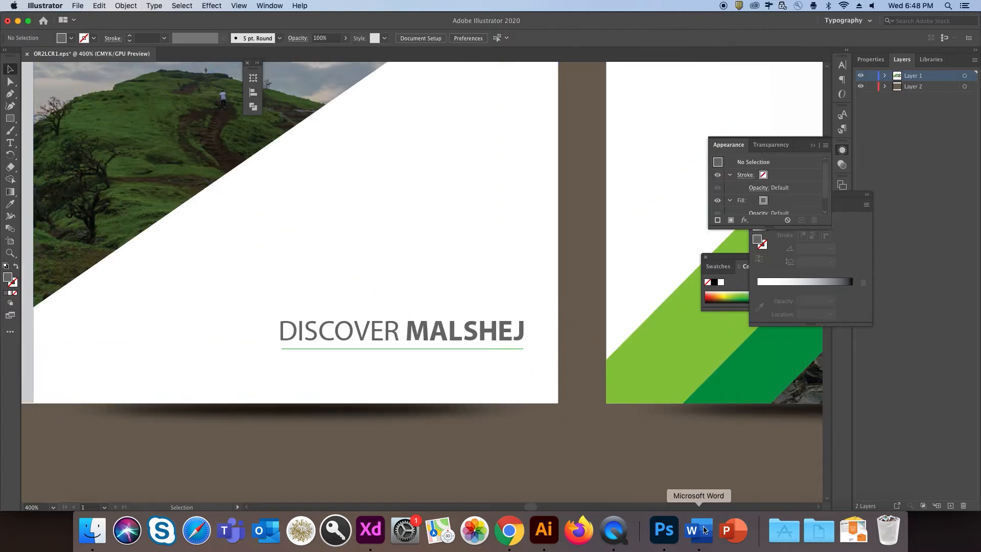
Copy the tagline "A monsoon getaway like no other!" from the Word document and paste it under the cover's green line in Illustrator.
click(705, 530)
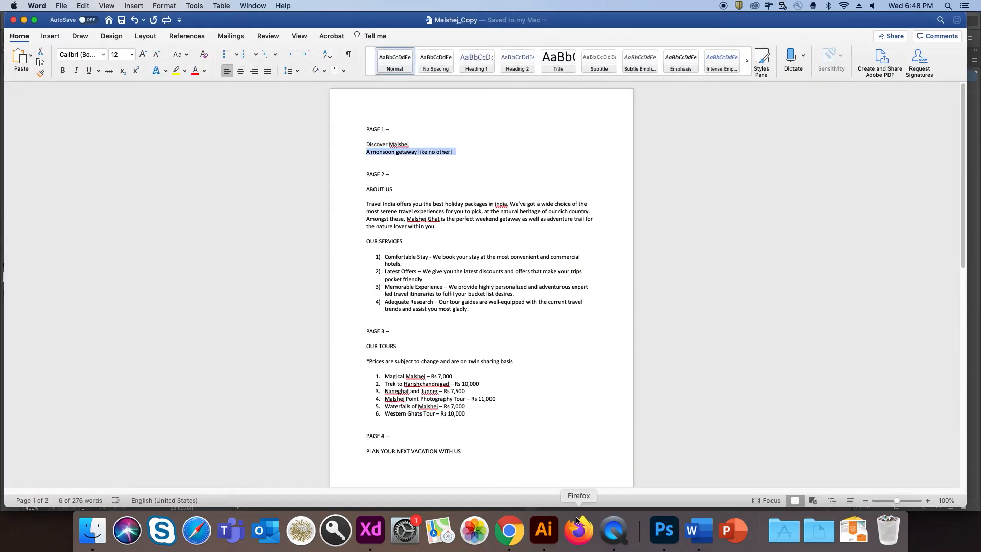
click(544, 530)
click(10, 143)
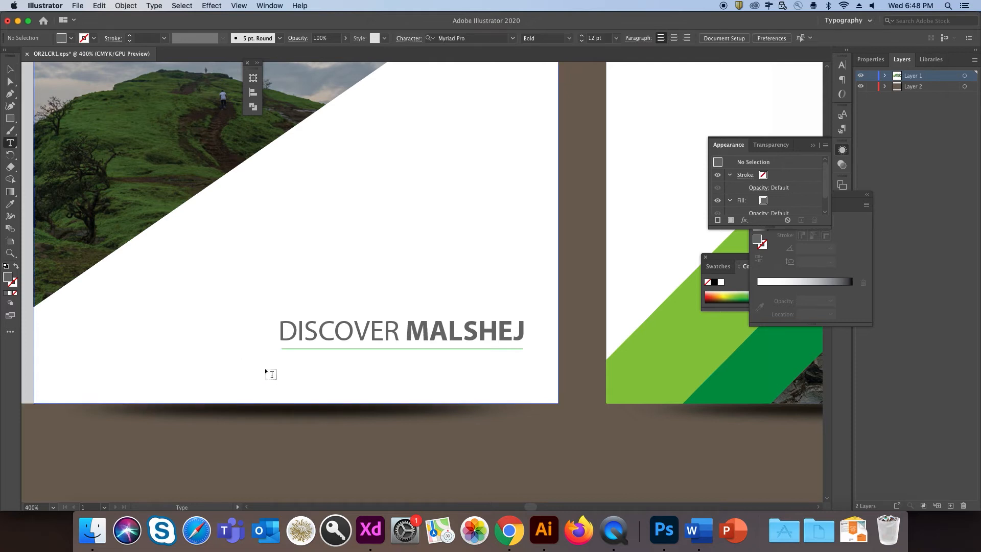
click(264, 368)
text(A monsoon getaway like no other!)
Match the tagline's type style to the word DISCOVER with the Eyedropper and reduce its font size.
key(super+a)
click(10, 203)
click(290, 329)
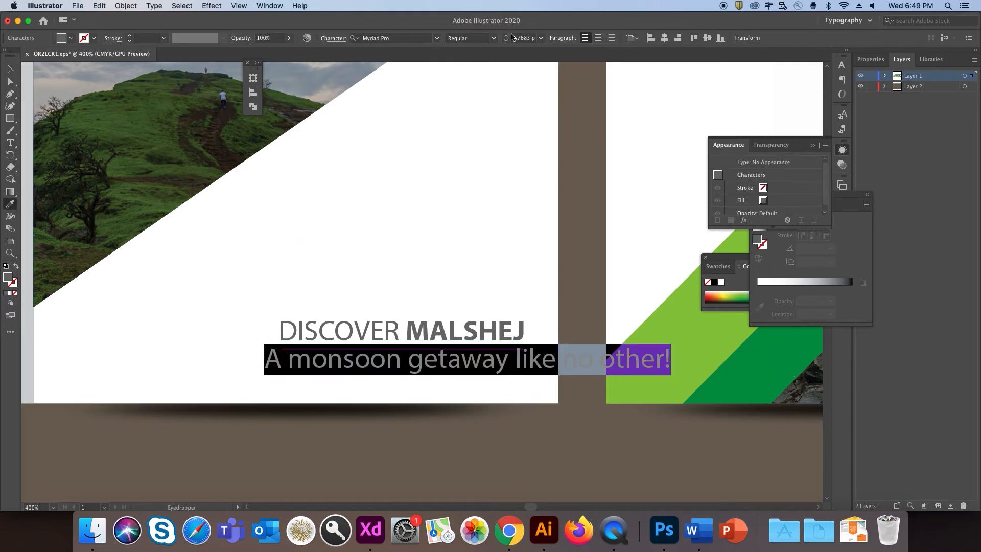
key(super+shift+comma)
key(super+shift+comma)
Place the tagline under the green line and scale it to the heading's width, about 5.9 pt.
key(v)
drag(440, 364, 454, 360)
drag(487, 369, 526, 387)
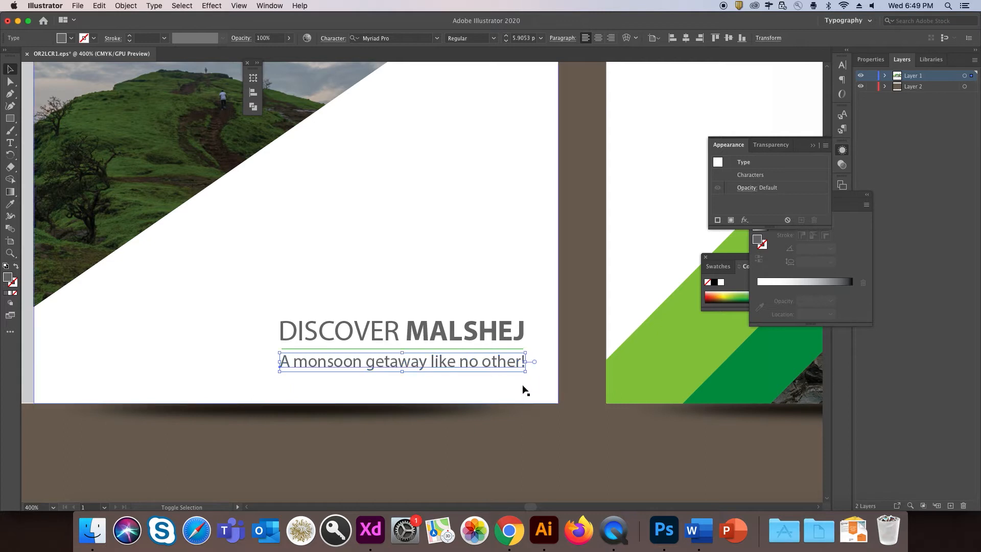
click(510, 422)
click(524, 424)
Extend the green line's left end to align with the left edge of the DISCOVER MALSHEJ heading.
key(super+minus)
key(super+minus)
click(229, 454)
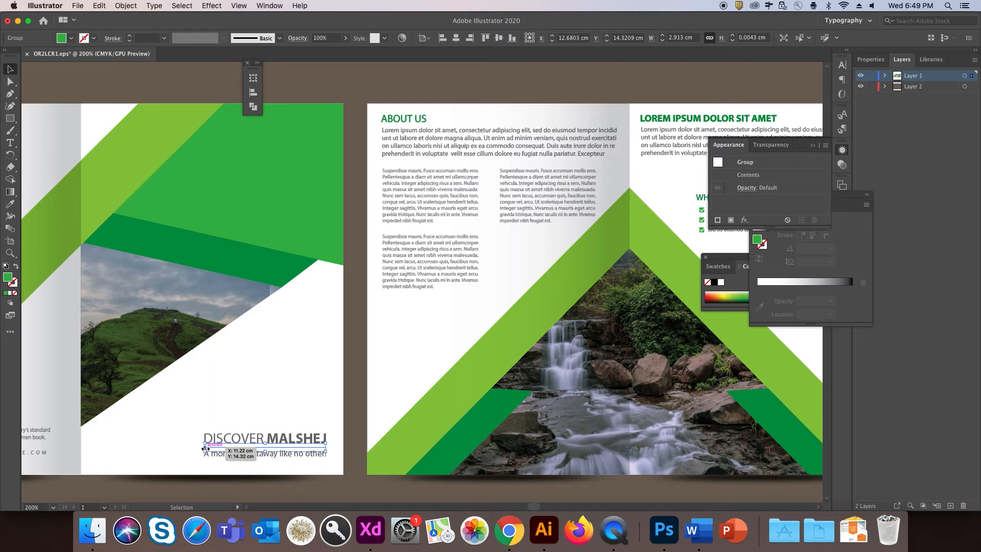
drag(205, 448, 203, 446)
click(311, 389)
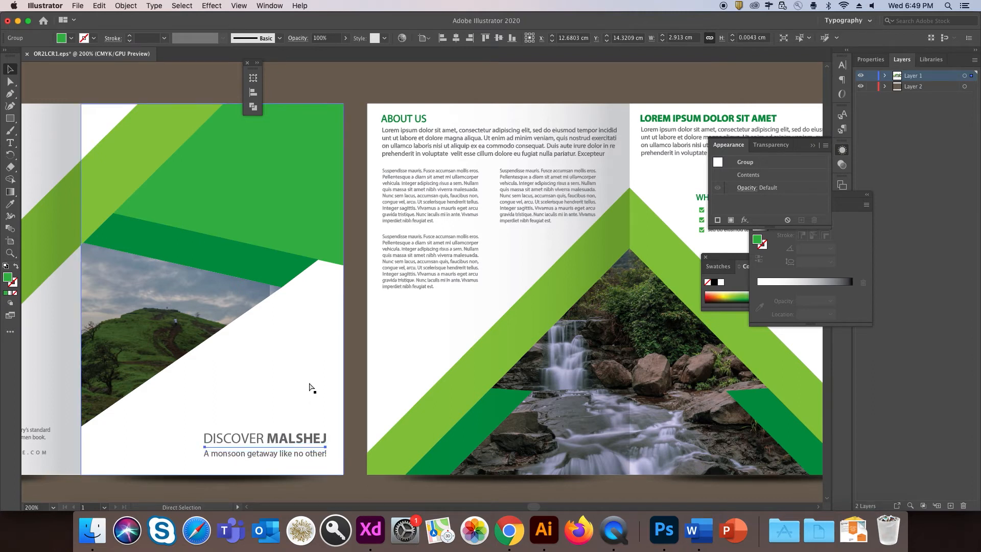
Place a duplicate of the DISCOVER MALSHEJ heading on the inside left page, over the ABOUT US area.
key(super+minus)
key(super+plus)
key(super+plus)
click(377, 341)
drag(158, 122, 236, 219)
drag(279, 362, 375, 215)
drag(341, 314, 393, 214)
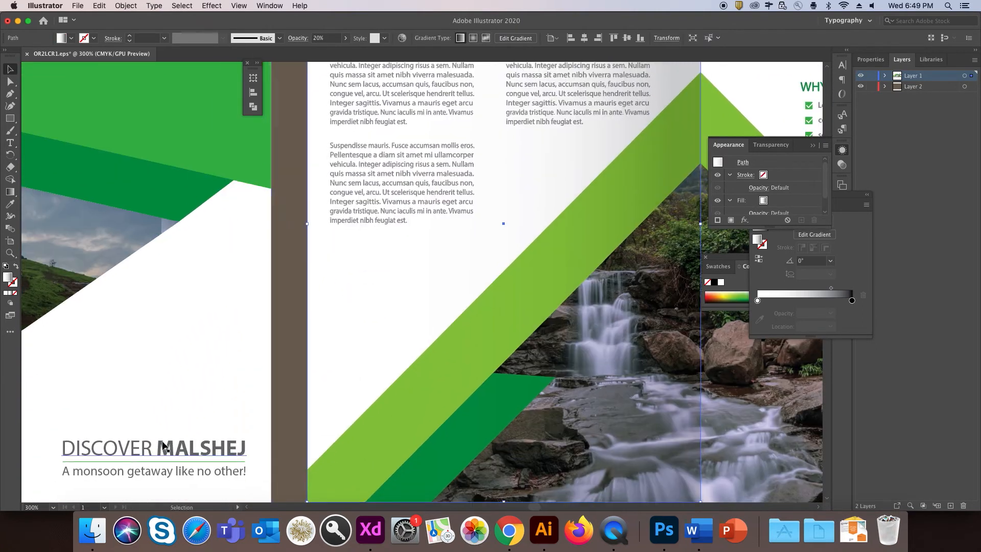
click(169, 448)
drag(169, 448, 437, 202)
scroll(416, 286, up, 2)
scroll(416, 287, right, 1)
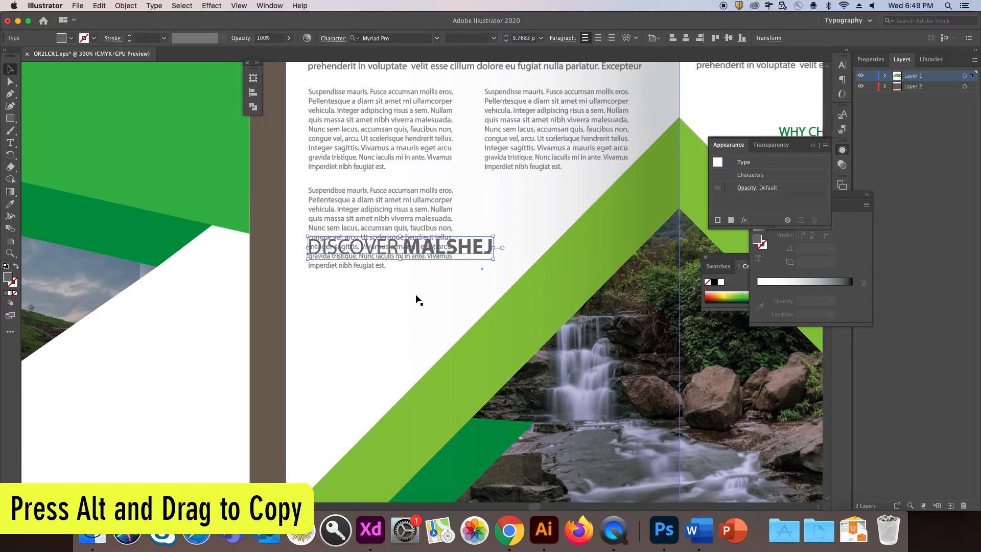
scroll(418, 300, up, 2)
scroll(418, 300, right, 2)
Give the duplicated heading the dark green of ABOUT US with the Eyedropper and scale it down to about 6.59 pt.
click(10, 204)
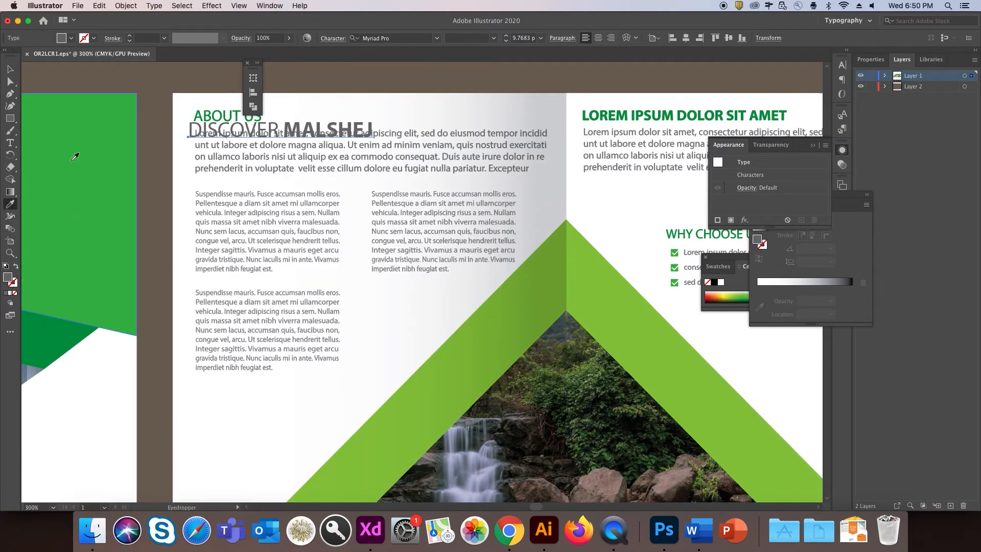
click(203, 111)
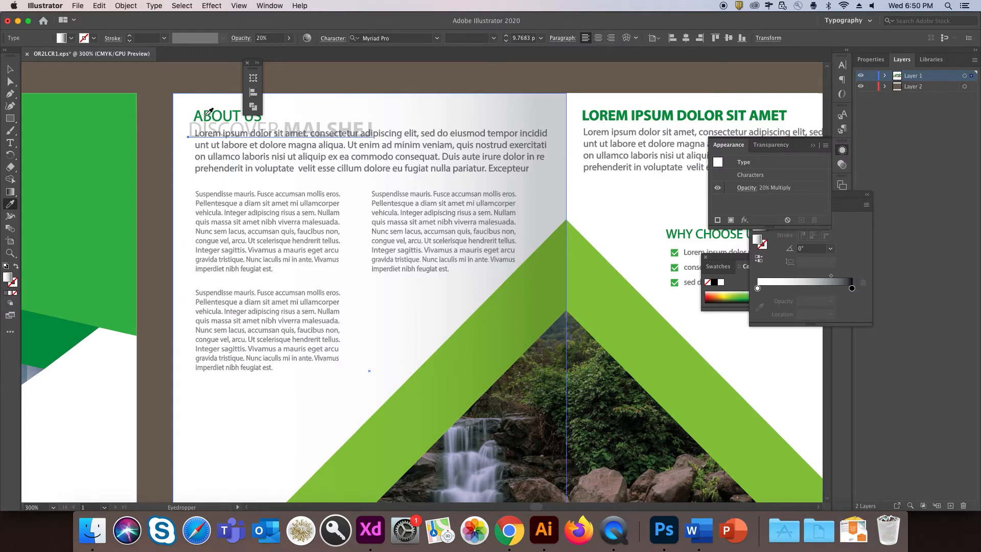
click(212, 113)
key(v)
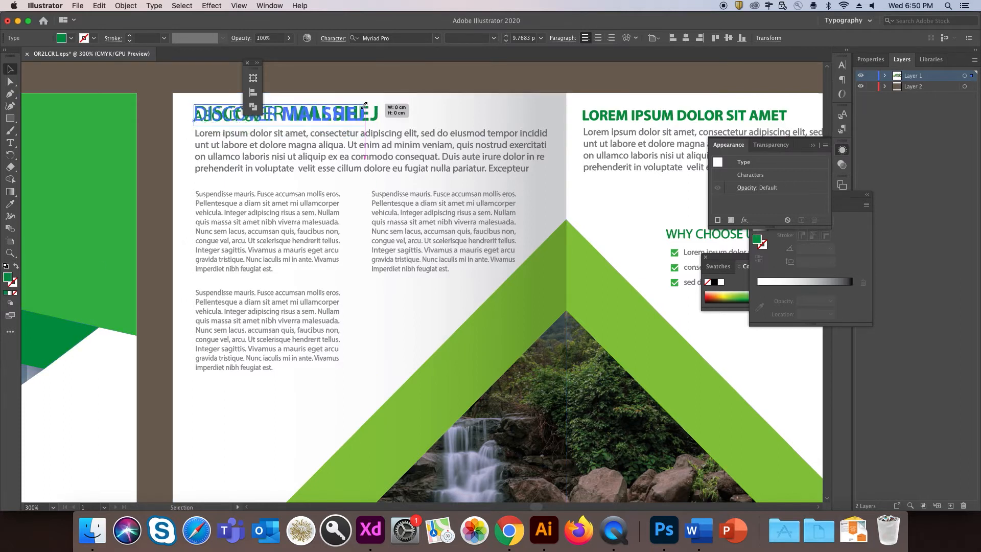
drag(332, 106, 319, 108)
Delete the original ABOUT US heading, retype the duplicated heading as ABOUT US, and remove the placeholder paragraph below it.
click(221, 223)
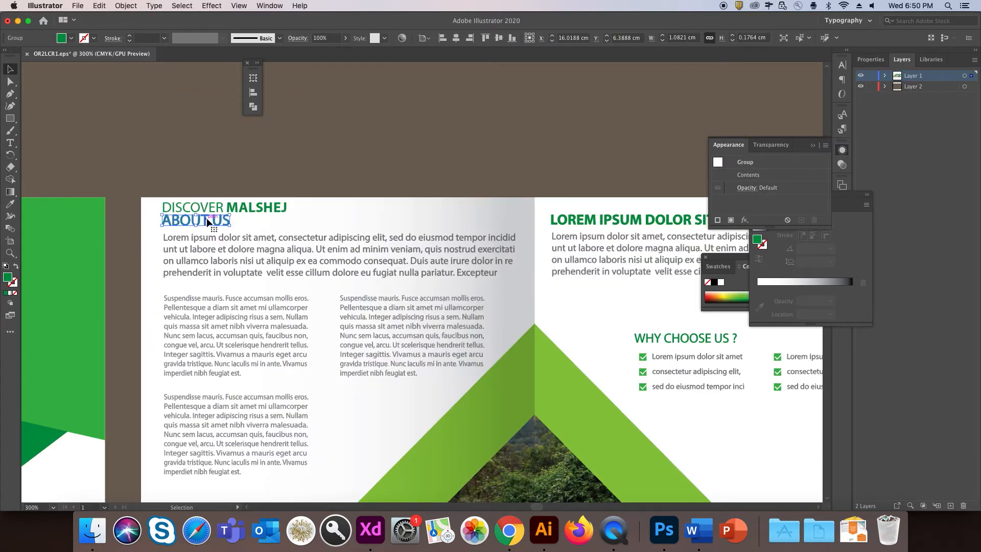
key(Delete)
triple_click(211, 212)
text(AB)
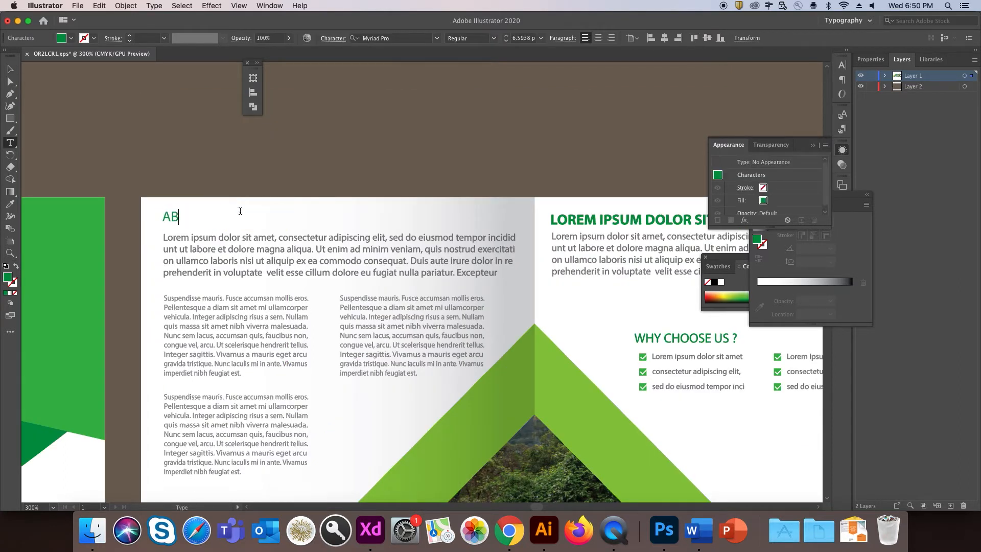
text(OUT US)
key(Delete)
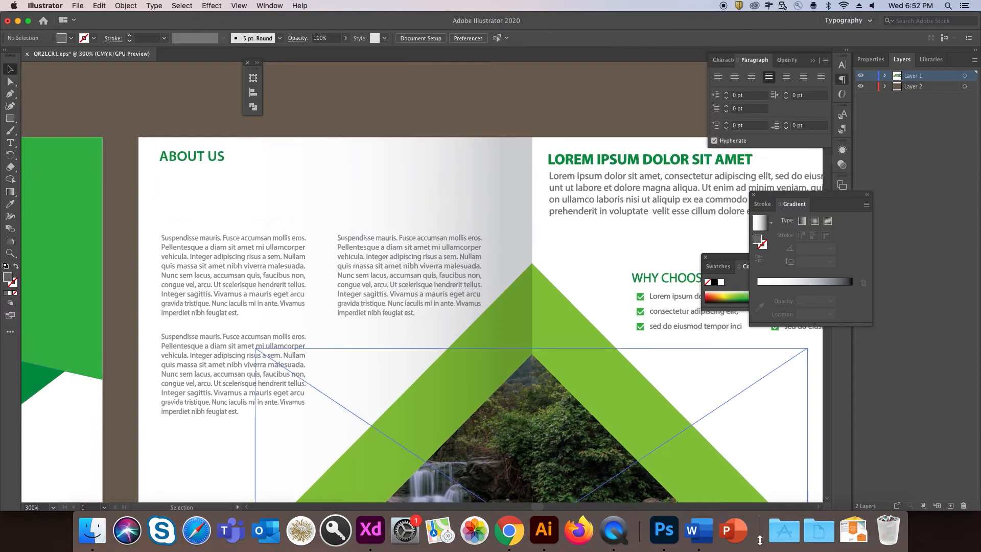
Copy the ABOUT US paragraph from the Word document and paste it into a new text area under the ABOUT US heading in Illustrator.
click(696, 532)
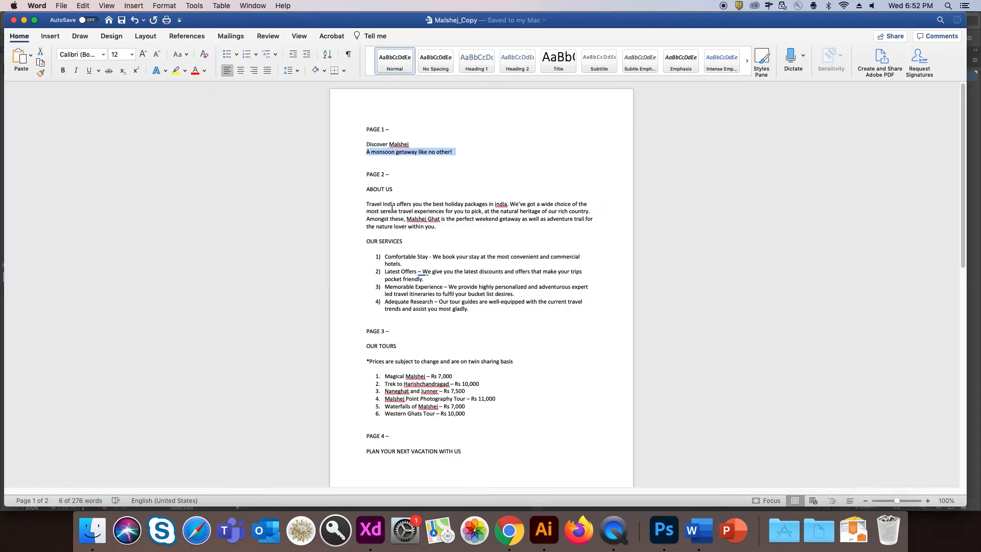
drag(365, 204, 434, 226)
key(super+c)
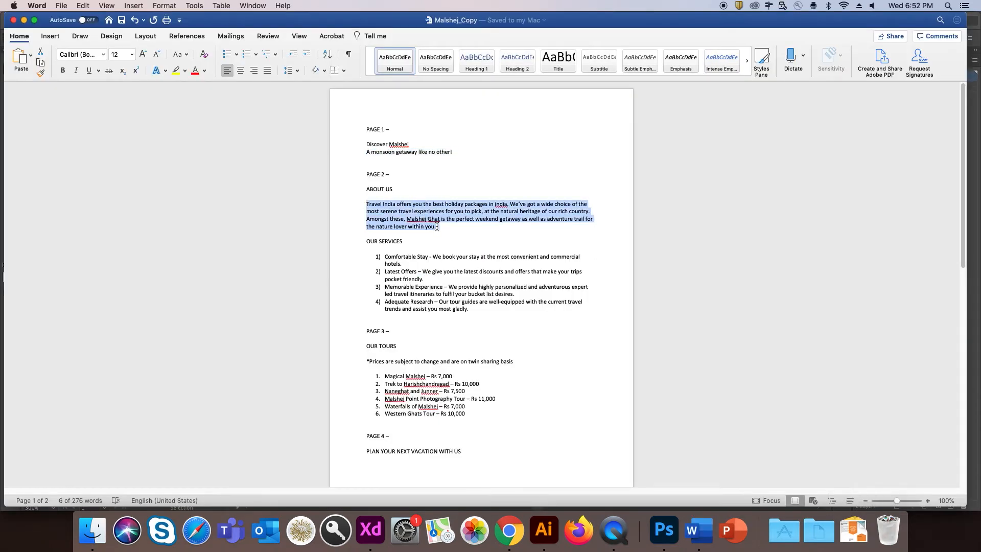
click(543, 532)
click(10, 142)
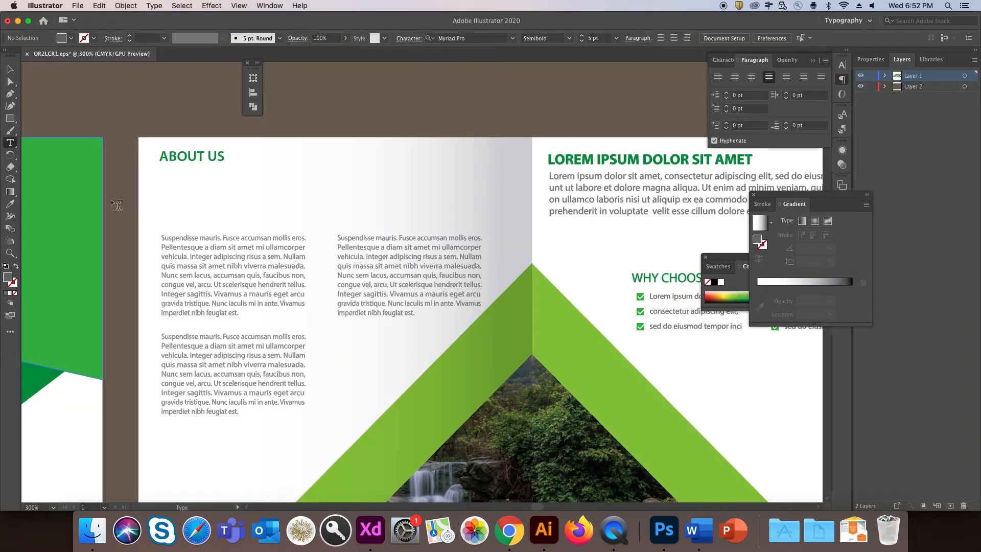
drag(160, 168, 480, 231)
key(super+v)
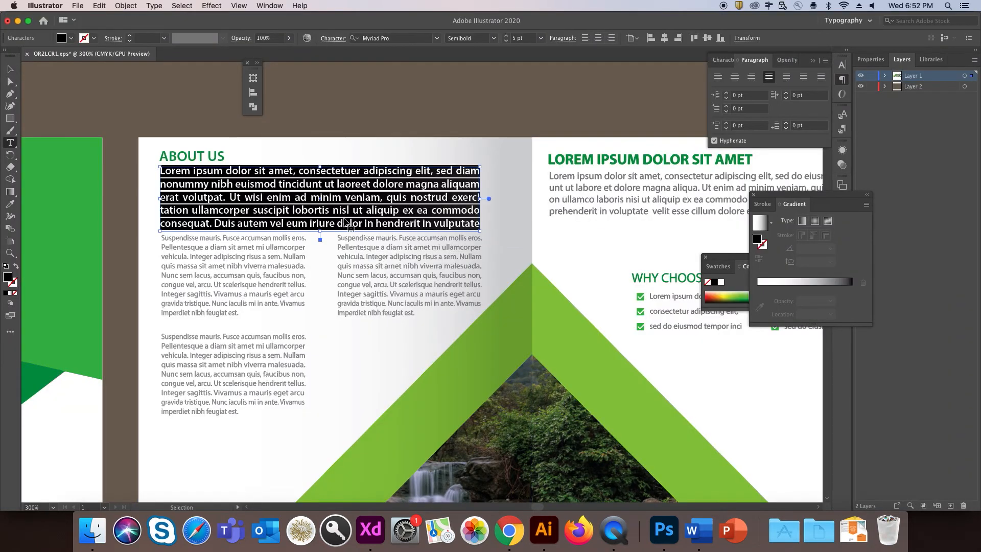
Match the ABOUT US paragraph's type style and gray color to the cover tagline with the Eyedropper.
key(Escape)
scroll(292, 224, down, 8)
scroll(293, 224, left, 5)
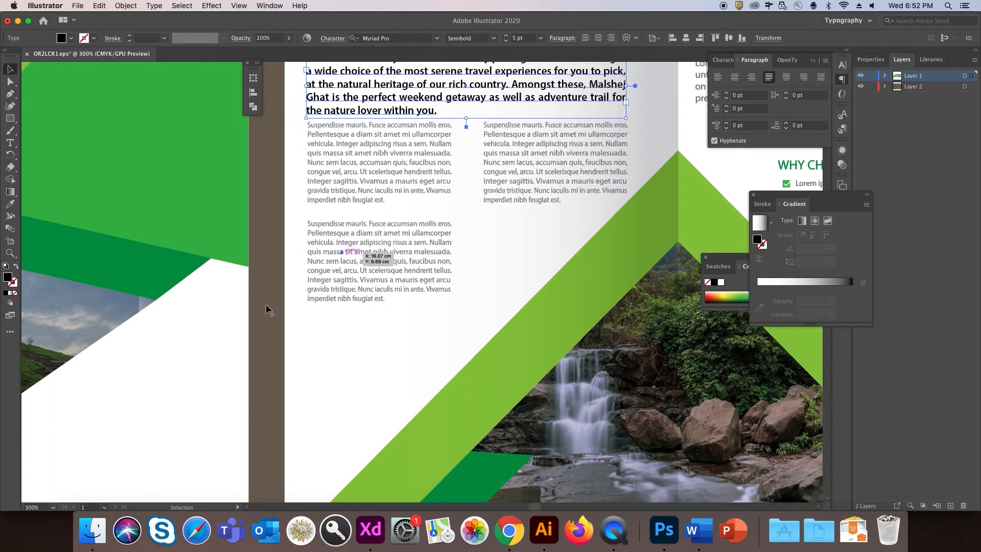
click(11, 204)
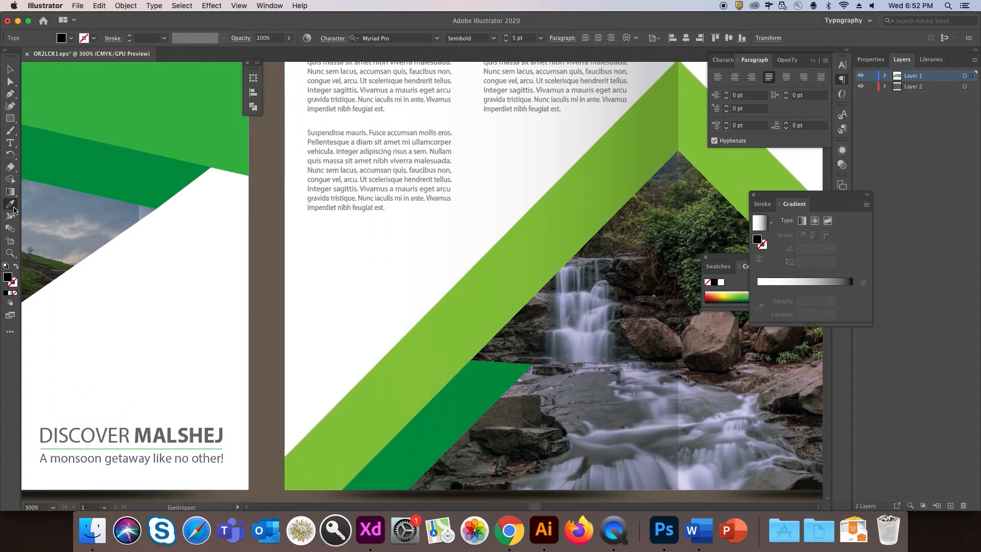
click(169, 459)
drag(371, 270, 361, 302)
scroll(360, 302, up, 5)
scroll(361, 302, right, 3)
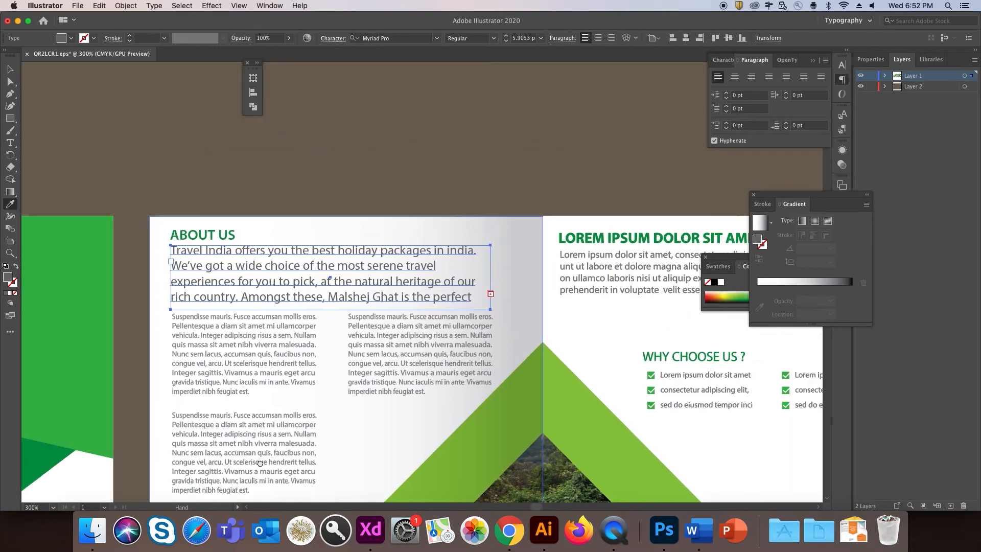
Set the ABOUT US paragraph to 3 pt and justify it with the last line aligned left.
click(506, 42)
click(506, 42)
click(506, 41)
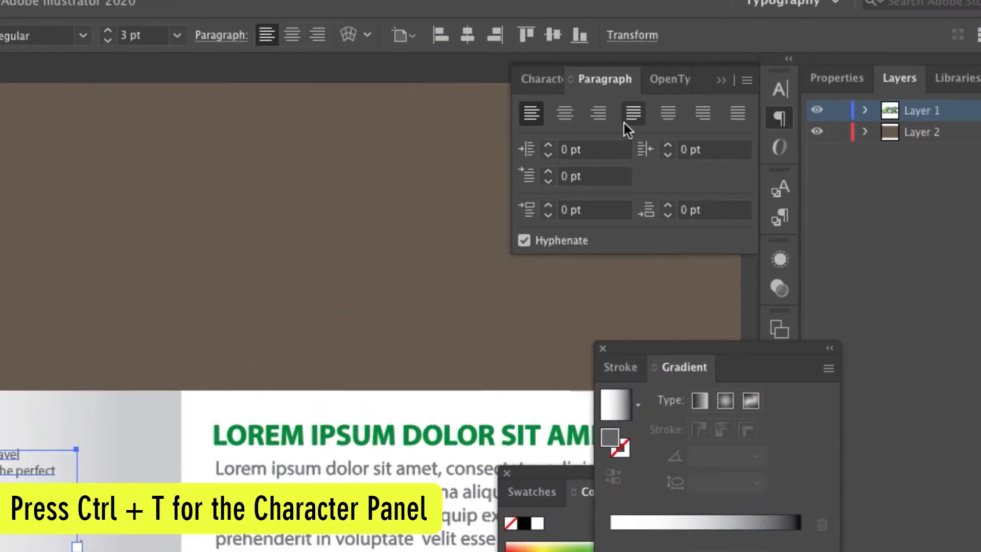
click(768, 80)
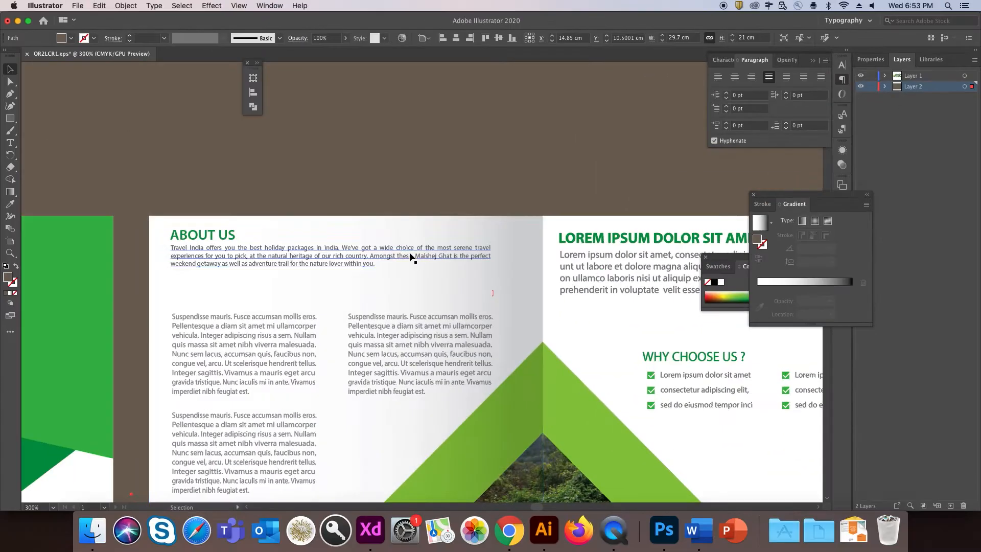
Duplicate the ABOUT US heading below its paragraph and change the copy's text to OUR SERVICES.
click(484, 233)
drag(484, 233, 414, 135)
click(142, 156)
drag(143, 156, 160, 210)
triple_click(143, 215)
text(OUR SERVICES)
key(Escape)
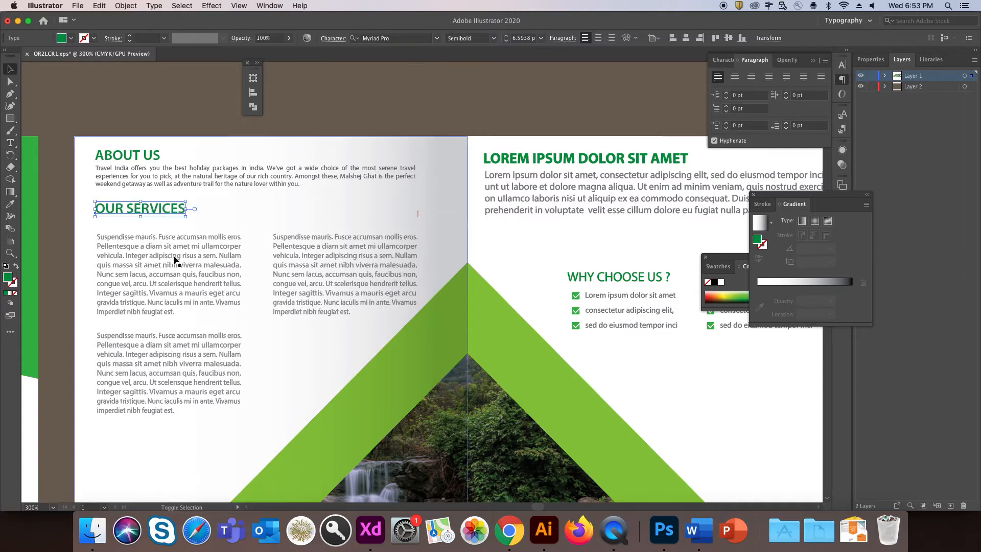
Delete the first placeholder column under OUR SERVICES and copy the Comfortable Stay item from the Word document.
click(182, 265)
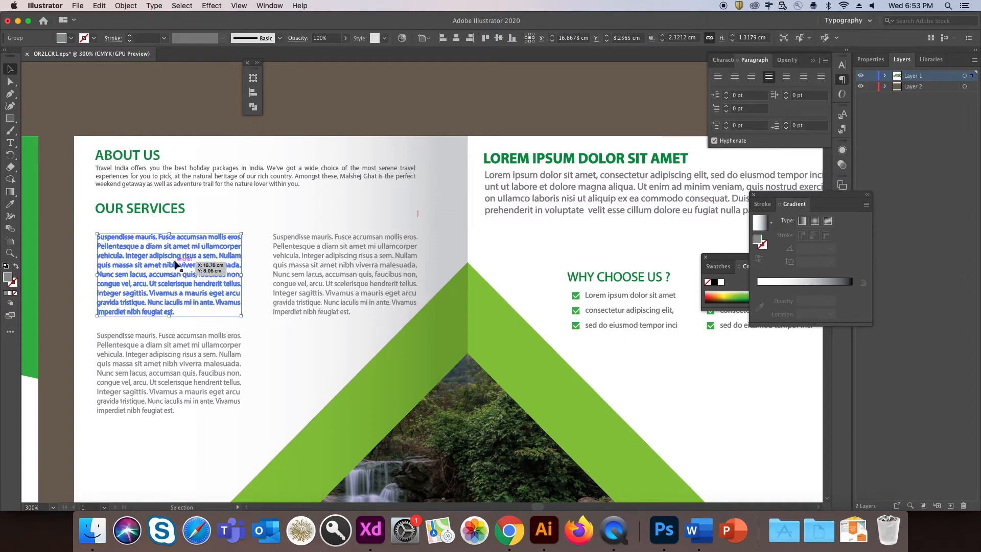
key(Delete)
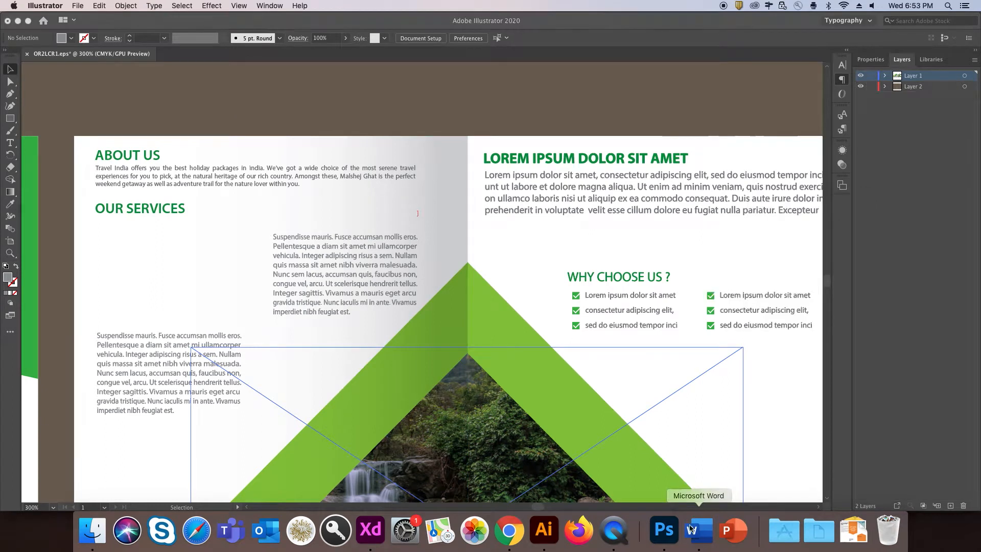
click(698, 531)
click(382, 260)
key(Tab)
triple_click(490, 260)
click(535, 531)
Duplicate the ABOUT US paragraph under OUR SERVICES, narrow its frame to one column, and replace its text with the Comfortable Stay item.
click(264, 179)
drag(264, 179, 265, 232)
drag(256, 242, 255, 281)
drag(416, 250, 250, 250)
double_click(174, 240)
key(super+a)
key(super+v)
Remove the dash after Comfortable Stay, put that title on its own line, and set it to 4 pt.
drag(144, 222, 90, 223)
key(BackSpace)
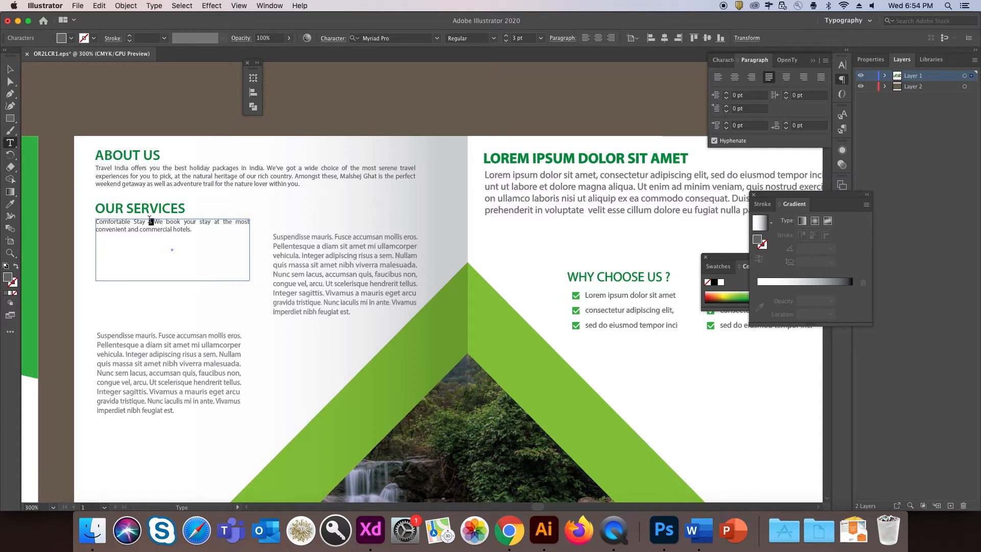
key(Return)
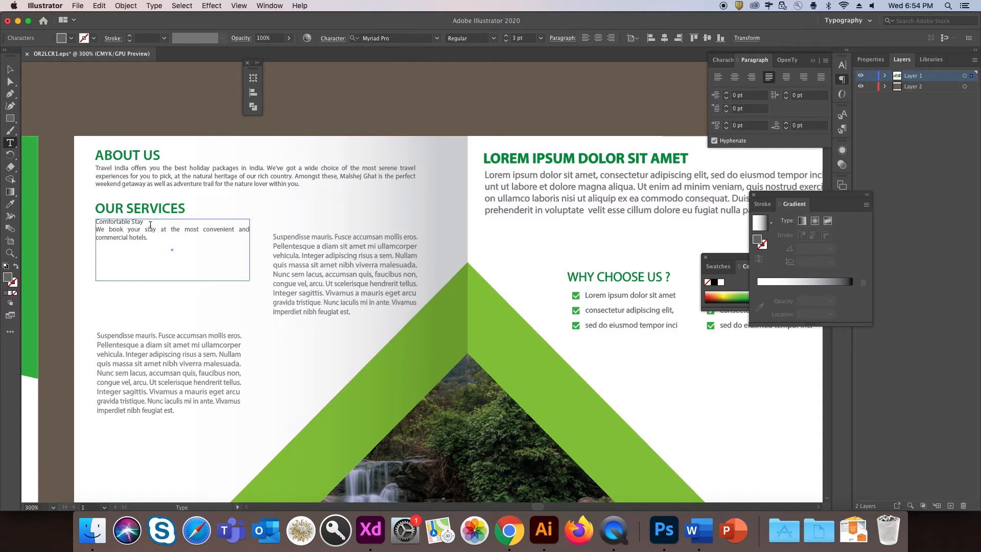
drag(147, 223, 86, 221)
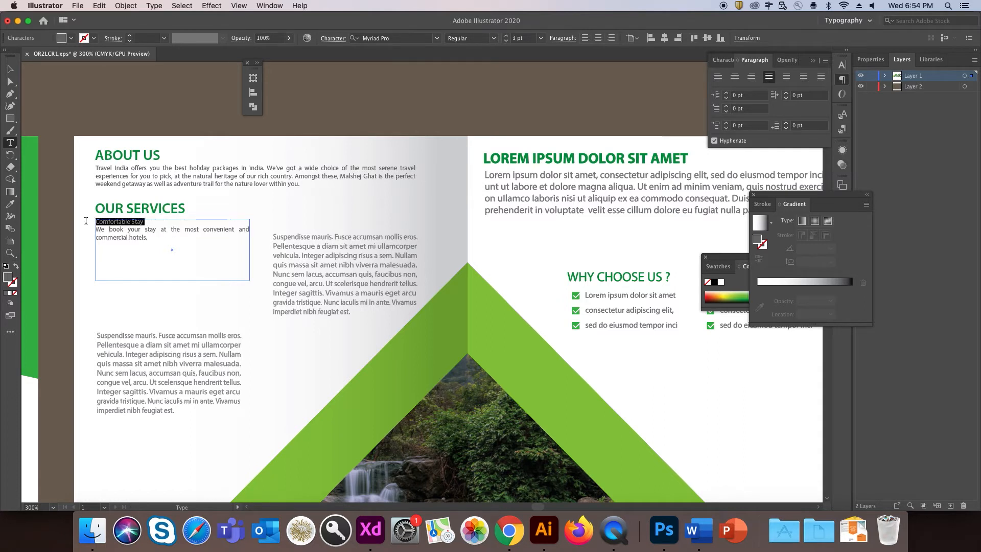
click(506, 36)
key(Escape)
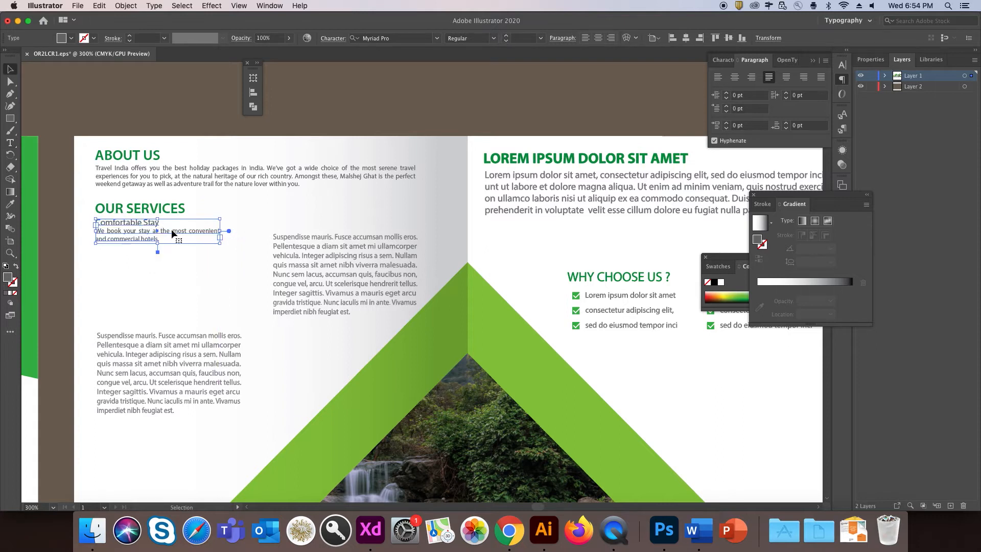
Shift the Comfortable Stay text block to the right and add a separate text "01" beside it.
drag(118, 225, 147, 225)
key(t)
click(86, 238)
text(01)
key(Escape)
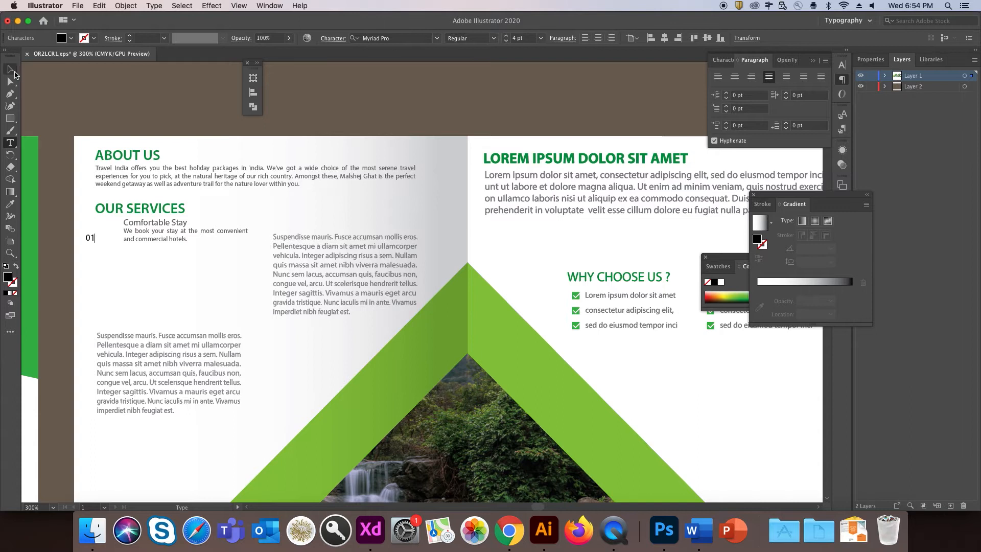
Enlarge the 01 to the height of the Comfortable Stay block and color it the template's light green with the Eyedropper.
drag(97, 232, 119, 229)
scroll(440, 281, left, 10)
click(9, 204)
click(89, 164)
scroll(499, 286, right, 6)
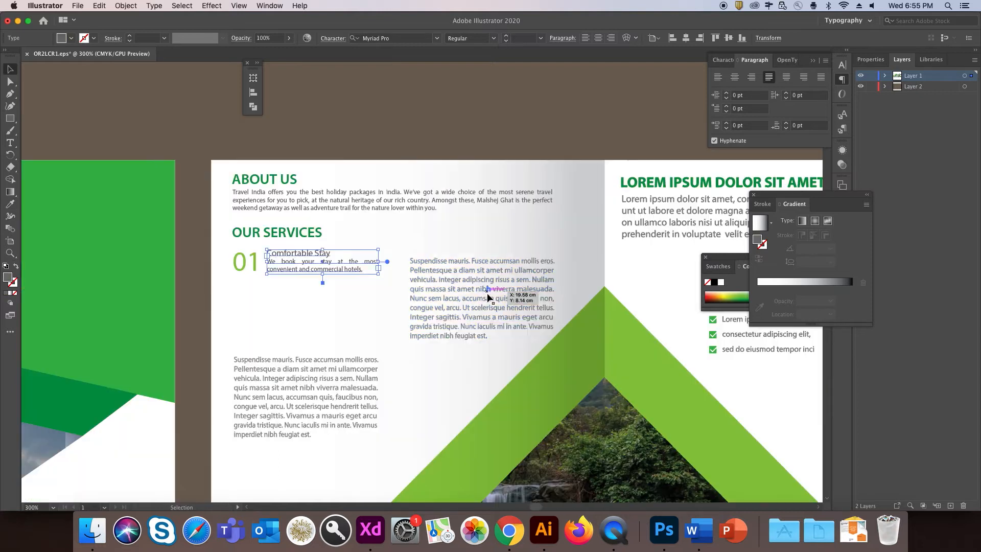
Delete the leftover placeholder paragraph in the second column under OUR SERVICES.
key(v)
click(490, 299)
key(super+z)
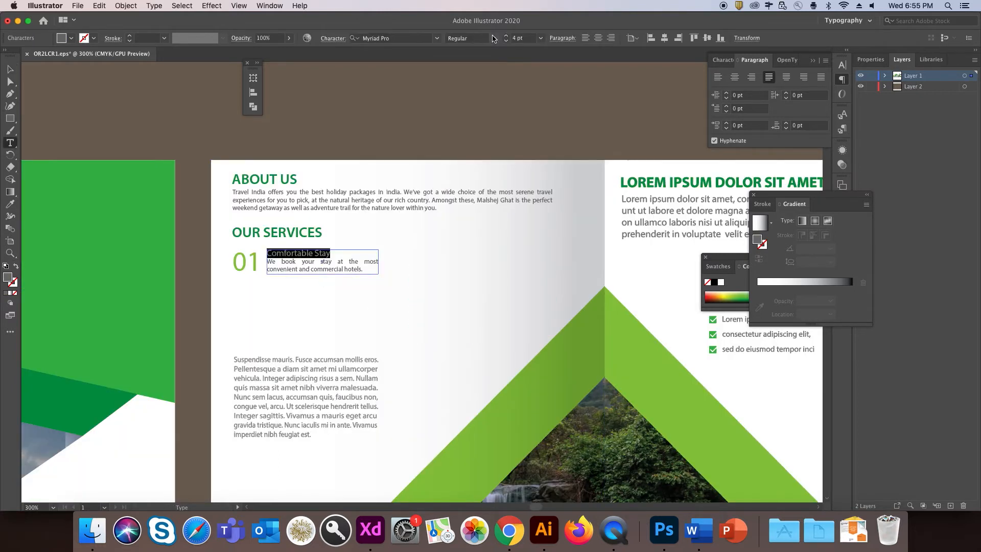
Set the Comfortable Stay title to the Semibold weight.
click(493, 39)
click(486, 118)
click(9, 69)
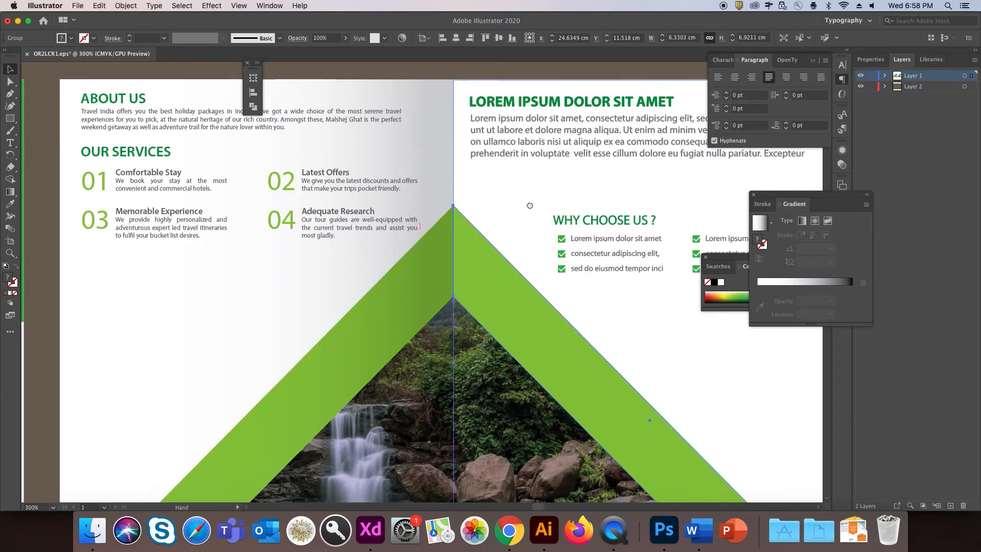
Copy the large mid-green polygon from the front cover and paste it onto the ABOUT US page.
drag(561, 205, 507, 210)
scroll(508, 210, left, 5)
scroll(406, 329, down, 3)
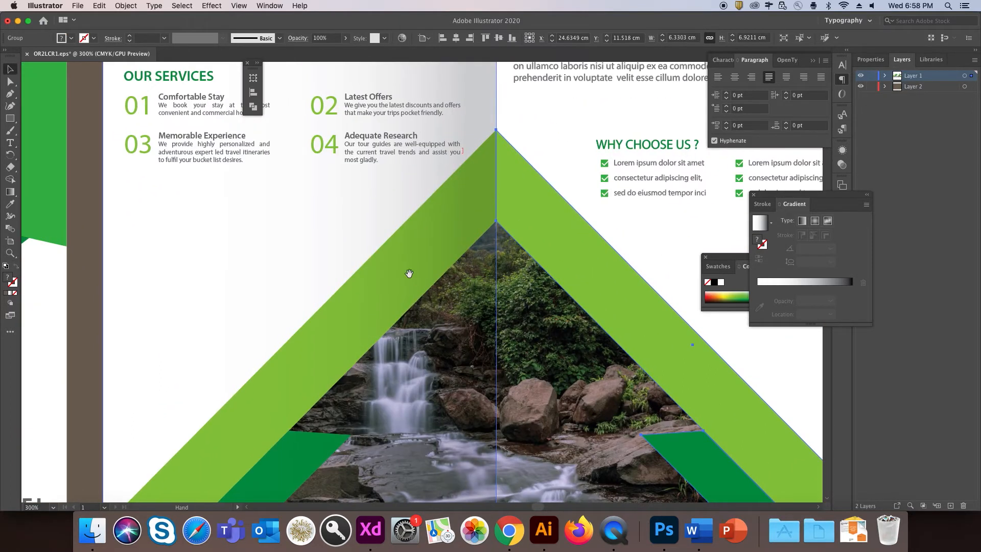
scroll(388, 285, left, 5)
scroll(376, 250, up, 3)
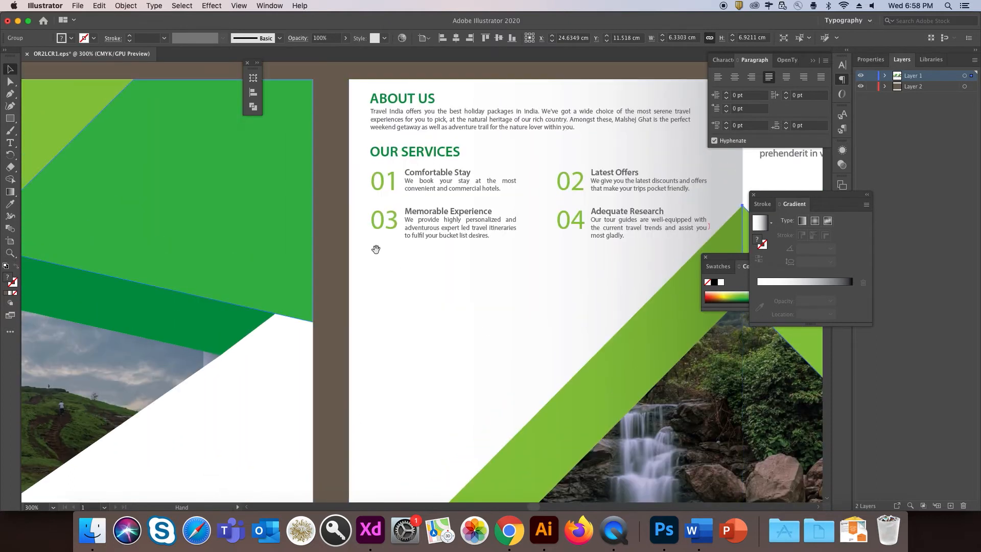
scroll(264, 231, left, 5)
scroll(264, 231, up, 2)
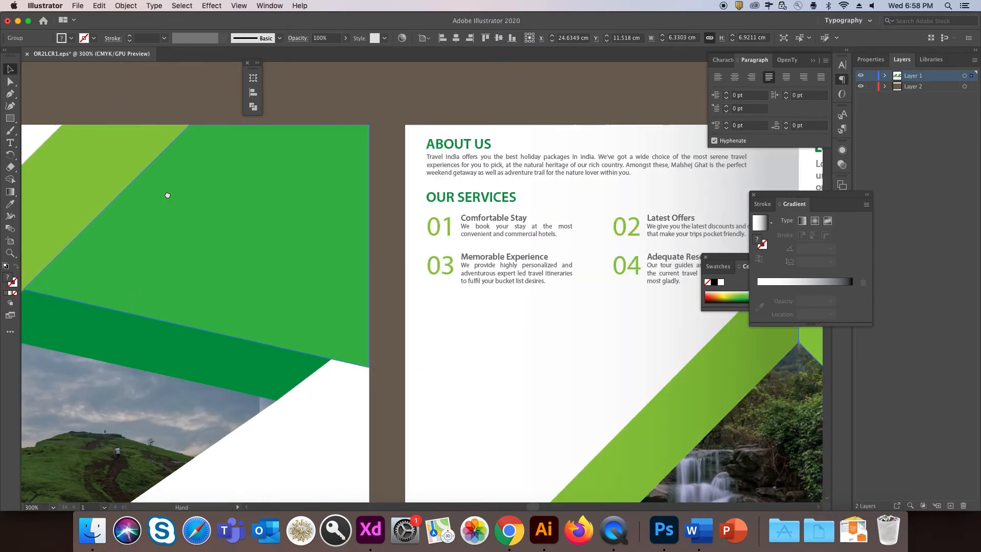
click(233, 217)
key(v)
right_click(238, 220)
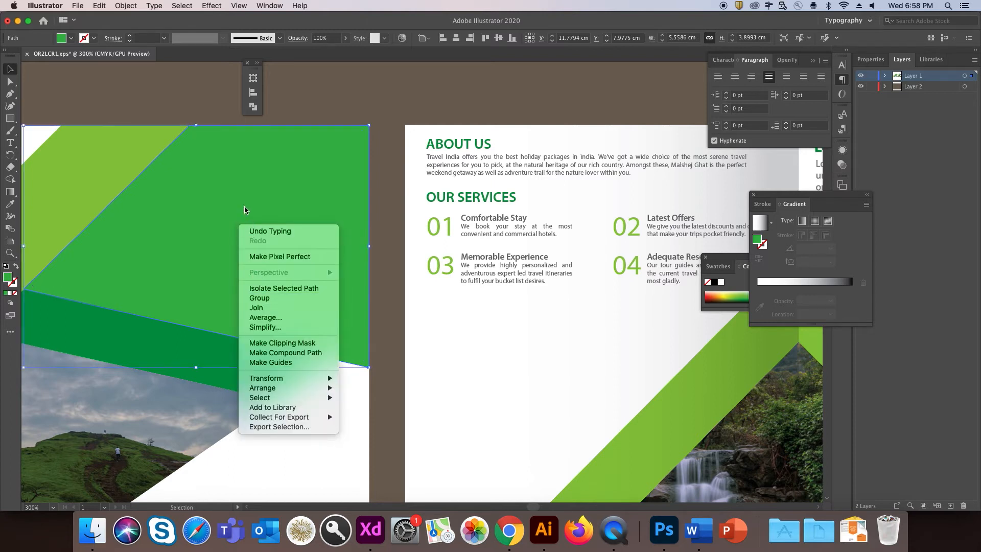
click(238, 201)
key(a)
scroll(240, 219, down, 5)
scroll(240, 220, right, 8)
click(246, 248)
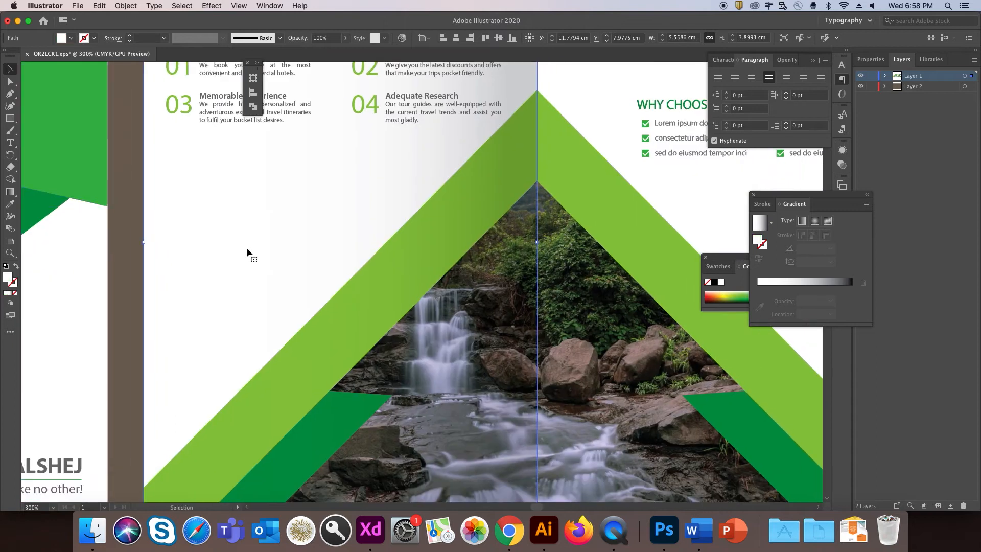
key(super+v)
Rotate, enlarge and position the pasted green shape at the page's left edge so its corner meets the light green band.
drag(356, 277, 82, 326)
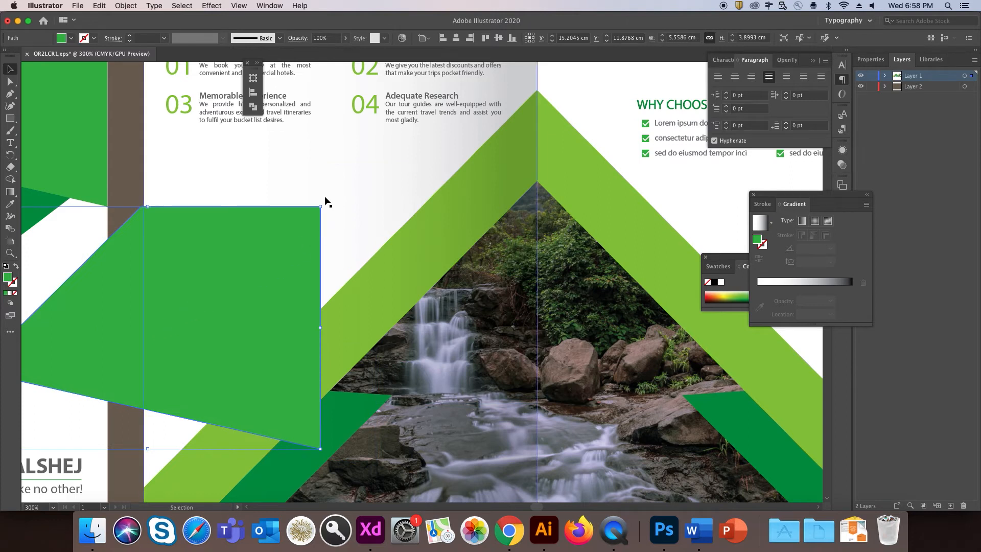
drag(325, 209, 205, 389)
drag(208, 351, 260, 339)
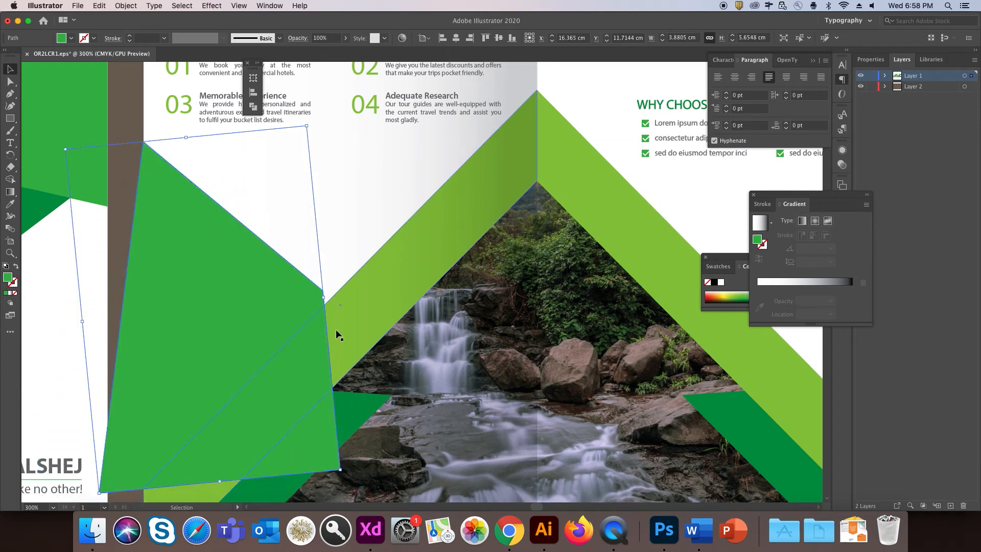
drag(325, 302, 303, 299)
Use Send to Back and Bring Forward to place the green shape above the white page but behind the light green band.
right_click(305, 297)
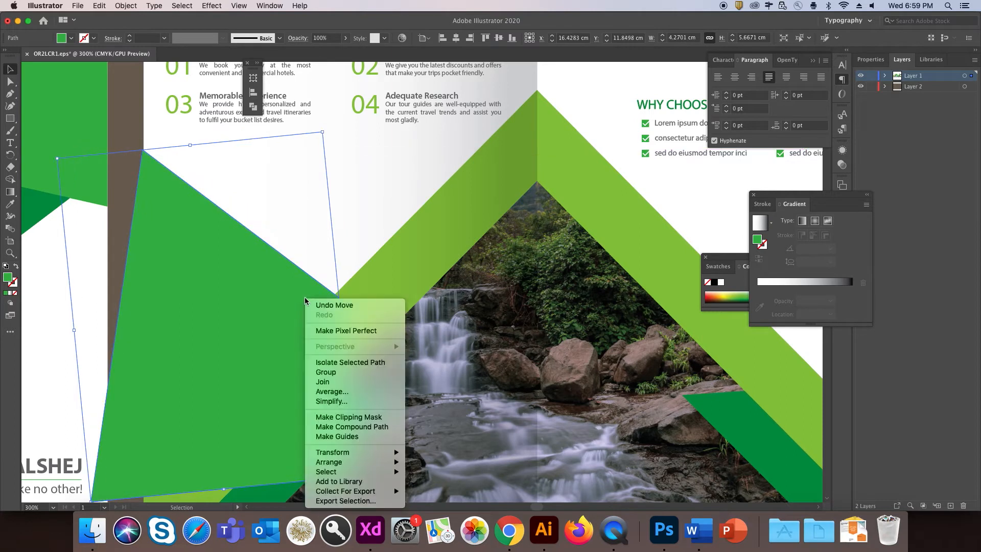
mouse_move(353, 455)
mouse_move(384, 463)
click(453, 475)
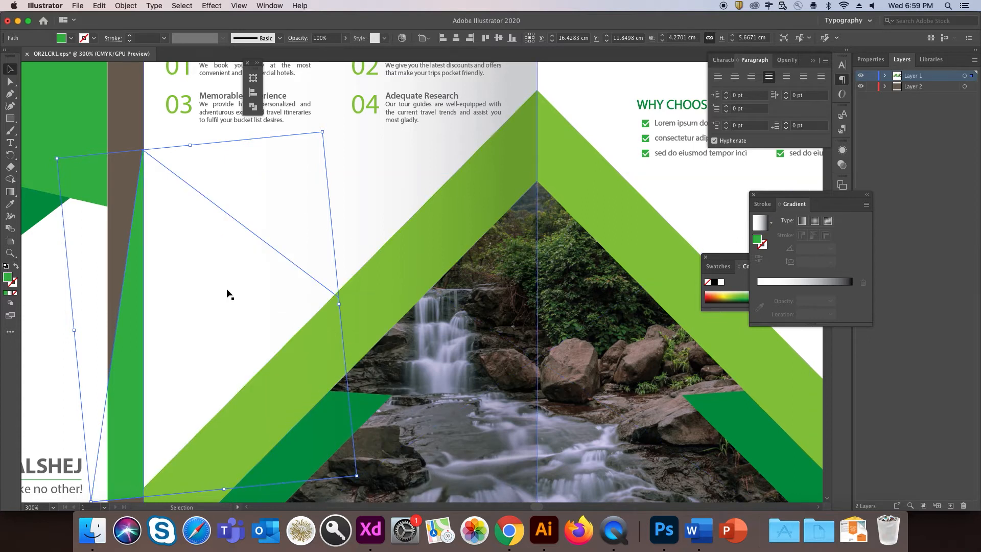
right_click(218, 291)
mouse_move(282, 448)
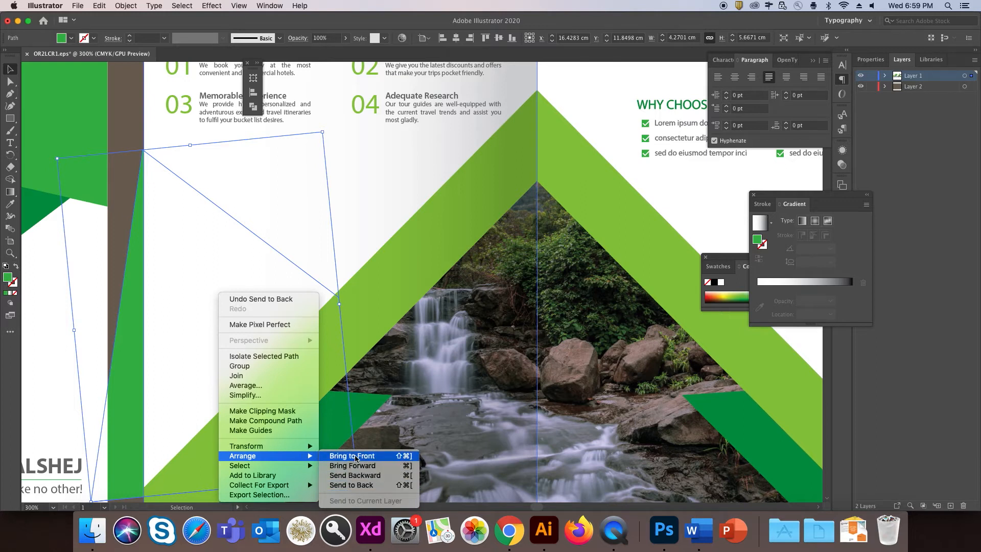
click(355, 465)
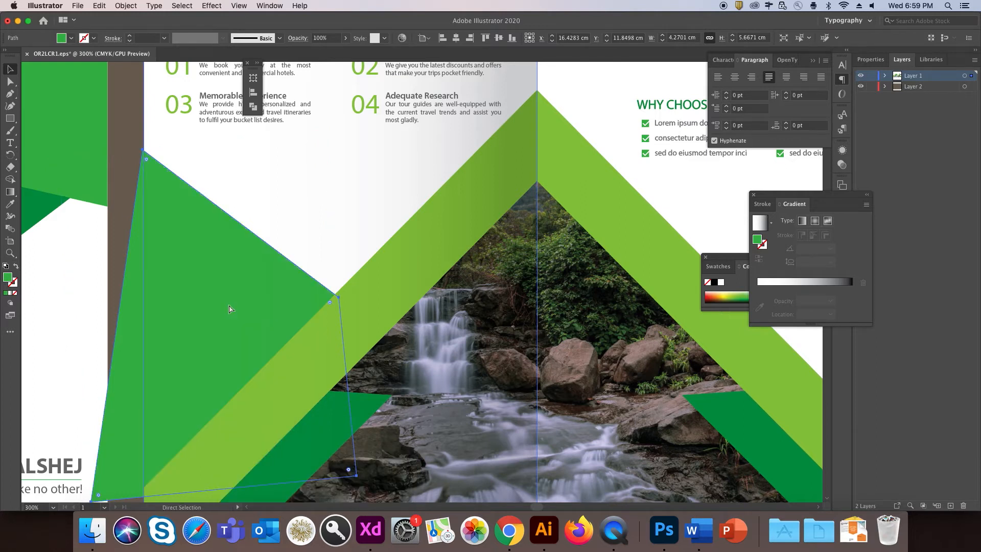
Move the green shape's lower-left anchor point onto the page's left edge with the Direct Selection tool.
scroll(229, 308, down, 1)
click(10, 81)
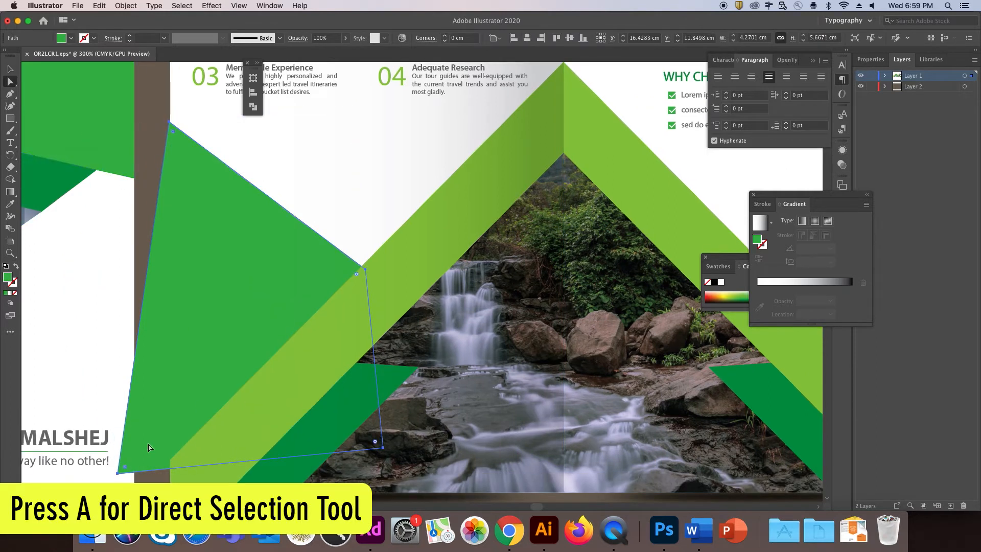
click(118, 474)
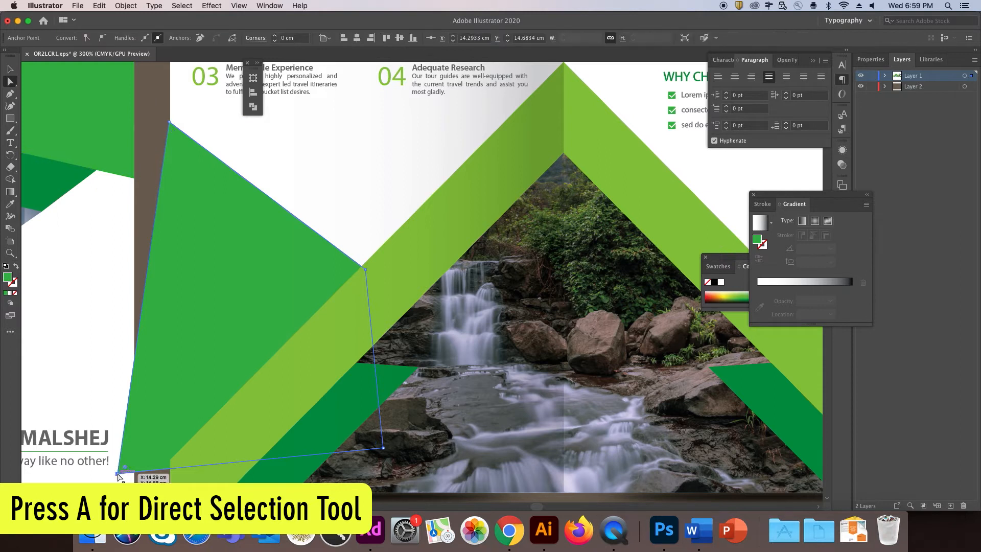
drag(117, 475, 171, 468)
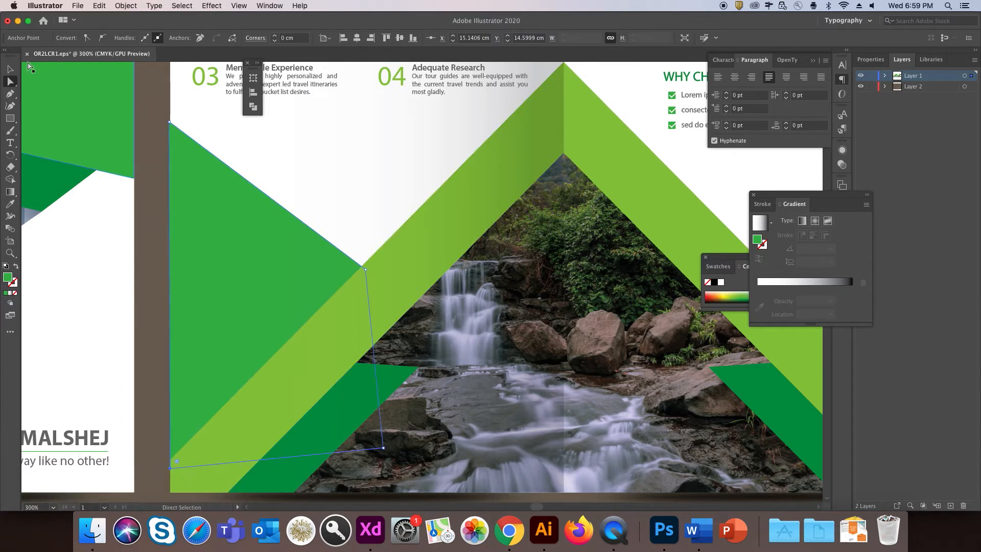
click(10, 69)
Duplicate the ABOUT US heading to the top of the facing page and change its text to OUR TOURS.
click(137, 97)
drag(491, 188, 405, 308)
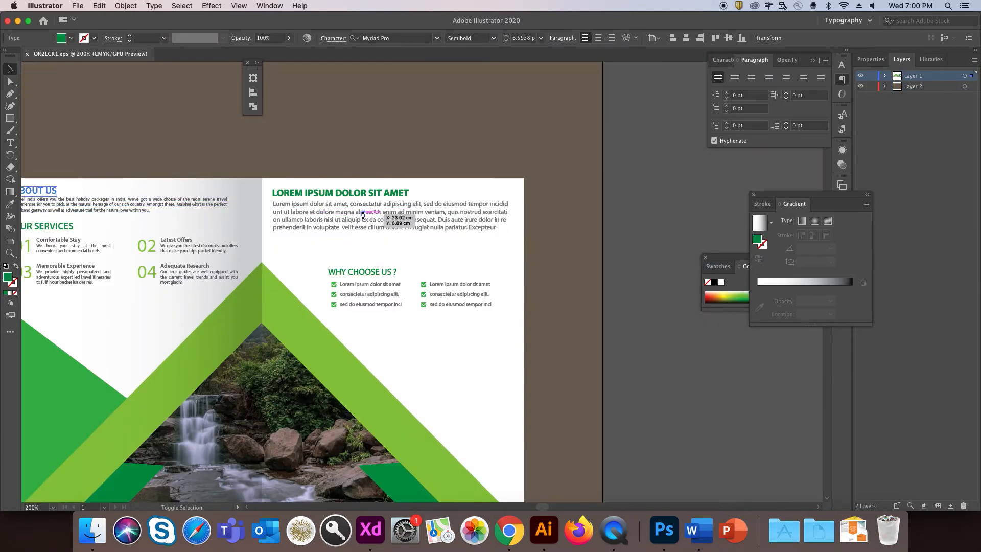
drag(243, 179, 395, 182)
drag(317, 227, 578, 231)
triple_click(445, 193)
text(OUT)
key(BackSpace)
text(R TOURS)
key(Escape)
Delete the WHY CHOOSE US placeholder content below the OUR TOURS heading.
scroll(398, 195, down, 5)
scroll(398, 195, right, 5)
drag(463, 203, 460, 204)
key(Delete)
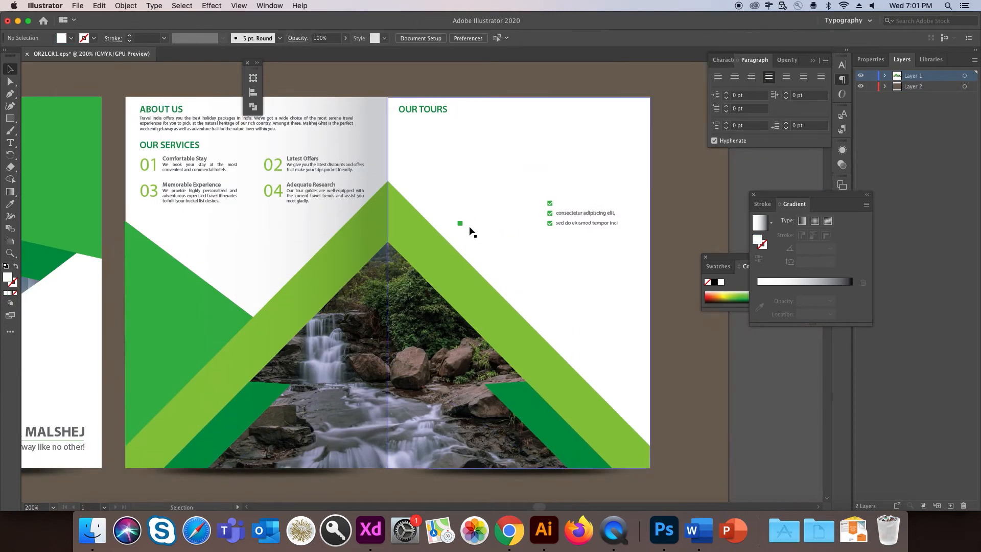
Draw a green rectangle under OUR TOURS and duplicate it into an evenly spaced row of three.
scroll(423, 272, up, 3)
scroll(422, 271, right, 5)
key(m)
mouse_move(263, 191)
mouse_down()
mouse_move(330, 234)
mouse_move(399, 210)
mouse_up()
key(v)
drag(364, 213, 449, 213)
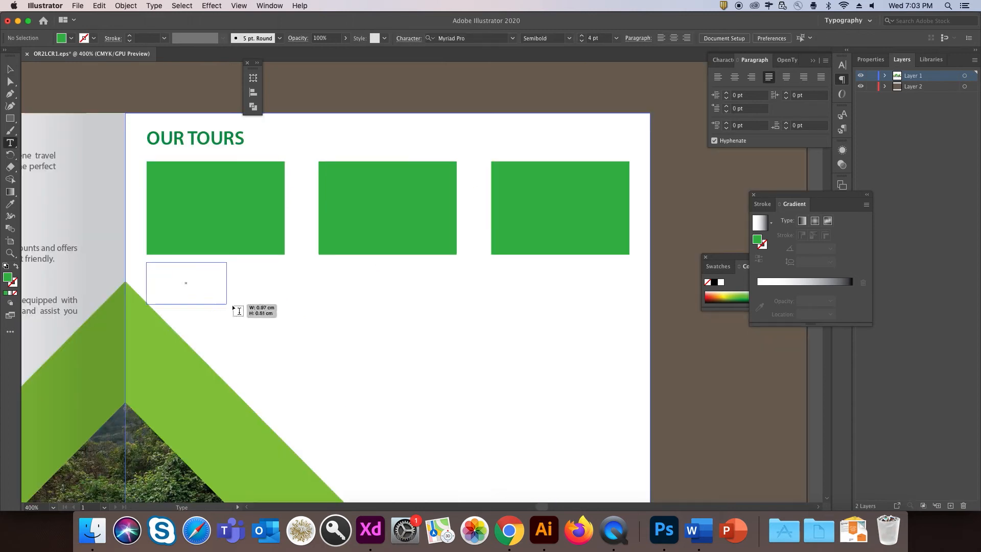
Add a text frame under the first rectangle reading Magical Malshej, with the price Rs 7,000 on its own line.
drag(233, 307, 284, 317)
text(1. Magical Malshej – Rs 7,000)
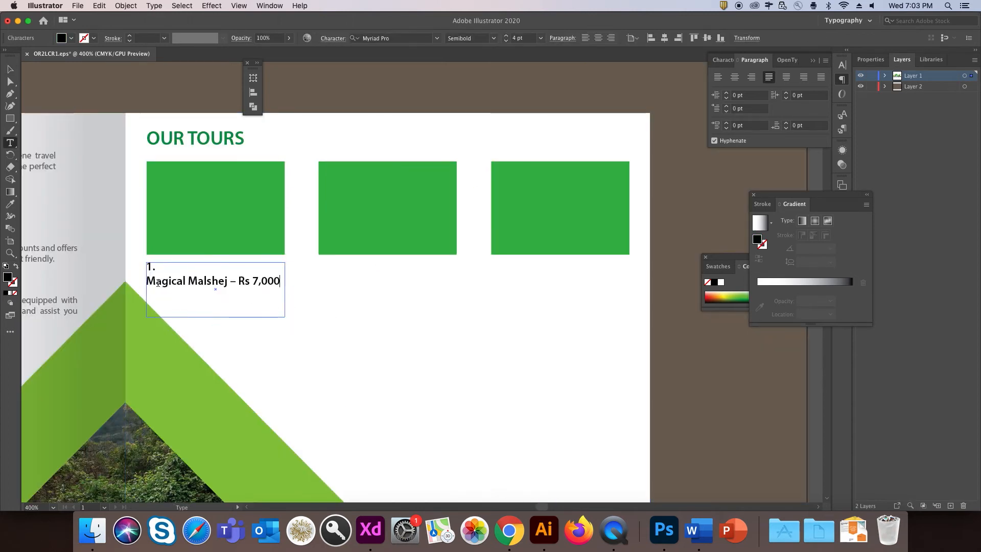
click(146, 280)
key(BackSpace)
drag(227, 266, 240, 267)
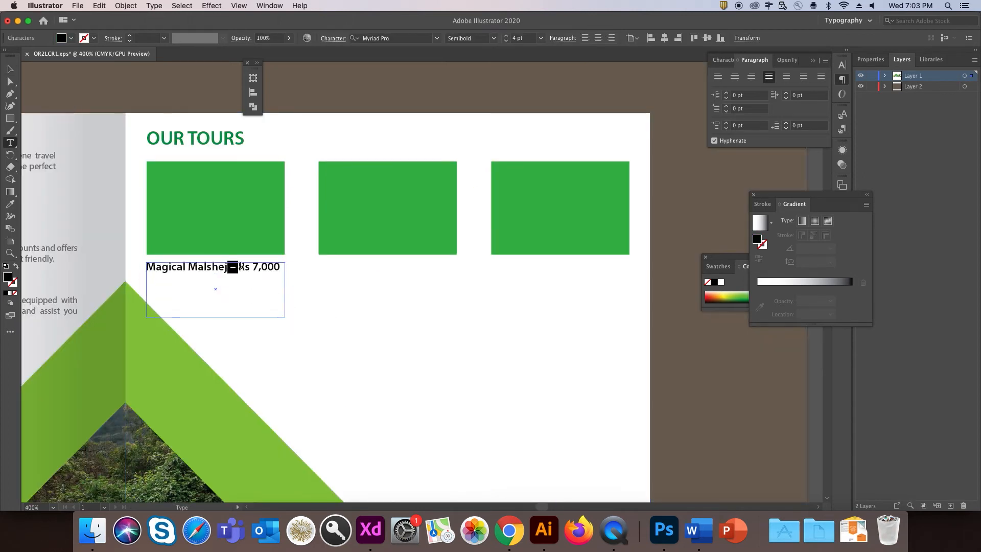
key(Return)
Replace Rs before 7,000 with a backtick character set in the Rupee Foradian font to get the rupee sign.
drag(160, 281, 146, 283)
text(1)
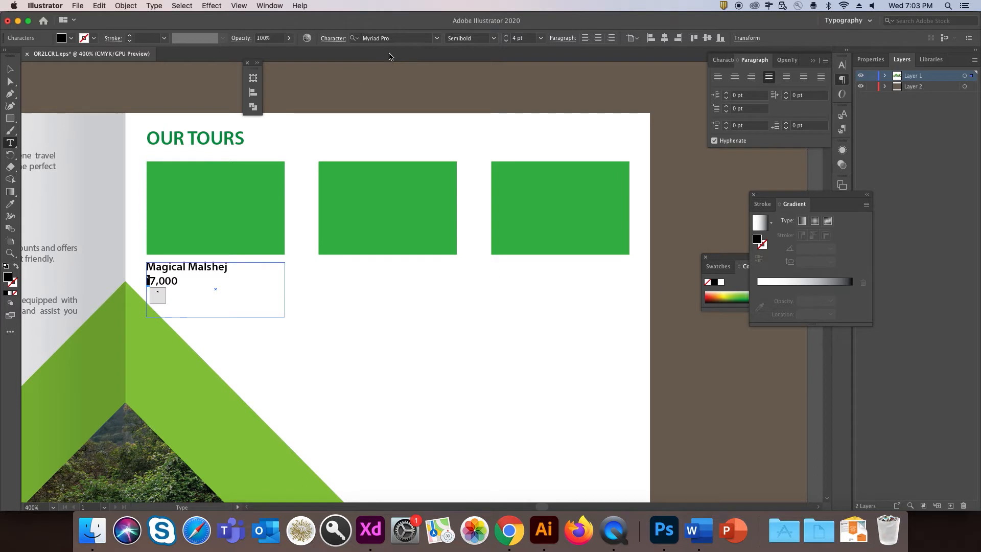
click(394, 39)
text(RUP)
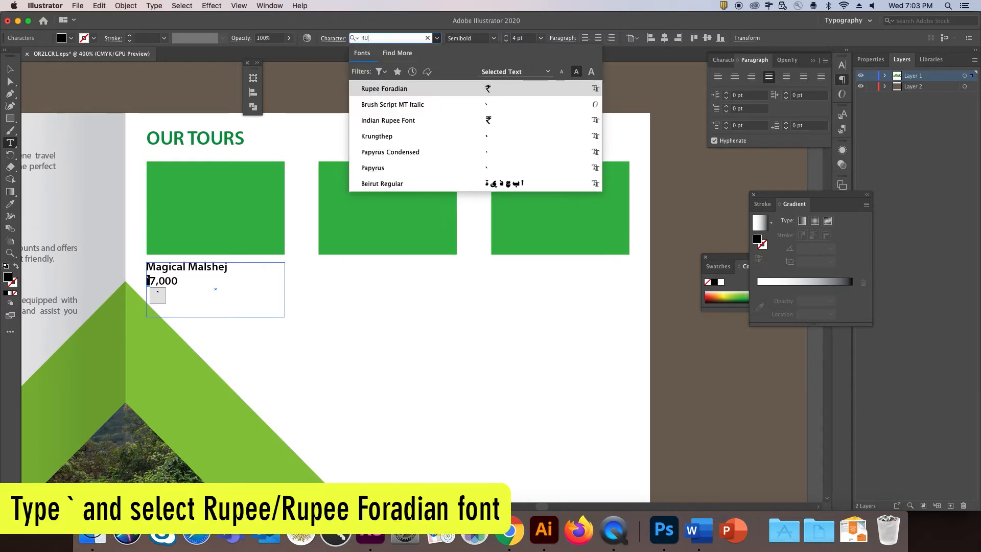
click(402, 88)
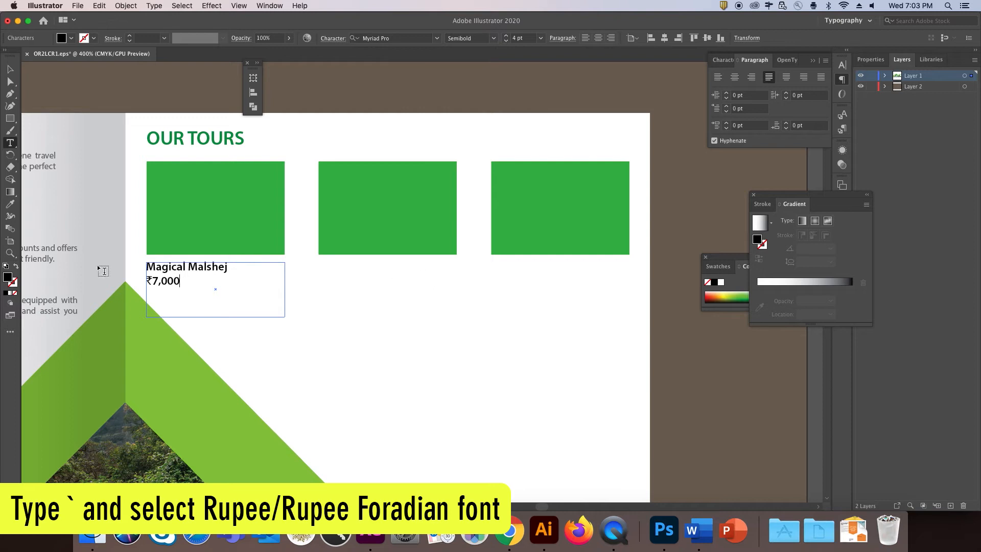
Color the ₹7,000 price with the rectangle's green using the Eyedropper.
drag(181, 281, 145, 282)
click(11, 205)
click(234, 210)
key(t)
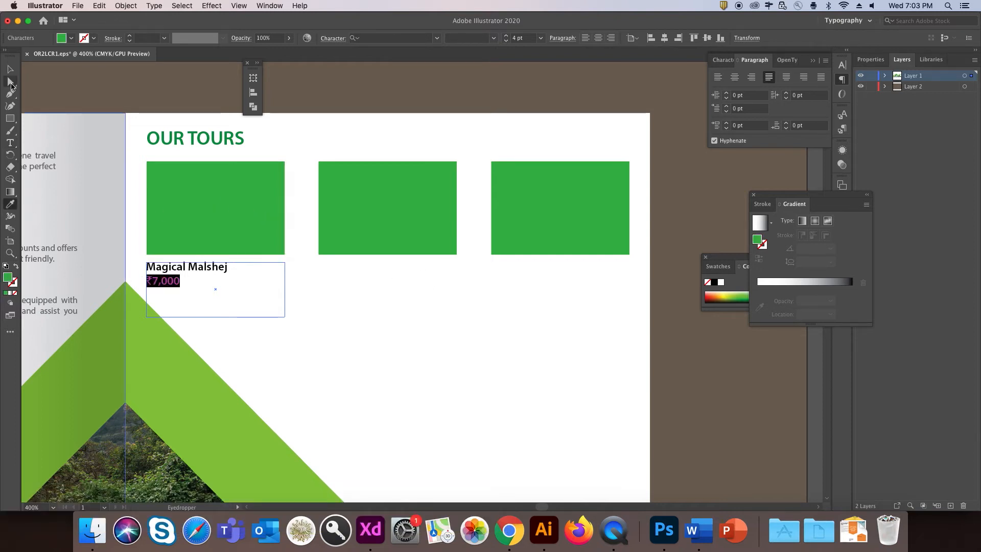
Give the Magical Malshej title the grey body text style from the services copy using the Eyedropper.
click(212, 264)
drag(233, 271, 129, 260)
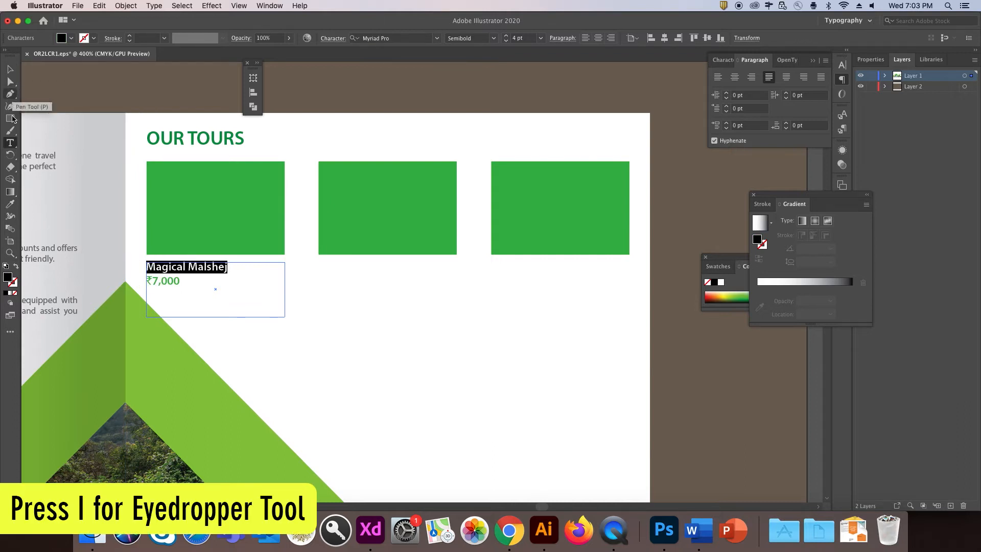
click(11, 204)
click(55, 249)
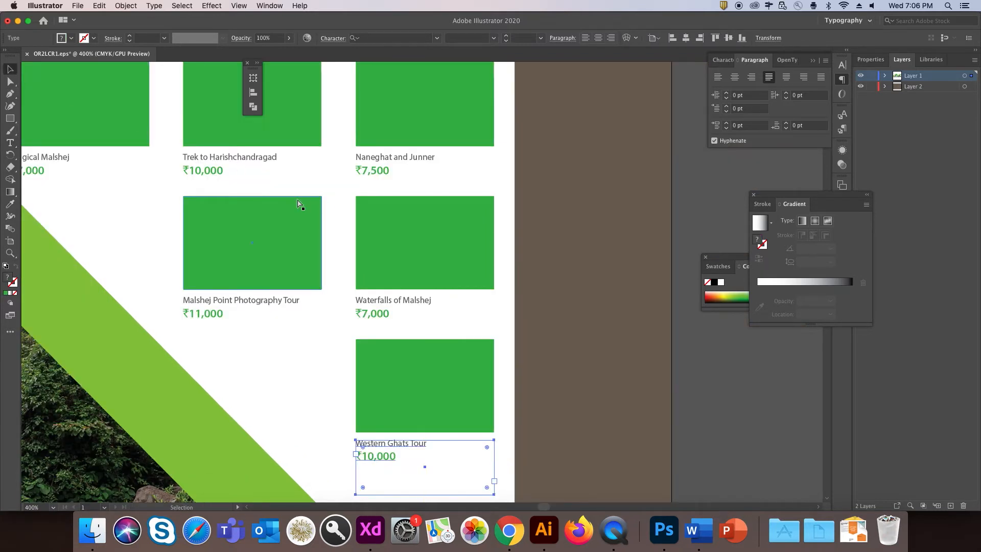
Duplicate the ABOUT US heading and paragraph at the top of the back cover page.
key(super+minus)
key(super+minus)
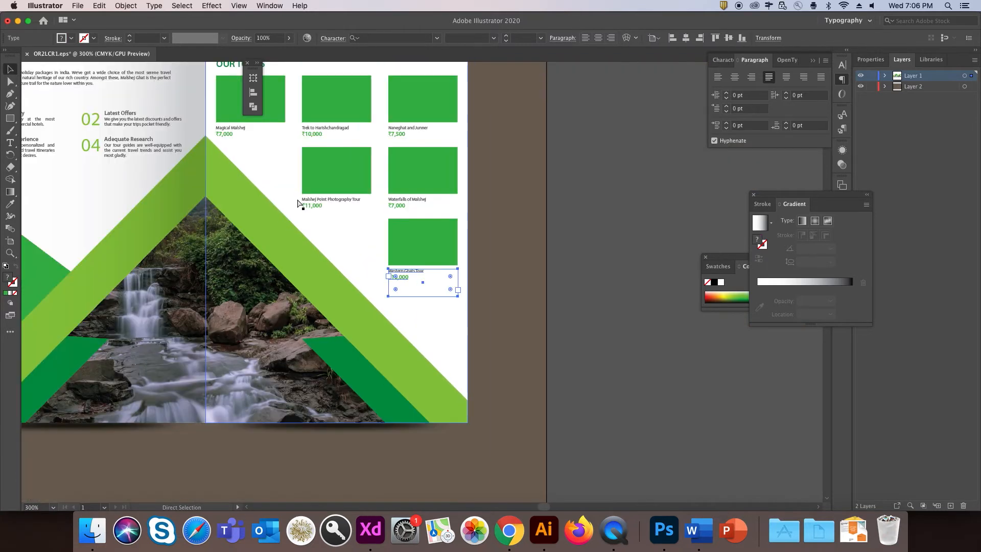
scroll(300, 203, left, 10)
scroll(300, 204, up, 3)
scroll(438, 279, left, 10)
scroll(438, 279, down, 4)
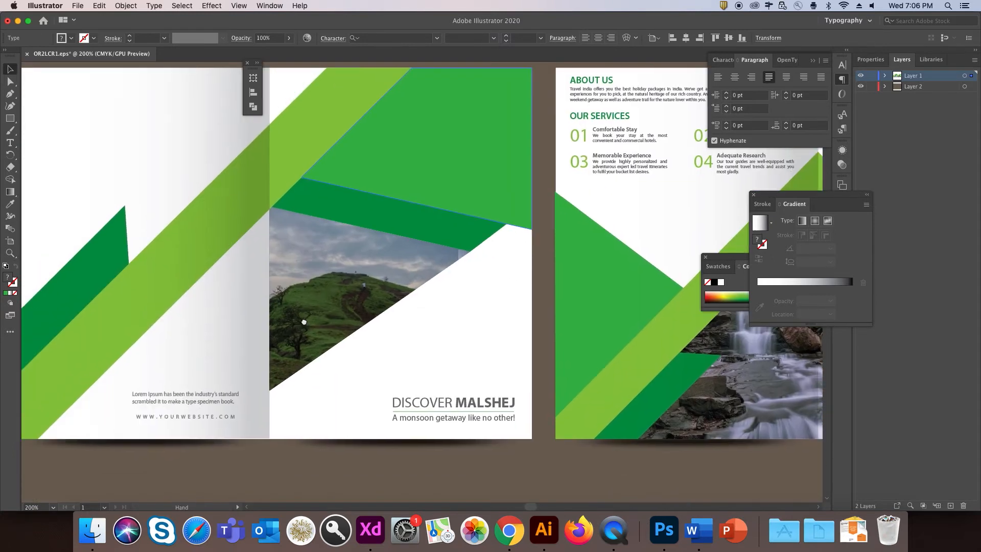
scroll(511, 230, up, 5)
click(570, 210)
drag(570, 209, 105, 211)
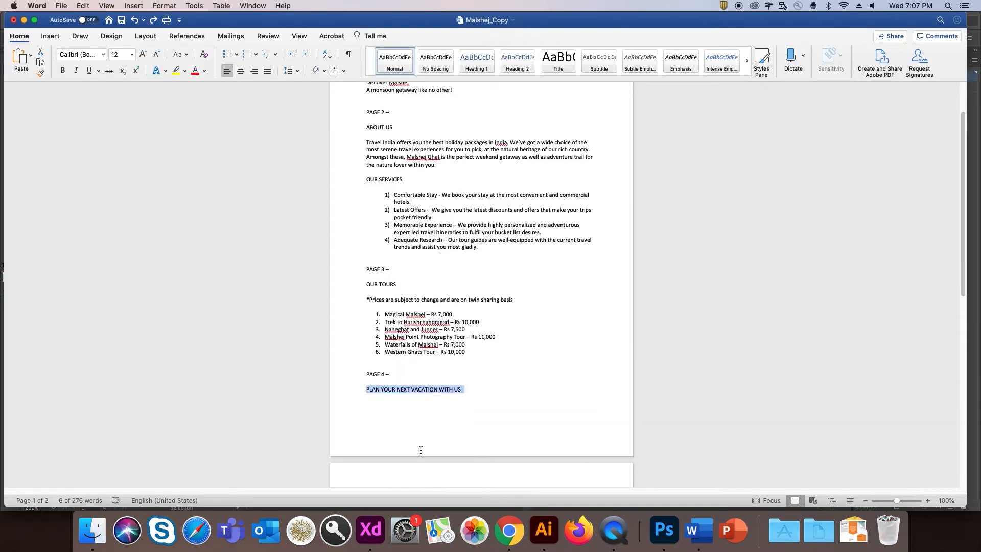
Copy the paragraph that follows PLAN YOUR NEXT VACATION WITH US in the Malshej_Copy Word document.
scroll(460, 358, down, 5)
drag(364, 443, 471, 462)
key(super+c)
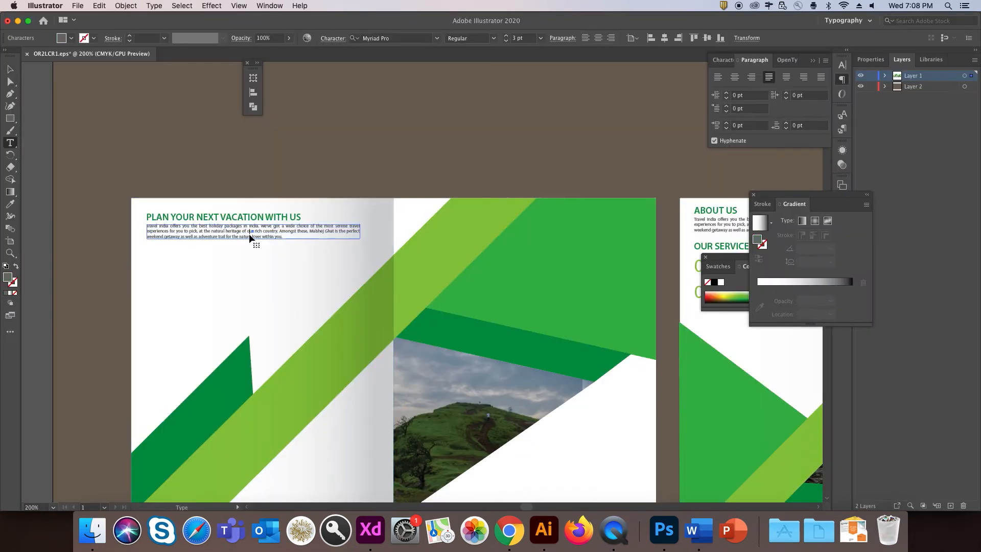
In Illustrator, paste the copied paragraph over the duplicated text on the back cover and narrow its frame to the heading's width.
double_click(250, 234)
key(super+a)
key(super+v)
scroll(204, 153, down, 3)
drag(312, 149, 236, 151)
Delete the placeholder Lorem Ipsum and website group at the bottom of the back cover.
scroll(236, 151, down, 4)
click(359, 345)
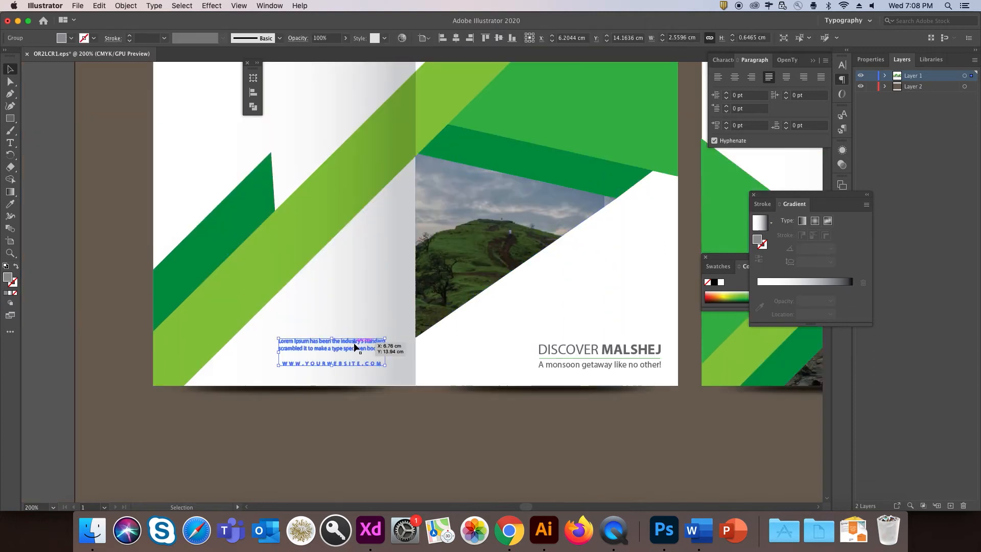
key(Delete)
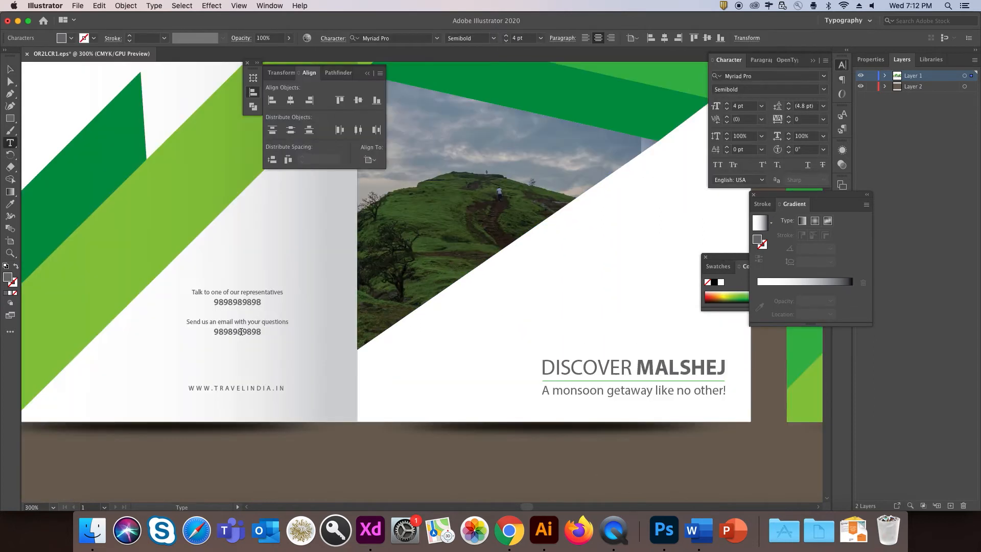
Replace the duplicated phone number under "Send us an email with your questions" with the contact e-mail address.
drag(262, 332, 187, 321)
click(410, 375)
click(9, 69)
click(317, 253)
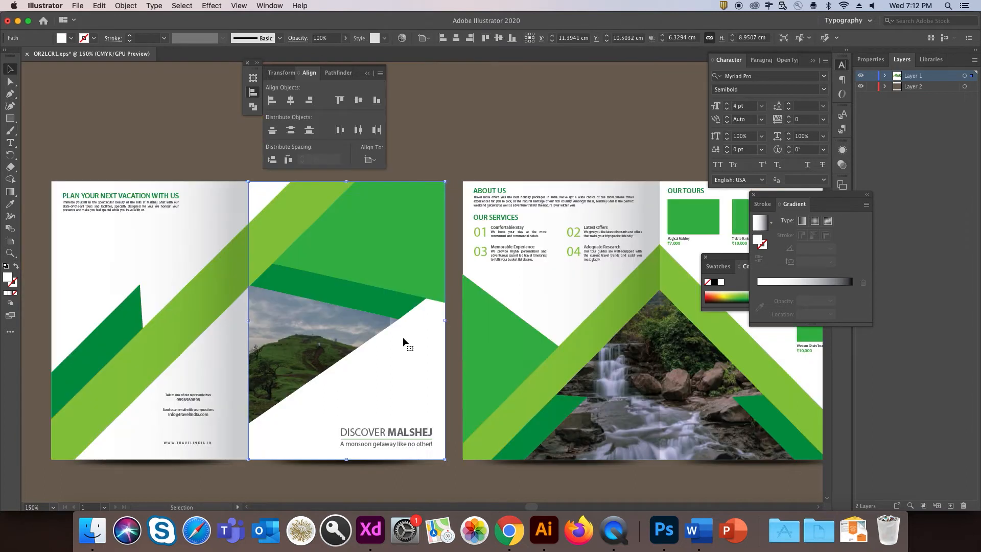
drag(402, 337, 128, 336)
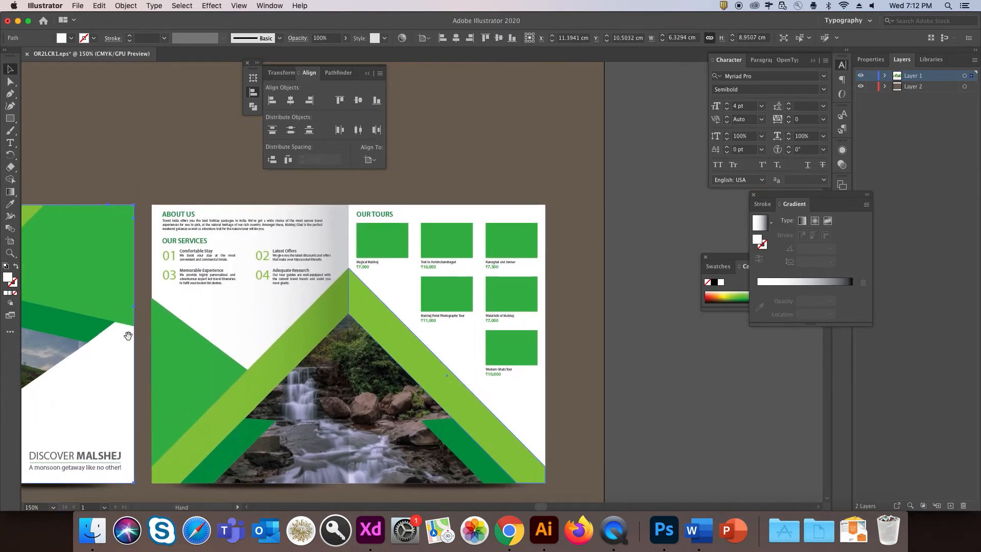
Bring Malshej_NeedlePin.jpg from the Finder Images folder into the brochure and scale it down near the Magical Malshej placeholder.
drag(412, 280, 399, 286)
click(370, 247)
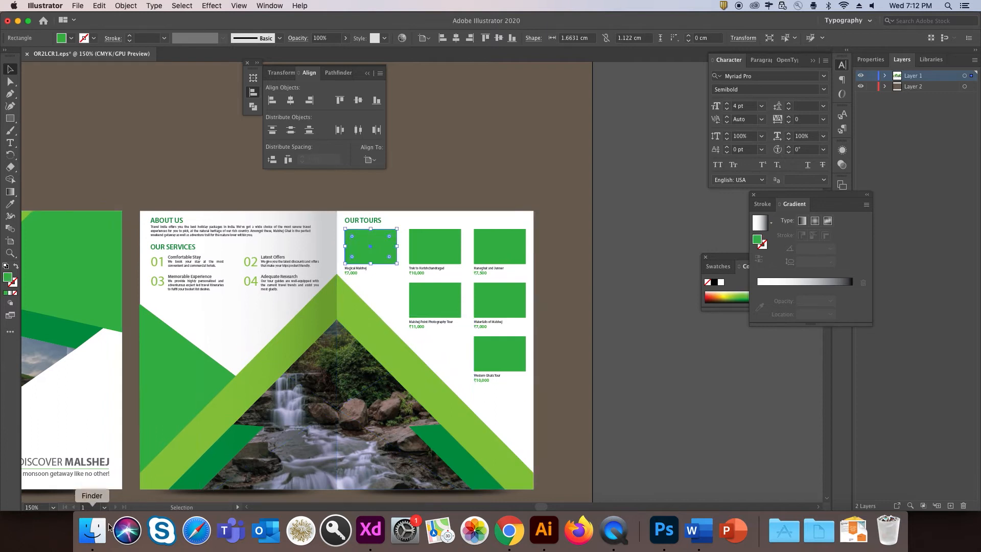
click(92, 530)
click(600, 308)
click(649, 311)
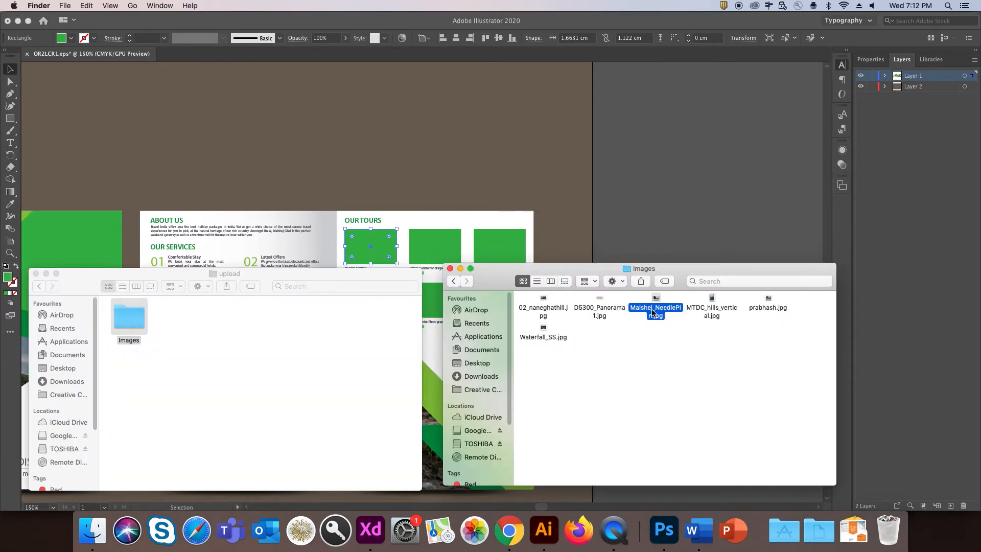
drag(661, 306, 383, 232)
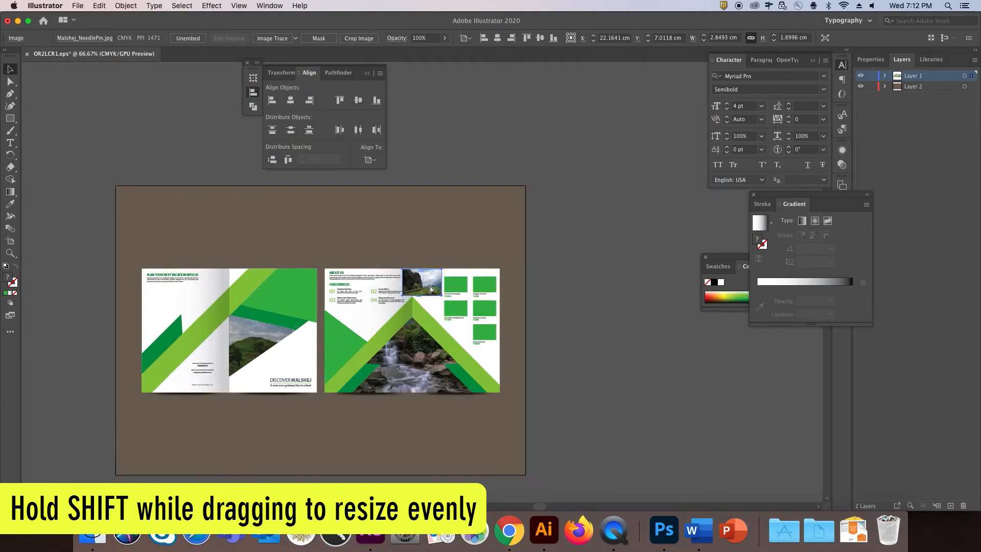
key(super+equal)
key(super+equal)
key(super+equal)
drag(365, 242, 422, 282)
Arrange the Magical Malshej rectangle in front of the photo and resize the photo to about 1.76 × 1.18 cm behind it.
right_click(412, 282)
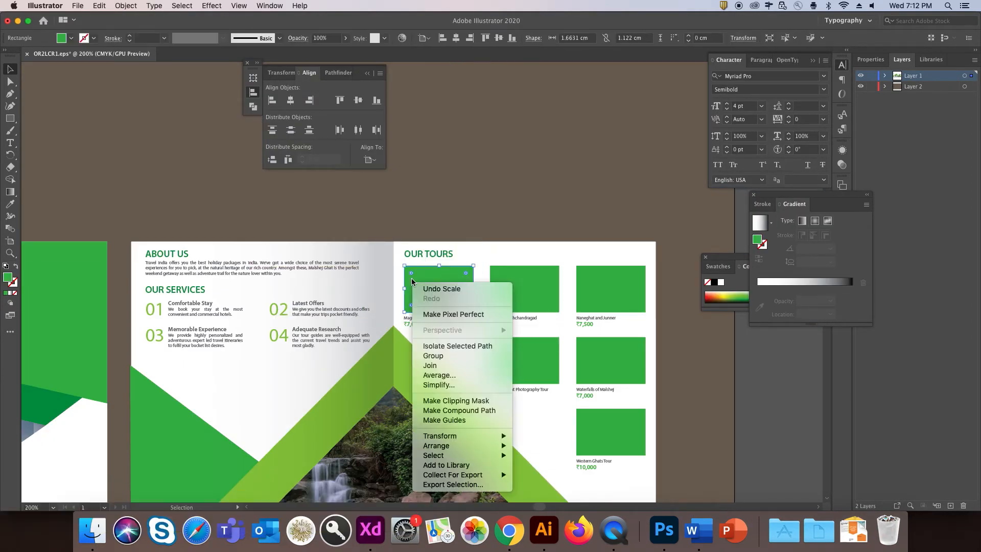
mouse_move(459, 440)
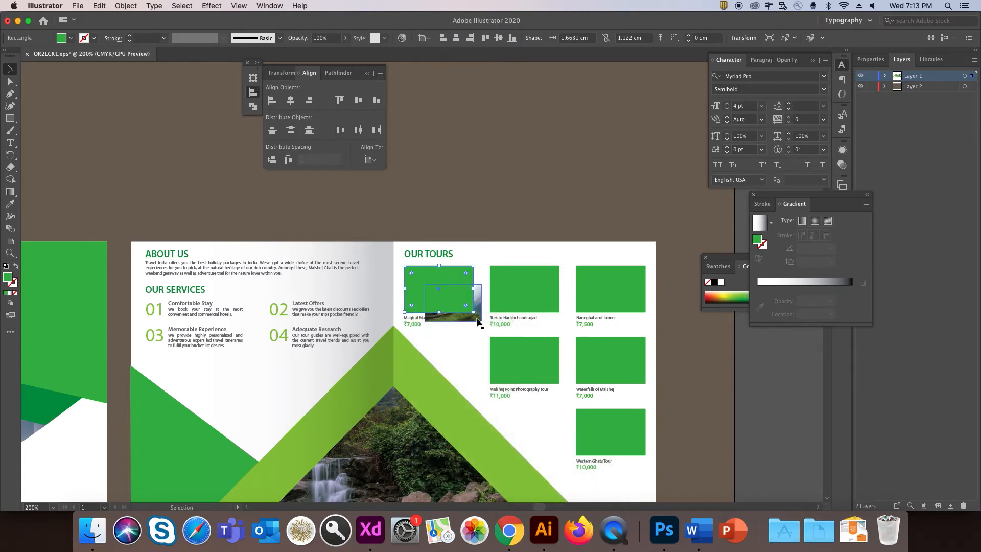
click(477, 320)
drag(425, 284, 409, 267)
drag(482, 284, 476, 278)
scroll(460, 294, up, 3)
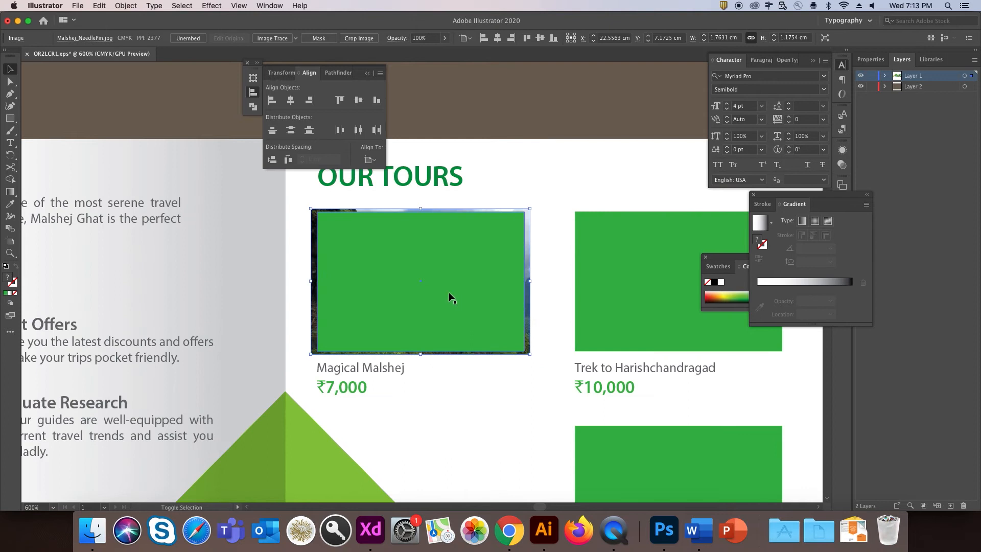
Clip the needle-pin photo to the Magical Malshej rectangle with a clipping mask.
shift+click(440, 295)
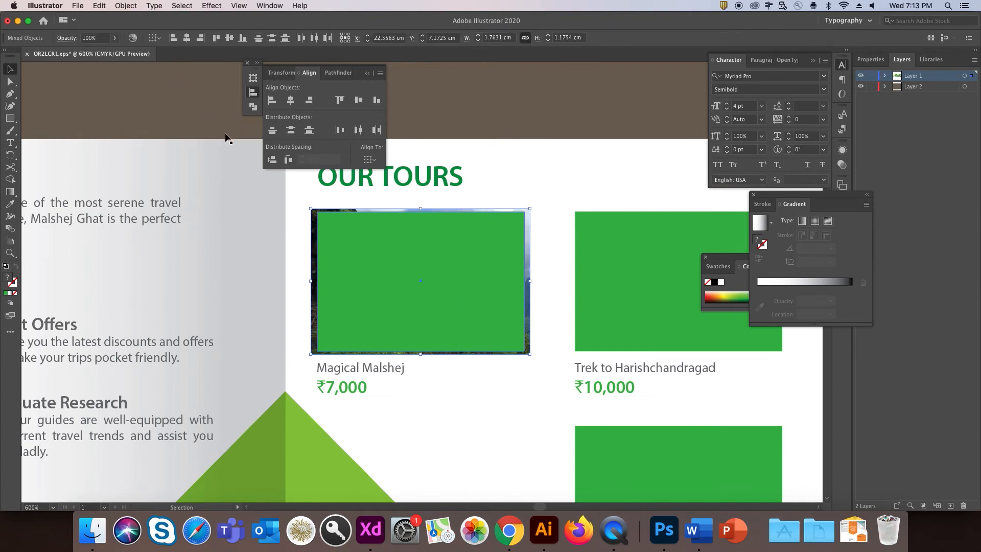
click(127, 6)
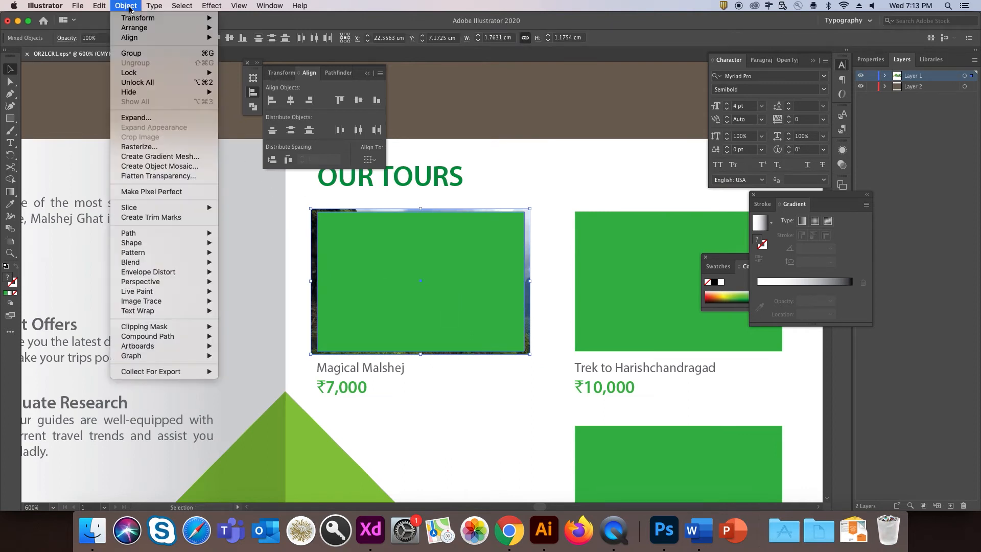
mouse_move(202, 327)
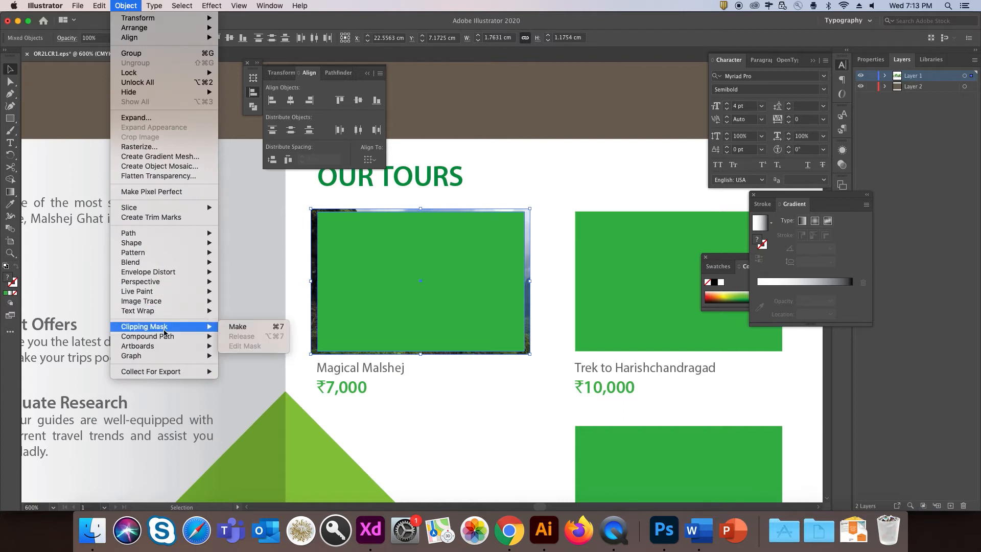
click(248, 328)
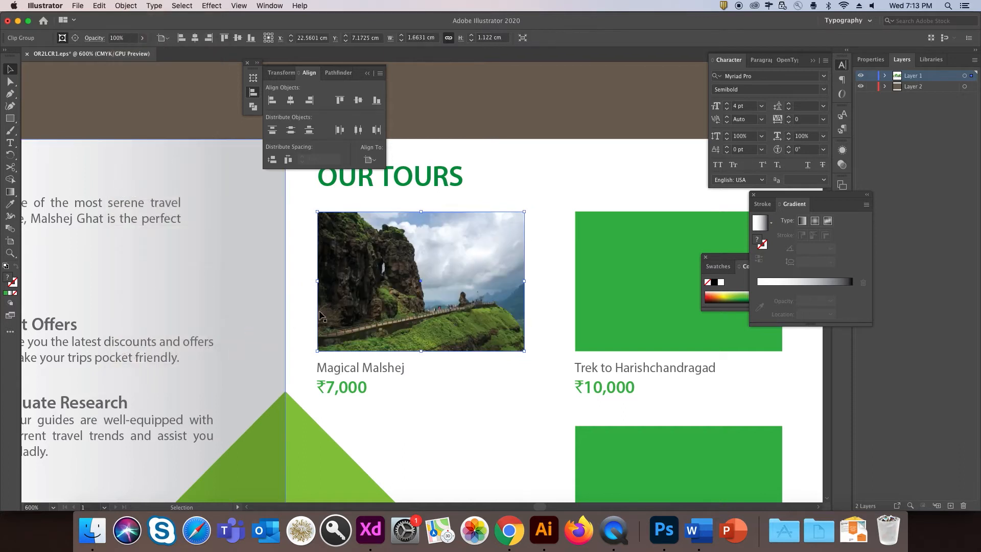
Look over the tour photos and captions under OUR TOURS and the rest of the inside spread.
drag(576, 234, 269, 216)
click(317, 496)
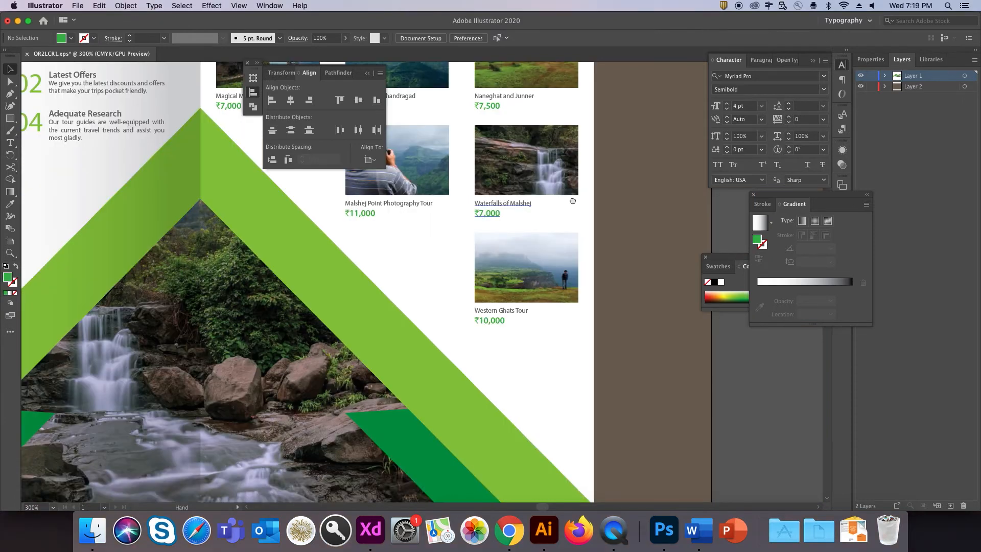
drag(500, 219, 542, 307)
key(super+minus)
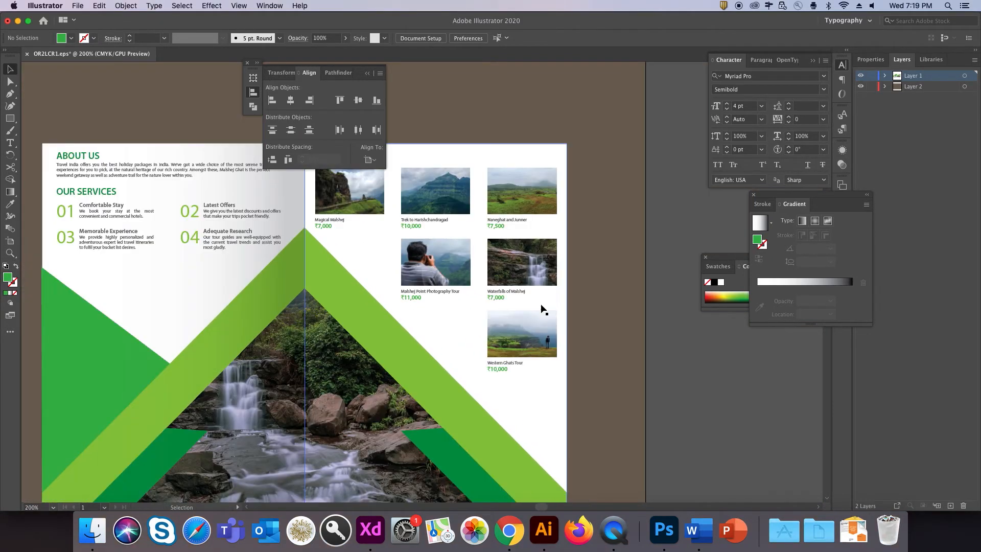
scroll(509, 317, up, 3)
scroll(510, 318, left, 3)
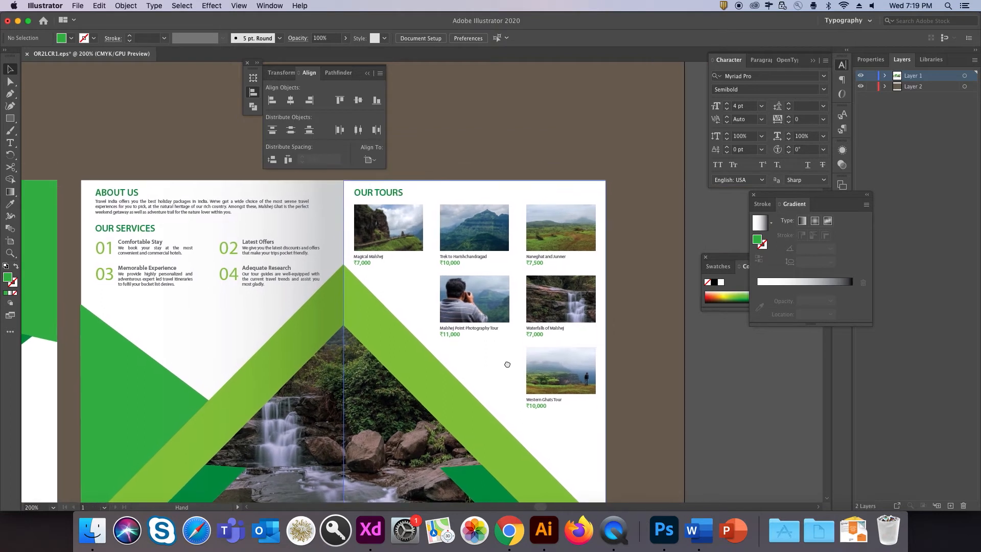
drag(508, 365, 392, 359)
scroll(391, 358, left, 10)
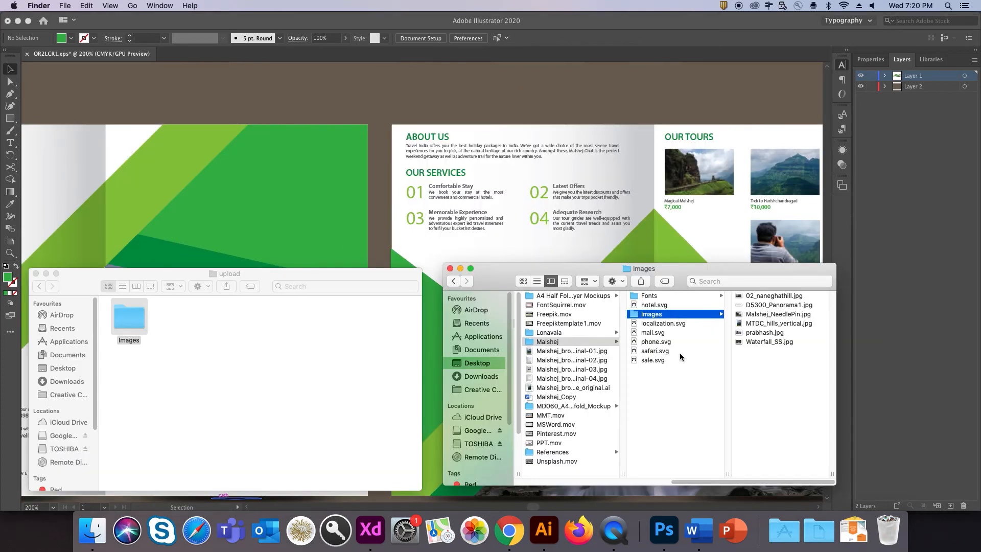
Open Logo.ai from the Lonavala folder in Illustrator and copy the camera logo.
click(585, 332)
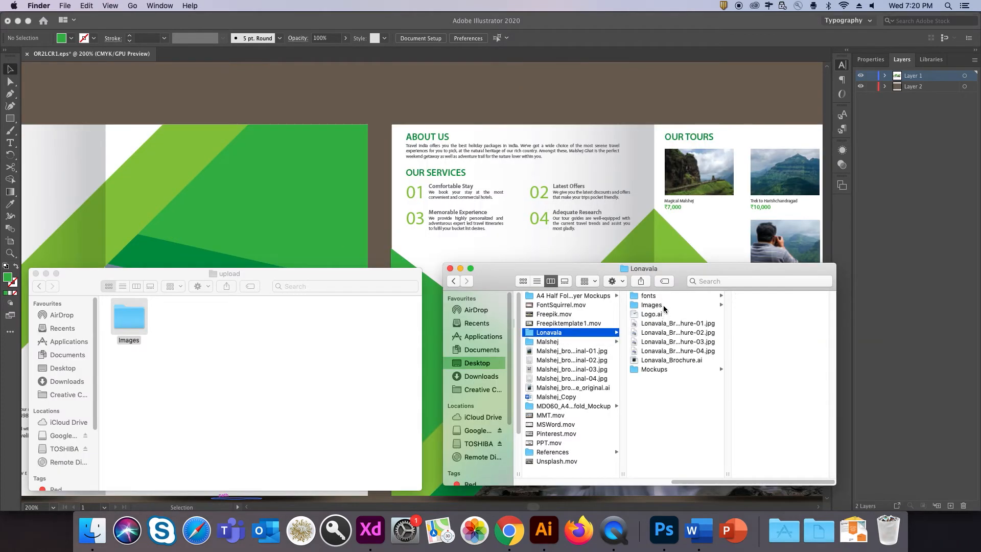
click(664, 313)
click(447, 257)
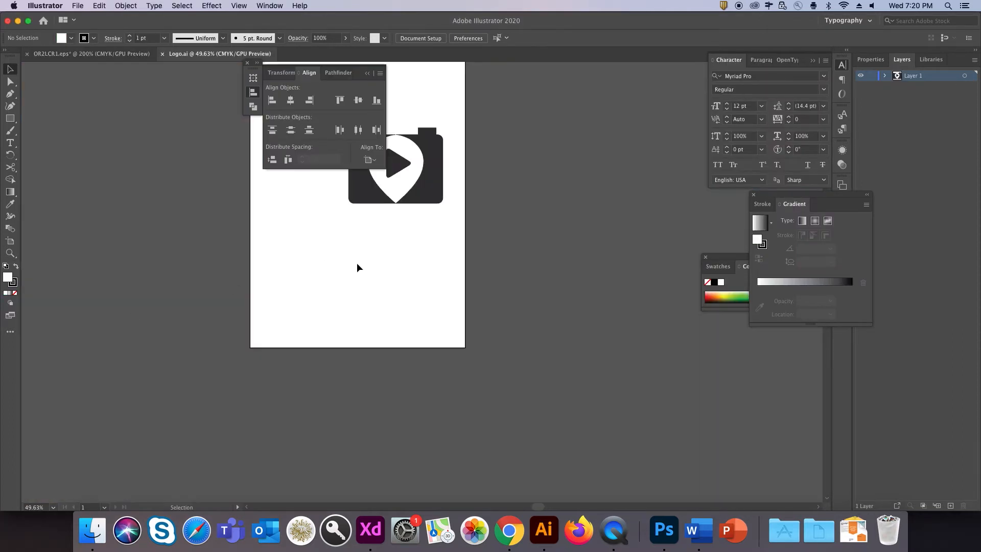
drag(321, 254, 465, 121)
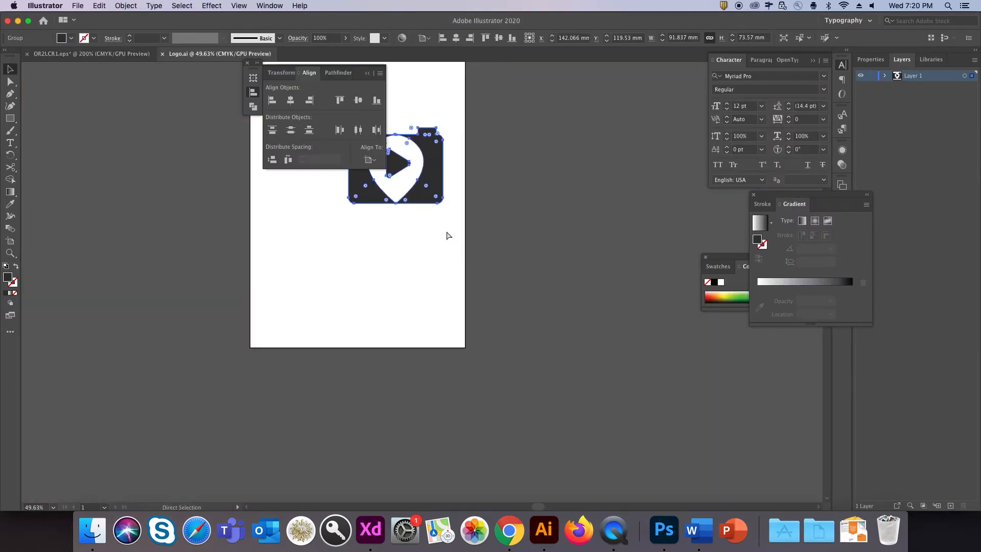
Paste the camera logo into the brochure, shrink it to about 0.67 × 0.54 cm and place it above DISCOVER MALSHEJ on the front cover.
click(92, 55)
key(cmd+v)
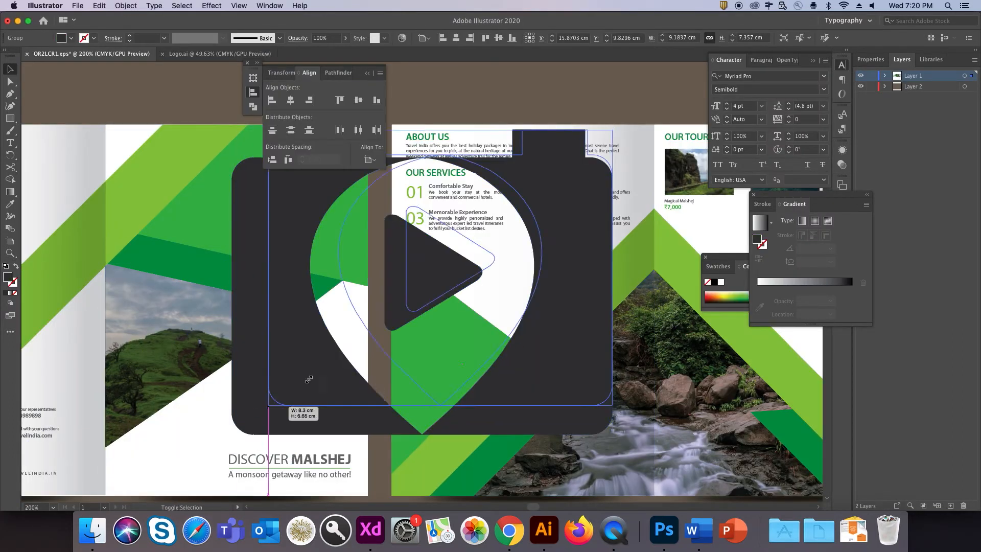
drag(598, 168, 346, 431)
scroll(574, 309, left, 5)
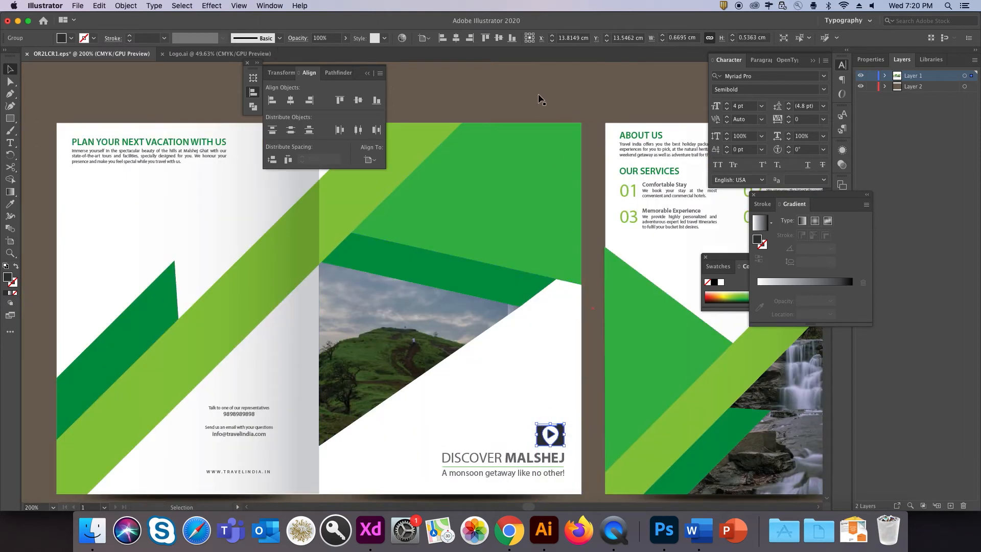
click(582, 142)
drag(584, 142, 571, 164)
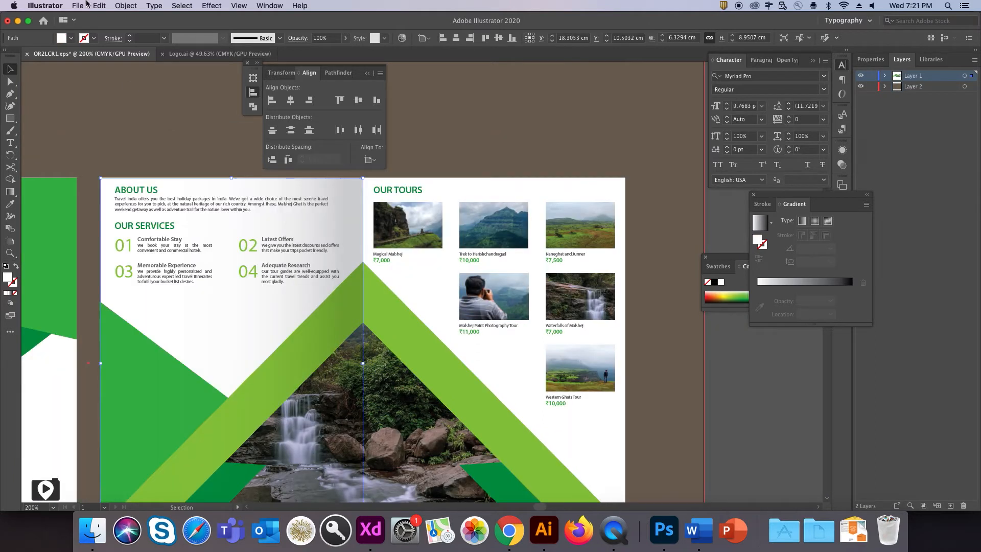
Save the brochure as an Adobe PDF named OR2LCR1.pdf in the template's folder.
click(78, 6)
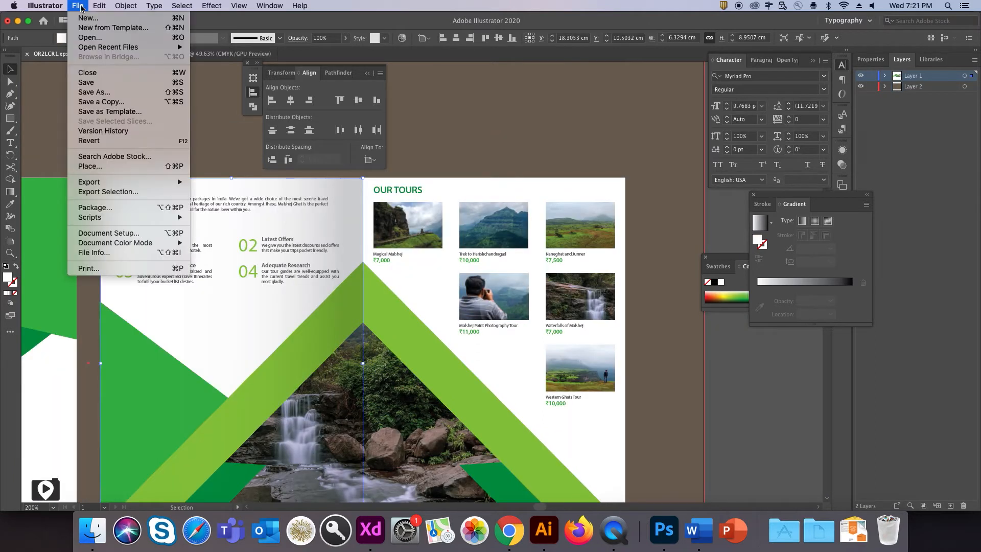
click(97, 92)
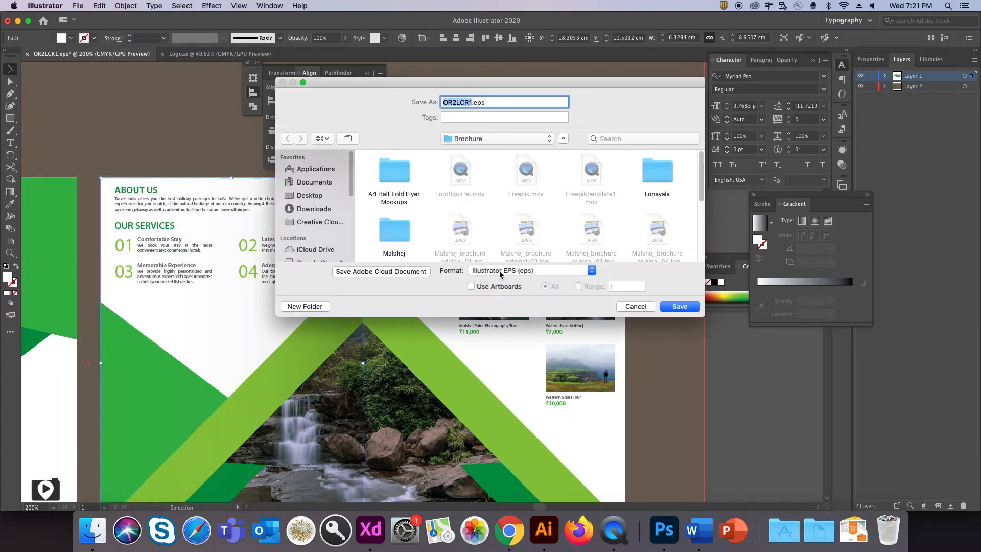
click(500, 271)
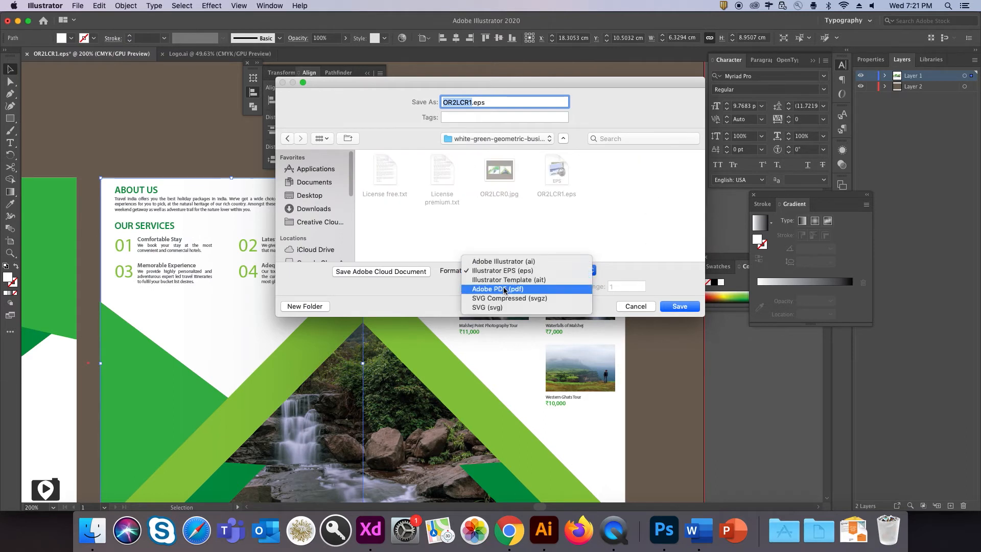
click(522, 290)
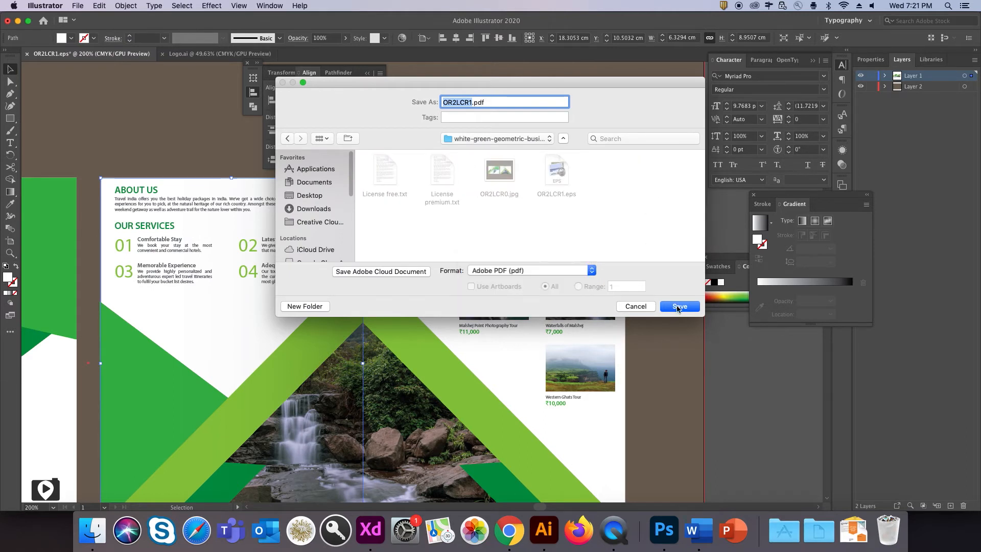
key(Return)
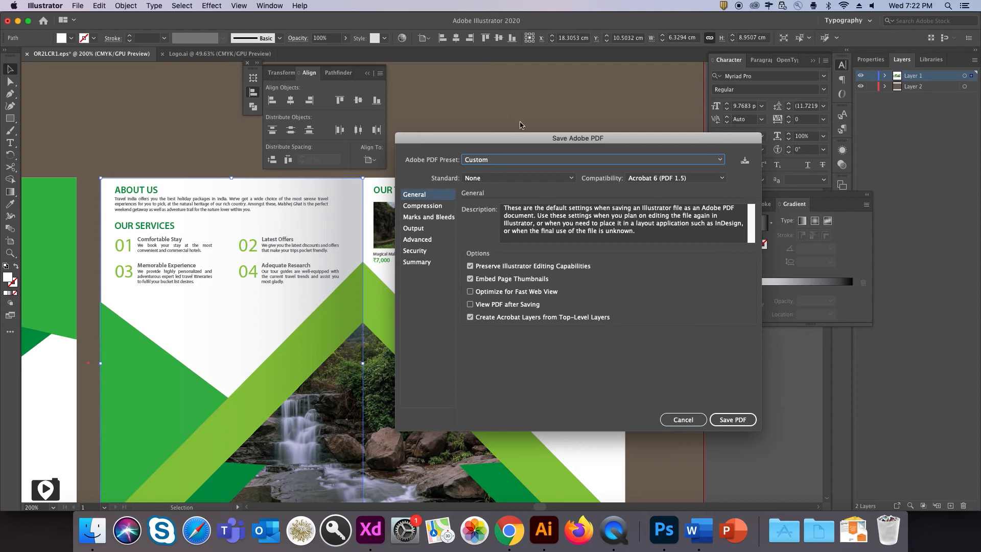
Choose the High Quality Print preset and save the PDF.
click(516, 160)
click(511, 195)
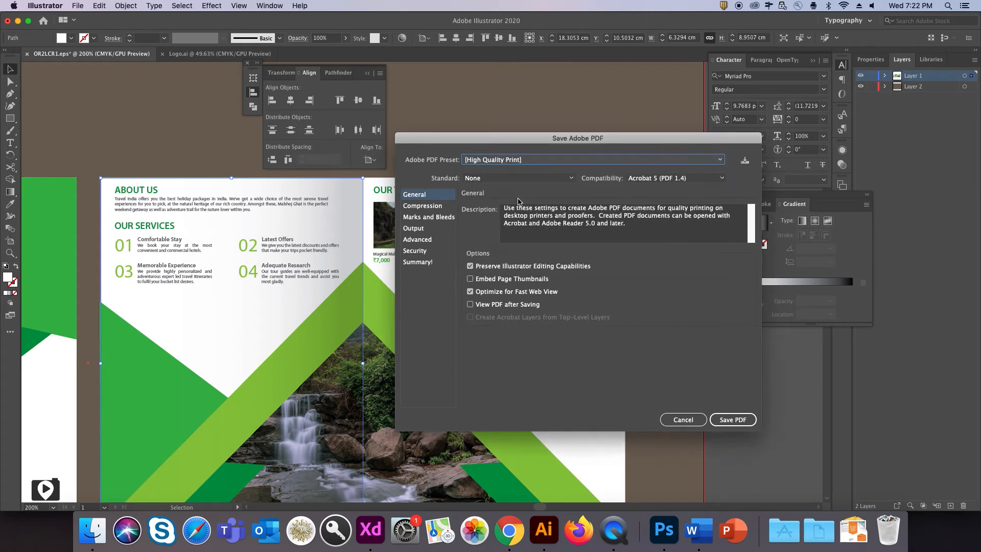
click(726, 419)
key(Return)
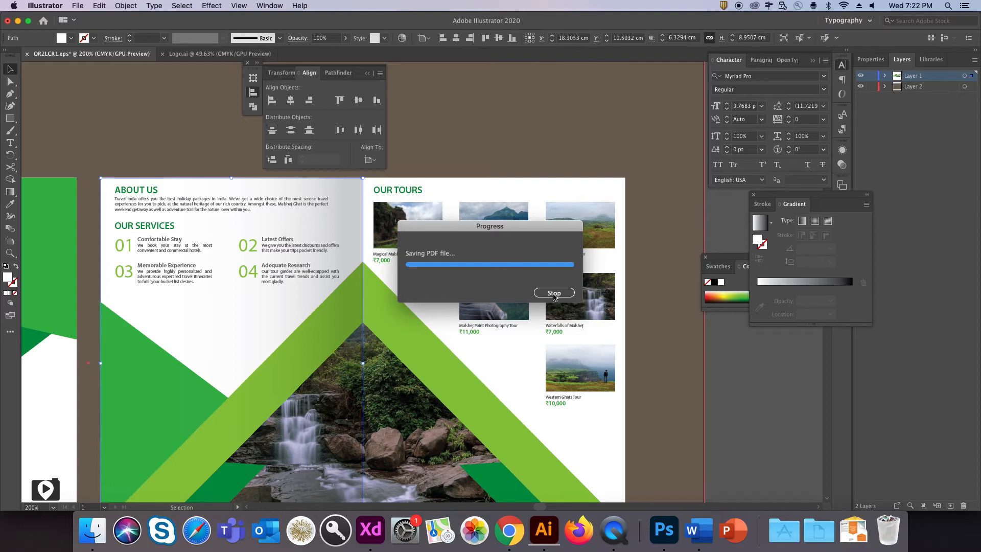
scroll(87, 414, down, 2)
drag(235, 310, 776, 317)
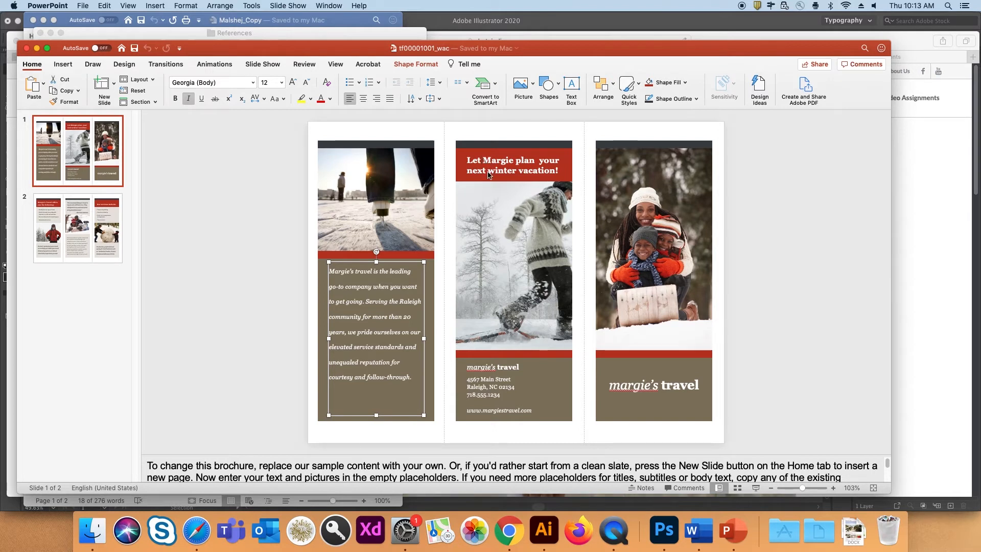
In PowerPoint, open the Change Picture options for the large family photo above the margie's travel title on slide 1.
click(523, 244)
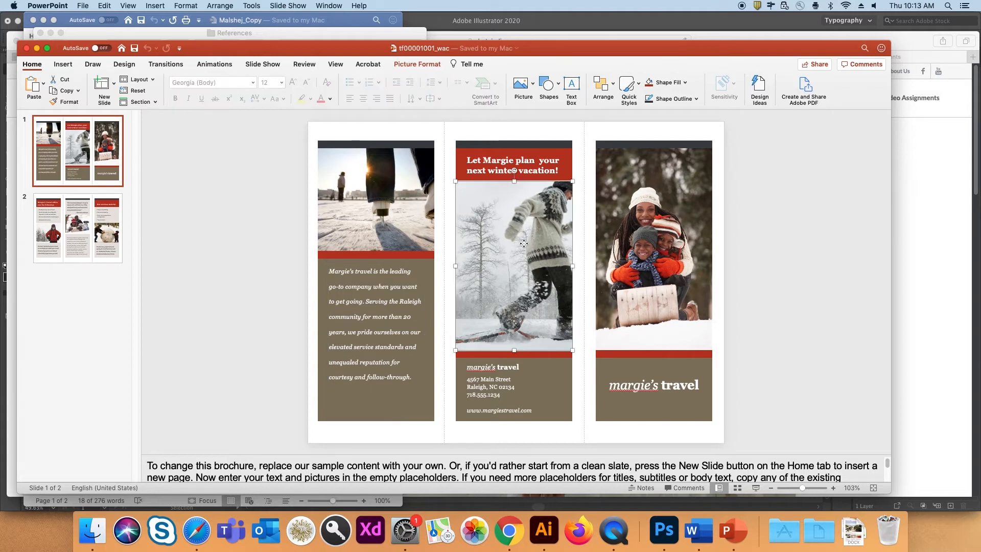
click(626, 244)
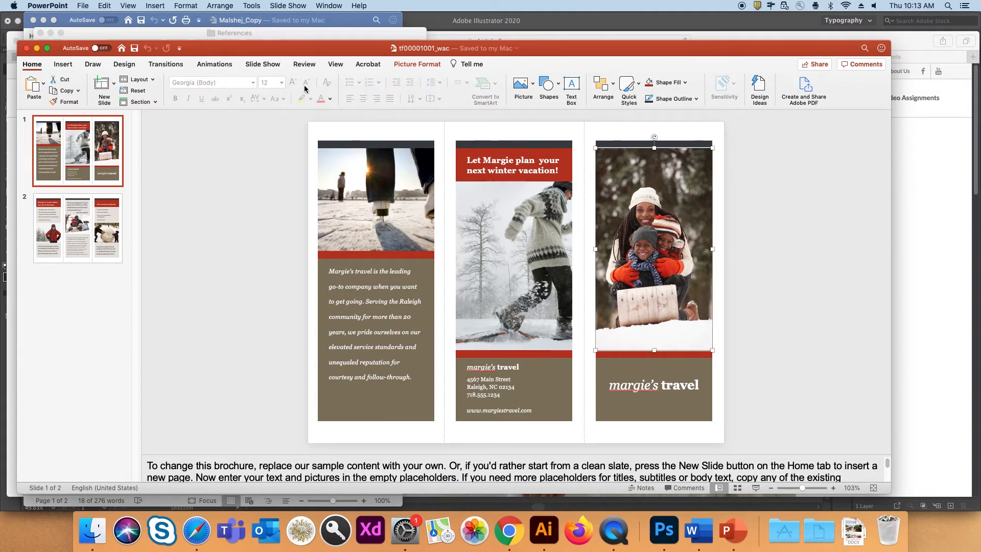
click(418, 65)
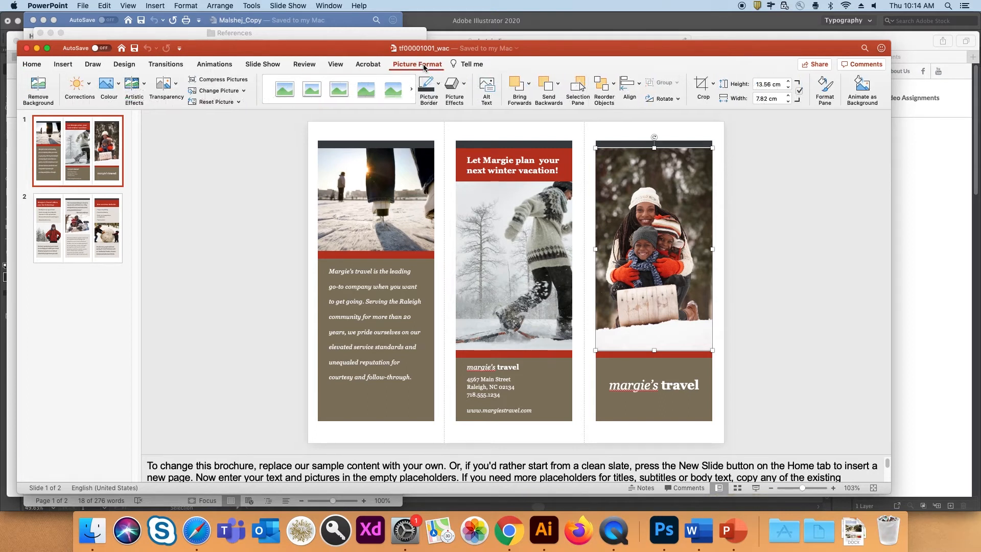
click(245, 91)
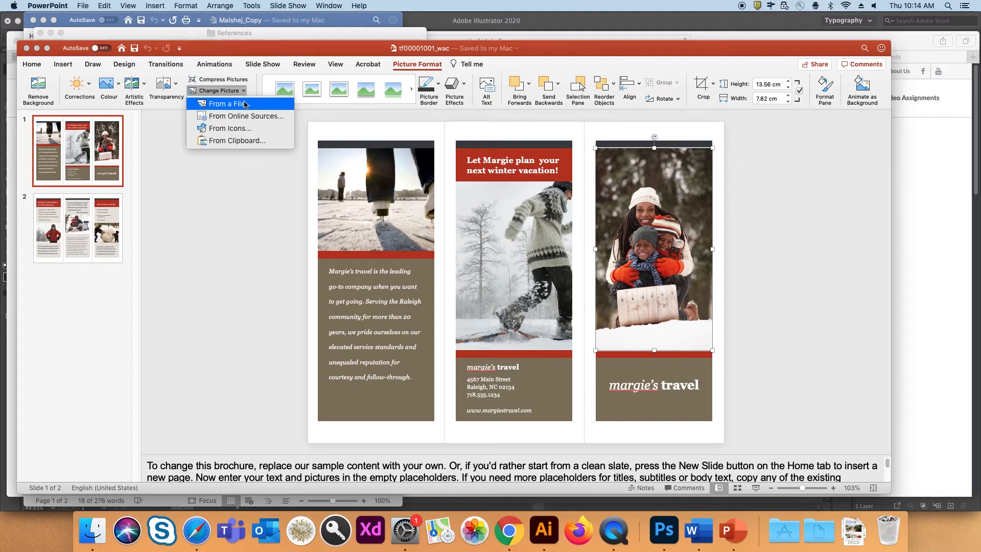
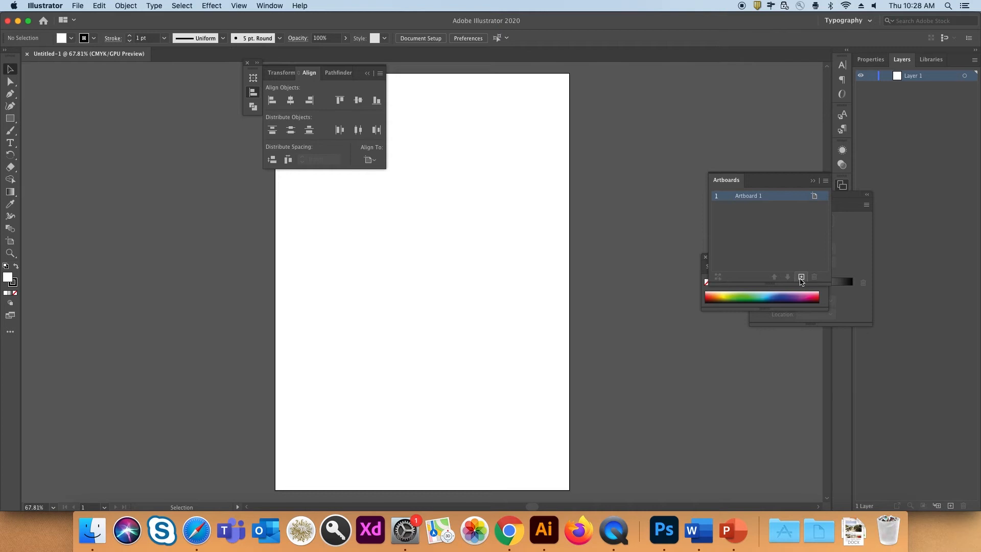
Add three artboards next to the existing A4 artboard so the document has four pages.
click(801, 279)
click(801, 278)
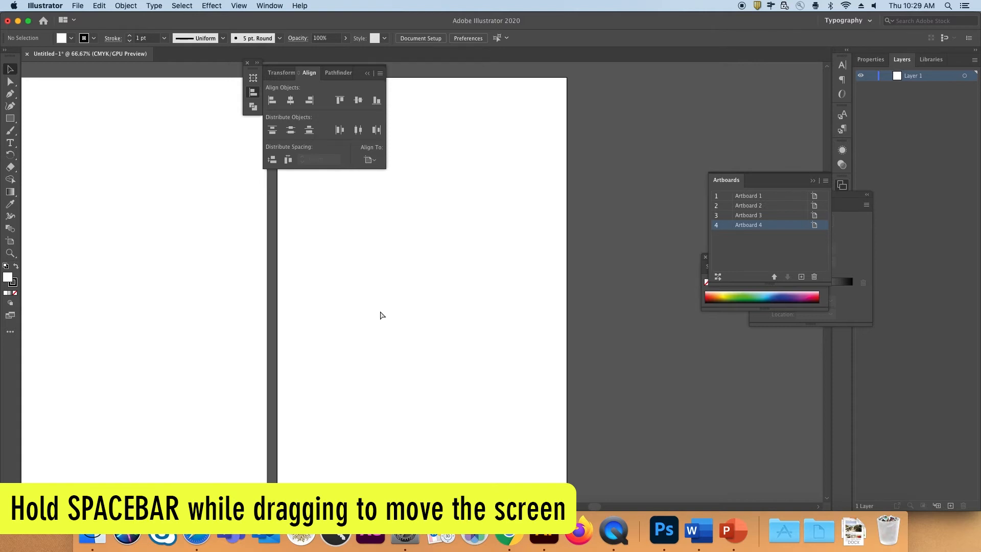
key(super+minus)
key(super+minus)
drag(384, 313, 541, 360)
key(super+minus)
key(super+minus)
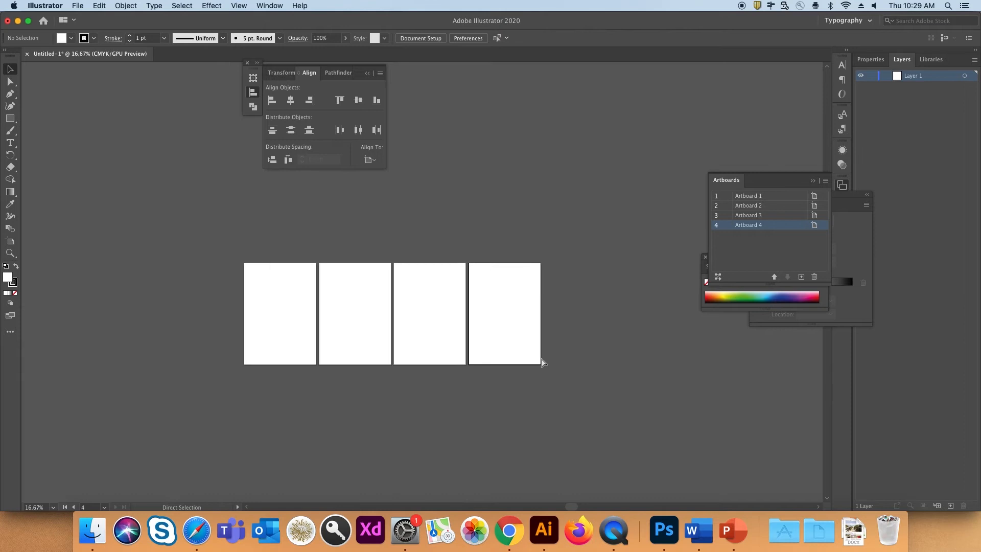
Move artboards 3 and 2 so that artboards 2, 3 and 4 sit edge to edge, apart from the first.
key(super+equal)
key(super+equal)
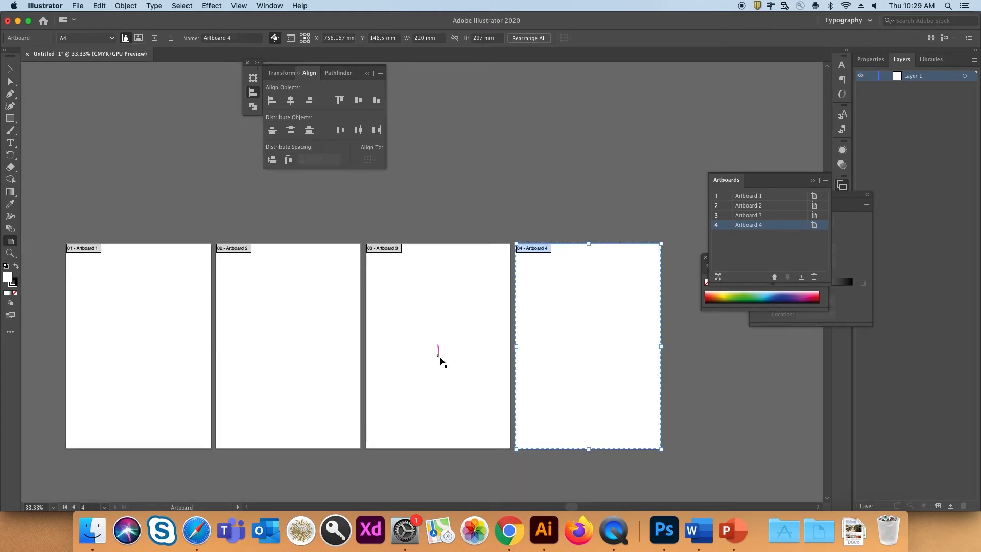
mouse_move(444, 344)
mouse_down()
mouse_move(461, 344)
mouse_move(449, 344)
mouse_up()
click(328, 349)
drag(288, 352, 297, 351)
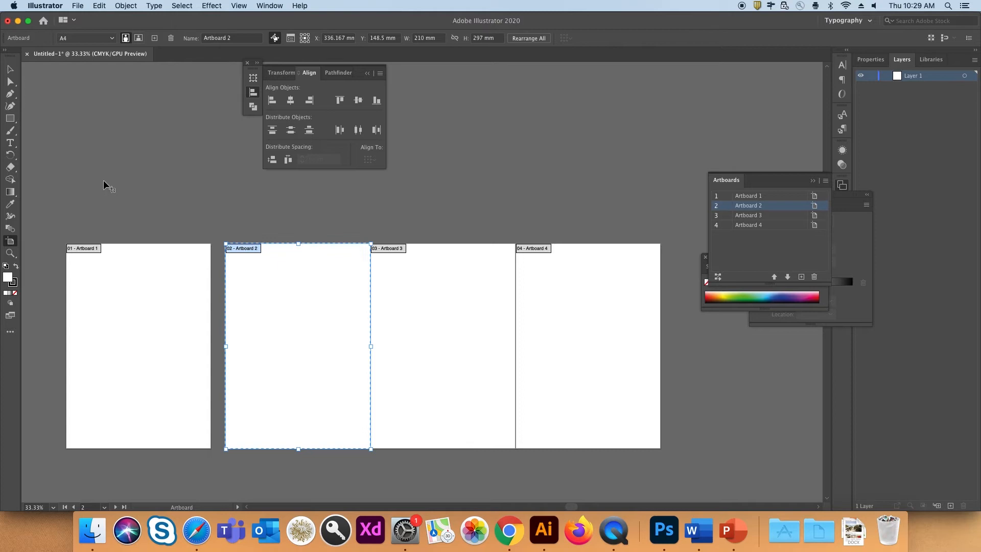
Leave artboard editing, return to the first artboard and clear the floating panels off the canvas.
key(v)
scroll(356, 294, left, 5)
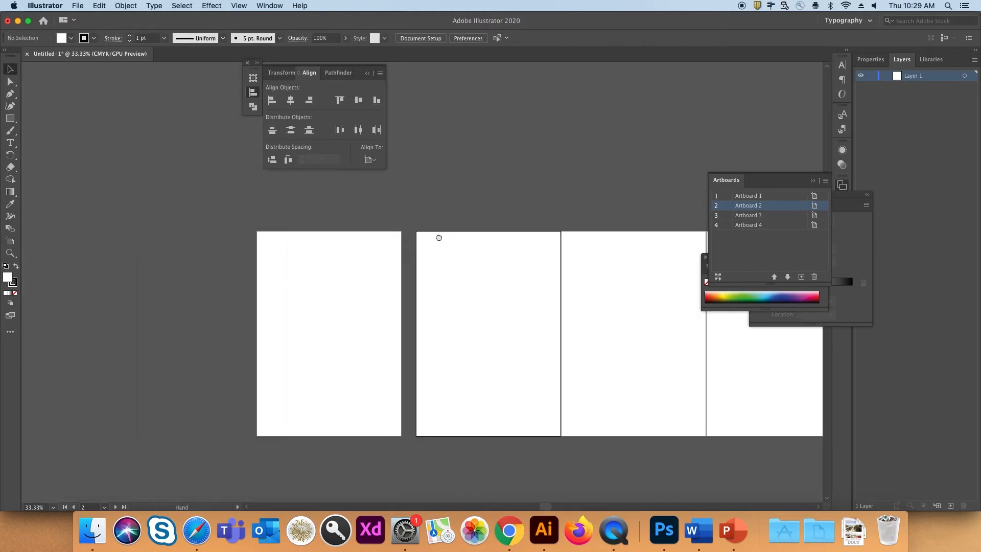
click(306, 289)
key(super+equal)
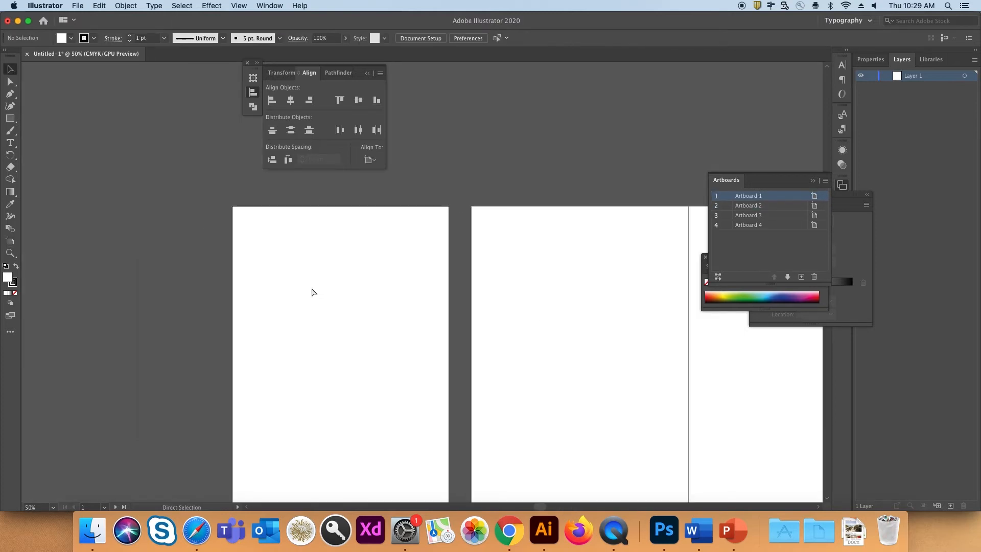
scroll(368, 289, down, 2)
scroll(368, 289, left, 1)
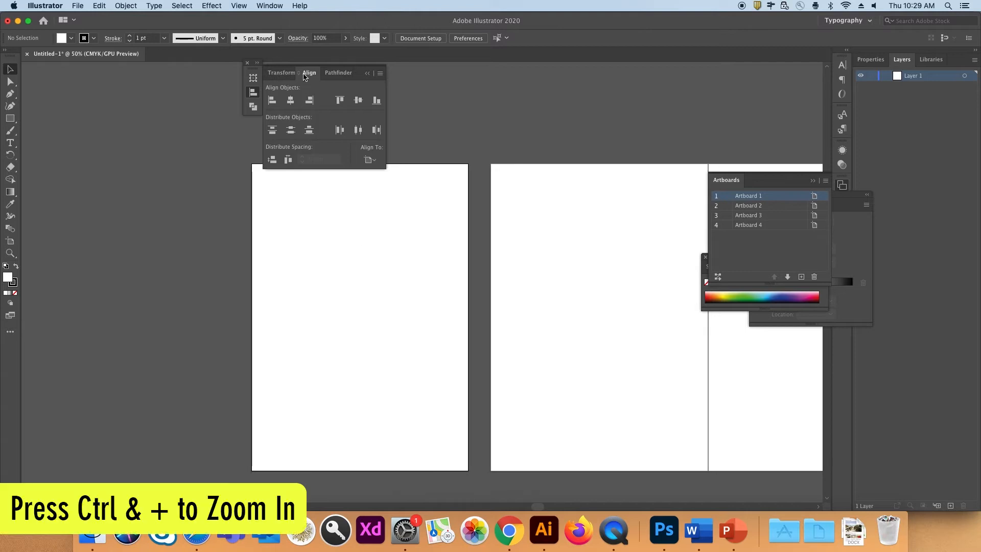
drag(334, 72, 815, 386)
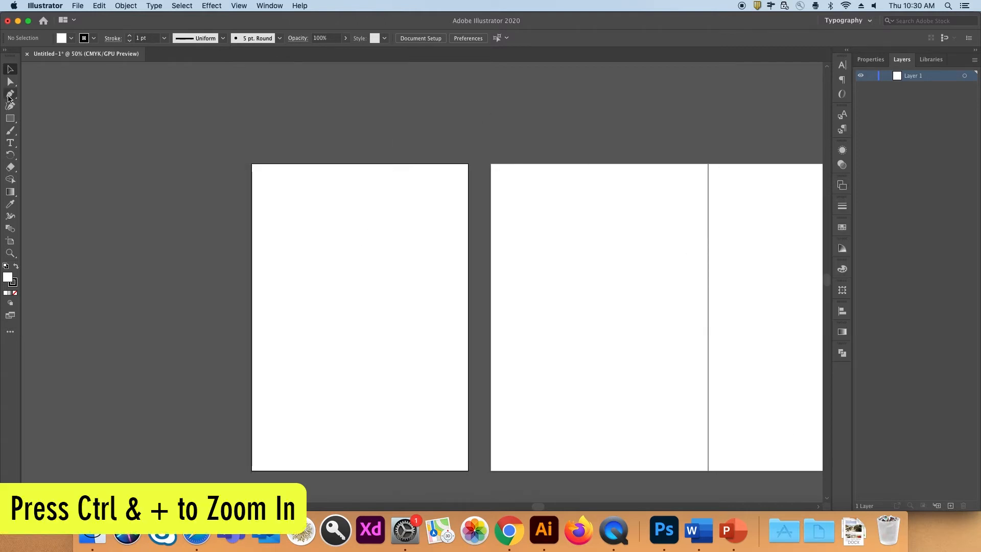
Draw a 210 × 297 mm rectangle covering the first artboard with a black fill and no stroke.
click(10, 118)
drag(251, 164, 468, 471)
click(16, 268)
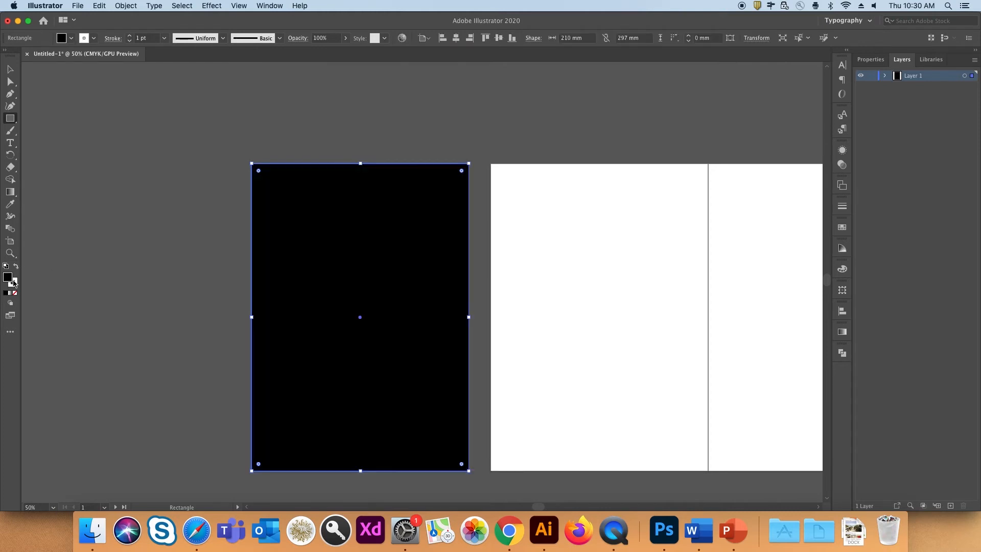
click(14, 286)
click(14, 292)
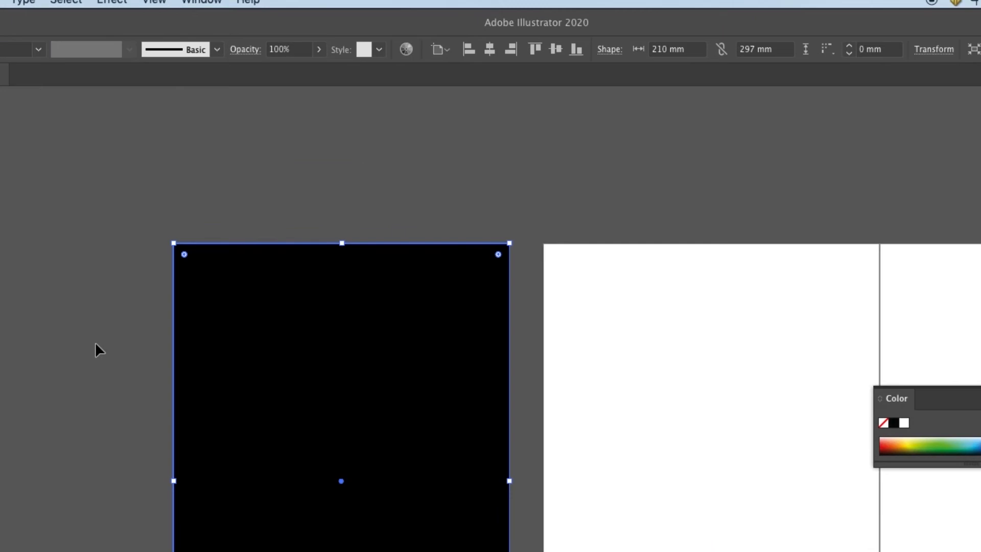
Align the black rectangle to the horizontal center of the first artboard and deselect it.
click(95, 344)
click(280, 409)
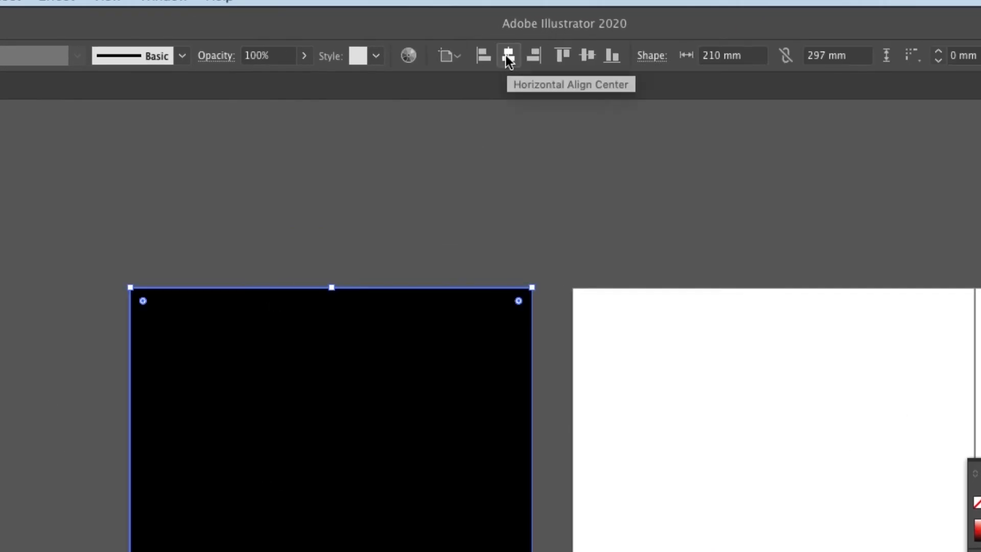
click(446, 160)
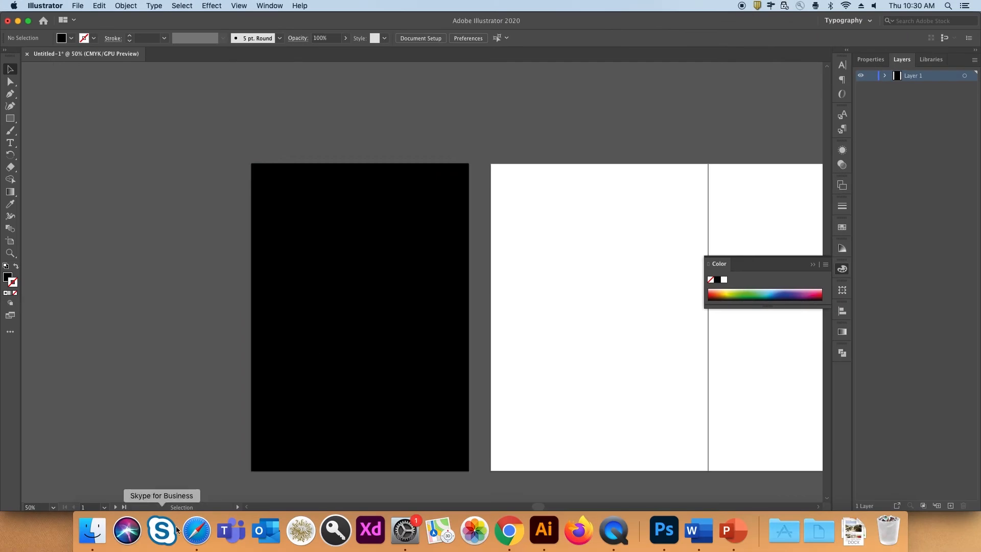
Place MTDC_hills_vertical.jpg from the Images folder in Finder onto the first artboard.
click(92, 530)
double_click(378, 302)
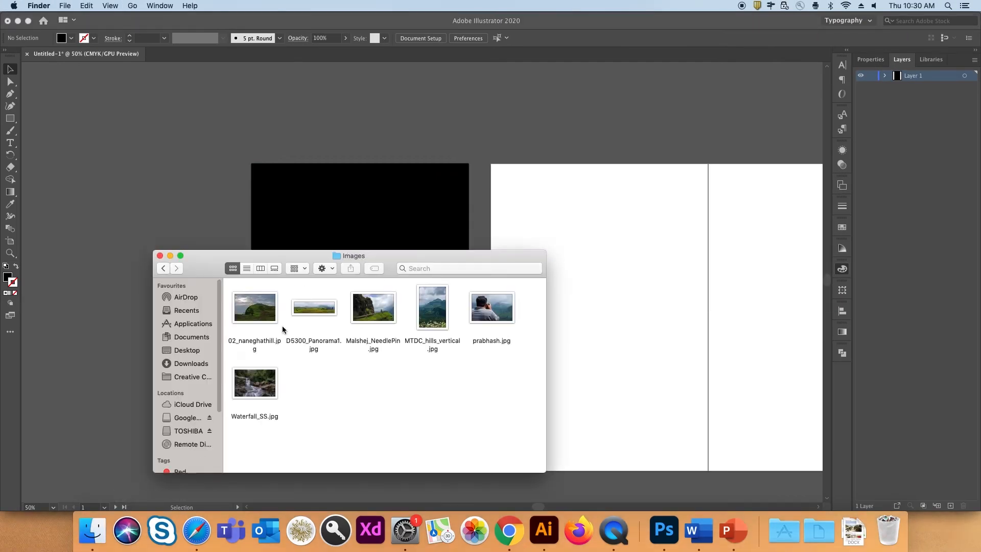
click(435, 318)
drag(436, 322, 370, 221)
Scale the hills picture down proportionally to about 210 mm wide, matching the first artboard's width.
scroll(519, 435, down, 5)
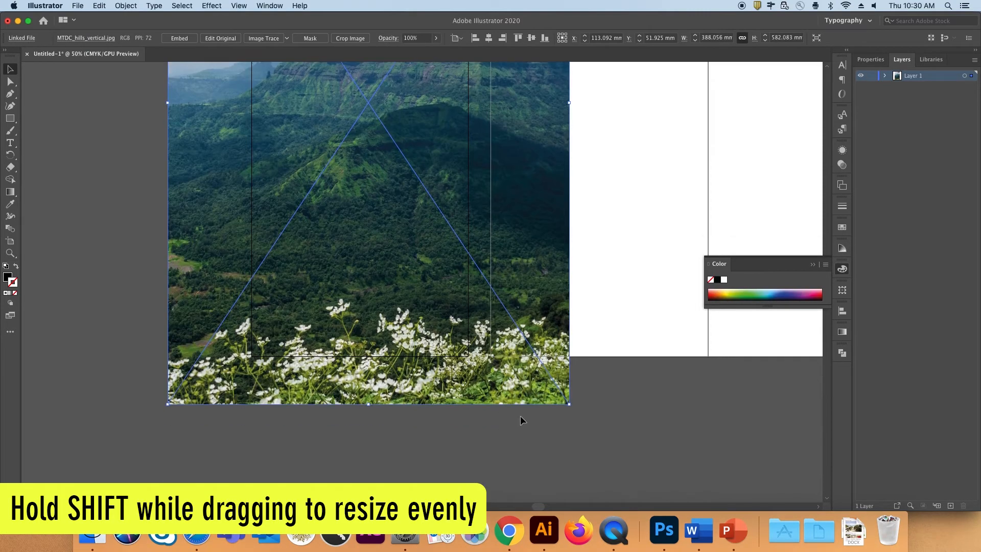
scroll(520, 417, up, 3)
drag(569, 483, 469, 411)
drag(169, 336, 253, 273)
Send the hills picture to the back and move it behind the black rectangle so it covers the full height.
right_click(346, 183)
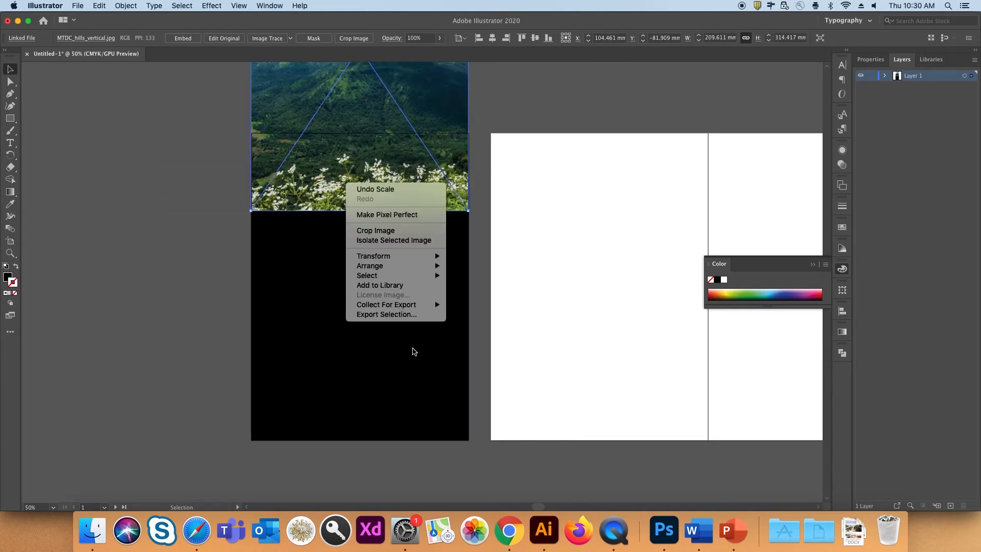
mouse_move(422, 267)
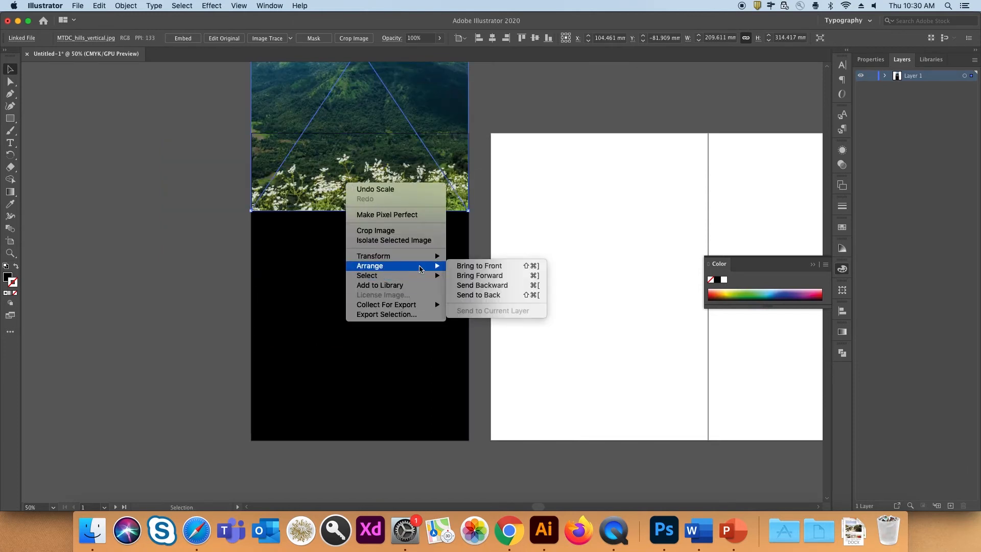
click(471, 297)
drag(357, 173, 340, 411)
click(216, 112)
Select the black rectangle with the hills picture and make a clipping mask from them.
drag(195, 132, 341, 250)
click(136, 6)
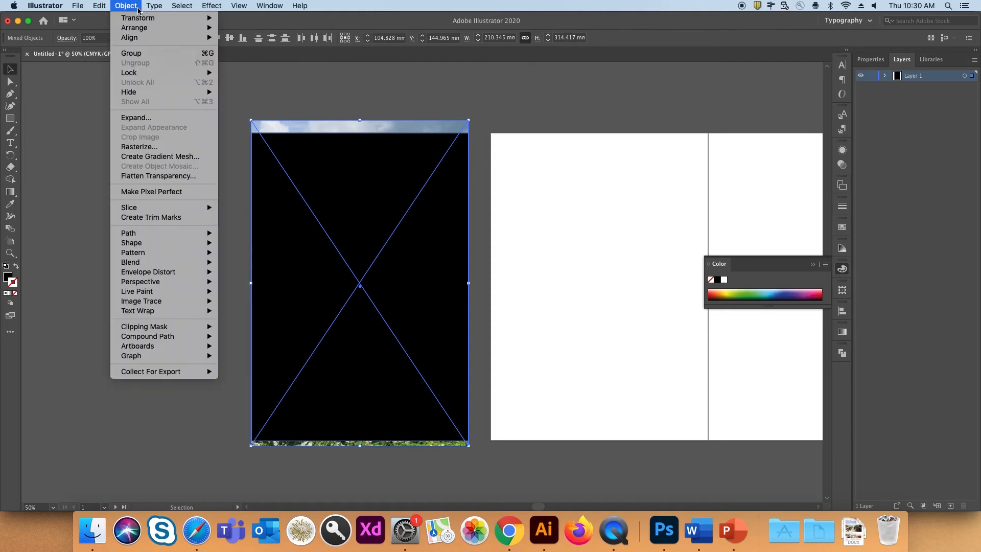
mouse_move(148, 327)
click(227, 328)
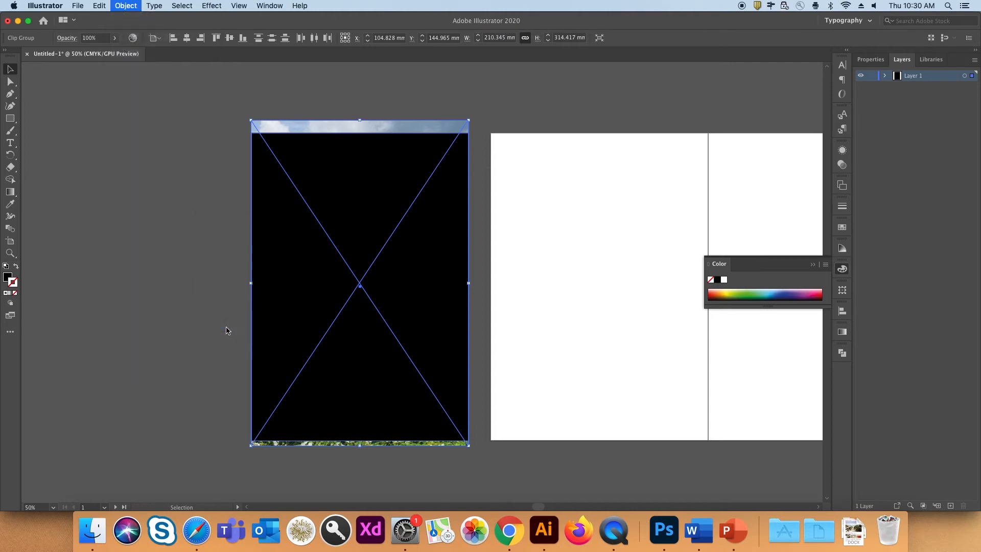
click(208, 302)
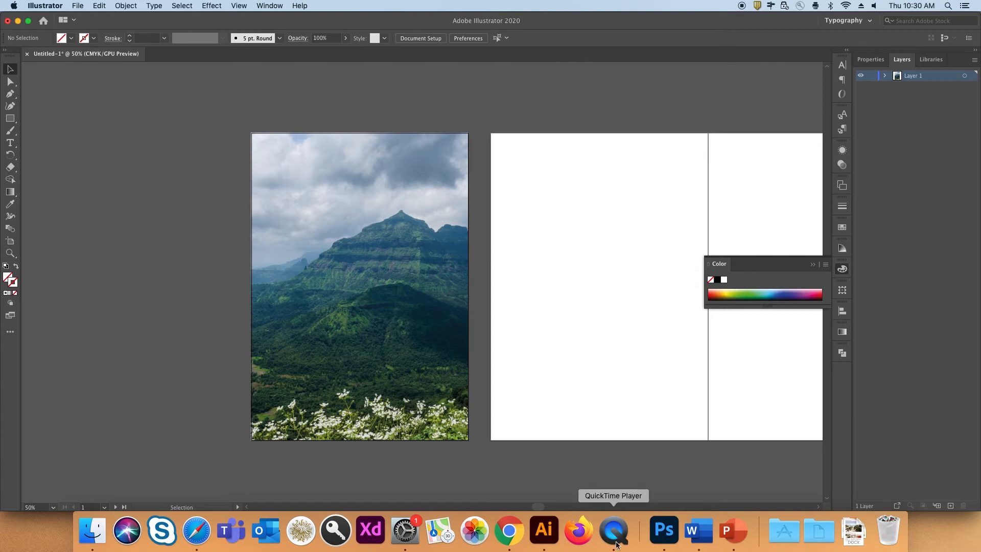
Copy the camera logo from Logo.ai into the brochure, scaled to about 31 mm wide near the cover's upper-right corner.
click(700, 532)
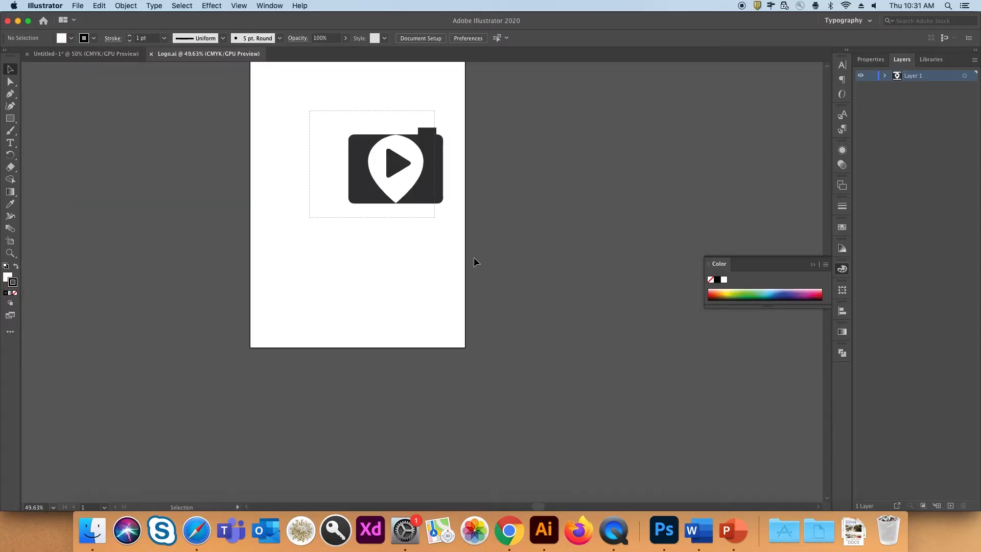
key(super+a)
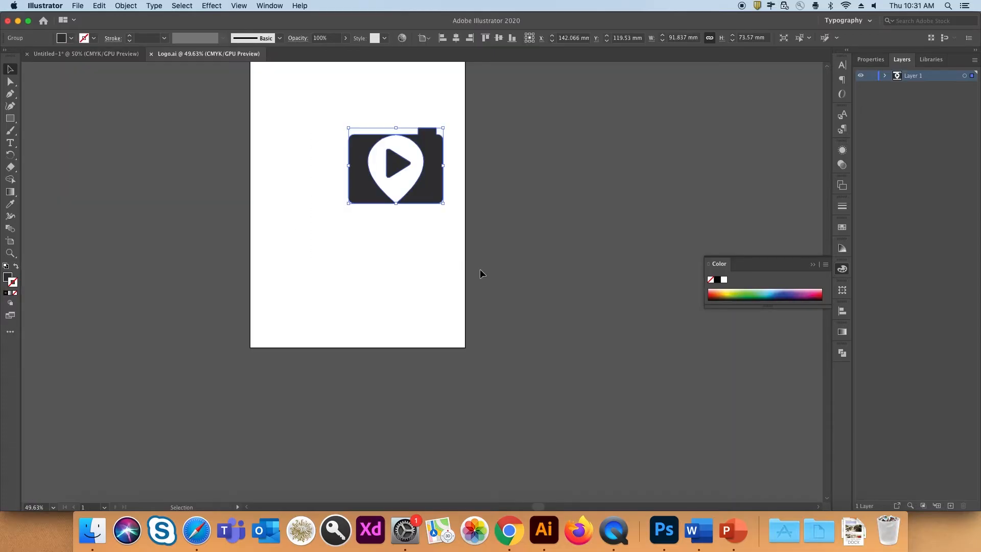
click(115, 54)
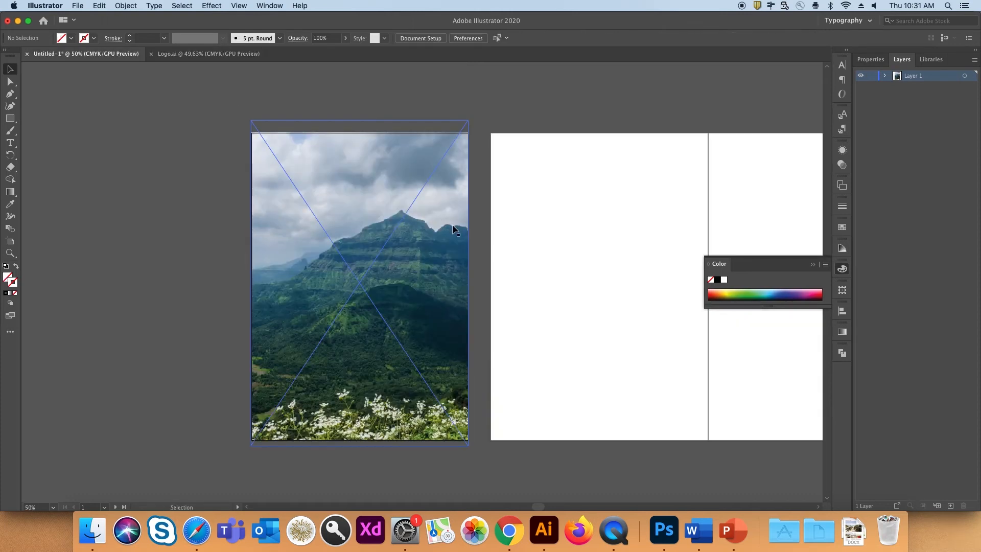
key(super+v)
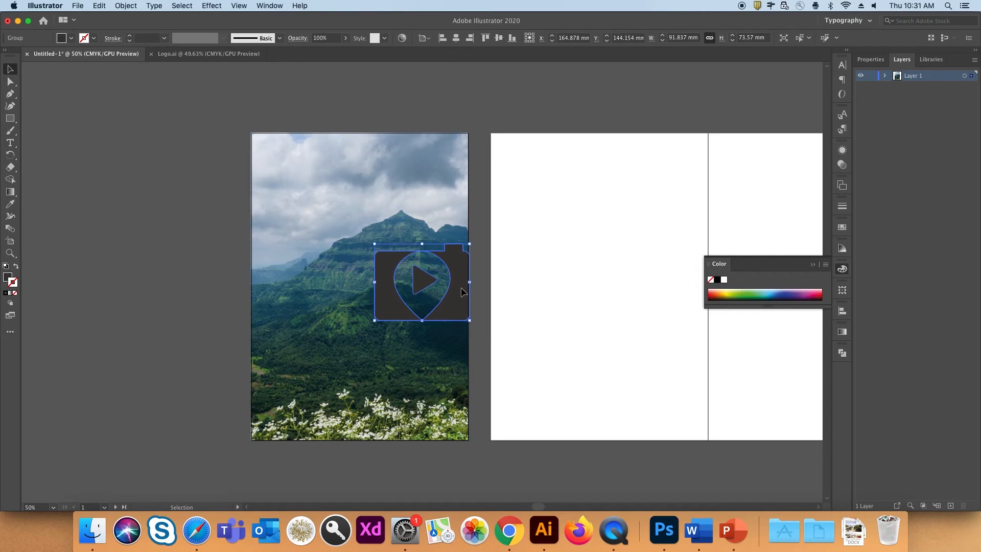
drag(470, 325, 452, 169)
Draw a square beside the cover, show the rulers in inches and size the square to 0.5 × 0.5 in.
click(11, 122)
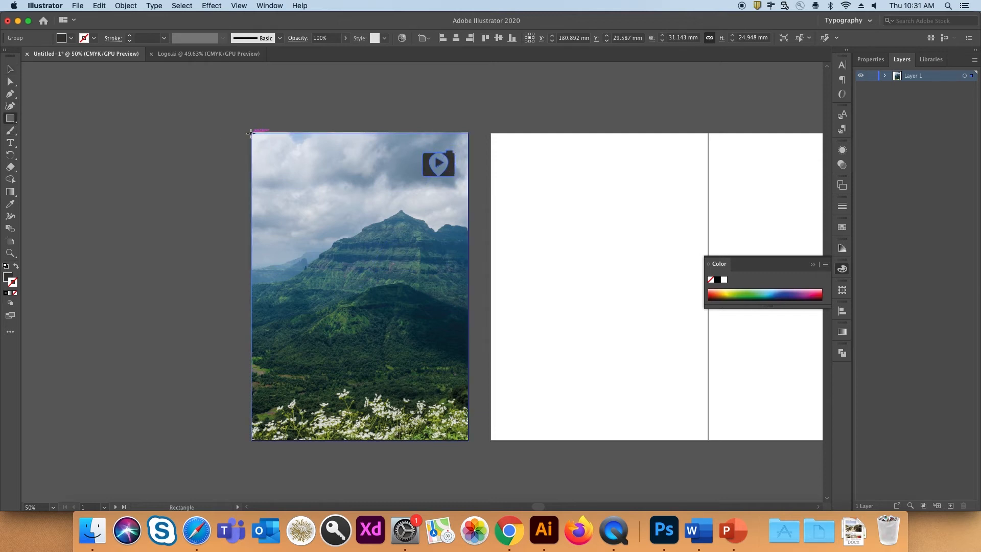
drag(190, 138, 215, 161)
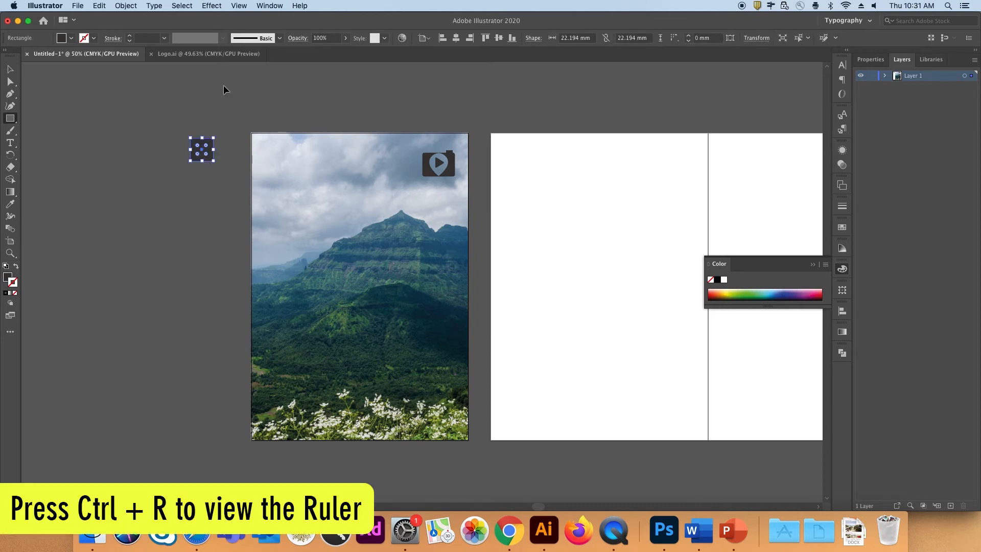
key(super+r)
key(v)
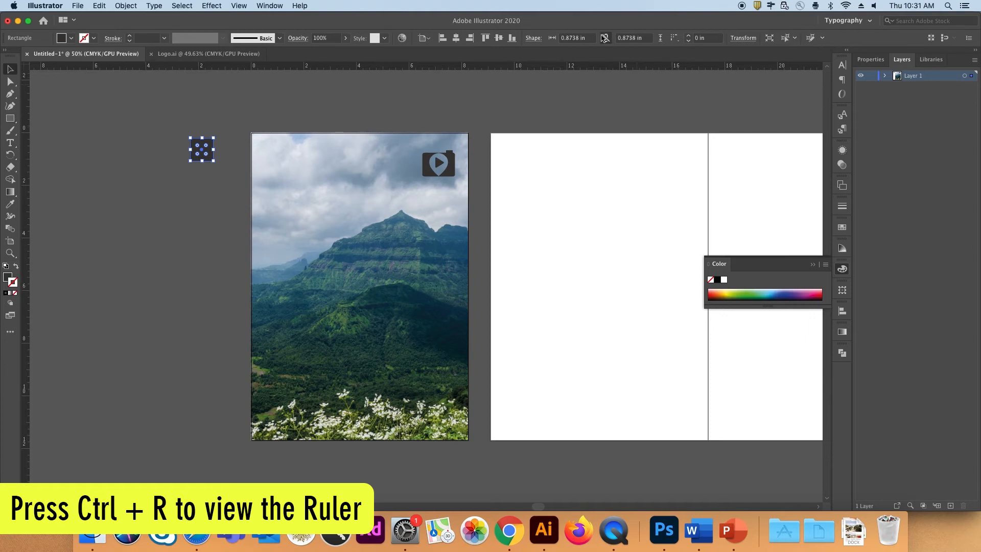
drag(588, 38, 570, 38)
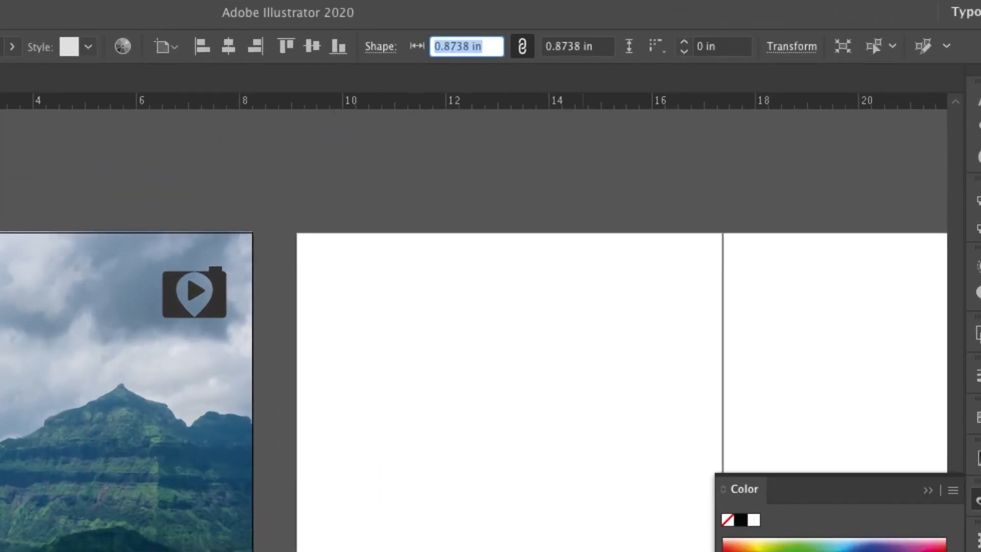
text(0.5)
key(Return)
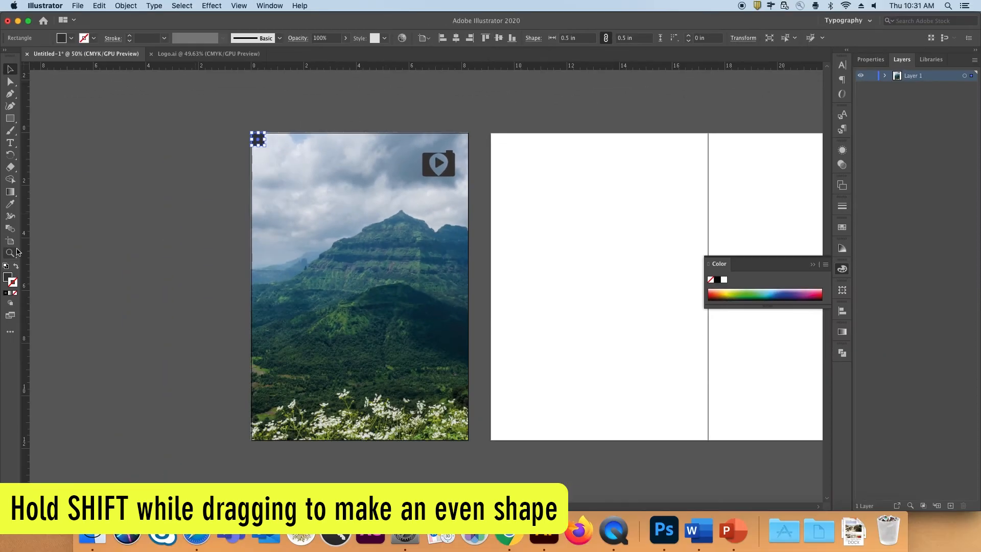
Using the square as a spacer in the cover's upper corners, place guides 0.5 in inside the left, top and right edges.
drag(268, 259, 265, 259)
drag(299, 134, 461, 144)
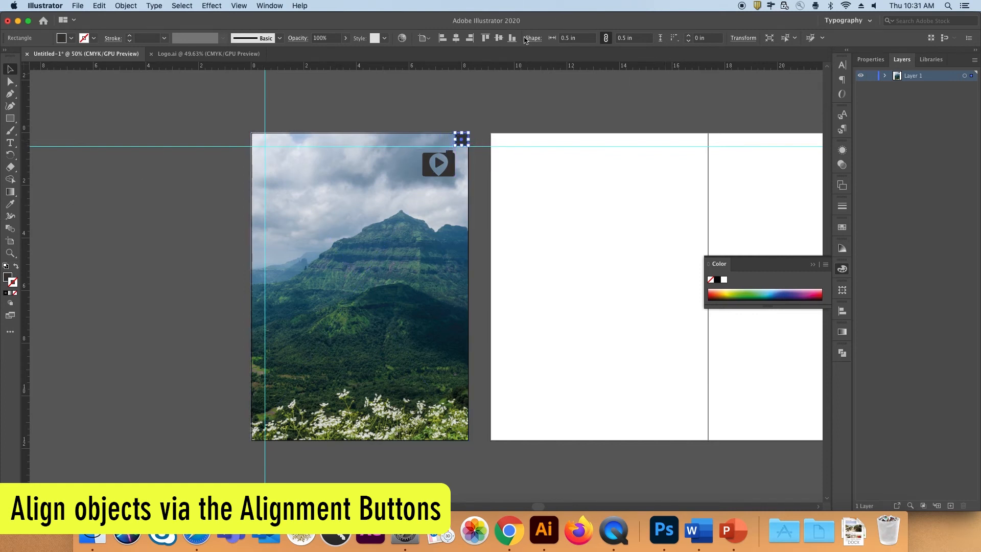
click(470, 39)
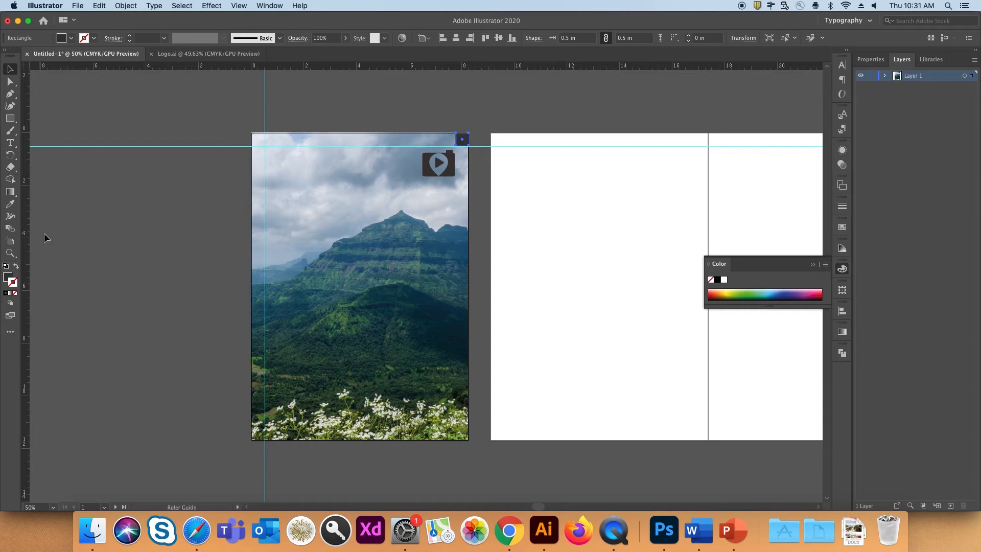
drag(456, 223, 456, 221)
click(455, 221)
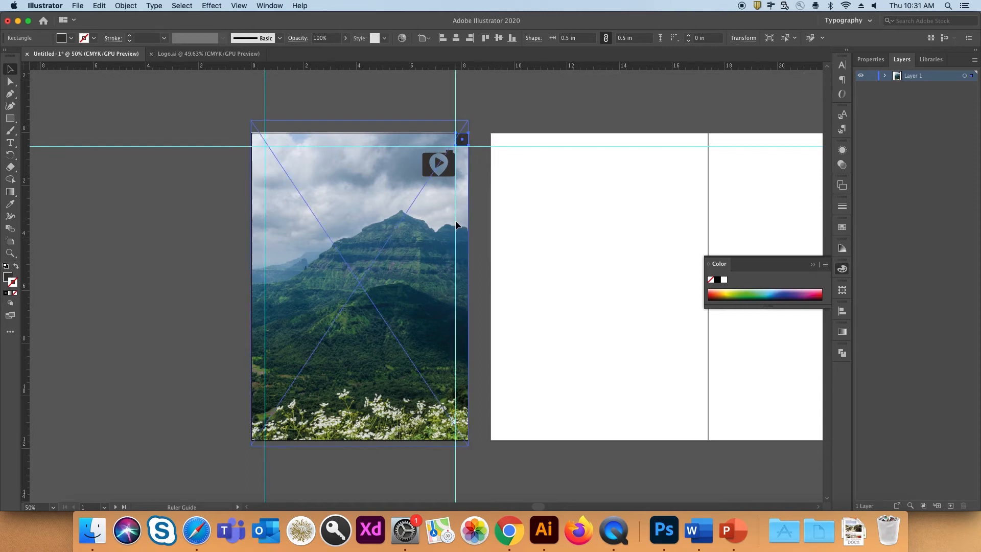
Adjust the size of the clipped hills picture at the cover's upper-right corner and deselect it.
key(super+equal)
key(super+equal)
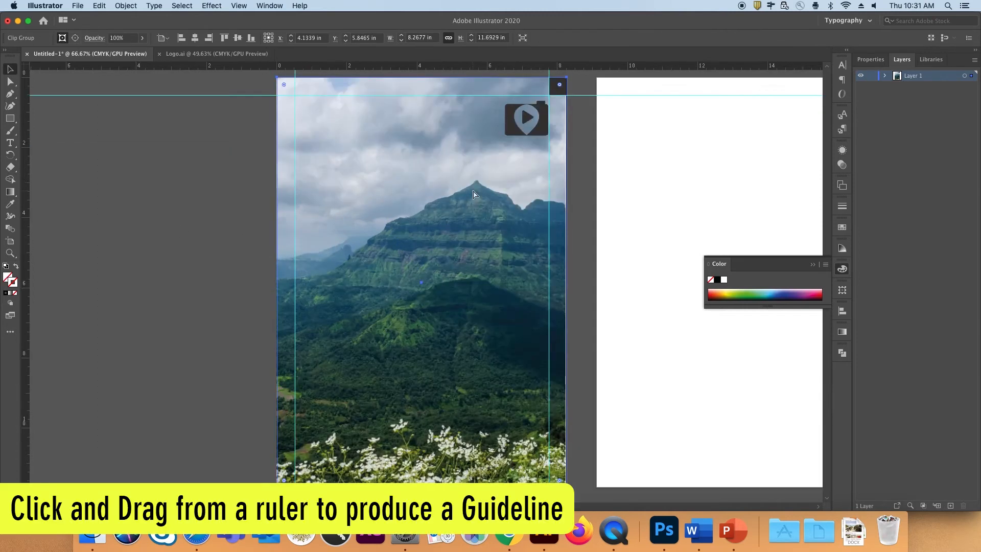
scroll(385, 469, up, 3)
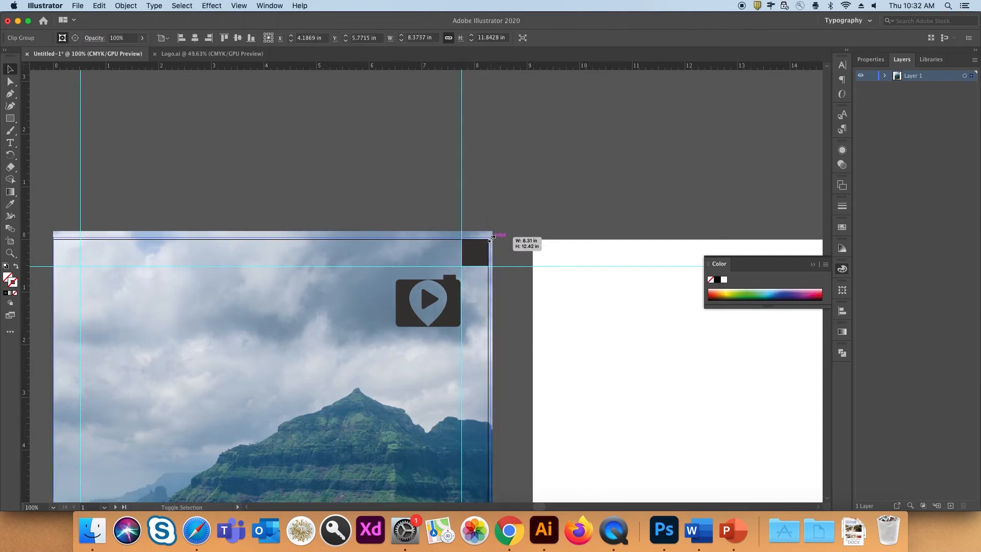
click(511, 233)
Nudge the camera logo up until its top edge meets the horizontal margin guide.
scroll(452, 184, down, 10)
click(450, 183)
key(Up)
key(Up)
key(Up)
key(Up)
key(Up)
key(Up)
key(Up)
key(Up)
key(Up)
key(Up)
key(Up)
key(Up)
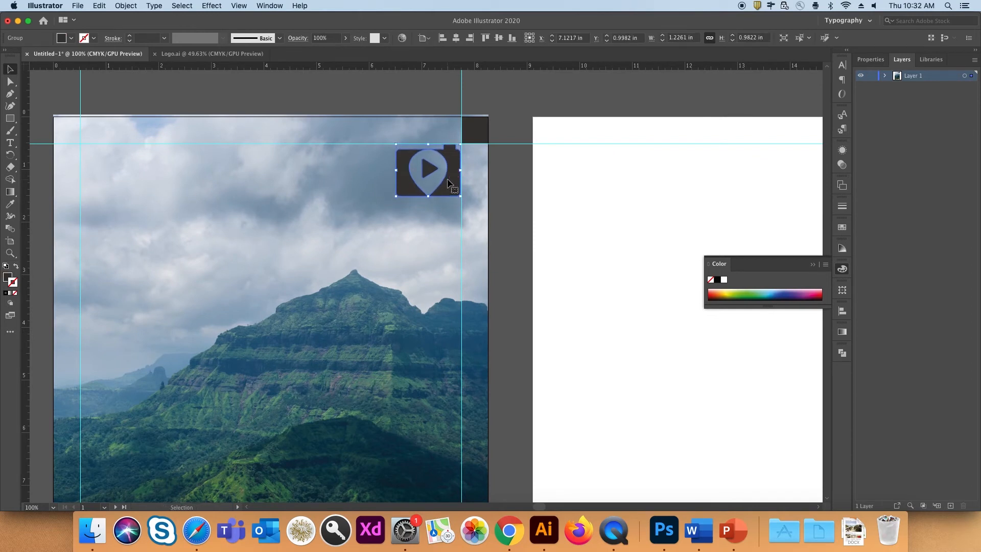
Move the 0.5 in square into the cover's lower-right corner and place a horizontal margin guide 0.5 in above the bottom edge.
scroll(497, 262, down, 15)
scroll(497, 262, up, 20)
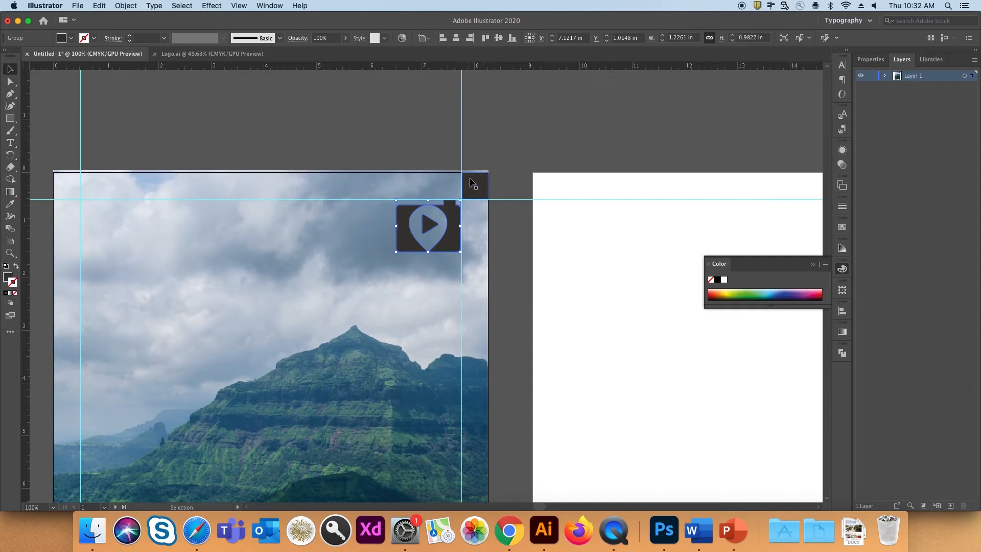
click(475, 185)
click(512, 38)
scroll(448, 342, down, 20)
scroll(489, 283, up, 8)
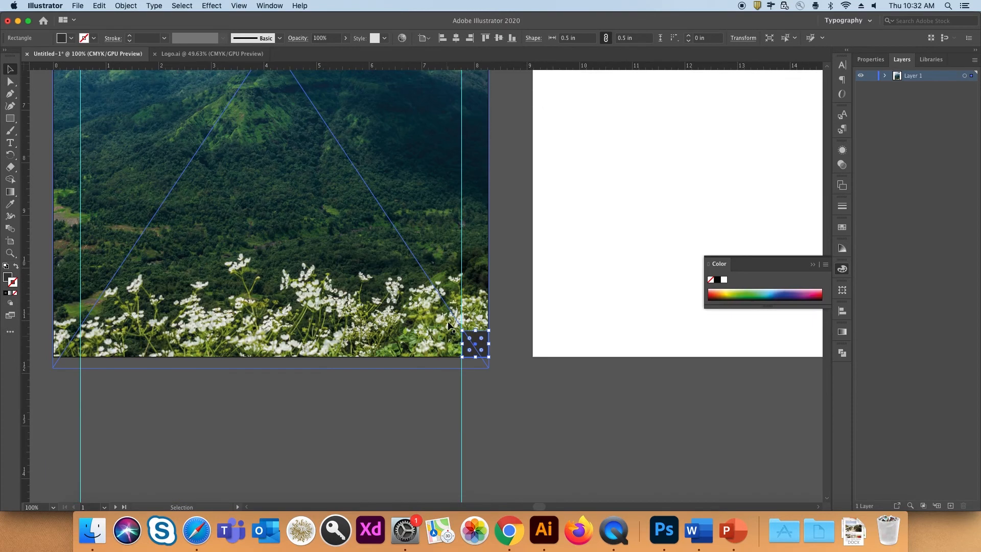
drag(489, 283, 495, 329)
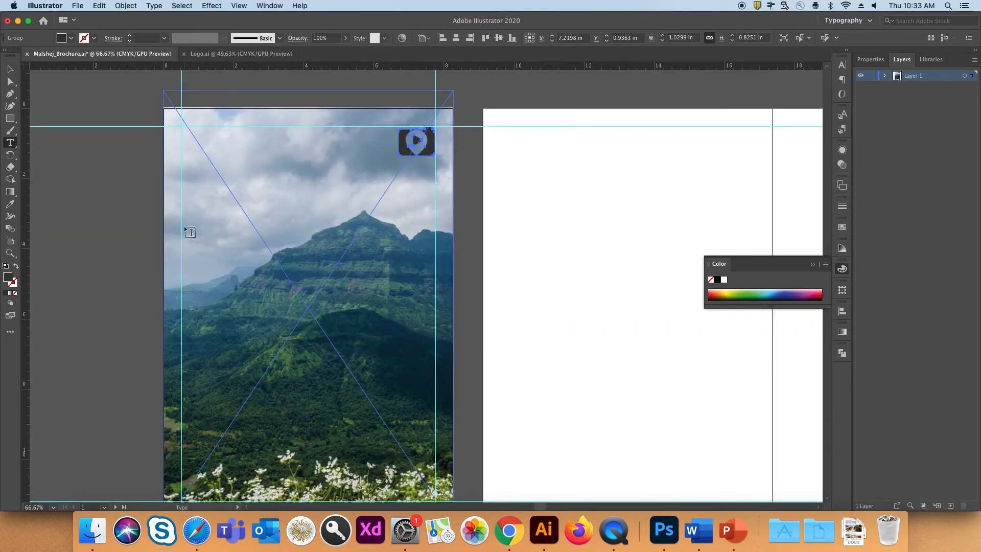
Add the heading DISCOVER at the cover's left margin guide and enlarge it to 45 pt.
click(189, 230)
text(DISCOVER)
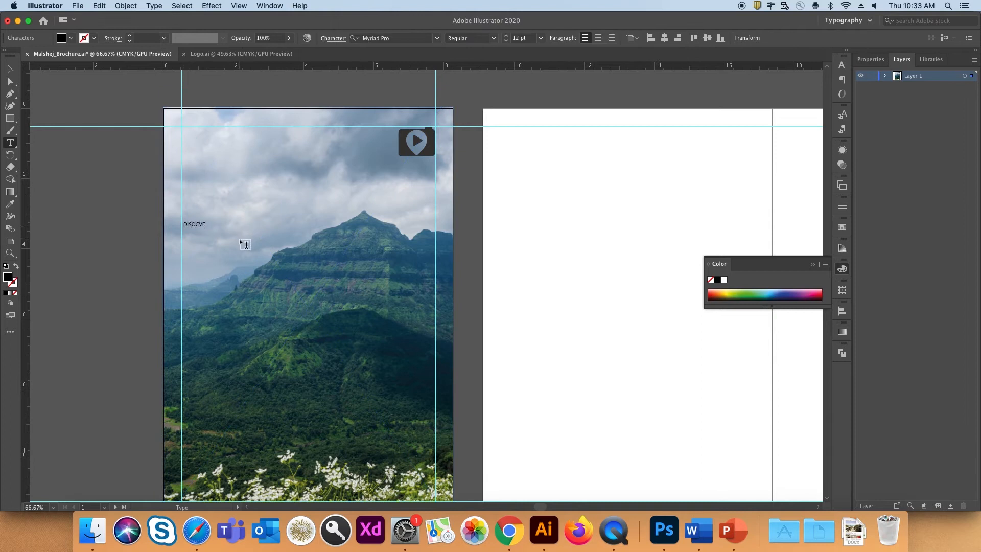
key(super+a)
click(506, 36)
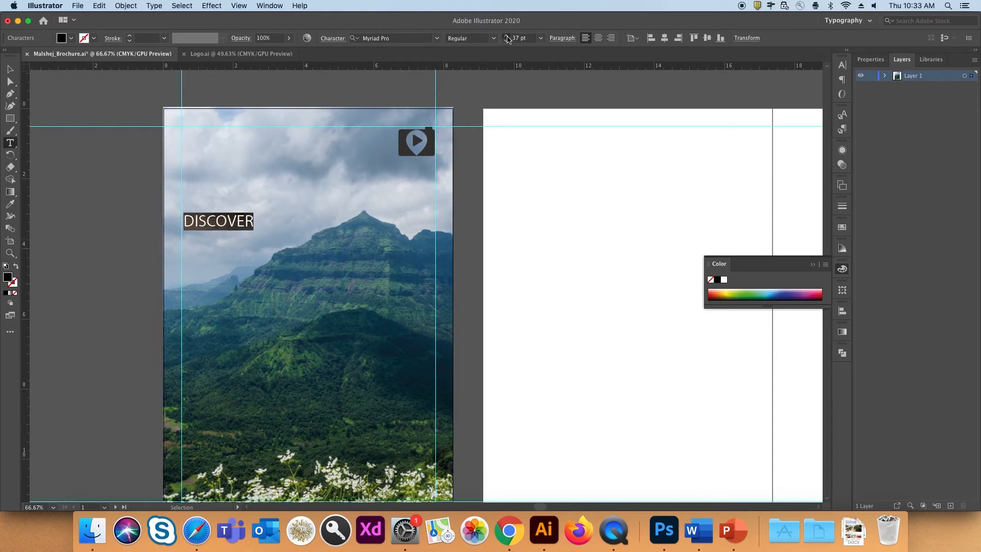
Set the DISCOVER heading in Candal at 49 pt and give it the near-white fill FFFFFA.
click(404, 38)
text(CAN)
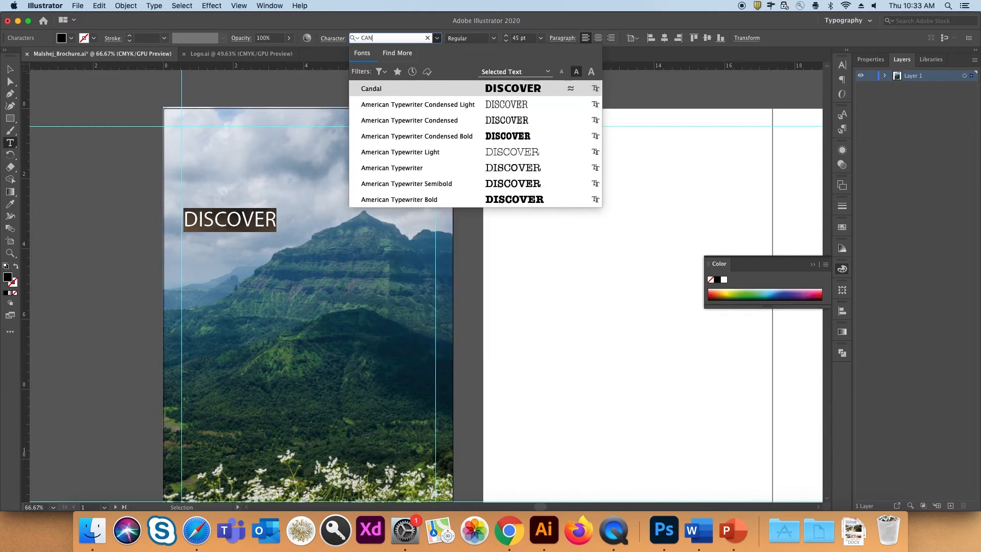
click(412, 88)
scroll(519, 38, up, 6)
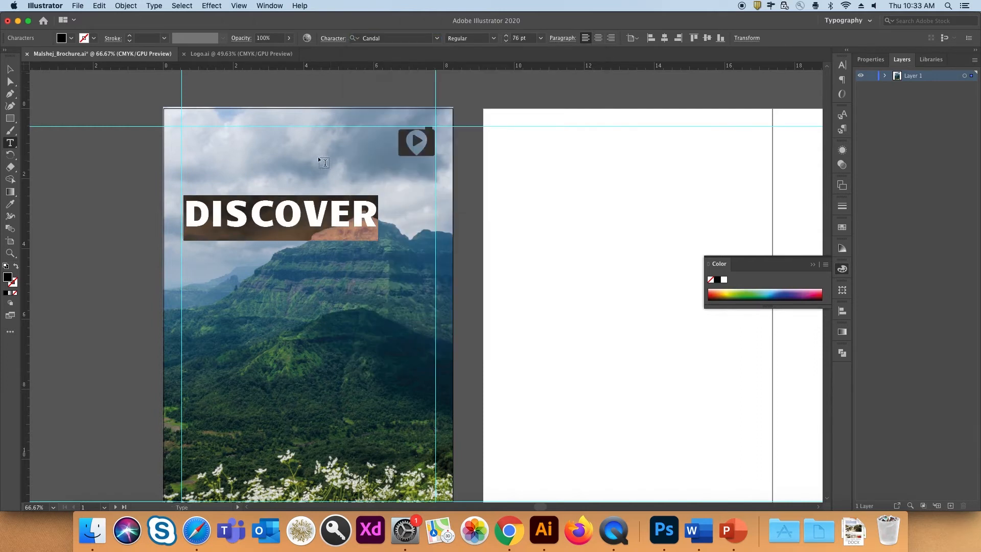
scroll(519, 37, down, 5)
key(Escape)
click(10, 72)
double_click(7, 277)
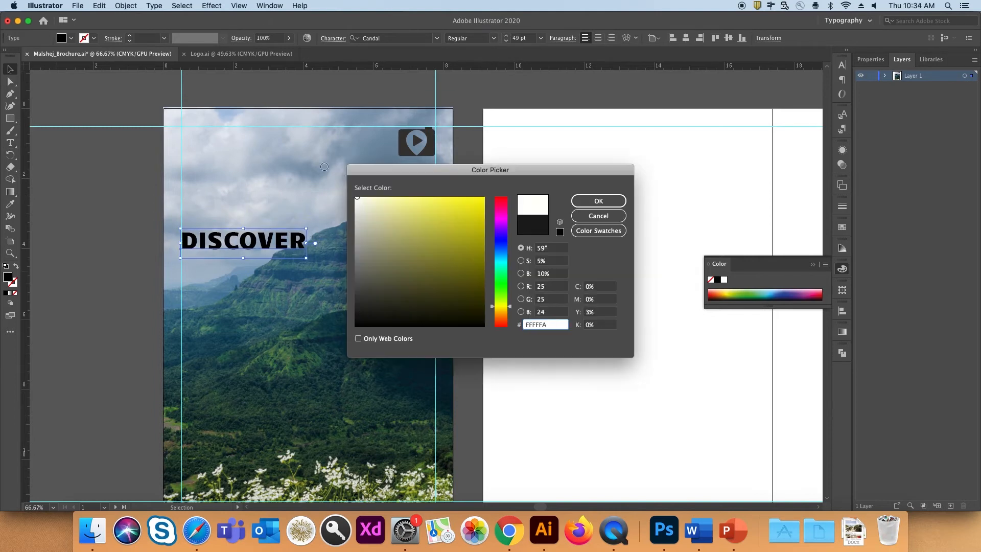
click(598, 201)
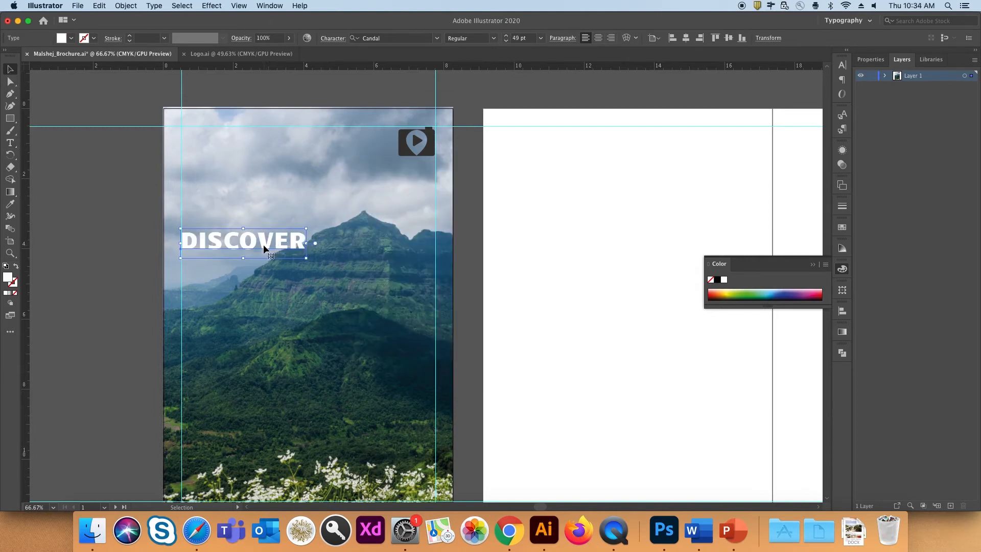
Duplicate the DISCOVER heading directly below it and replace the copy's text with MALSHEJ.
drag(264, 248, 272, 325)
key(t)
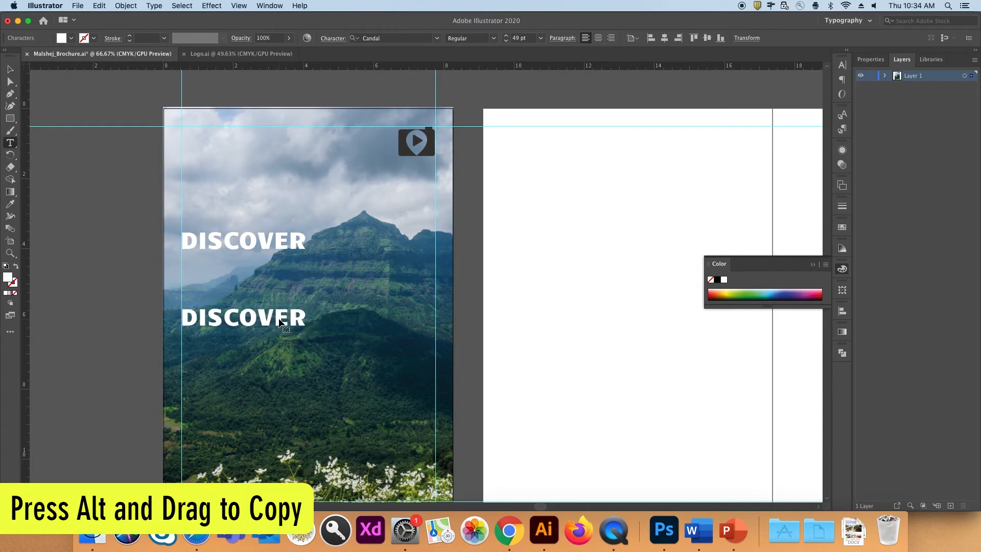
double_click(189, 319)
text(MALSHEJ)
Enlarge MALSHEJ to 110 pt so that it spans the width between the side margin guides.
key(super+a)
click(506, 35)
click(507, 39)
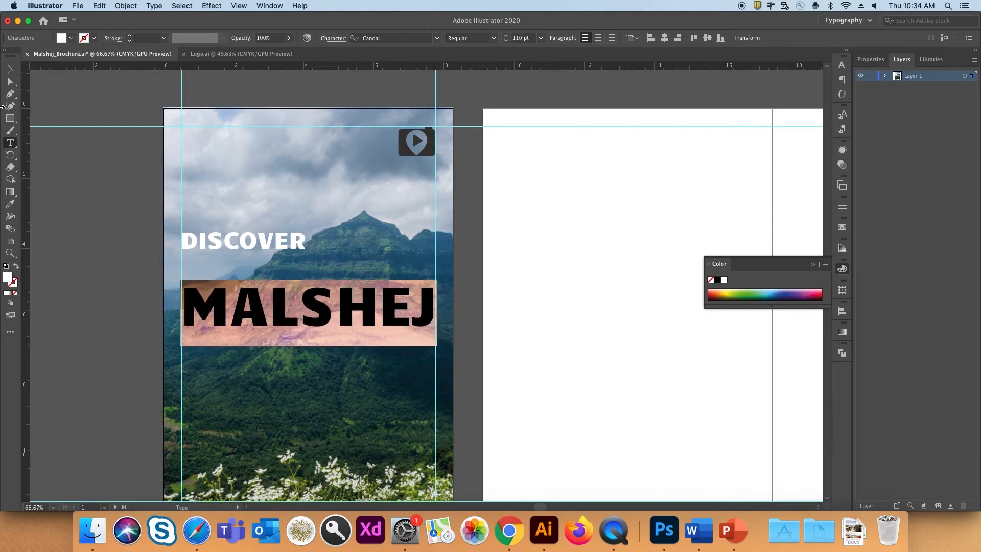
key(Escape)
click(598, 38)
Draw a text box in the cover's upper-left margin corner and insert the tagline "A monsoon getaway like no other!" from Word.
click(701, 541)
click(544, 530)
click(10, 143)
drag(184, 128, 266, 172)
text(A)
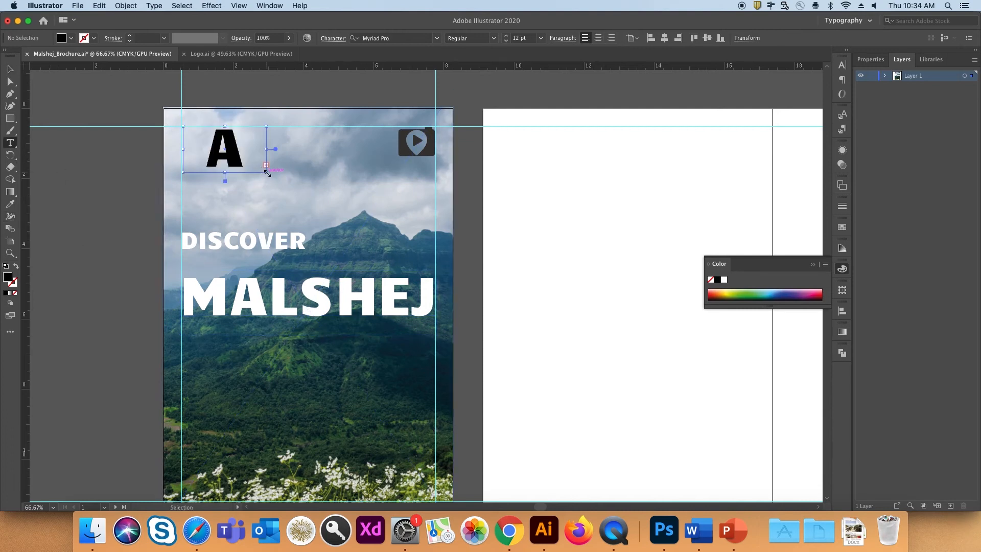
Set the tagline in Fira Sans Regular at 13 pt, aligned left.
key(super+a)
click(388, 37)
text(Fi)
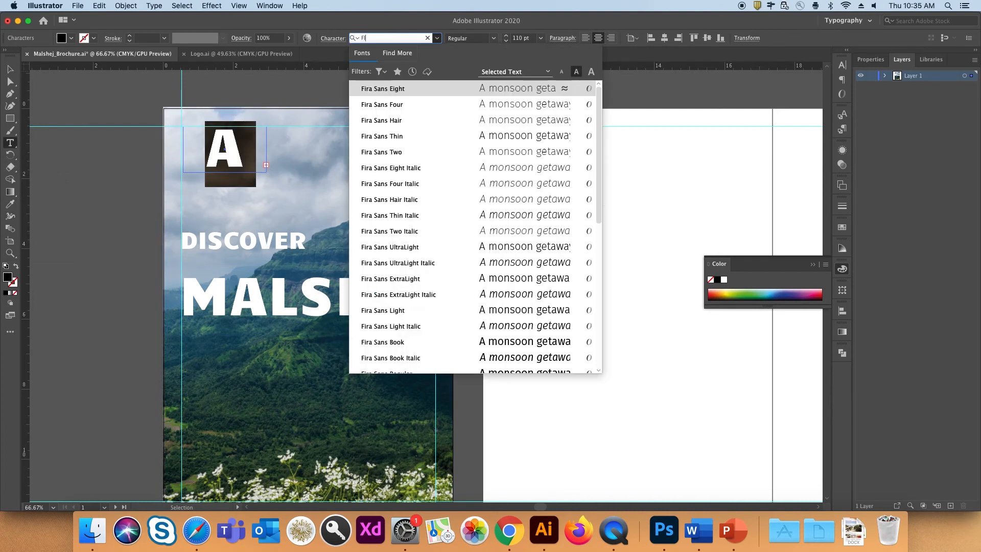
key(Down)
key(Down)
key(Down)
key(Down)
key(Down)
key(Down)
key(Down)
key(Down)
key(Down)
key(Down)
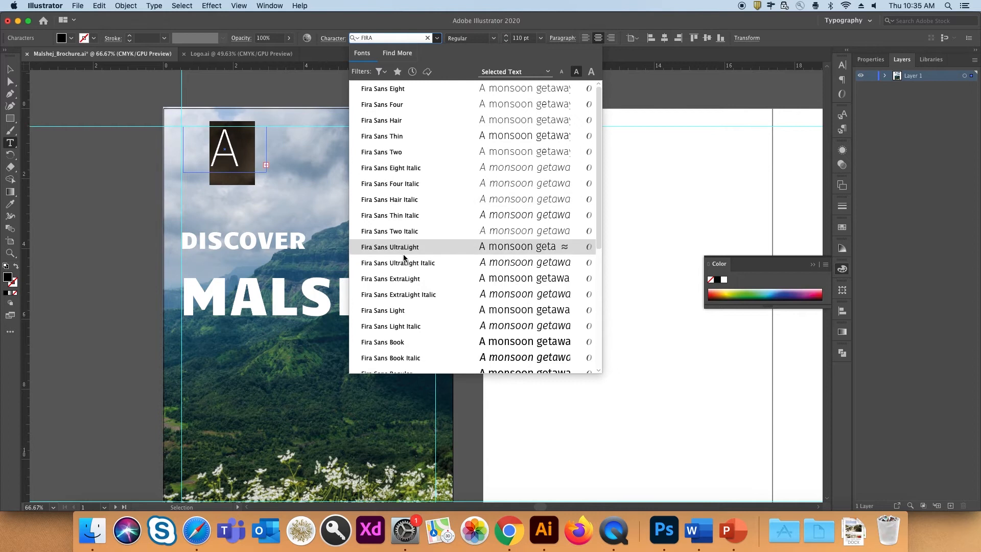
scroll(406, 276, down, 5)
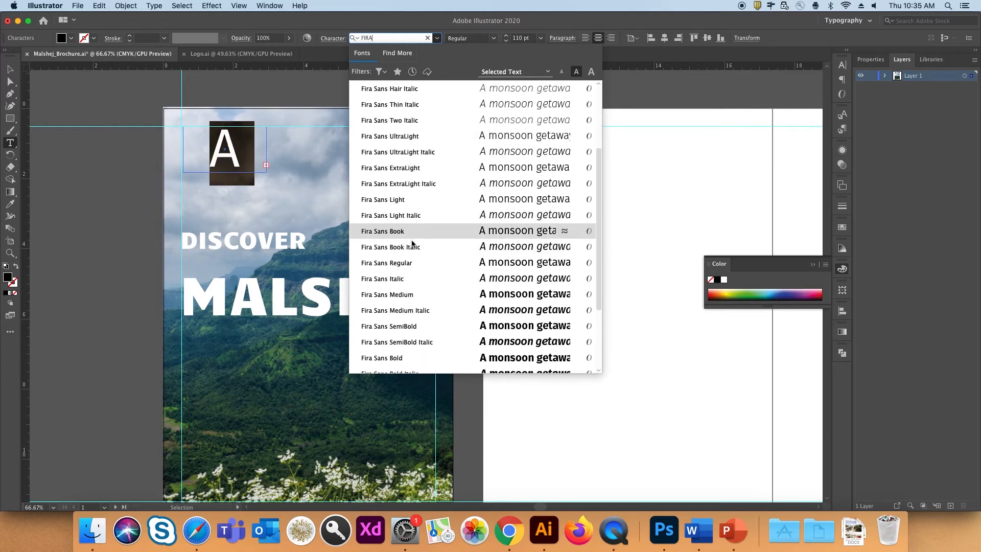
click(409, 264)
click(506, 41)
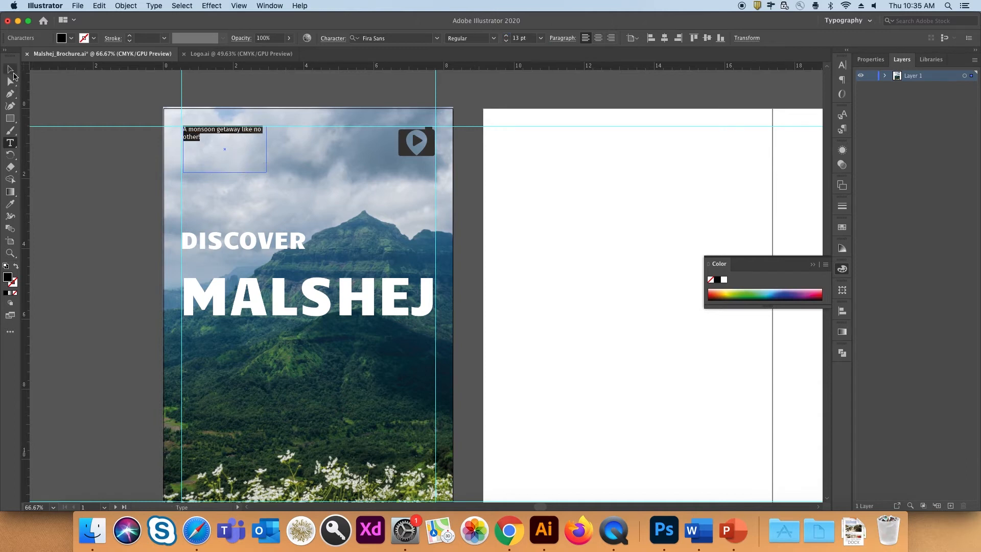
Narrow the tagline's text box so it wraps to three lines, and set its size to 14 pt.
click(11, 70)
drag(267, 149, 226, 150)
click(505, 36)
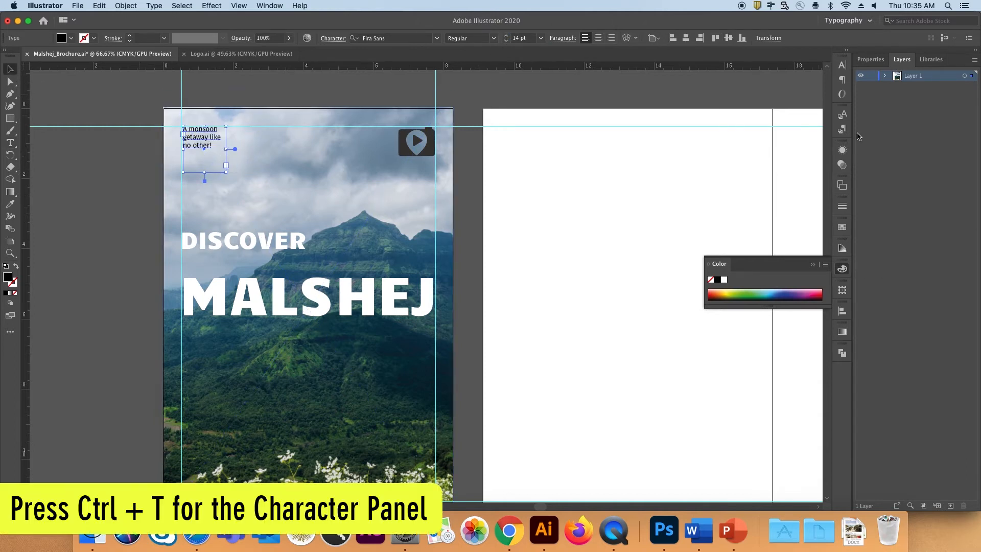
Set the tagline's leading to 16 pt and shorten its text box to fit the three lines.
key(super+t)
click(790, 109)
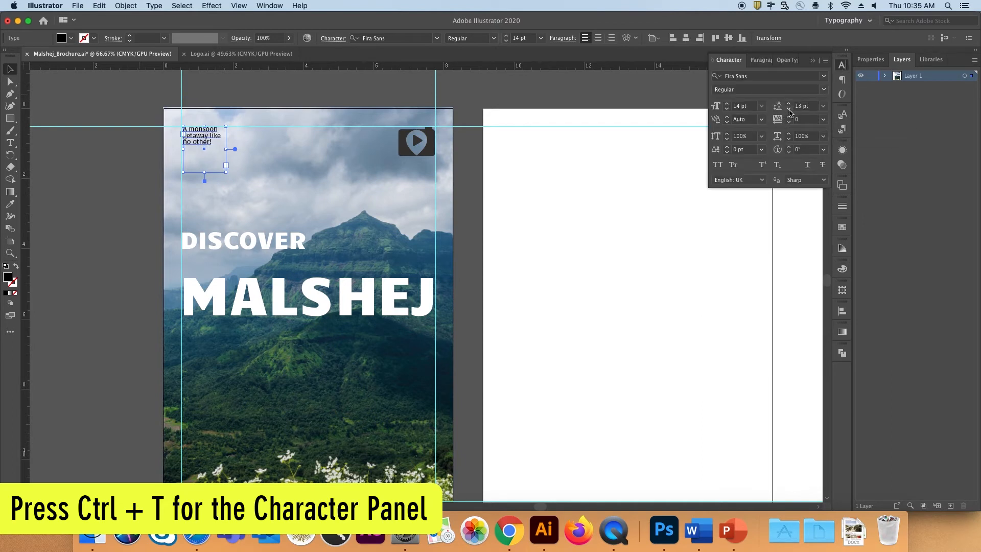
click(789, 105)
click(789, 112)
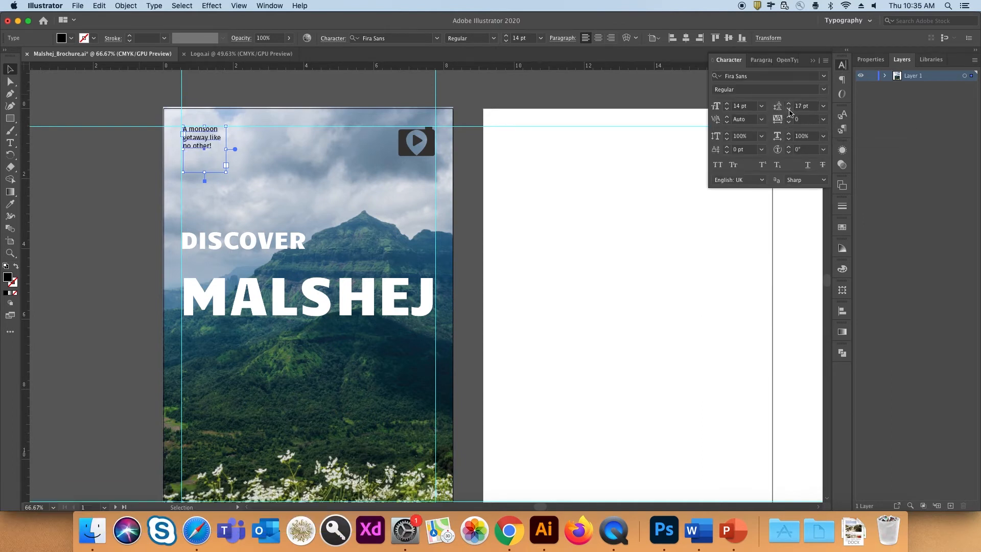
drag(208, 150, 207, 148)
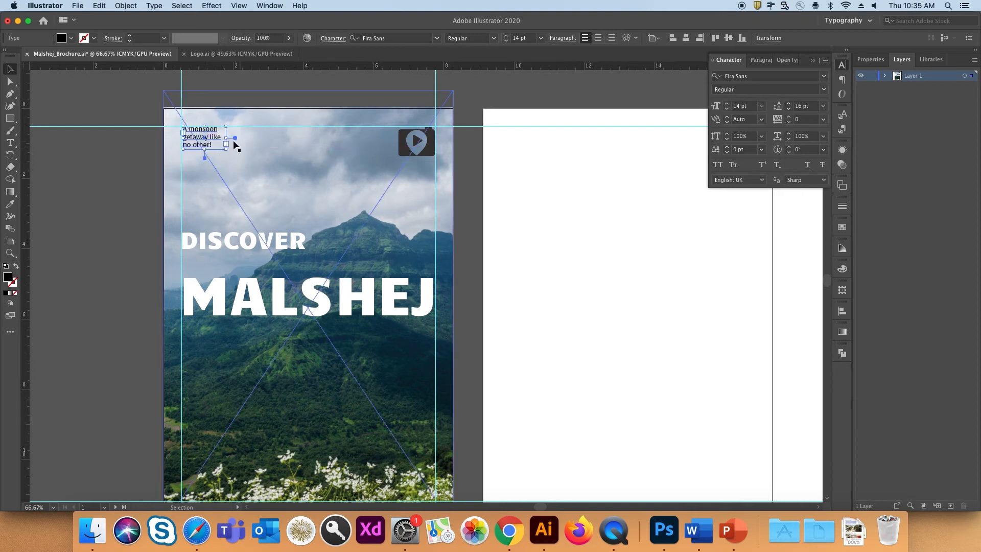
Centre the tagline vertically on the camera logo, using the logo as key object, and deselect both.
shift+click(402, 156)
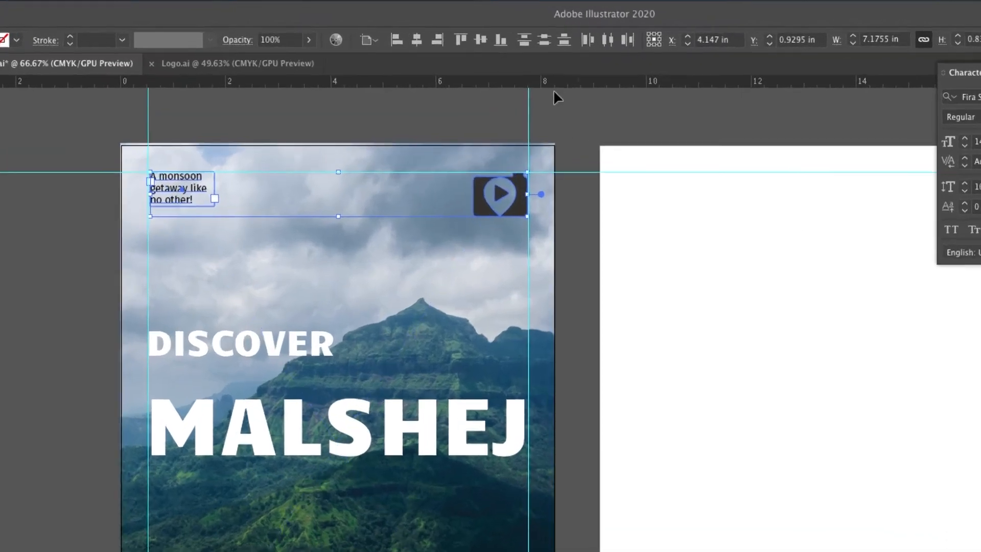
click(335, 40)
click(423, 85)
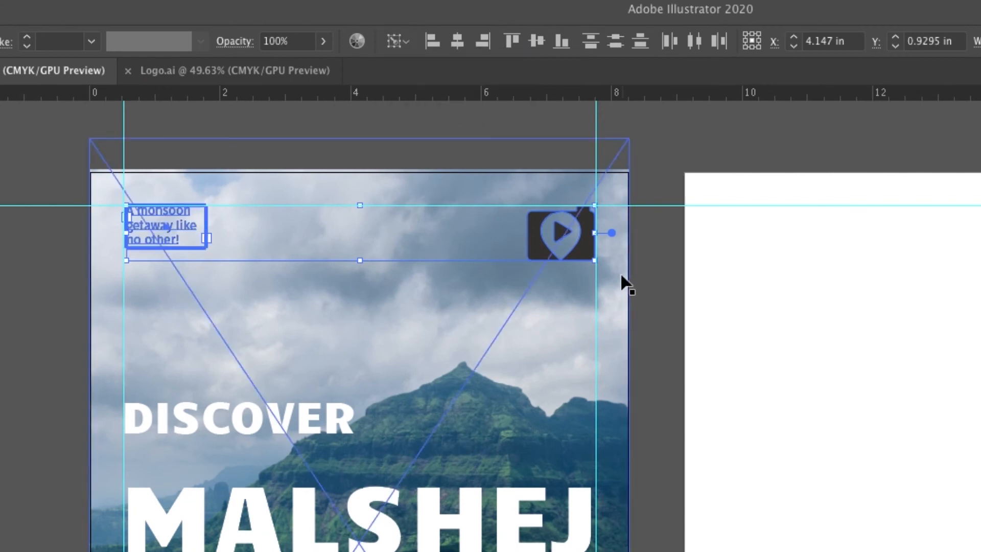
click(590, 254)
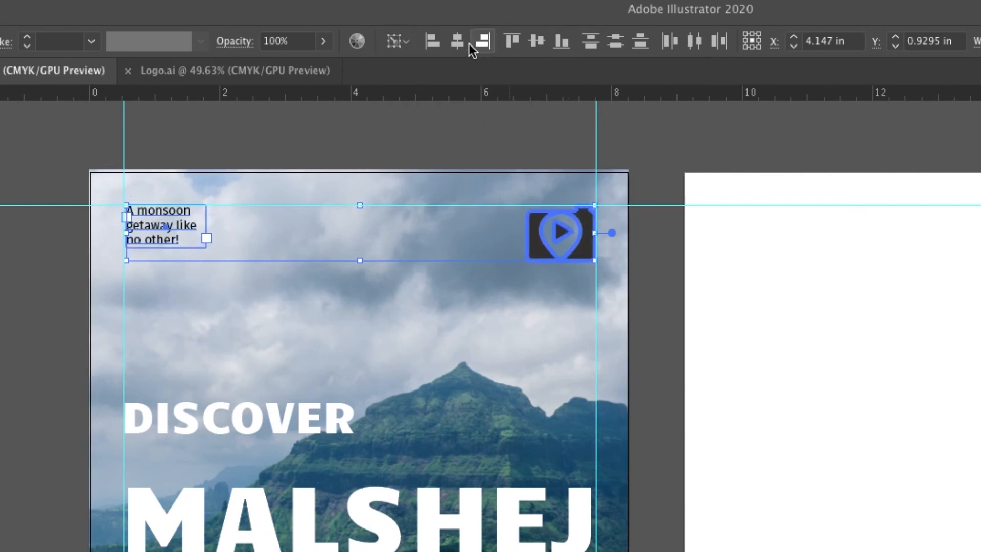
click(537, 41)
key(ctrl+shift+a)
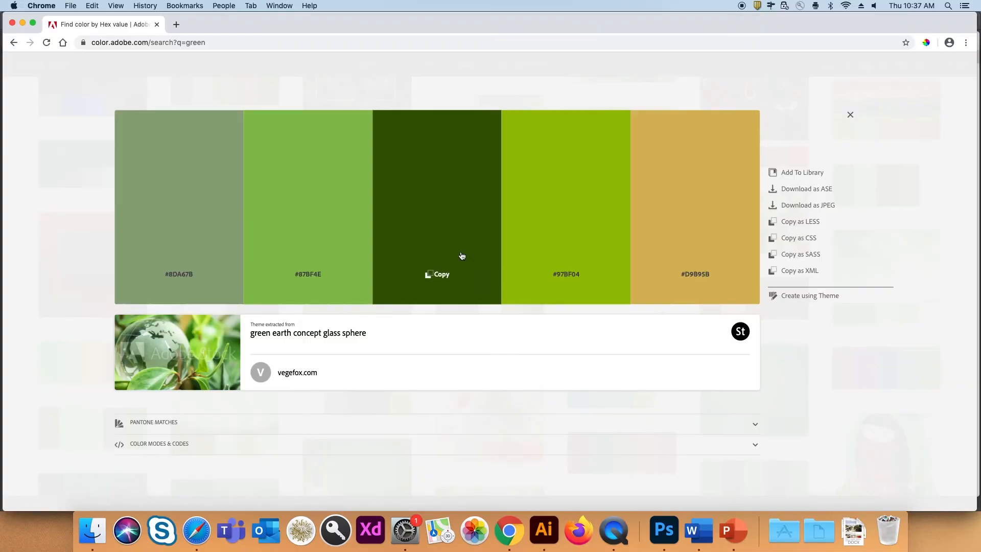
Copy the dark green #365902 from the Adobe Color palette in Chrome and apply it as the tagline's fill in Illustrator.
click(441, 276)
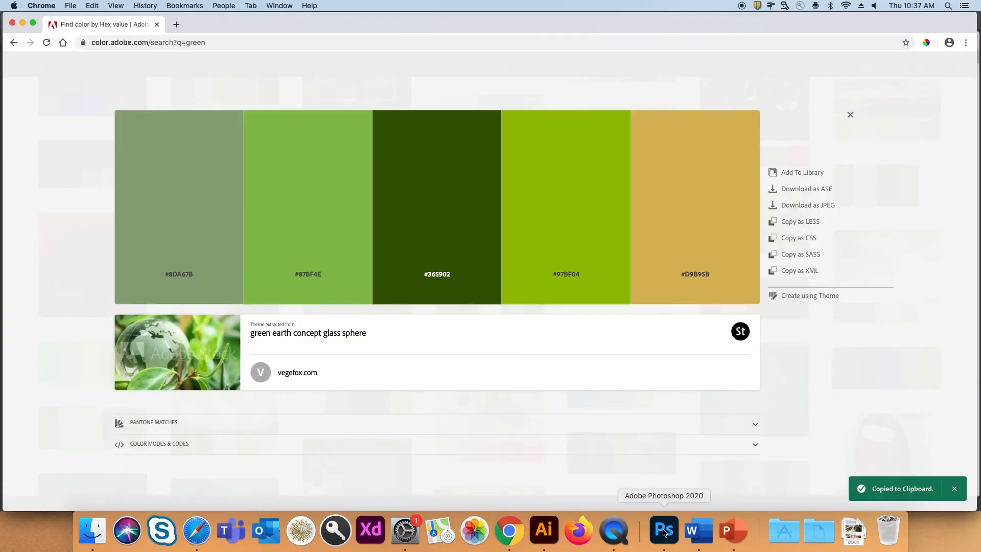
click(544, 530)
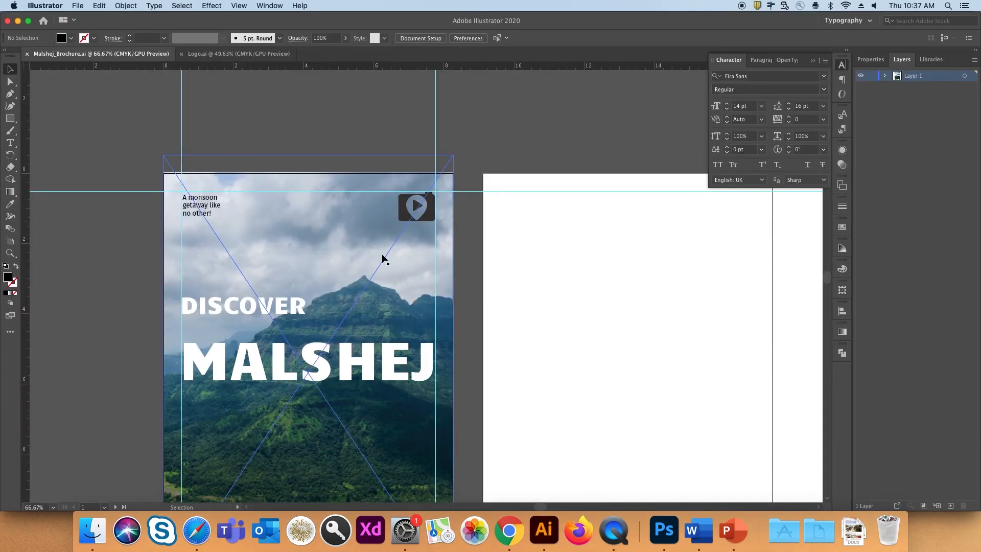
click(222, 214)
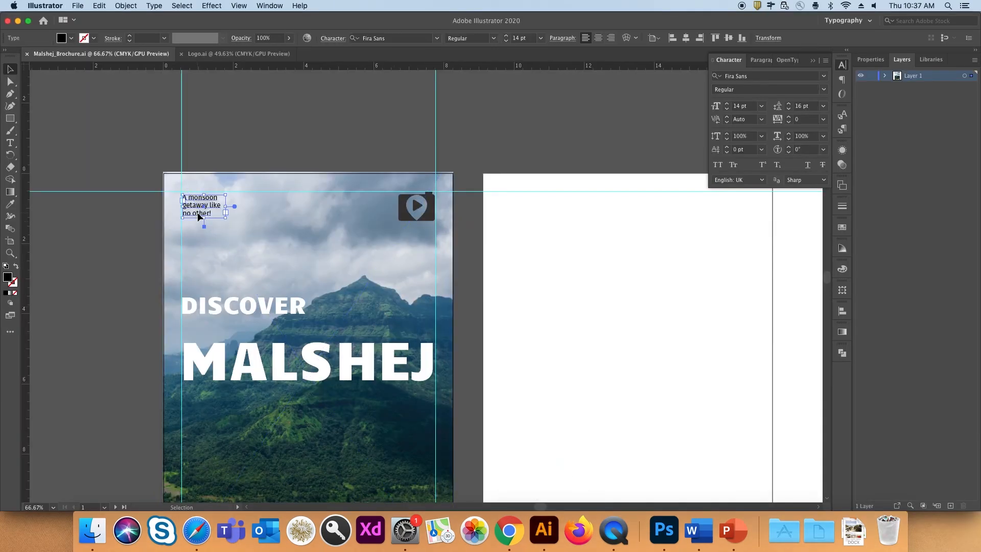
double_click(7, 282)
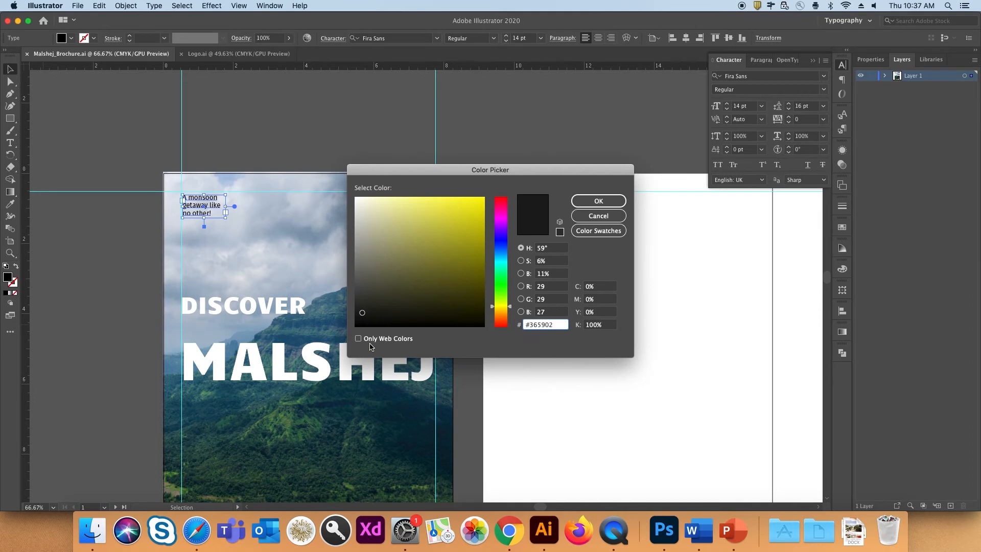
click(599, 201)
click(578, 290)
click(247, 236)
Fill the camera logo on the cover with the same dark green, 365902.
drag(407, 210, 399, 198)
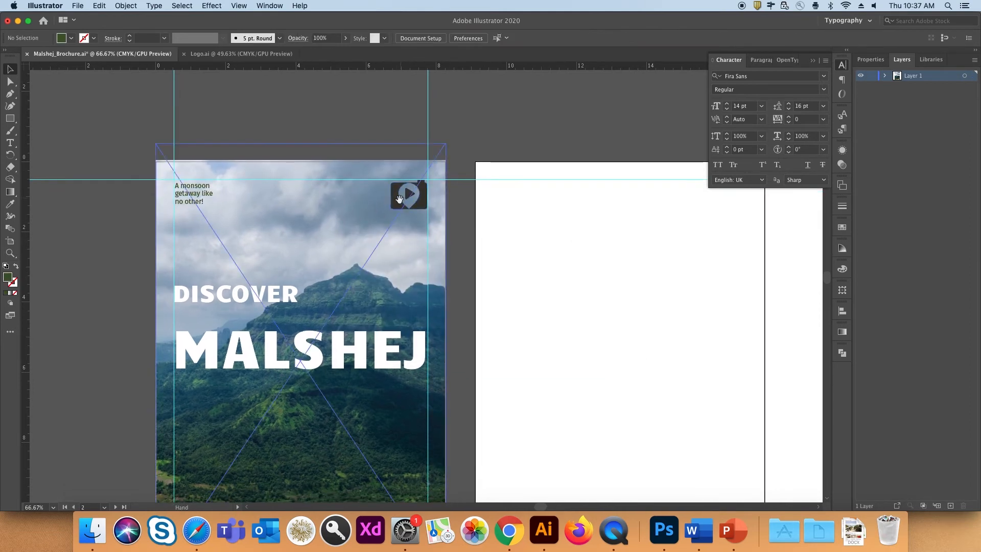
double_click(7, 278)
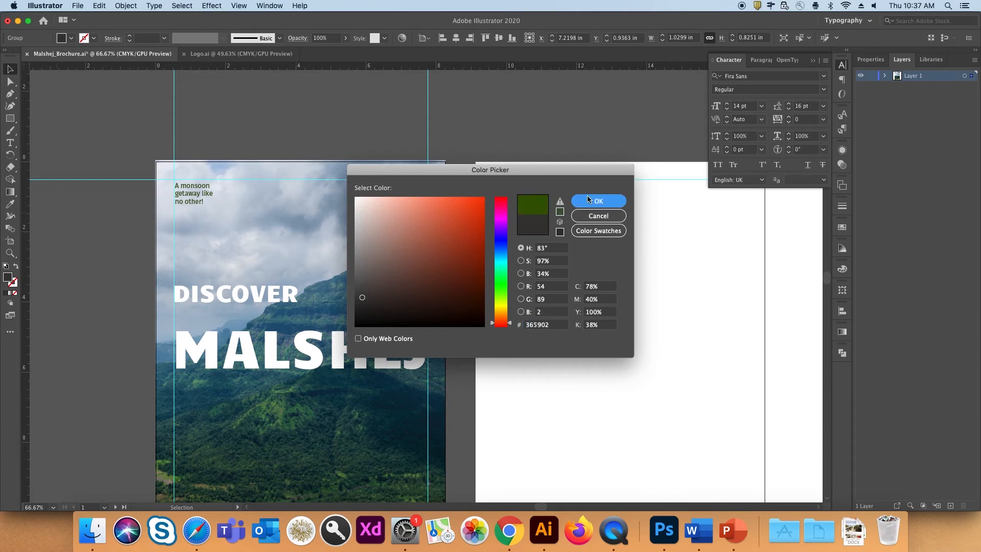
click(589, 201)
Copy the DISCOVER and MALSHEJ headings together and move the copies horizontally off the cover onto the pasteboard beside it.
scroll(286, 307, down, 5)
click(245, 223)
drag(259, 226, 35, 225)
key(shift+Left)
key(shift+Left)
key(shift+Left)
key(shift+Left)
key(shift+Left)
key(shift+Left)
key(shift+Left)
key(shift+Left)
key(shift+Left)
key(shift+Left)
key(shift+Left)
key(shift+Left)
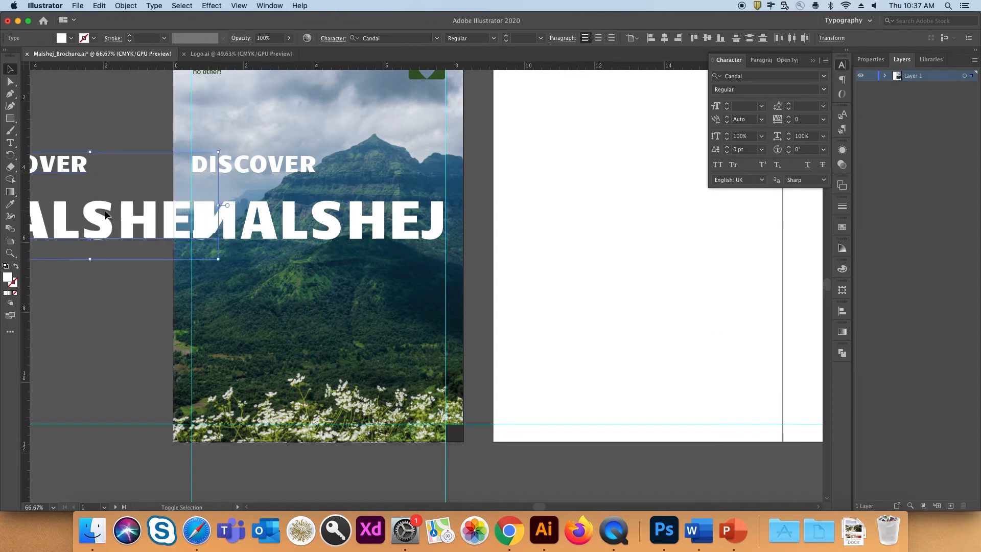
key(shift+Left)
key(shift+Left)
key(shift+Left)
key(shift+Left)
key(shift+Left)
key(shift+Left)
key(shift+Left)
key(shift+Left)
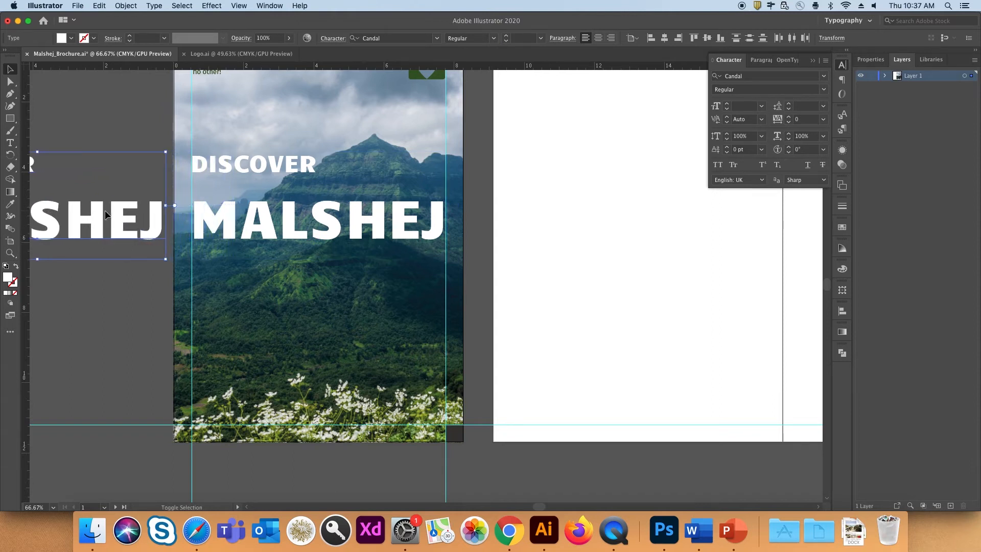
Convert the DISCOVER and MALSHEJ headings on the cover to outlines.
click(255, 177)
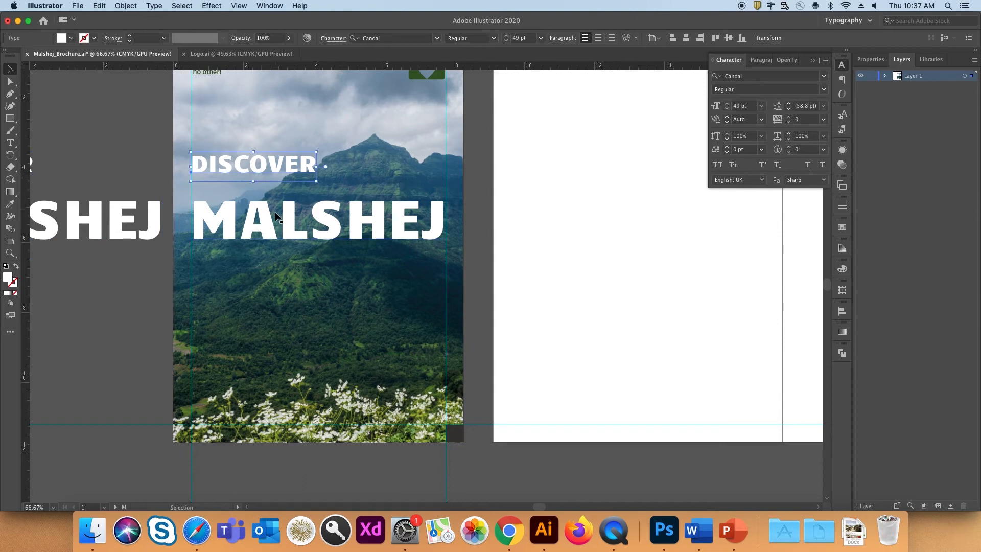
shift+click(279, 227)
click(154, 6)
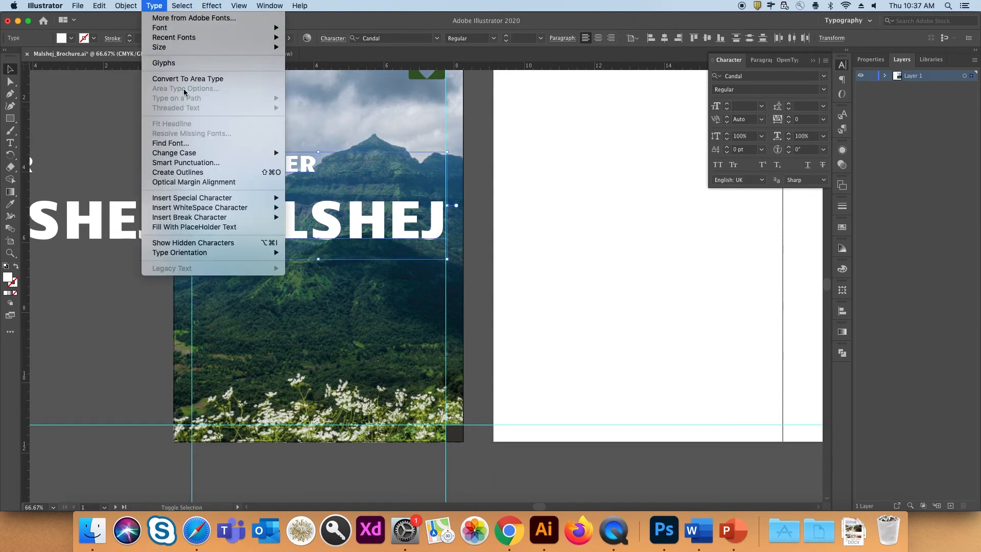
click(203, 177)
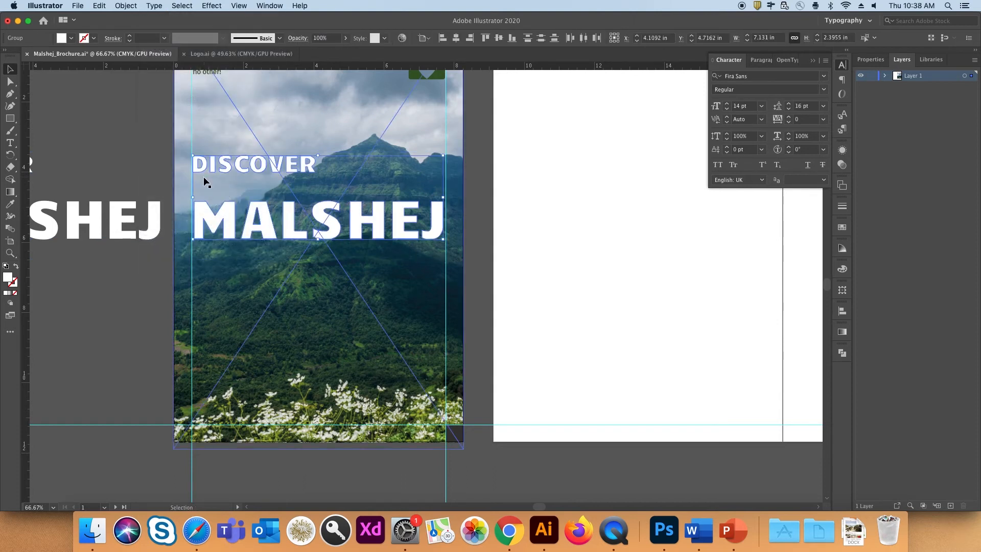
Nudge the outlined DISCOVER heading on the cover down slightly towards the mountain slope.
click(136, 156)
click(295, 173)
key(a)
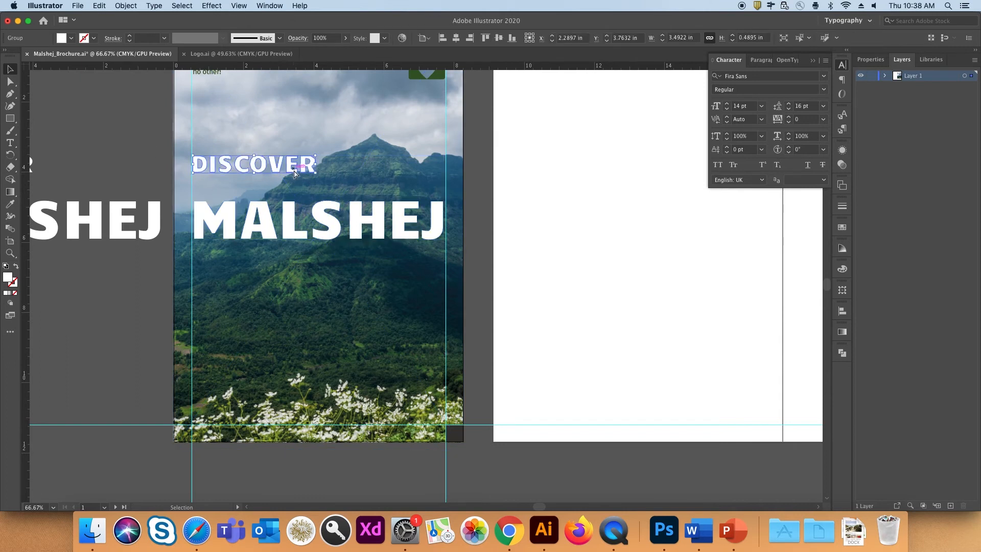
key(super+equal)
key(super+equal)
key(super+equal)
key(super+equal)
key(v)
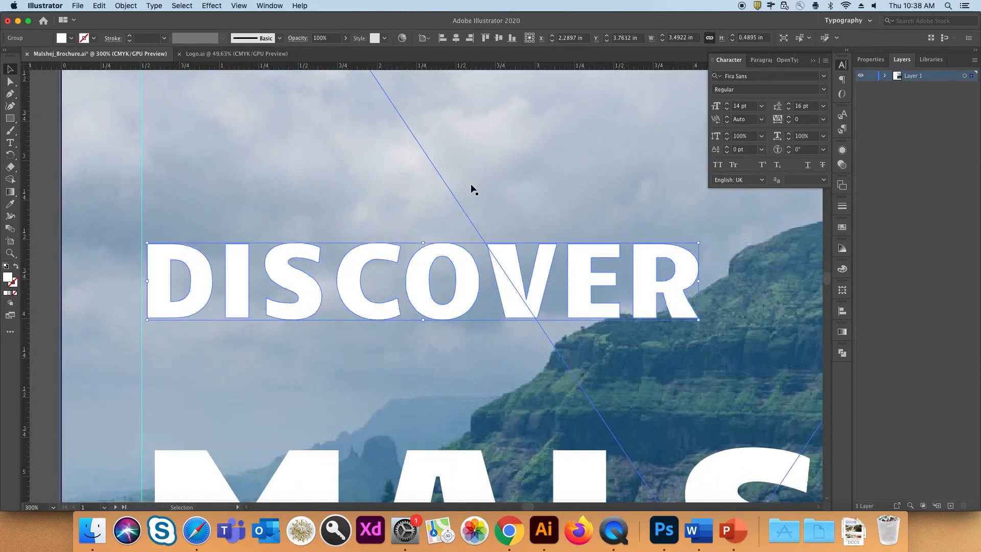
scroll(471, 191, right, 5)
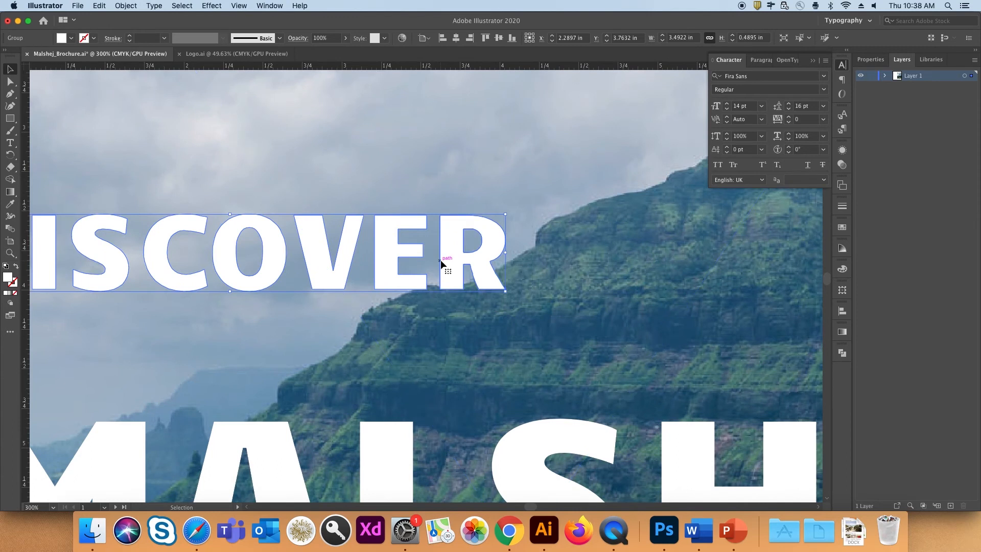
key(Down)
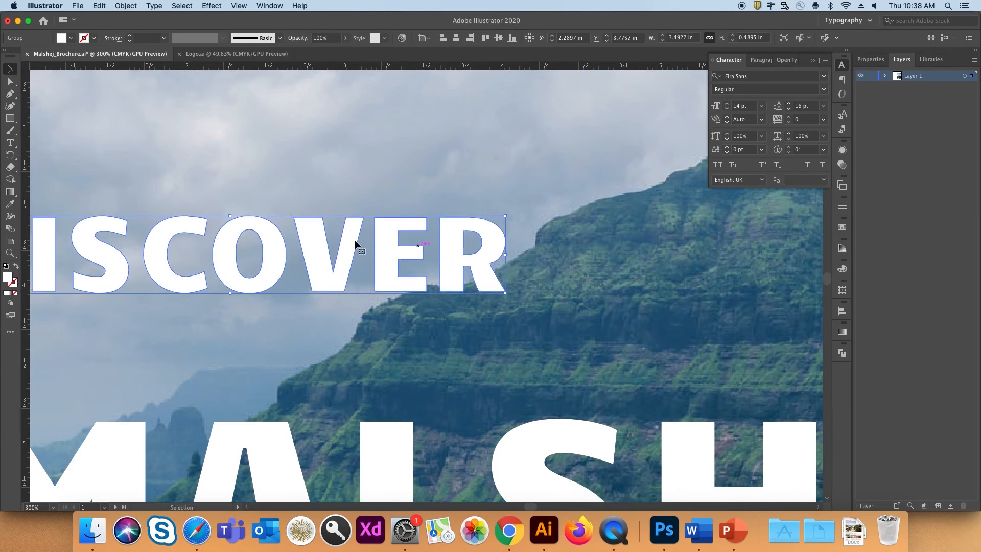
Draw a closed Pen tool shape whose upper edge follows the mountain ridge, covering the bases of the letters E and R in DISCOVER.
click(9, 99)
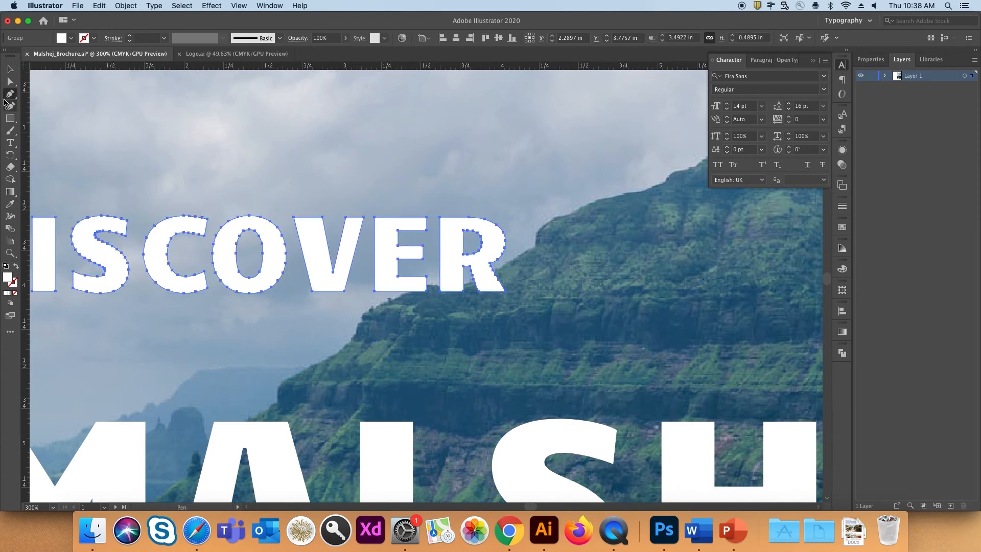
key(super+equal)
key(super+equal)
scroll(287, 186, right, 10)
scroll(288, 186, down, 5)
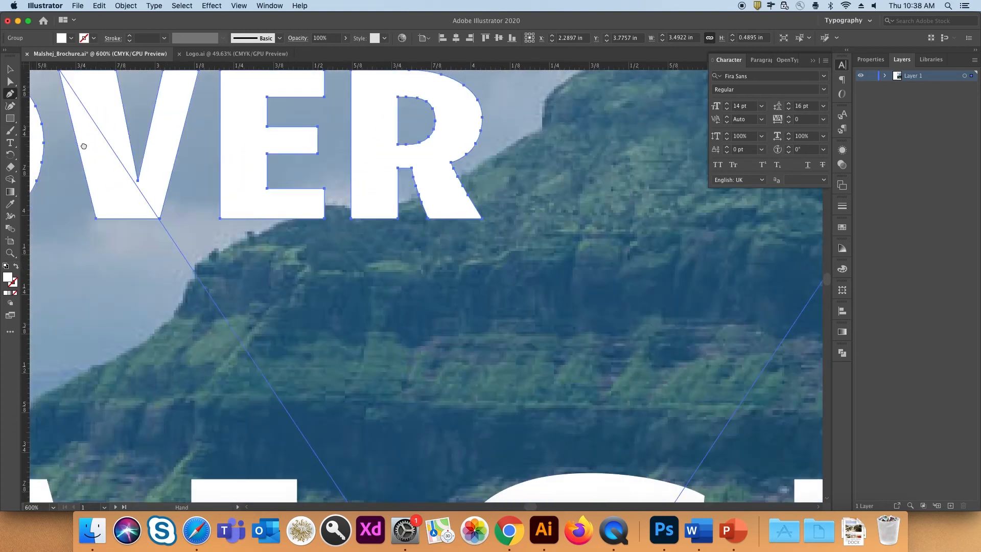
scroll(127, 209, up, 3)
click(231, 293)
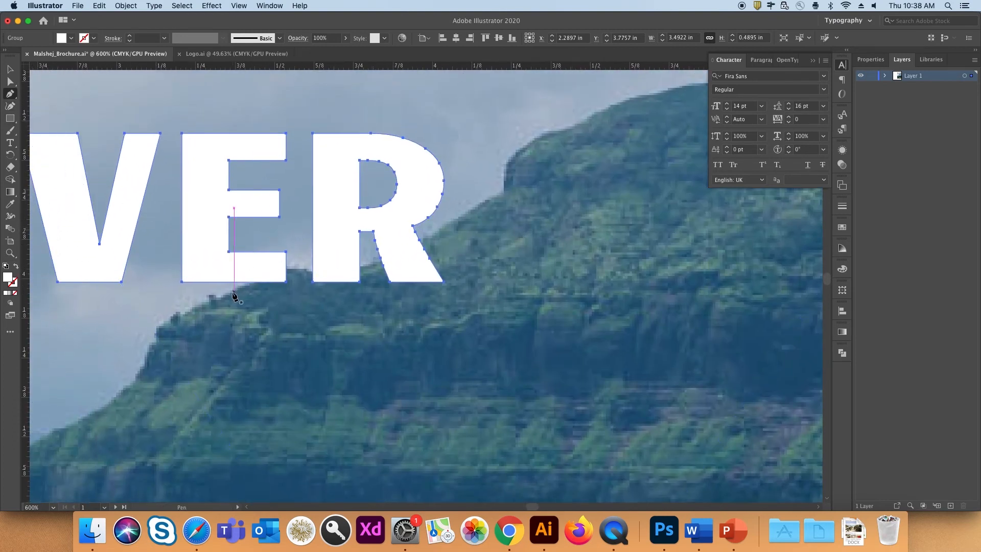
click(251, 282)
click(264, 274)
click(279, 274)
drag(299, 270, 310, 274)
drag(369, 266, 427, 245)
click(425, 242)
click(460, 256)
click(471, 296)
click(427, 317)
click(282, 317)
click(234, 292)
Ungroup the outlined DISCOVER heading into separate letters.
key(v)
drag(438, 298, 388, 288)
shift+click(390, 231)
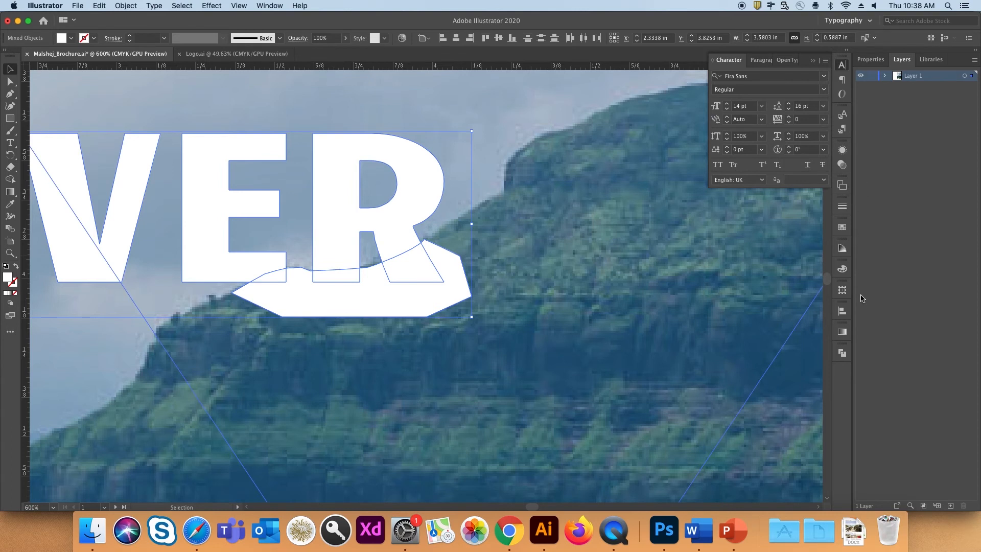
click(842, 353)
right_click(402, 240)
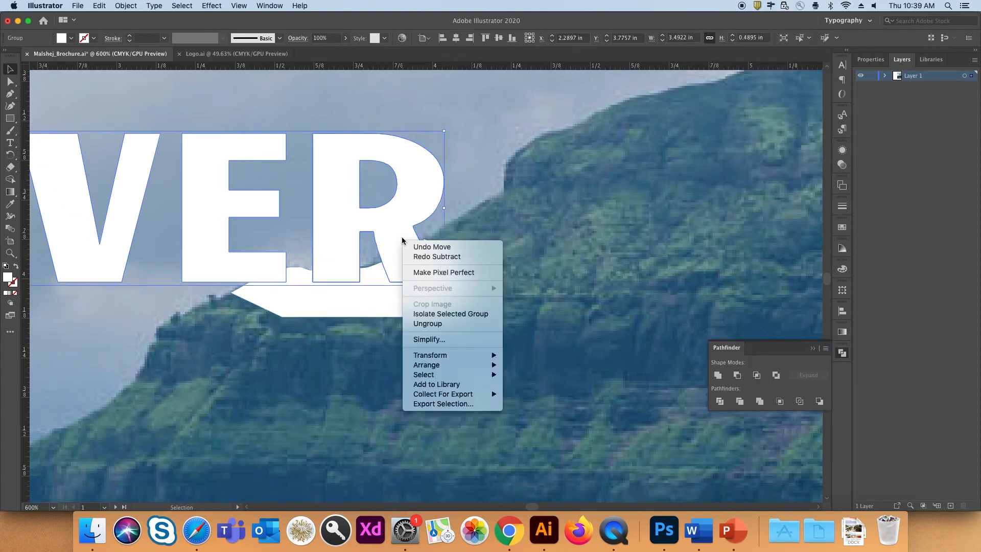
click(432, 326)
Subtract the ridge shape from the R and the E of DISCOVER with Pathfinder's Minus Front.
click(415, 282)
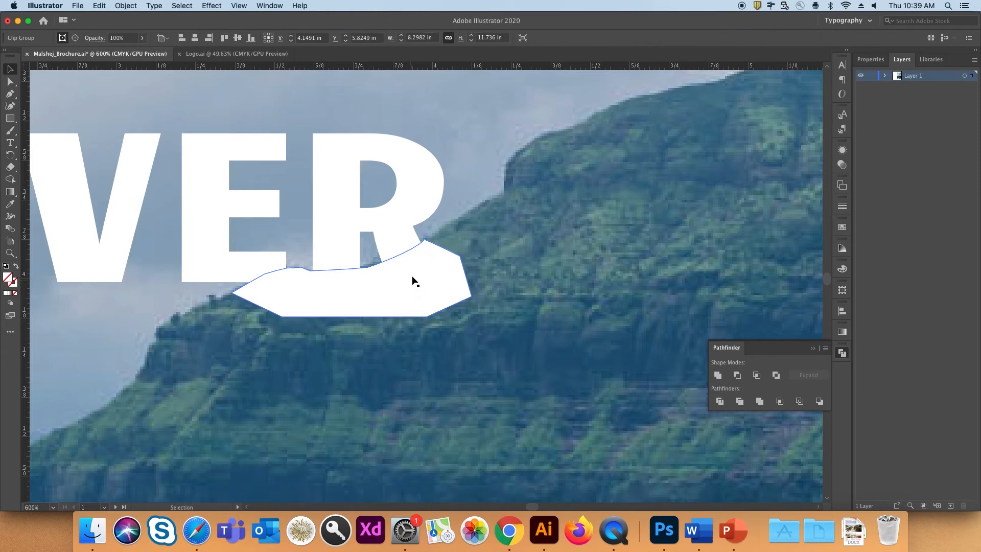
shift+click(388, 247)
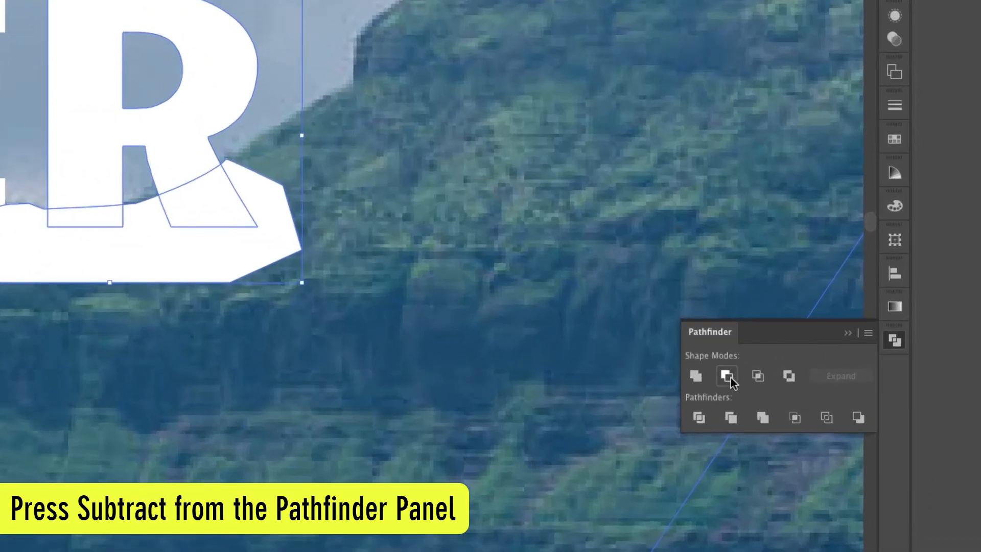
click(731, 380)
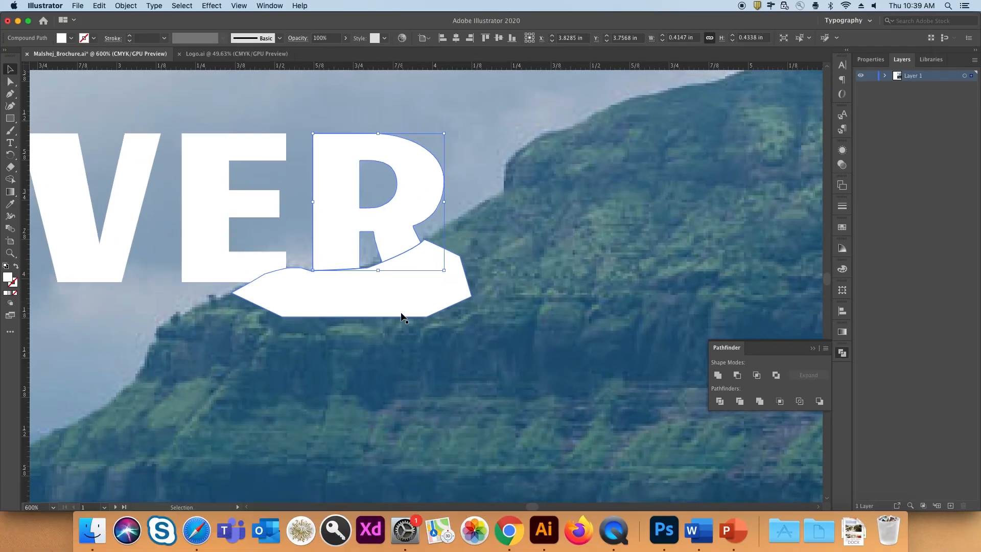
shift+click(236, 256)
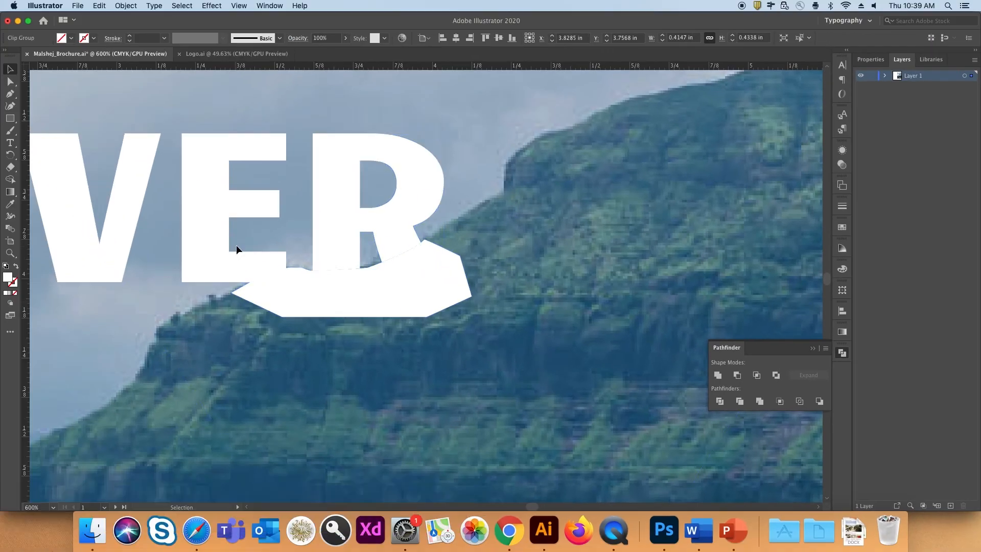
click(743, 379)
click(419, 341)
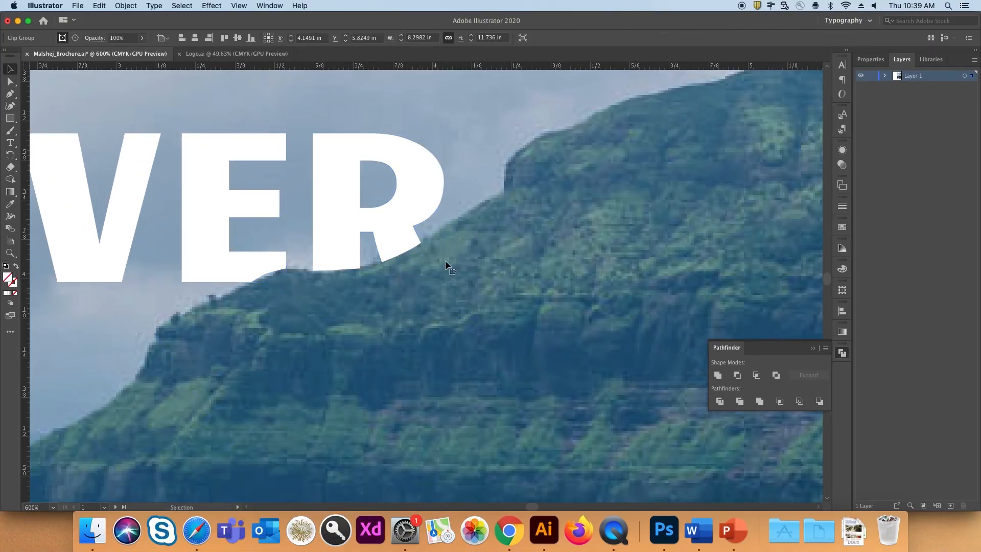
Group all the separate letters of the cover's DISCOVER heading.
scroll(447, 262, down, 8)
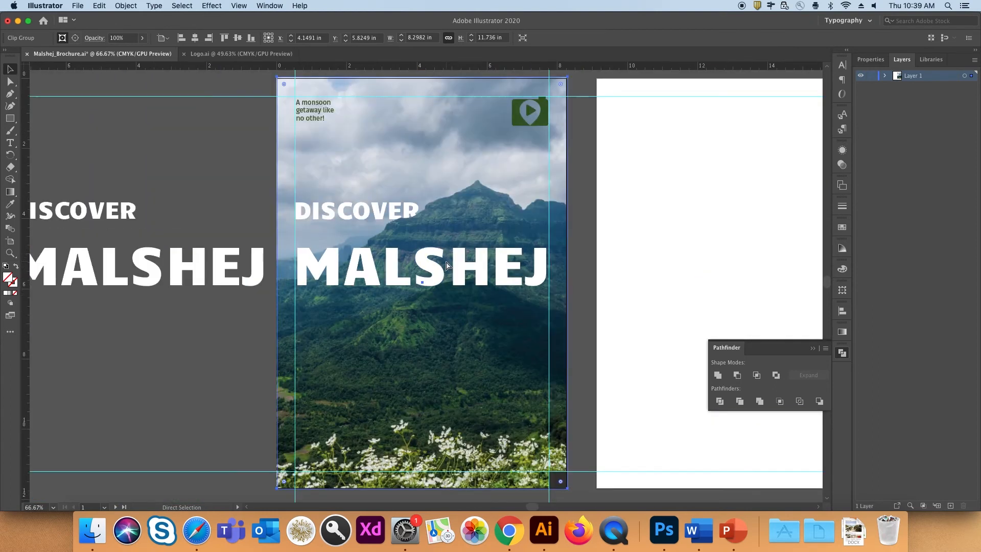
key(v)
click(379, 212)
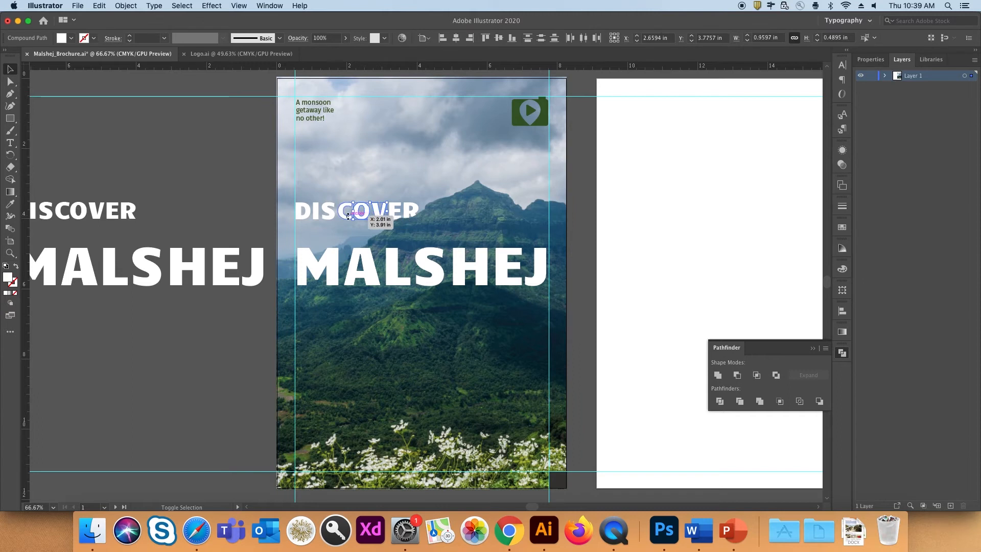
shift+click(344, 217)
shift+click(317, 215)
shift+click(303, 211)
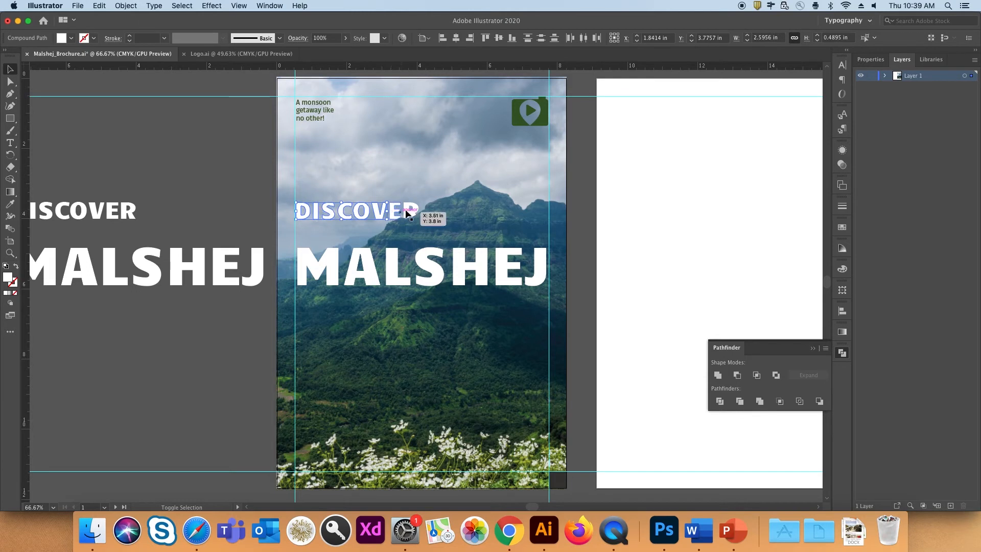
shift+click(402, 213)
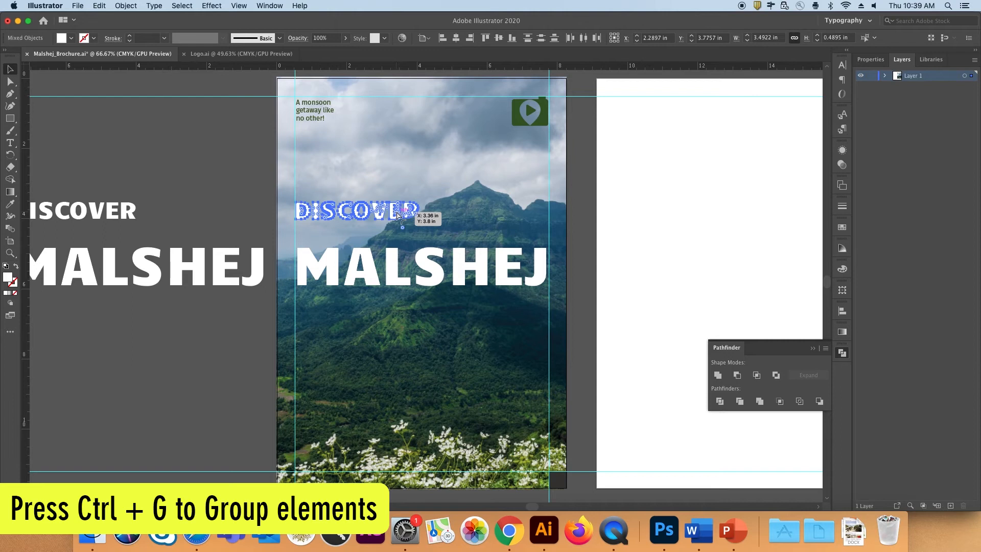
key(super+g)
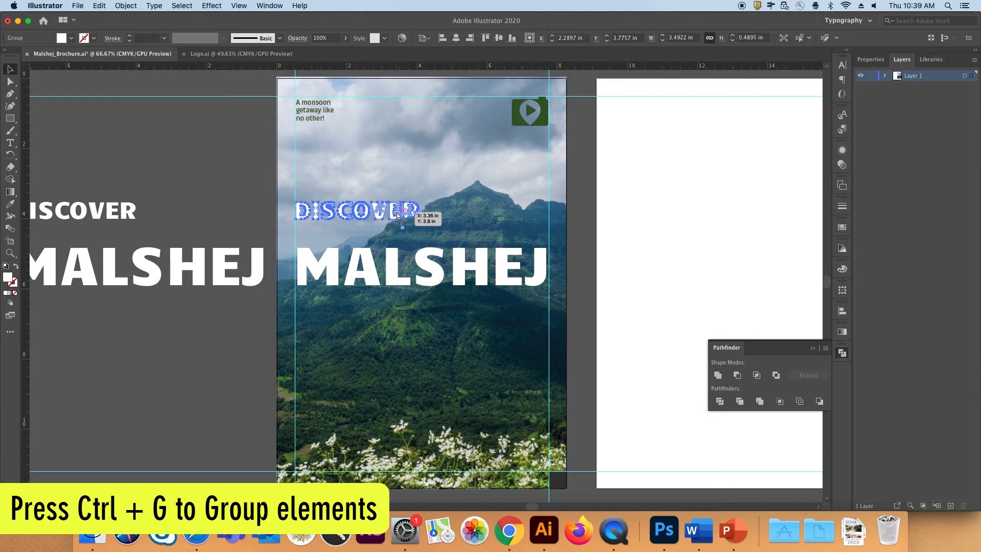
Start a Drop Shadow effect on the DISCOVER group in Multiply mode with 40% opacity.
click(842, 165)
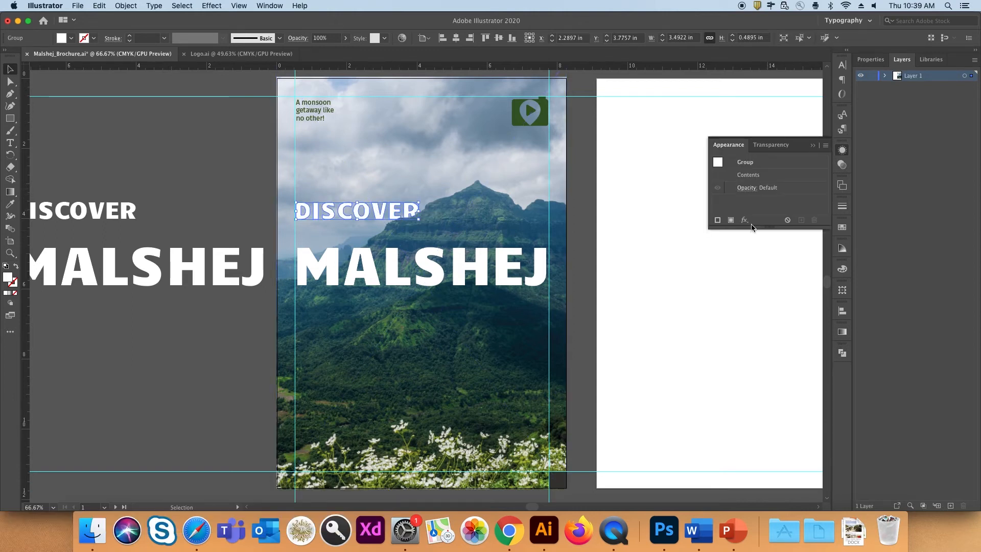
click(744, 219)
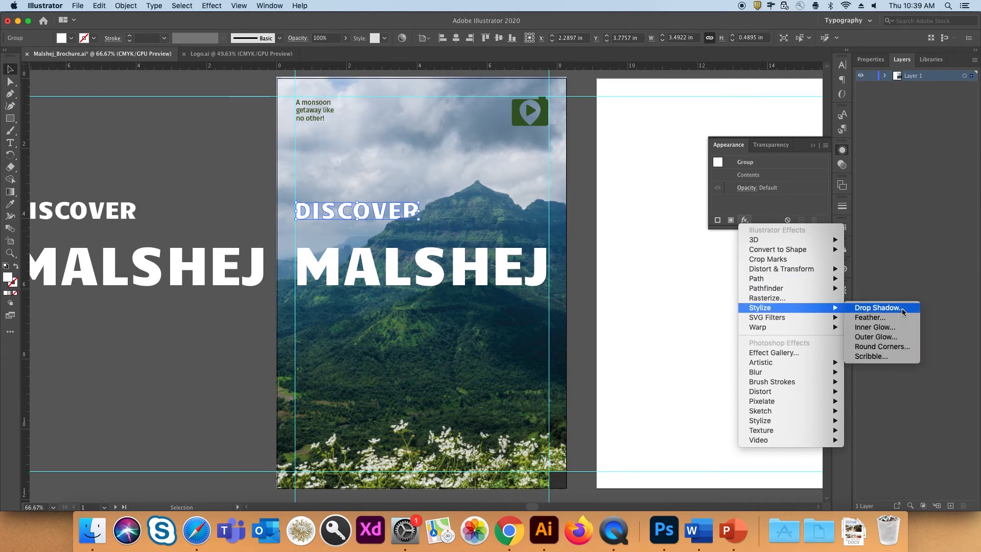
click(879, 307)
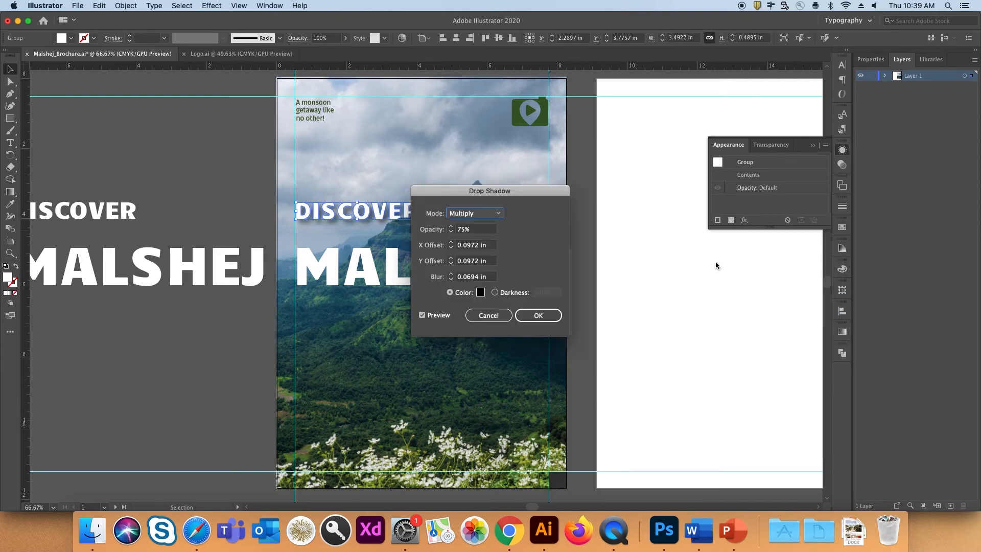
drag(517, 195, 717, 198)
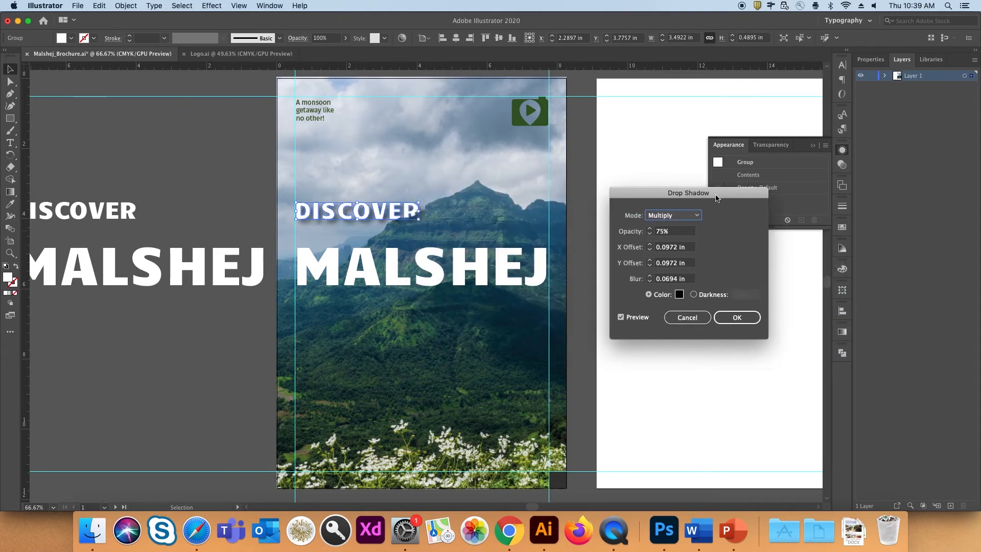
click(661, 234)
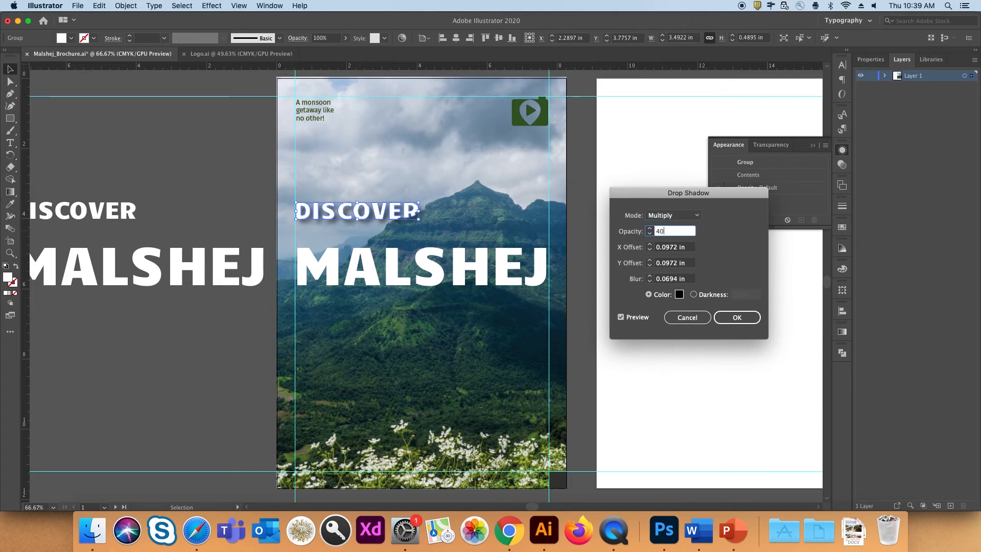
Set the DISCOVER drop shadow's X and Y offsets to 0 in and its blur to 0.07 in, and apply it.
key(Tab)
text(-1.5 in)
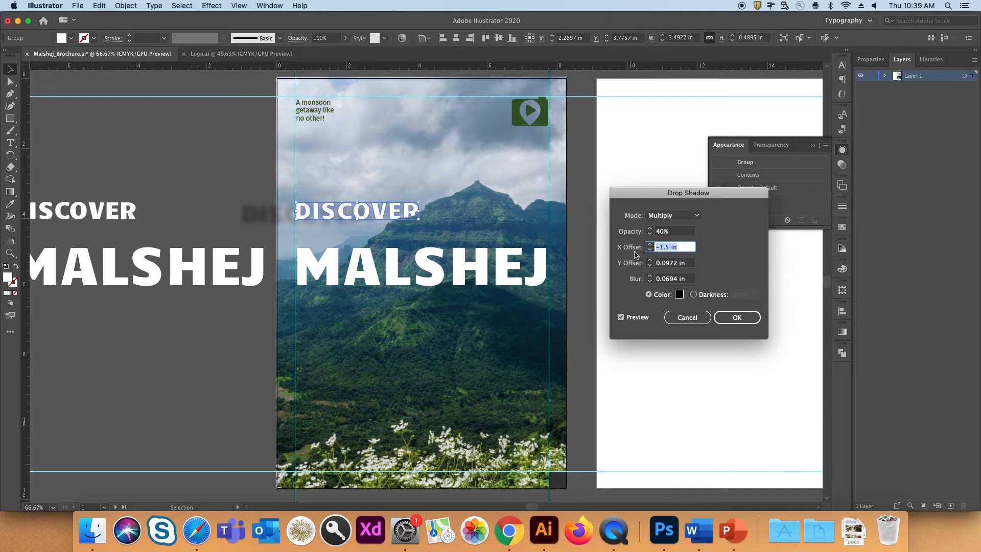
key(Tab)
text(0)
click(650, 276)
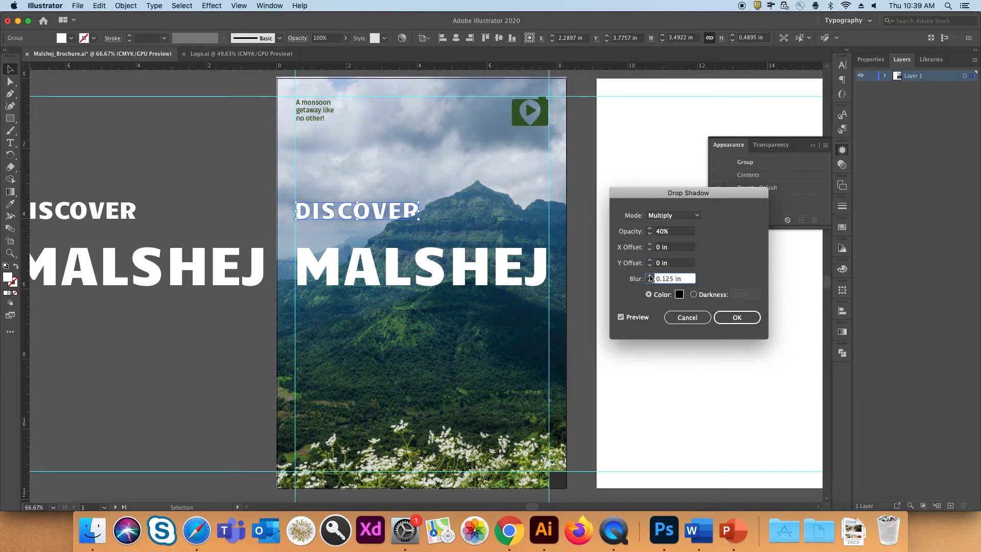
click(650, 282)
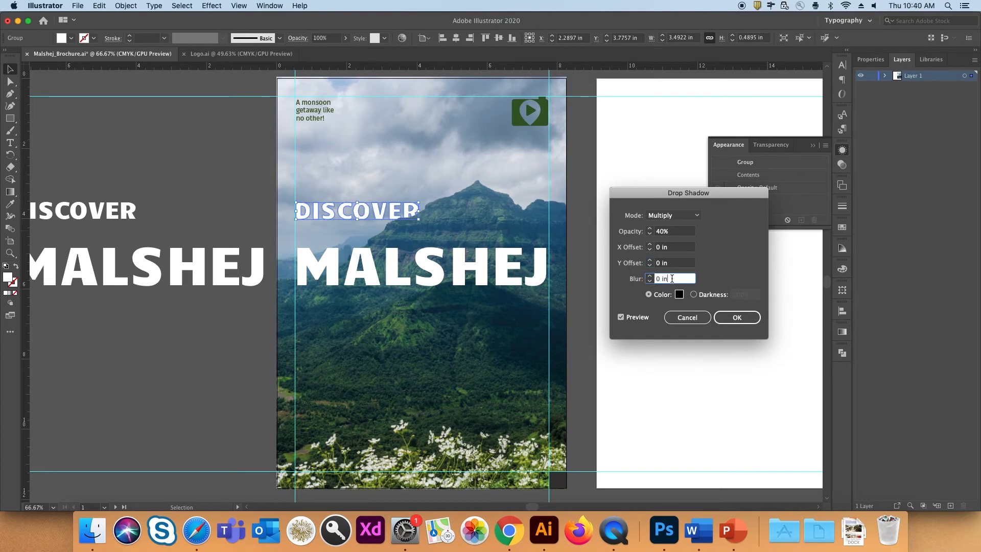
click(650, 276)
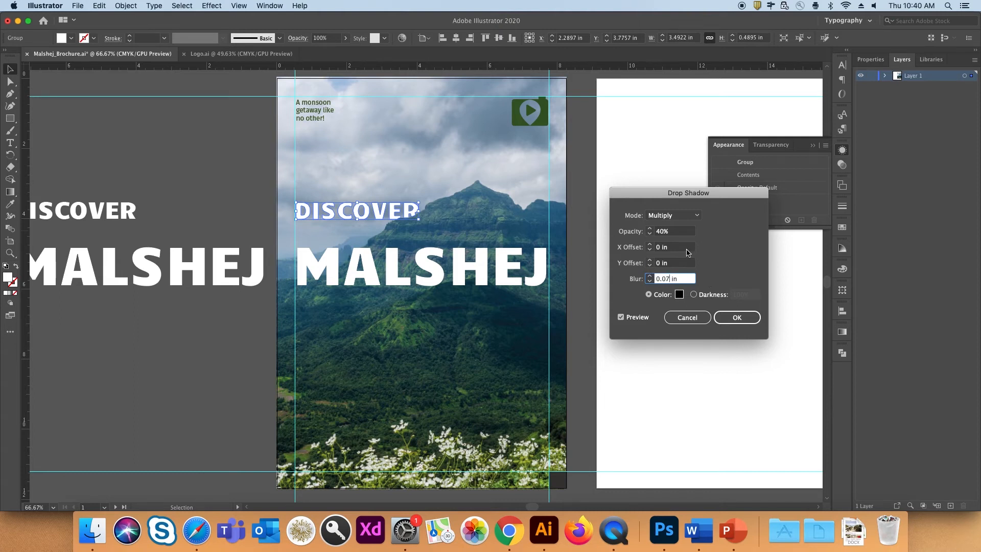
text(0.07)
click(737, 317)
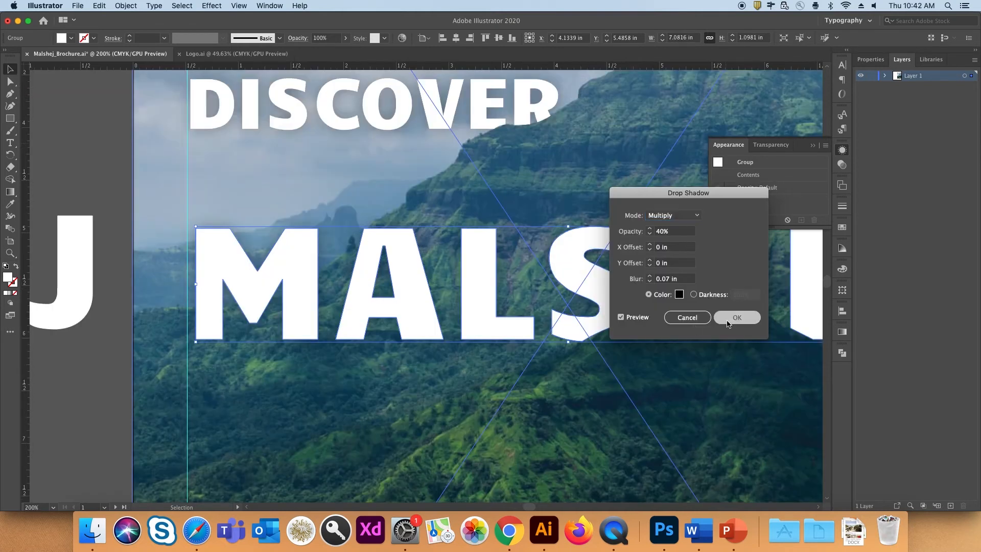
Apply a Multiply drop shadow to the MALSHEJ heading with 40% opacity, 0 in offsets and 0.07 in blur.
click(736, 318)
key(a)
key(super+equal)
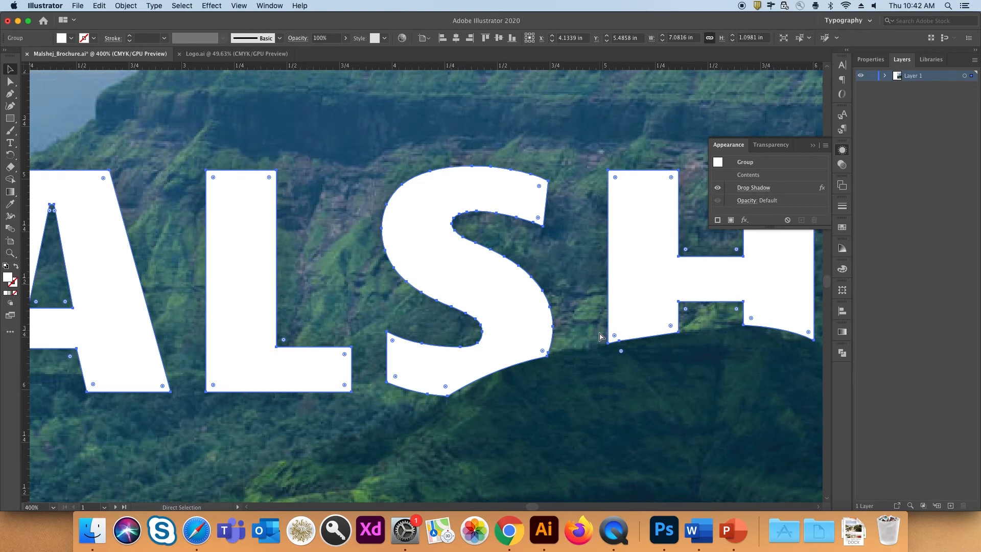
key(super+1)
key(v)
click(698, 332)
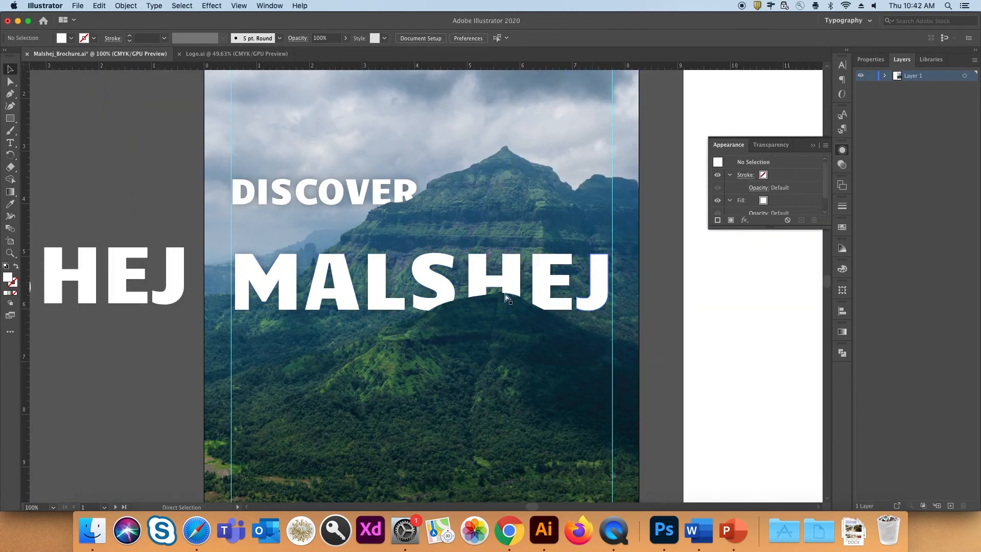
Save the brochure document.
key(super+s)
scroll(511, 307, down, 5)
scroll(516, 317, up, 7)
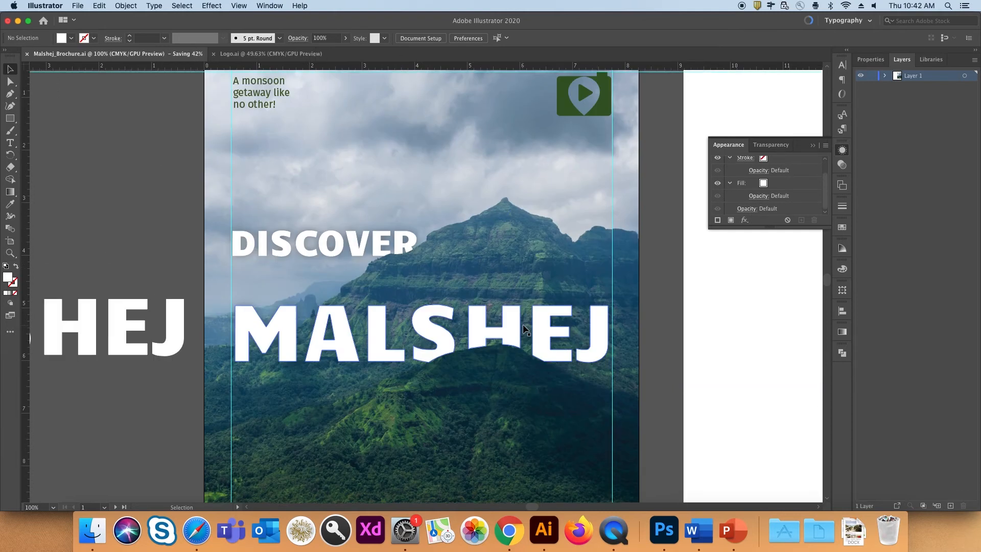
Place vertical margin guides 0.5 in inside both side edges of the second page, using the dark corner square as spacer.
scroll(525, 329, down, 10)
drag(638, 407, 709, 404)
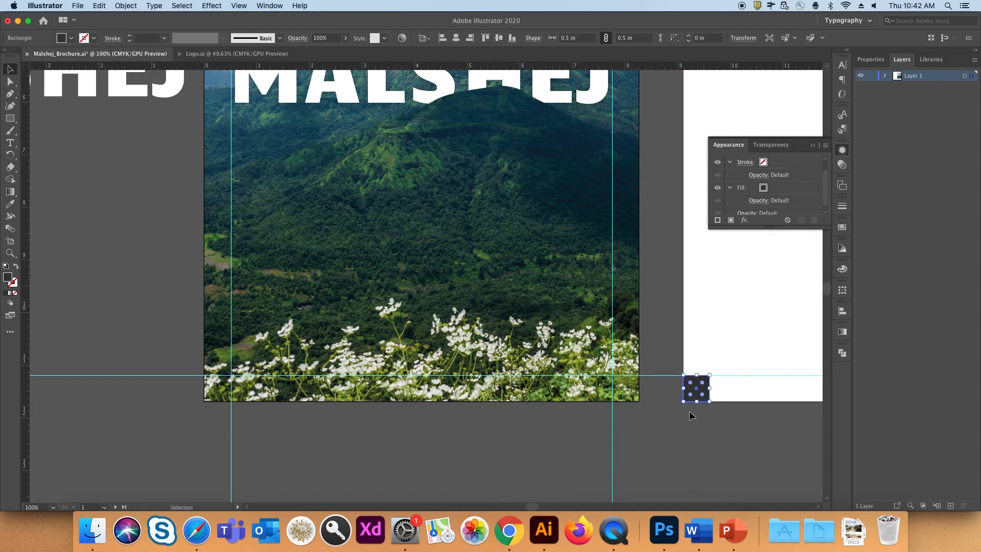
drag(655, 286, 311, 256)
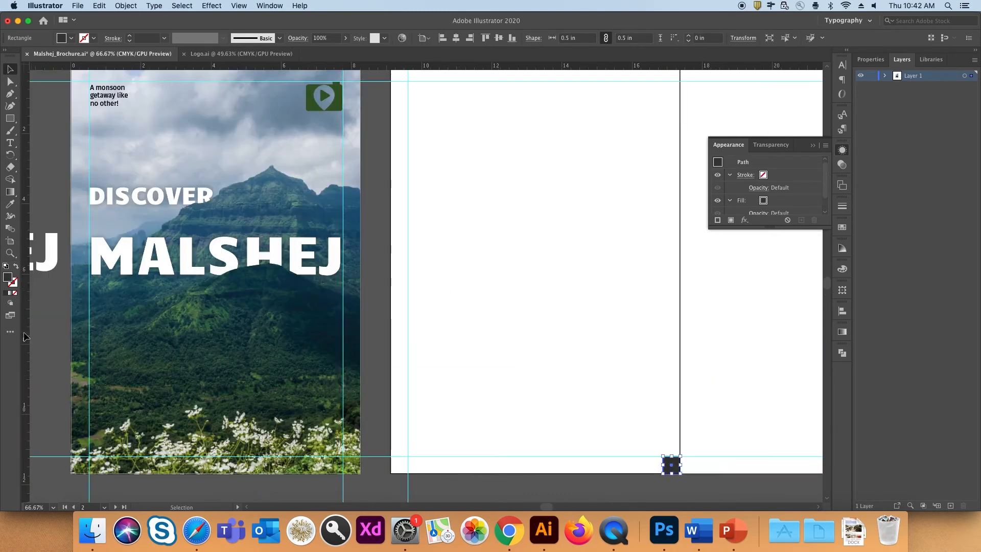
drag(25, 334, 664, 330)
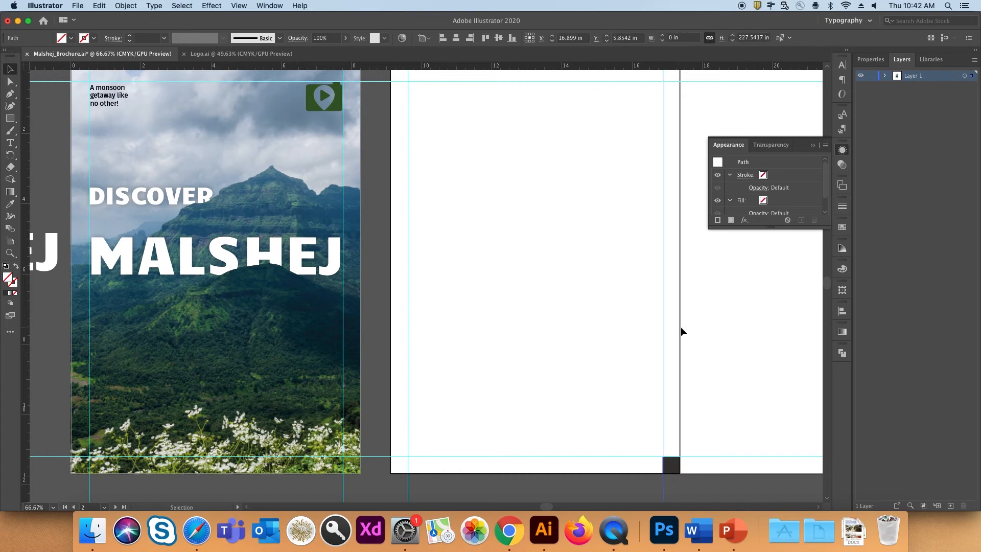
Align the second page's right margin guide exactly with the inner edge of the dark corner square.
scroll(571, 300, down, 5)
scroll(572, 300, right, 5)
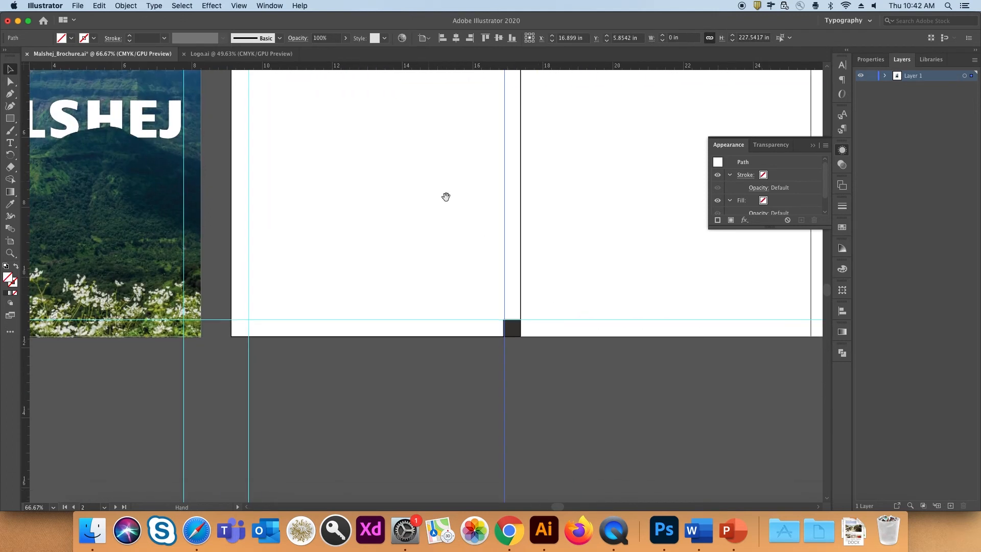
drag(504, 256, 502, 256)
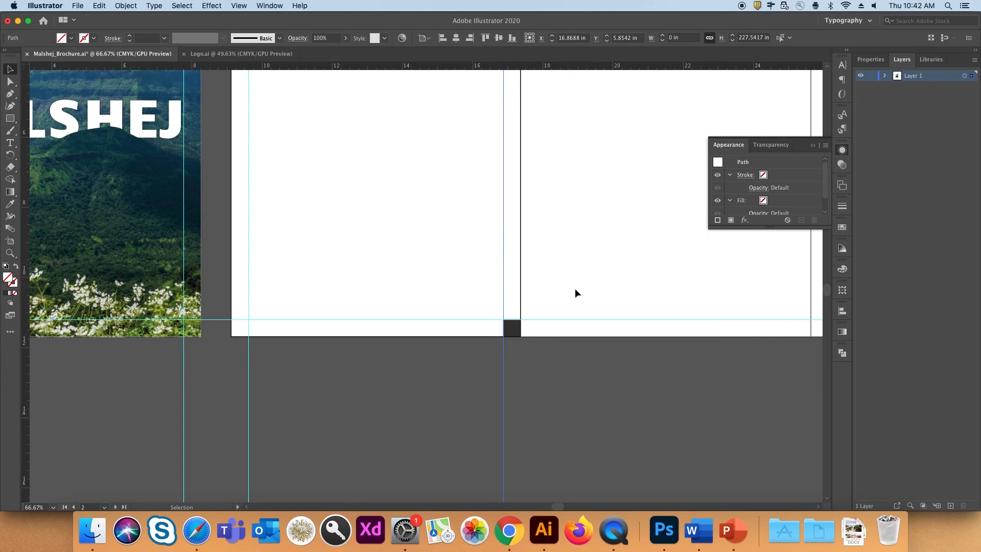
Place vertical margin guides 0.5 in inside both side edges of the third and fourth pages using the spacer square, and save the document.
drag(597, 262, 478, 294)
drag(404, 358, 126, 336)
drag(105, 359, 377, 360)
drag(110, 391, 365, 396)
click(399, 401)
drag(374, 363, 392, 363)
drag(25, 371, 656, 378)
key(cmd+s)
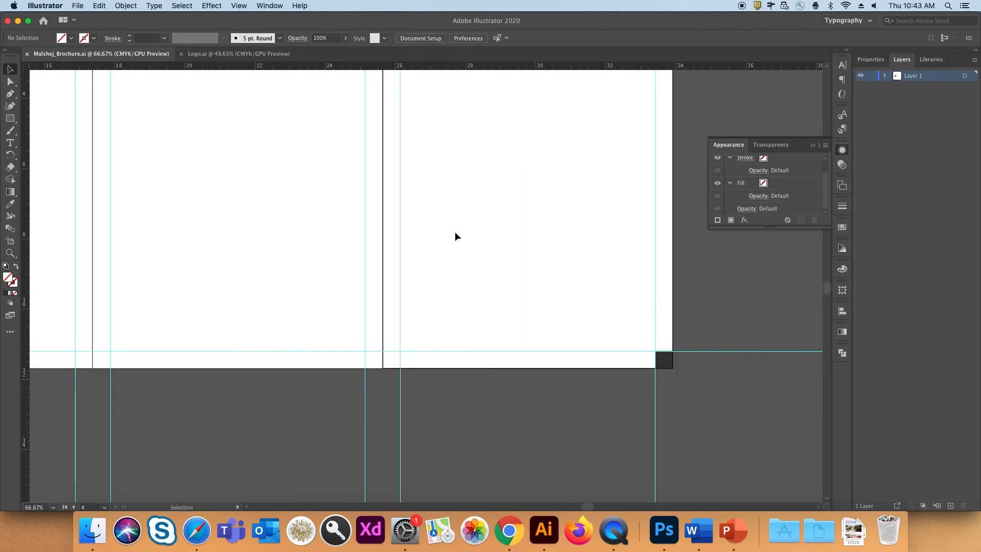
Switch to Finder, preview D5300_Panorama1.jpg in the Images folder, and place it in the brochure as a linked image.
scroll(450, 363, up, 3)
scroll(428, 399, left, 10)
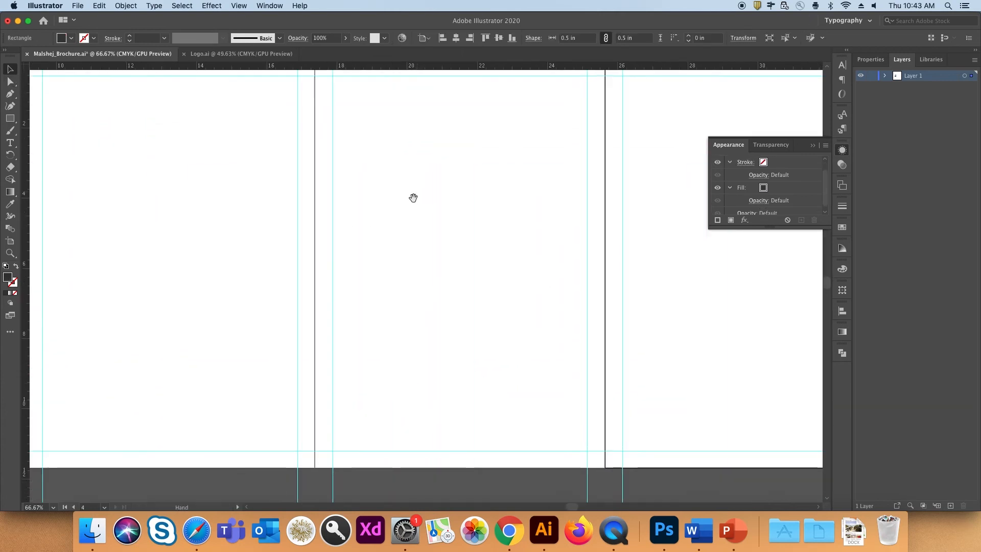
drag(254, 259, 204, 224)
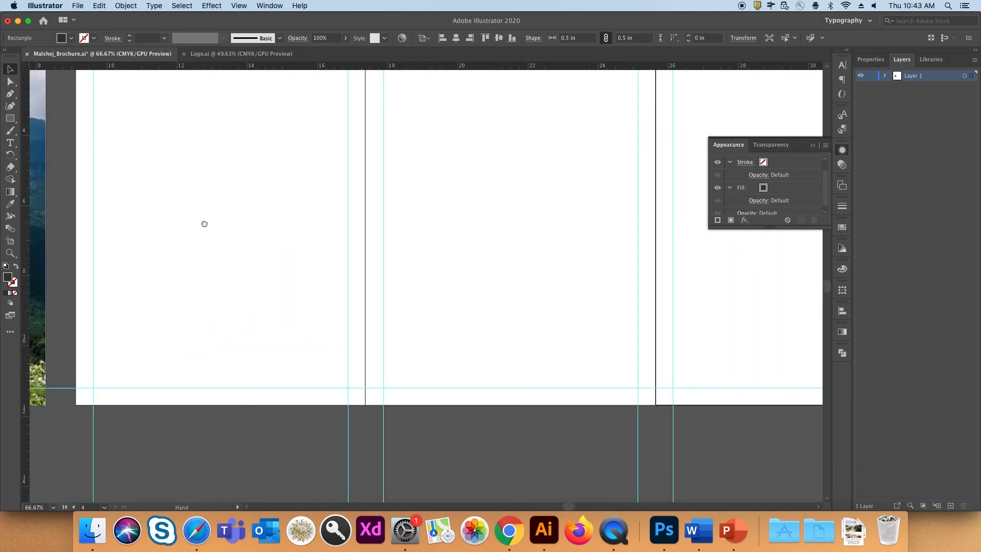
click(91, 538)
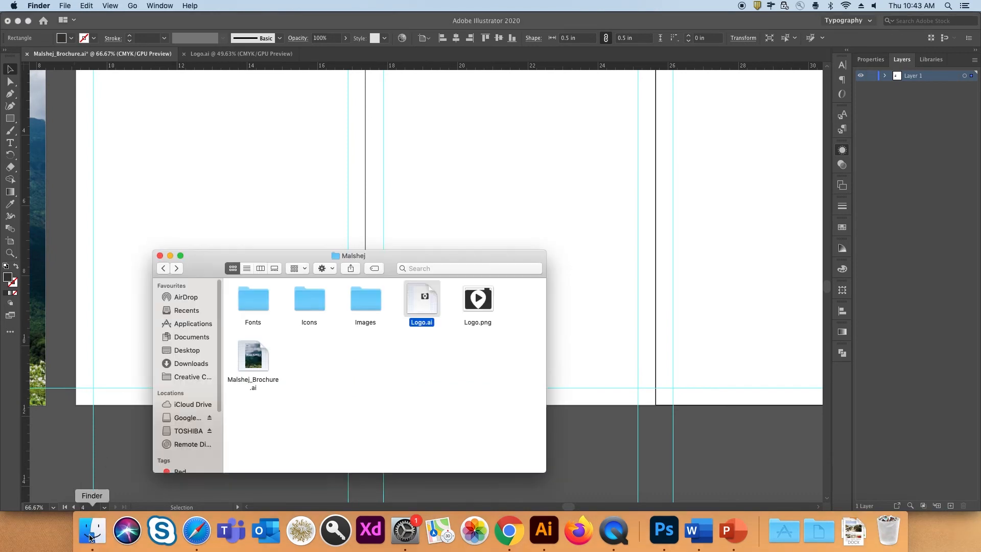
double_click(355, 305)
click(316, 318)
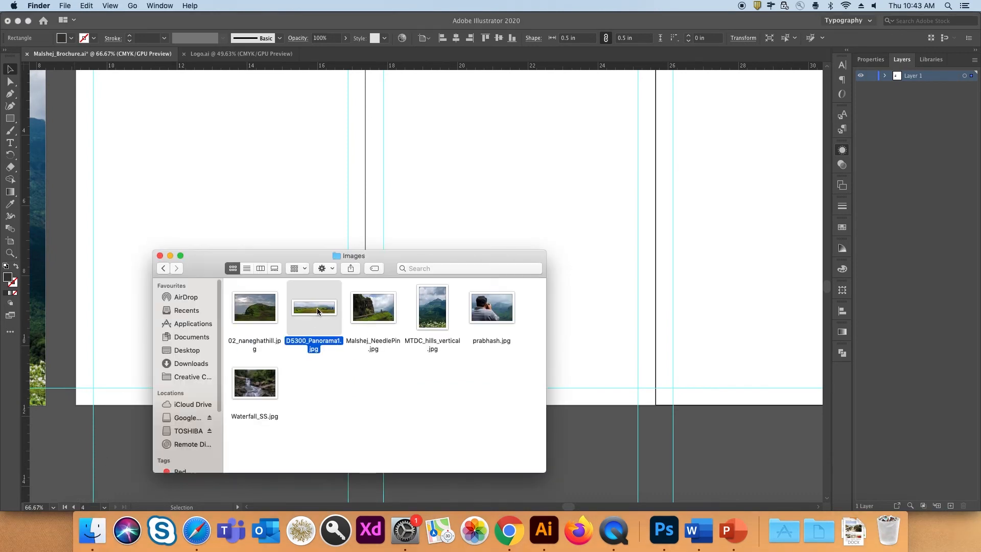
key(space)
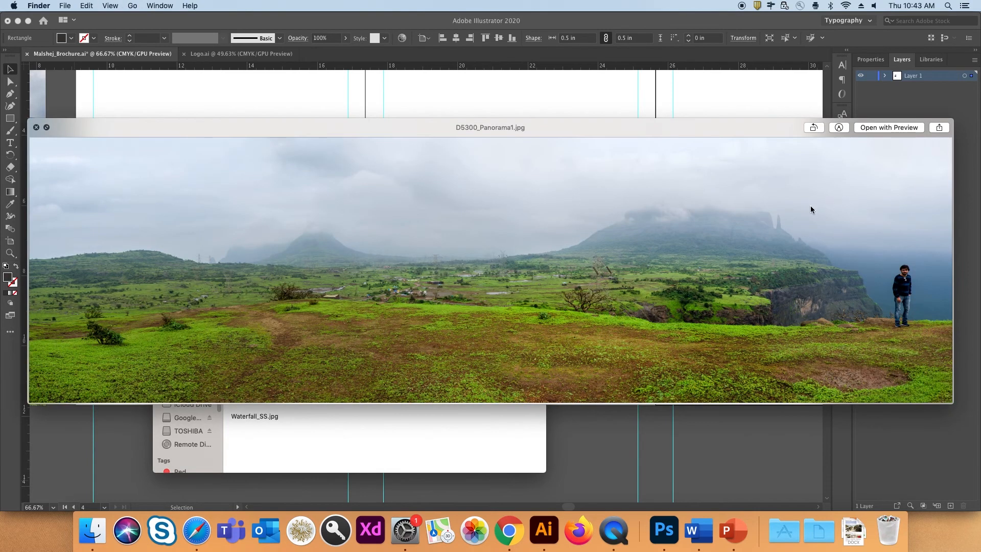
key(space)
drag(319, 313, 331, 216)
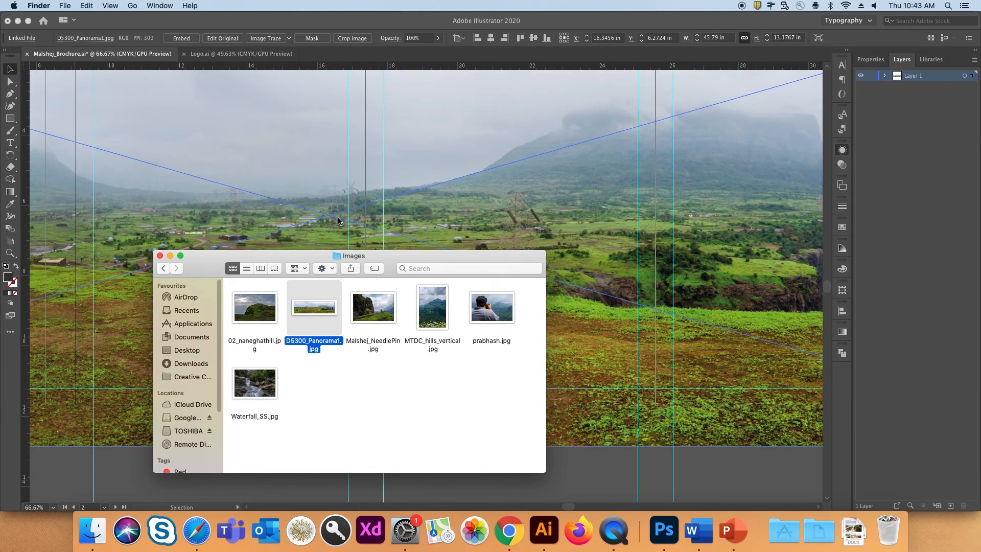
click(338, 221)
Scale the panorama to about 26.7 in wide and position it across the lower part of pages two to four, starting at page two's left edge.
key(super+minus)
key(super+minus)
key(super+minus)
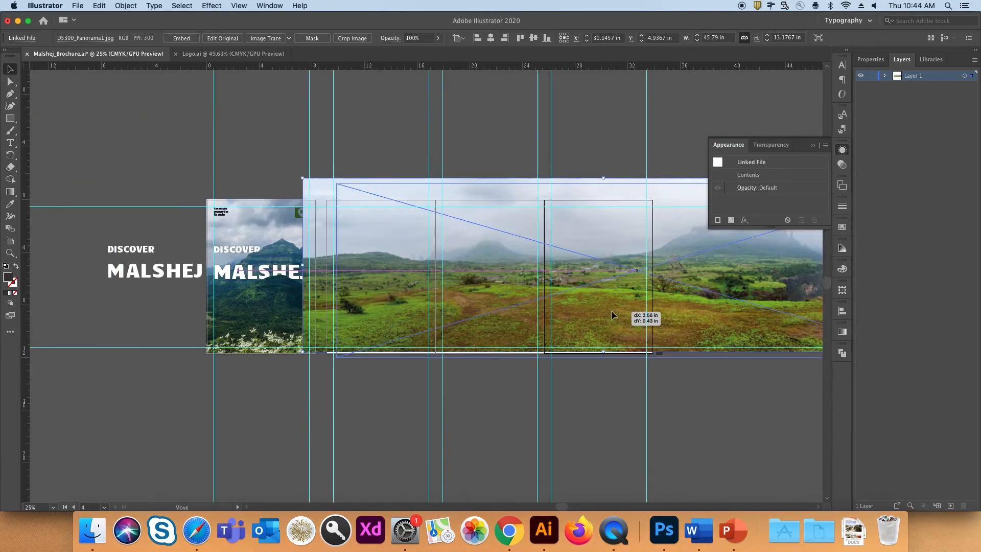
drag(723, 339, 474, 267)
drag(465, 252, 465, 331)
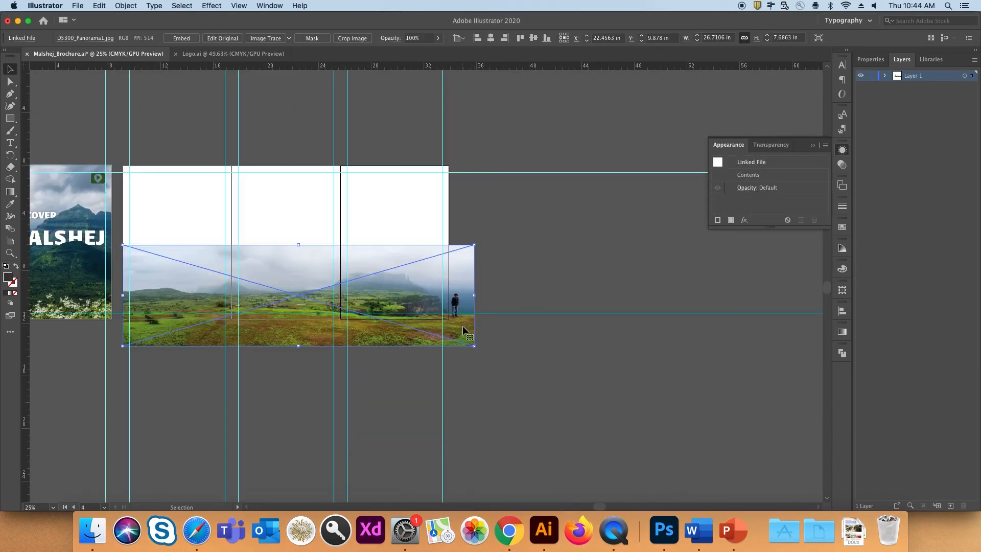
Lower the panorama's opacity to 40%.
click(773, 145)
click(822, 161)
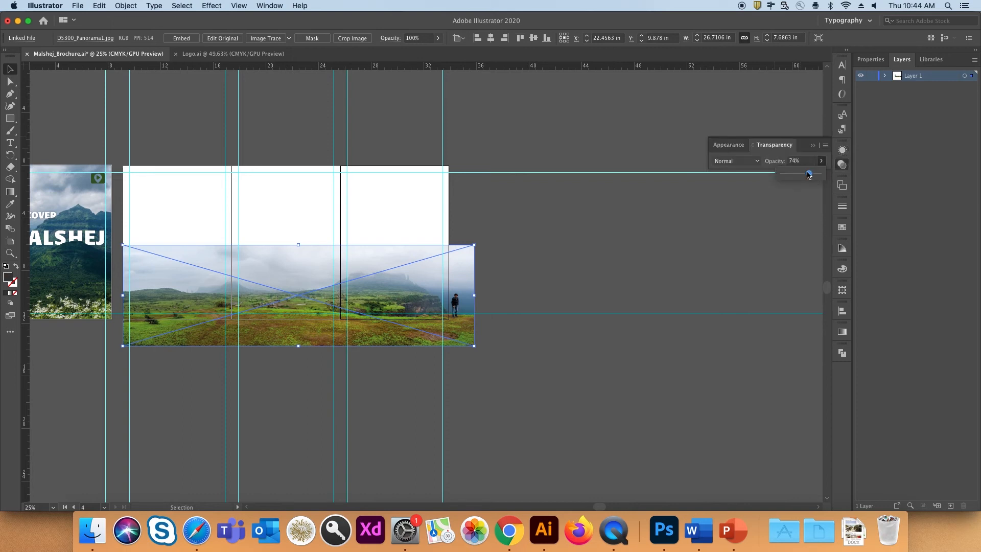
click(567, 256)
scroll(562, 256, left, 5)
click(821, 161)
drag(802, 174, 797, 175)
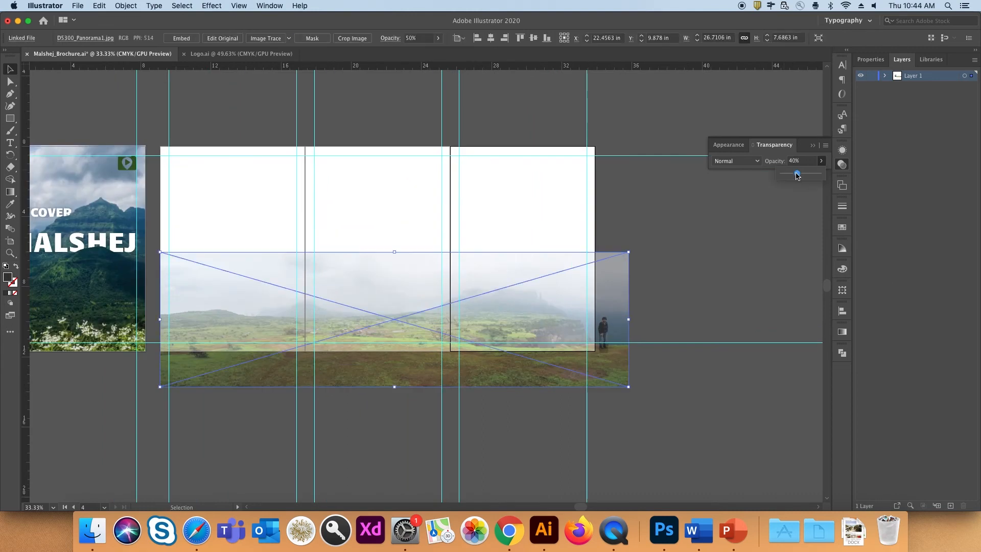
Draw a rectangle about 24.8 by 9.3 in over the upper part of pages two to four, overlapping the panorama's sky.
click(705, 215)
click(214, 301)
click(10, 119)
drag(160, 148, 596, 310)
key(v)
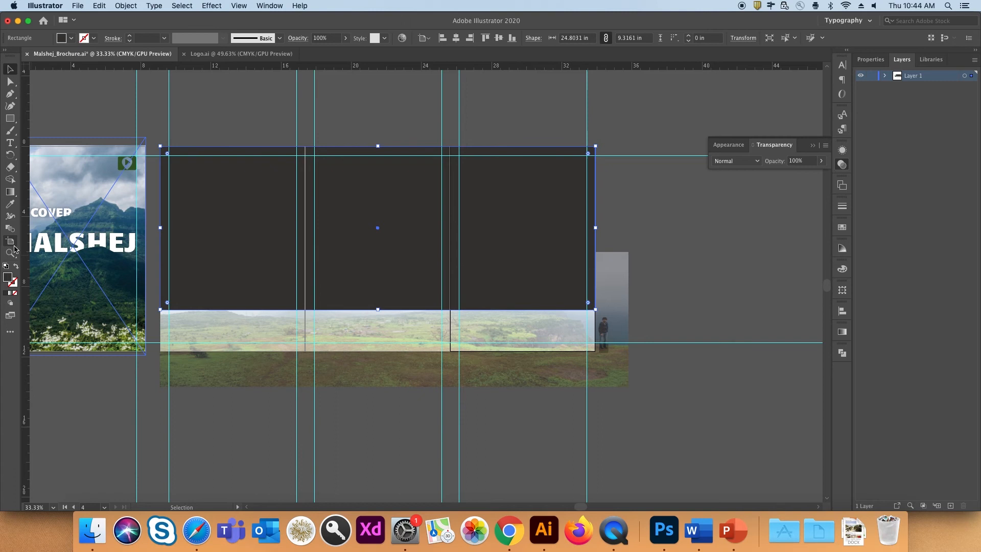
Fill the rectangle with the pale sky colour sampled from the panorama and shorten it to about 7.4 in high.
click(10, 205)
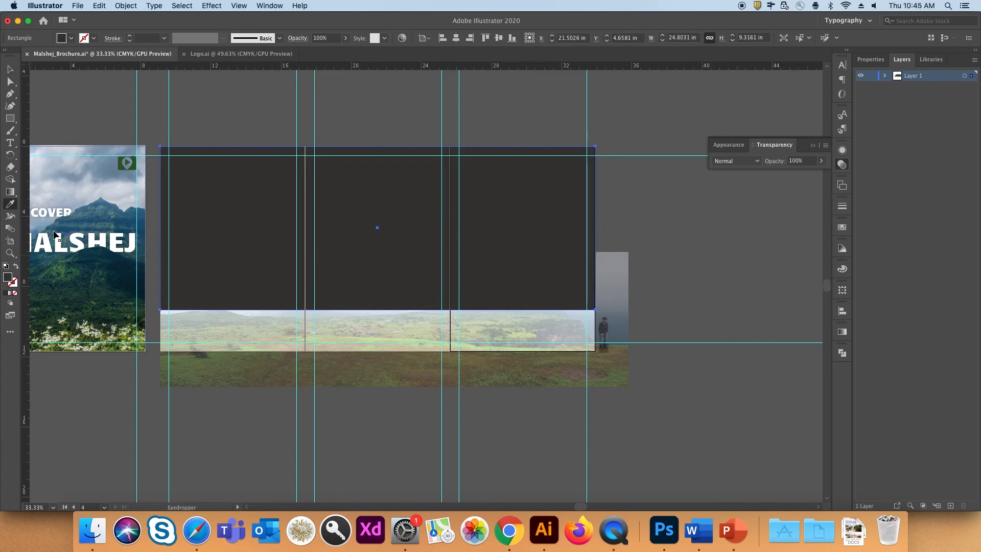
click(256, 310)
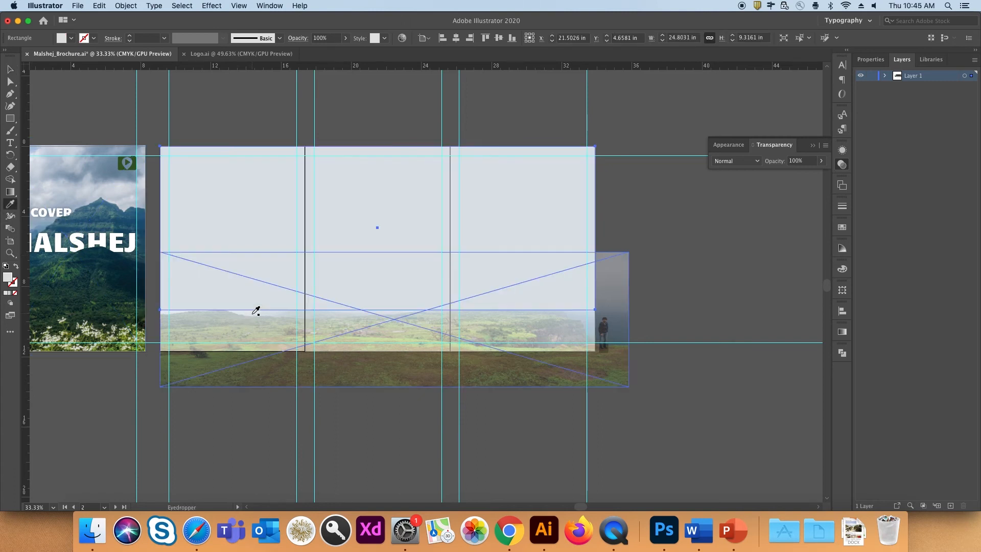
key(v)
click(308, 136)
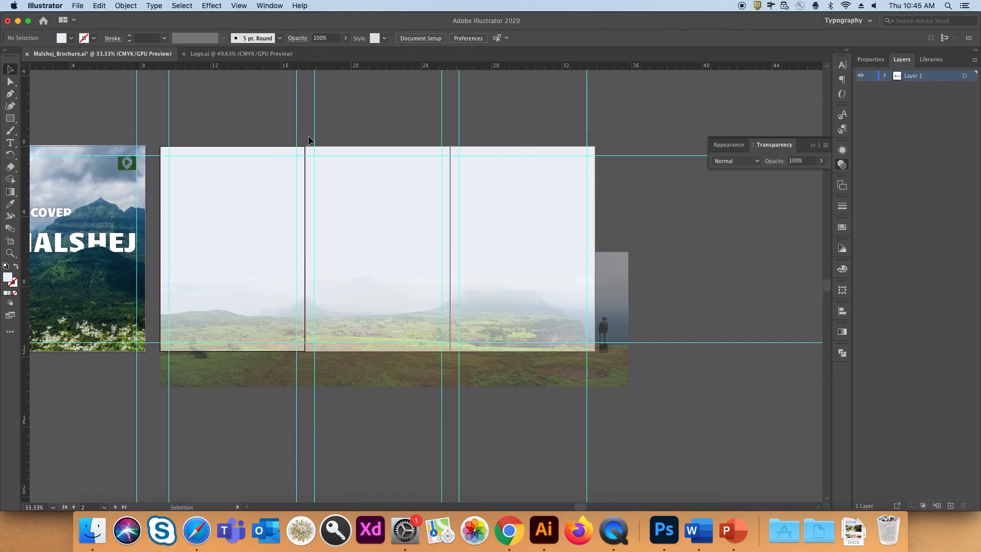
key(super+equal)
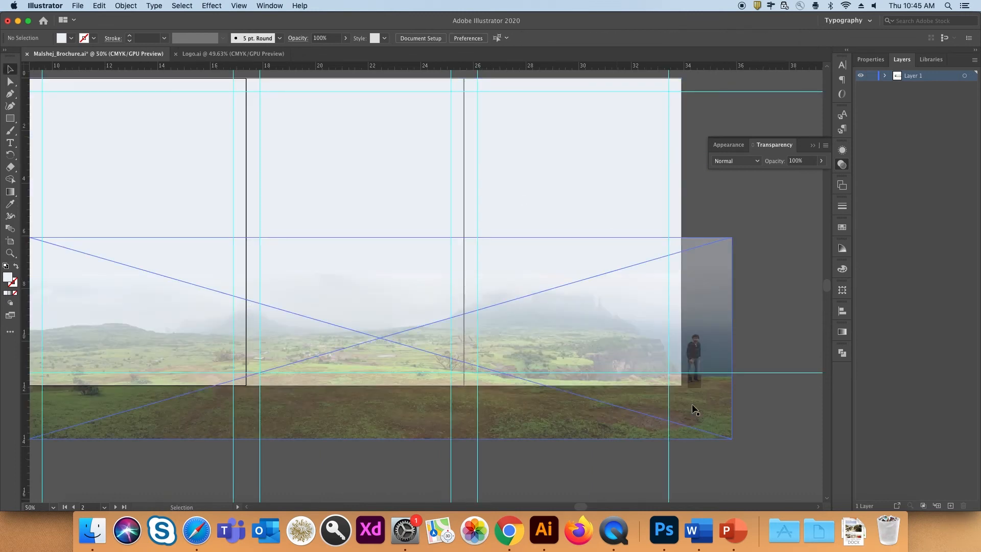
Copy the hex code EEF2F6 of the sky rectangle's fill colour from the Color Picker.
click(433, 137)
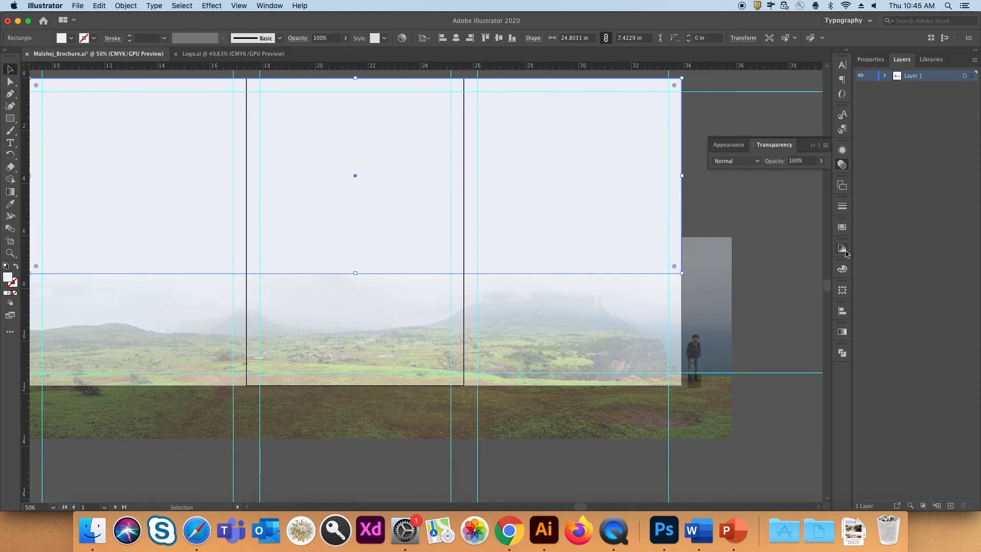
click(843, 333)
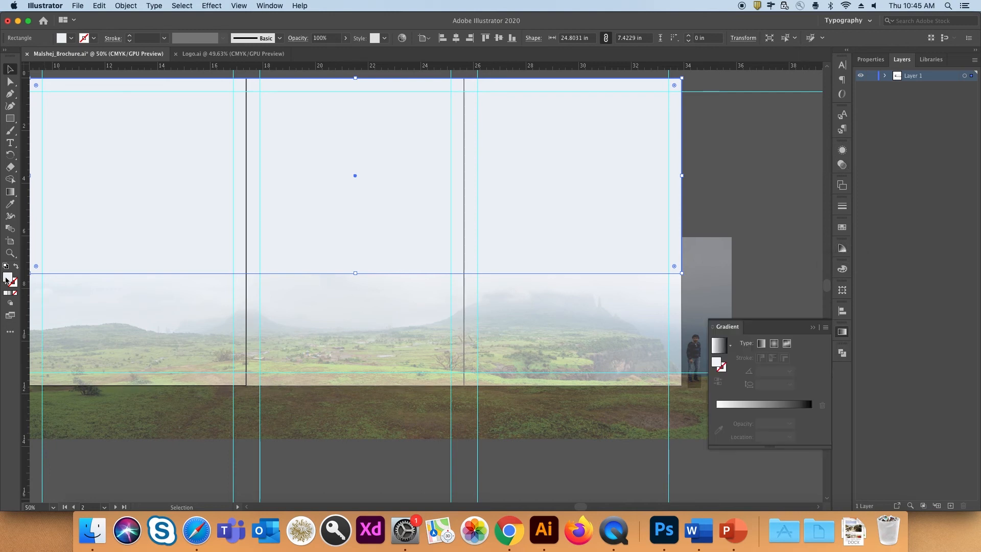
double_click(7, 278)
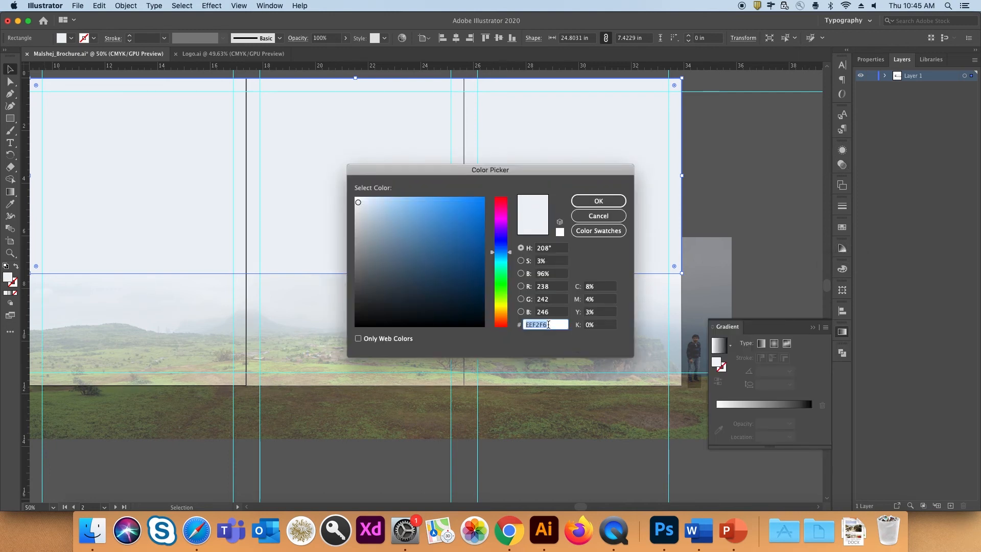
right_click(549, 325)
click(560, 366)
key(Return)
Change the sky rectangle's fill to a linear gradient at a 90° angle.
click(167, 185)
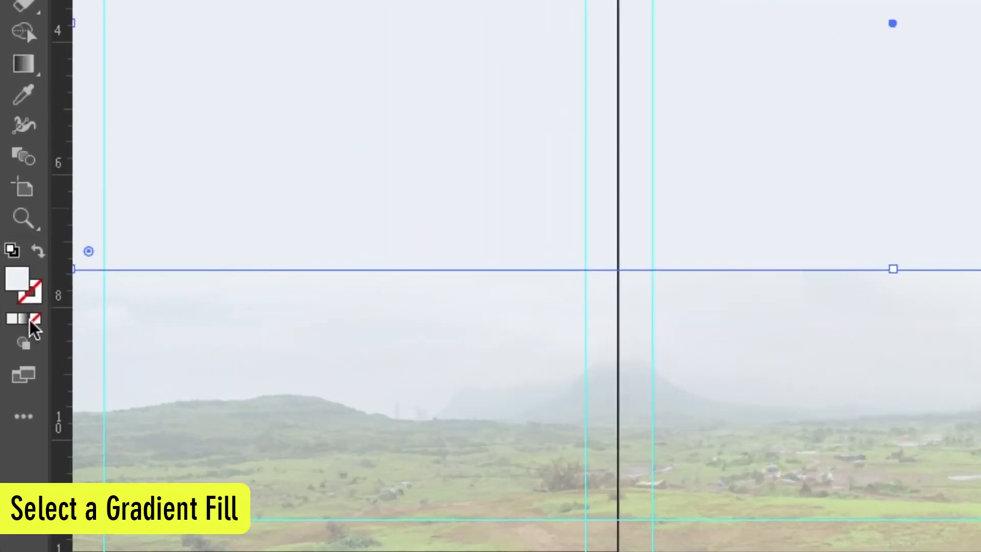
click(11, 294)
key(ctrl+a)
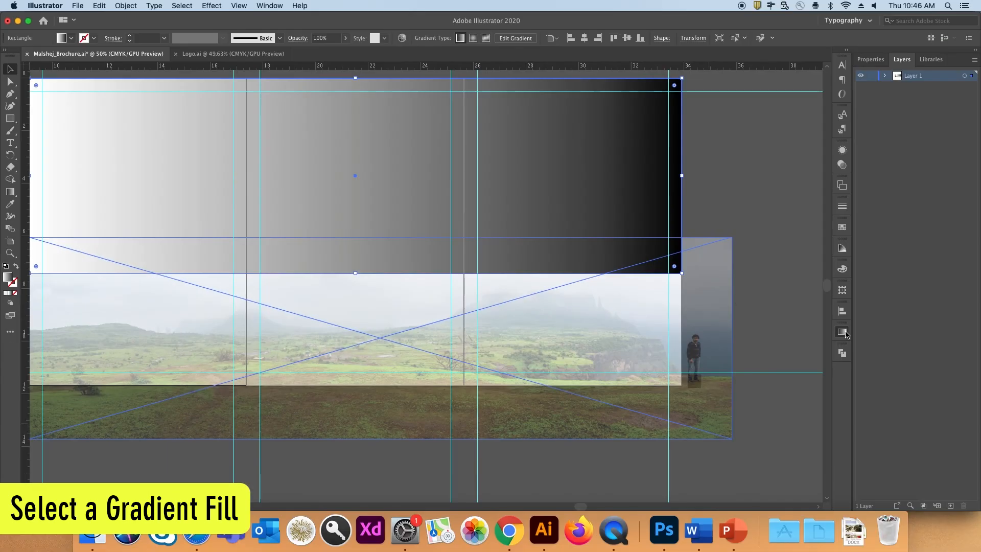
click(843, 332)
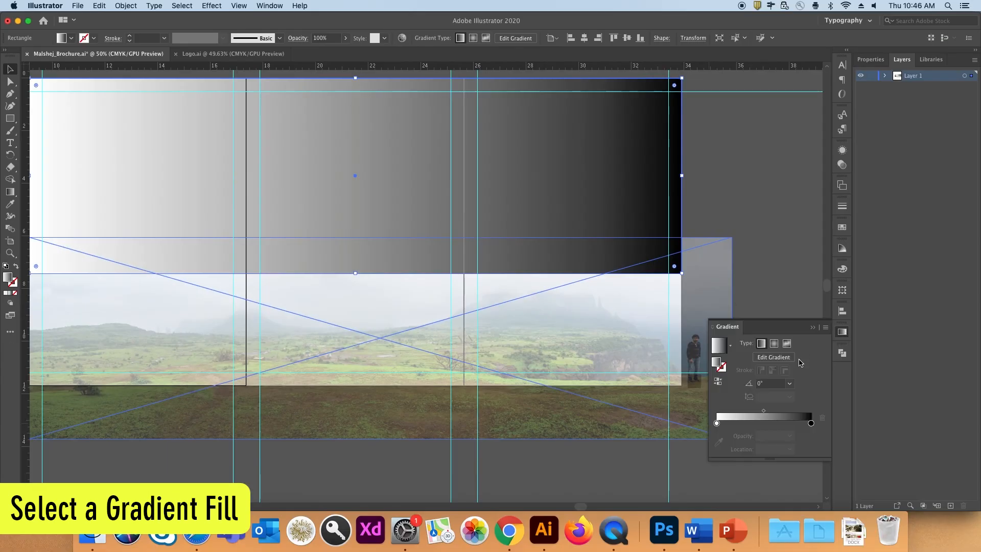
click(790, 385)
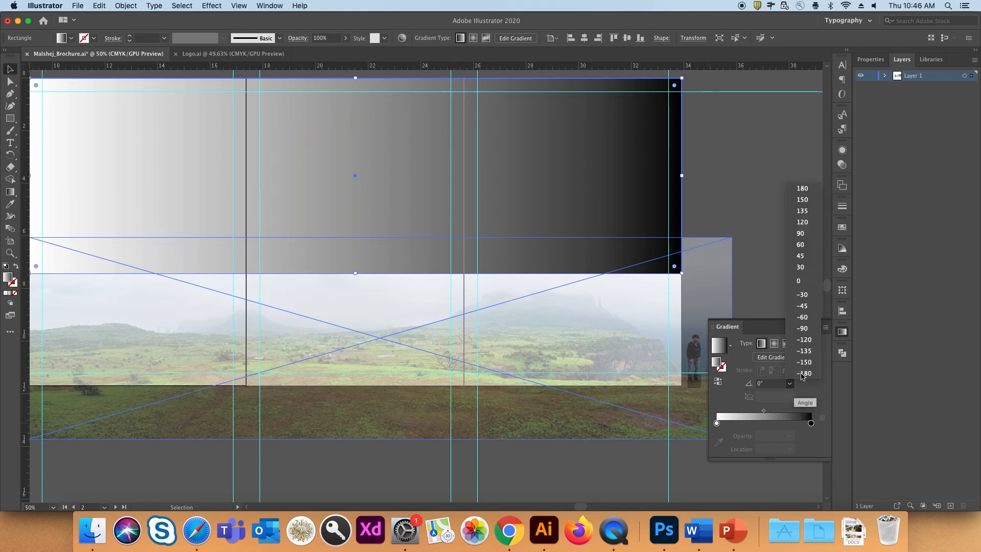
click(801, 233)
Switch the gradient's black end stop to RGB and set its colour to the copied hex code EEF2F6.
click(813, 423)
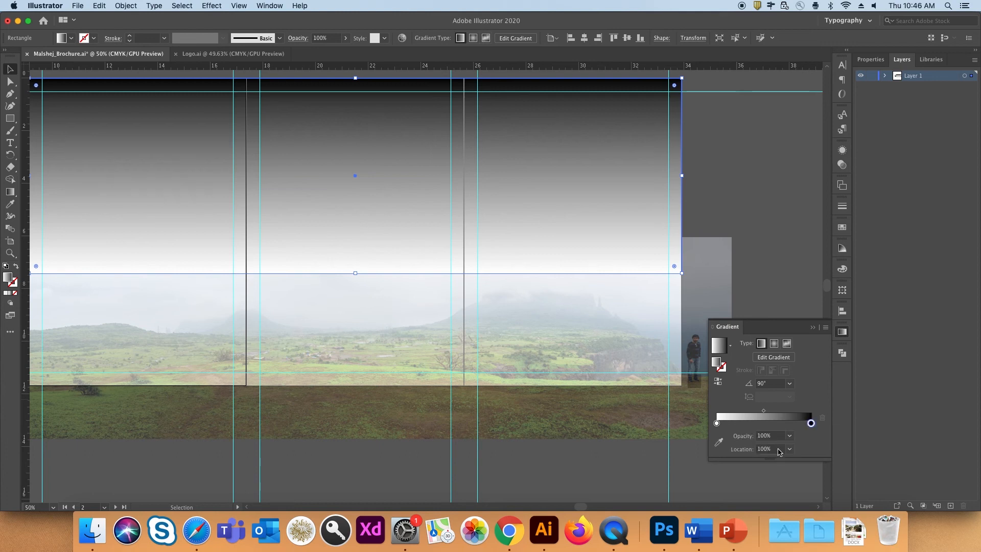
double_click(812, 424)
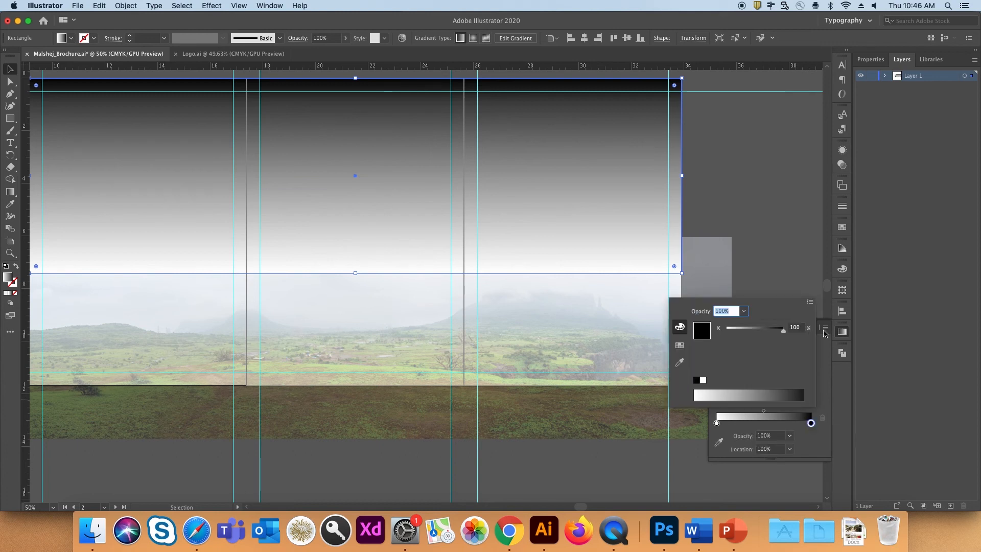
click(810, 303)
click(822, 321)
click(792, 385)
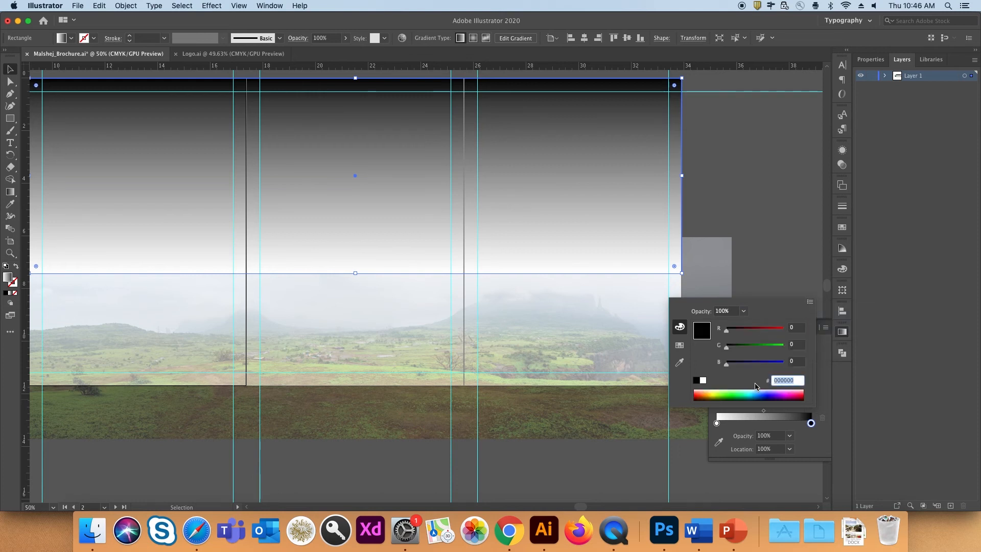
key(Return)
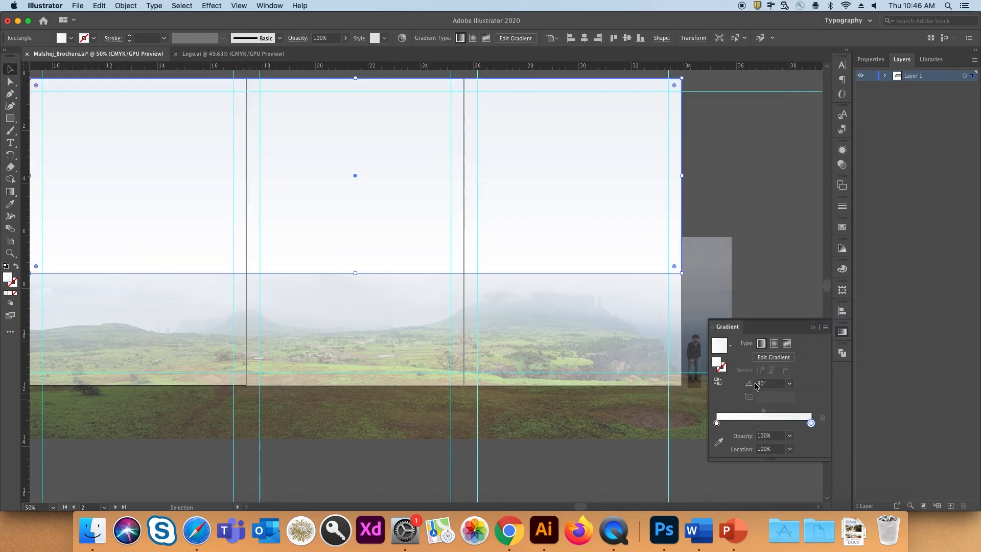
Switch the gradient's white start stop to RGB and set its colour to the same hex code EEF2F6.
click(717, 423)
double_click(717, 423)
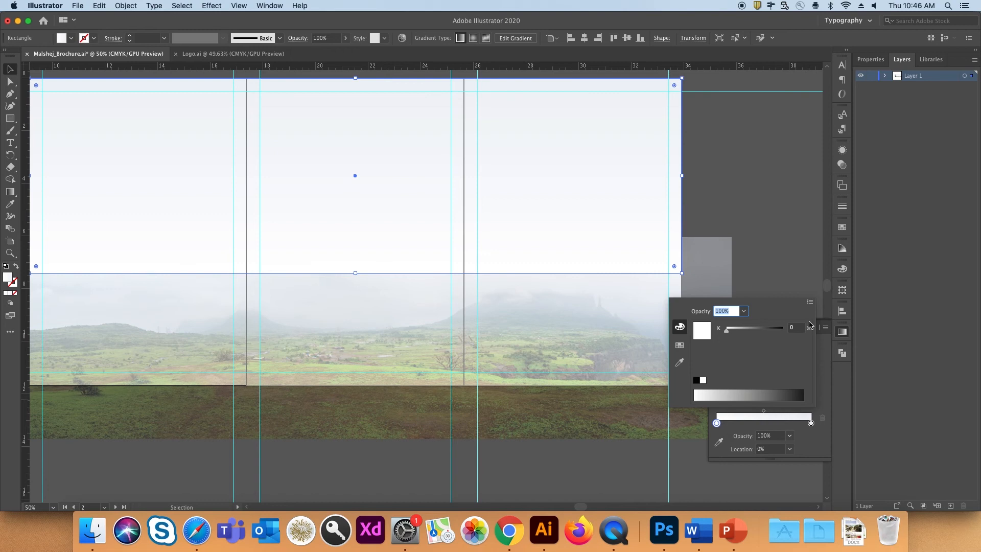
click(810, 303)
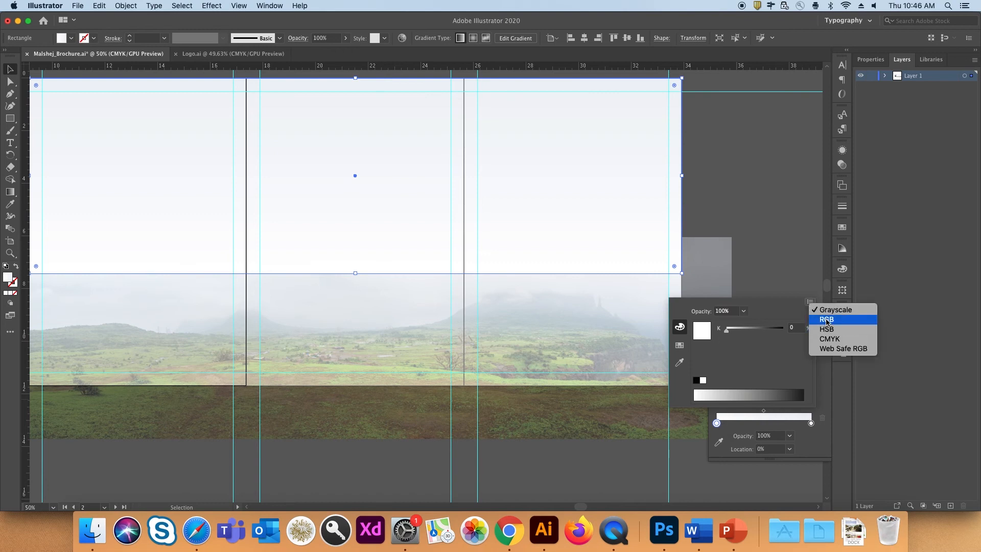
click(827, 320)
click(789, 381)
text(E9ECF4)
key(Return)
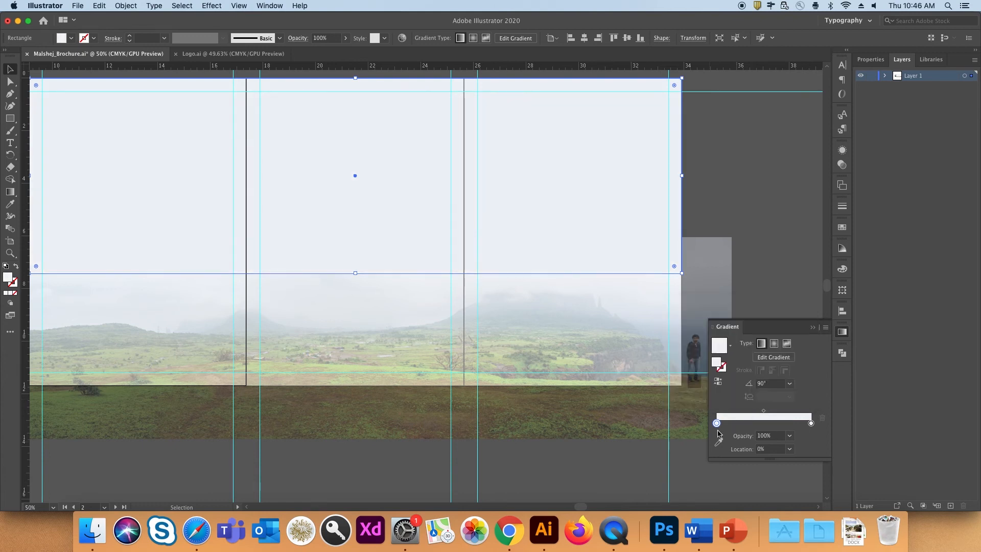
Set the gradient start stop's opacity to 0% and move the opaque stop to about 21.8% so the sky fades into the panorama.
click(791, 436)
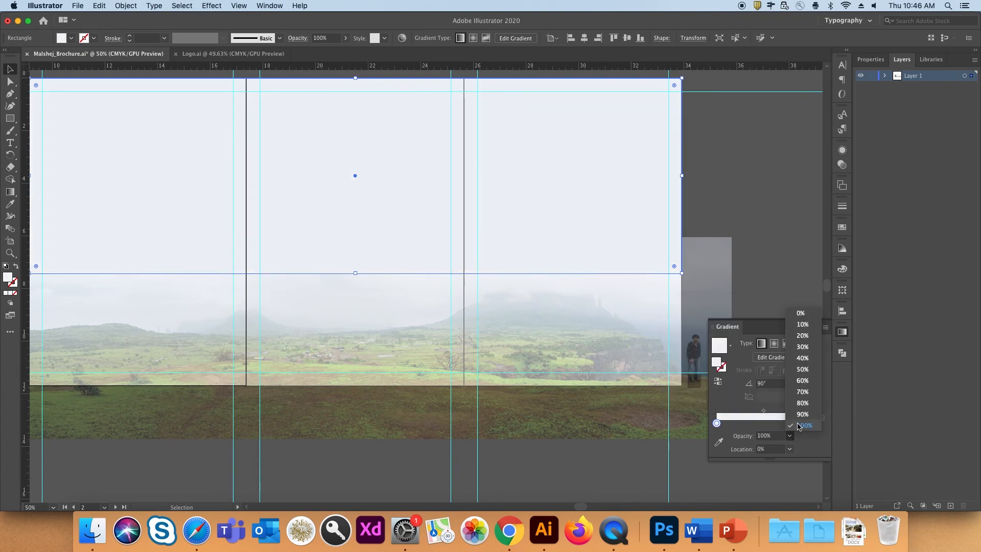
click(801, 313)
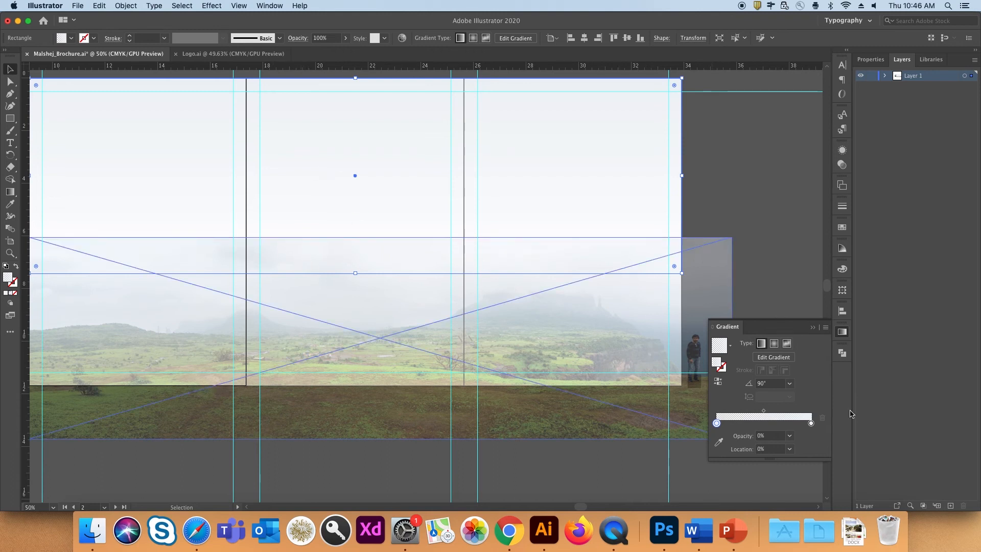
drag(813, 423, 737, 427)
click(370, 450)
drag(416, 321, 404, 339)
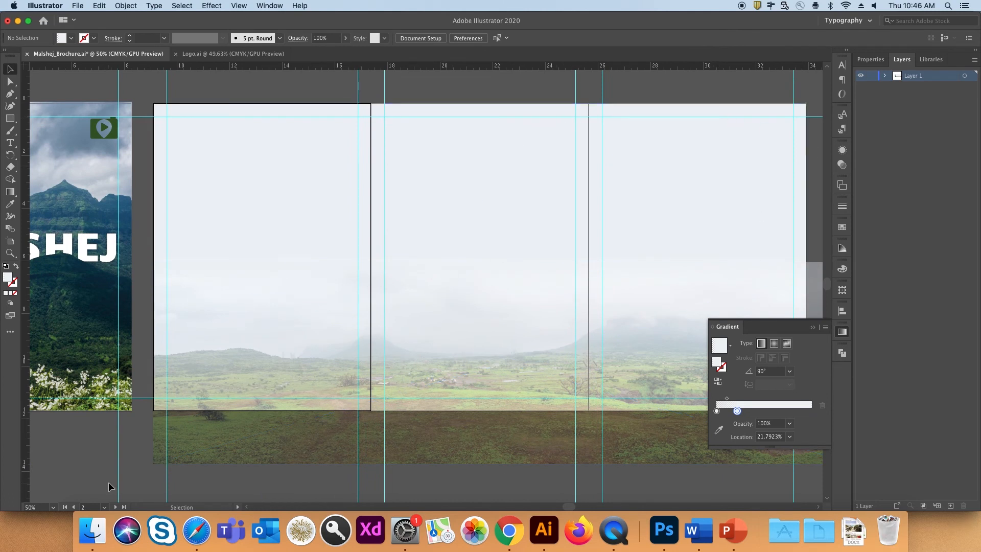
Align the ABOUT US heading with the first inner page's left margin guide.
scroll(479, 259, right, 4)
scroll(480, 258, down, 2)
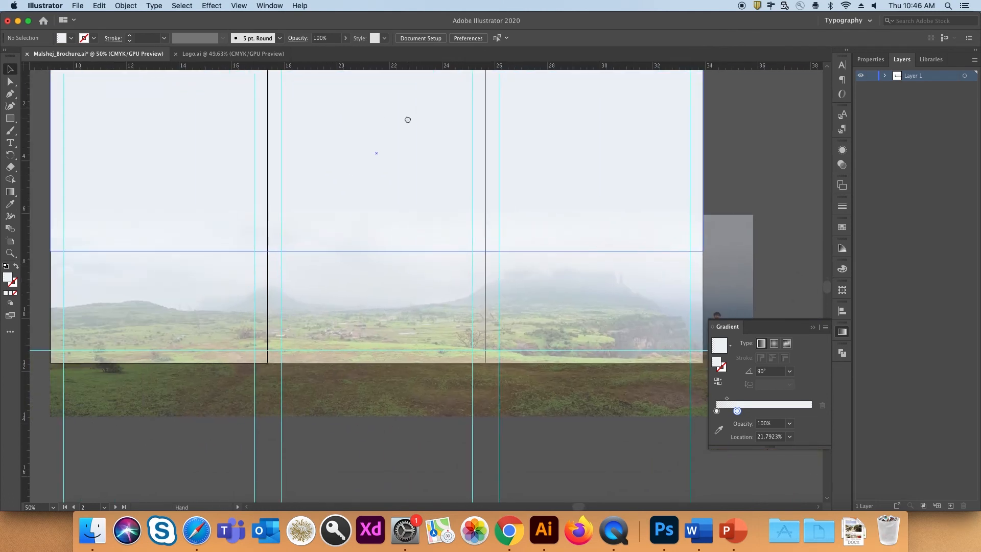
drag(194, 445, 464, 126)
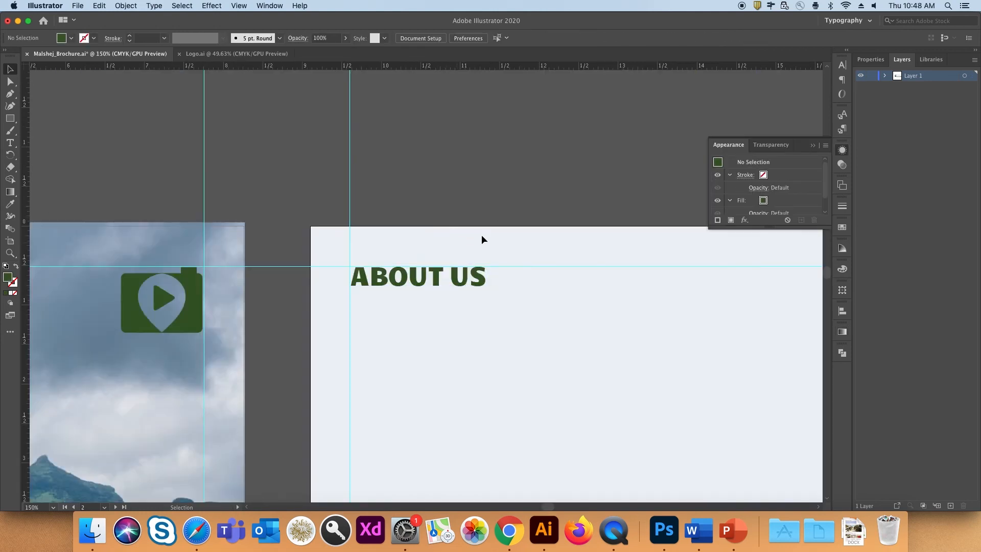
scroll(482, 234, right, 4)
scroll(482, 234, down, 2)
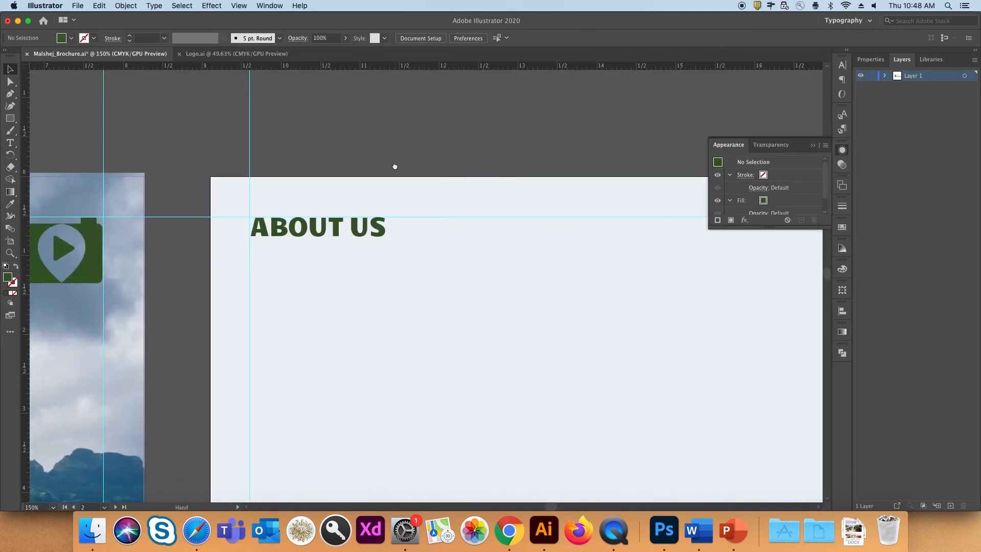
click(366, 236)
click(374, 266)
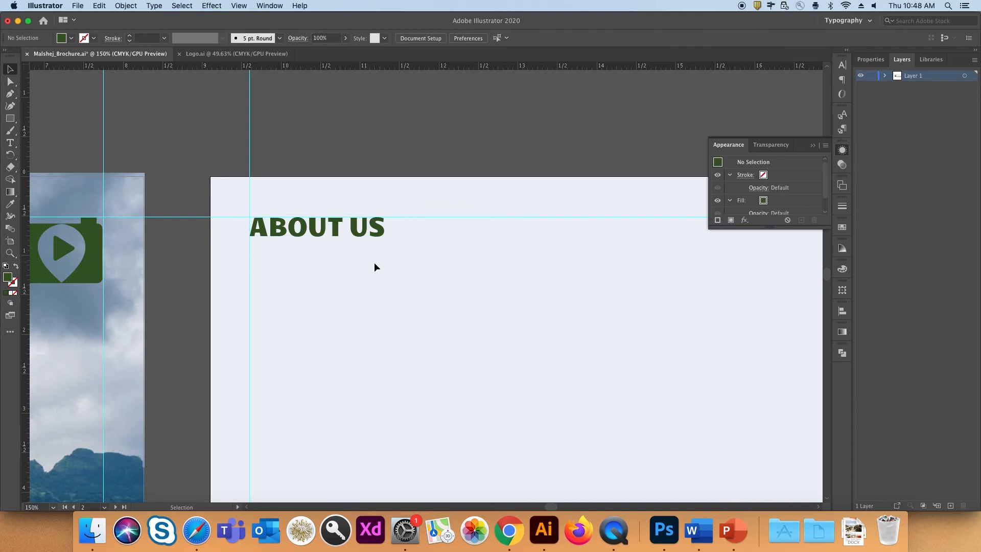
Draw a bar about 1.32 by 0.07 in under the ABOUT US heading and fill it with gold D9B95B copied from Chrome's Adobe Color palette.
click(10, 118)
drag(250, 249, 354, 253)
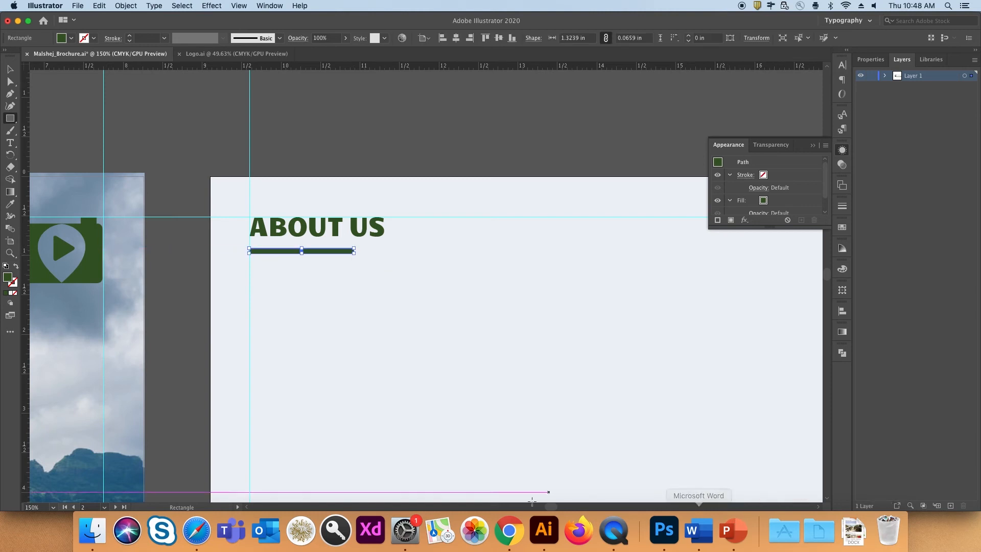
click(510, 530)
click(696, 275)
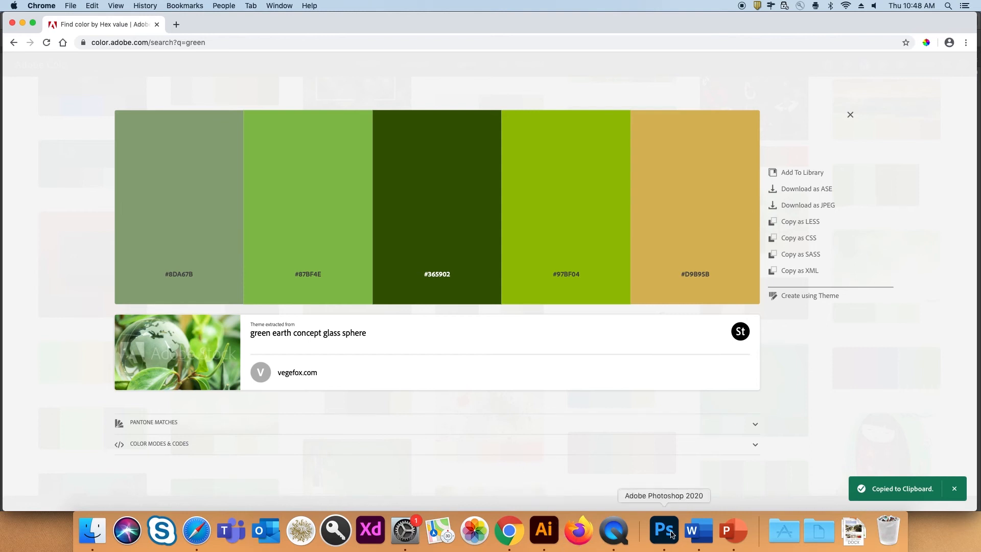
click(544, 530)
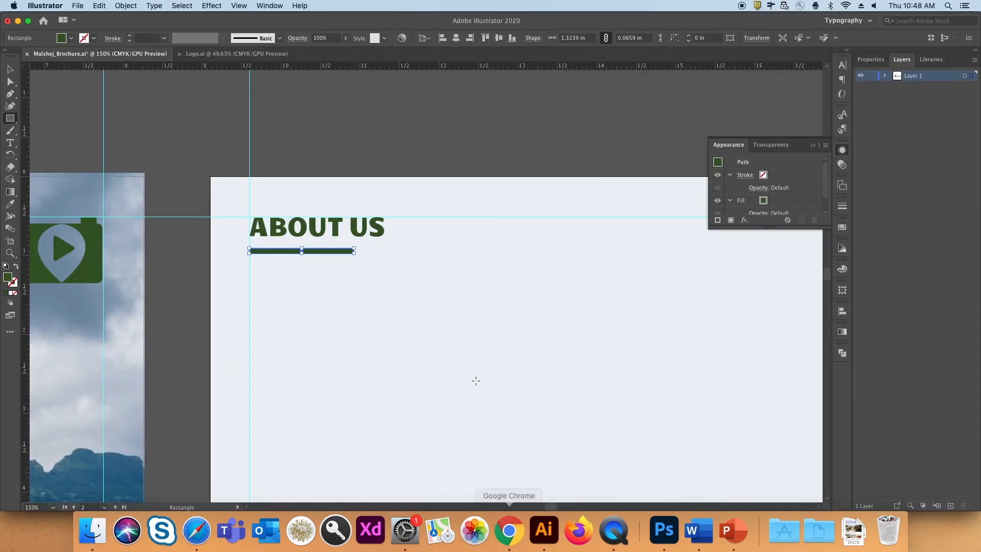
double_click(7, 278)
key(super+v)
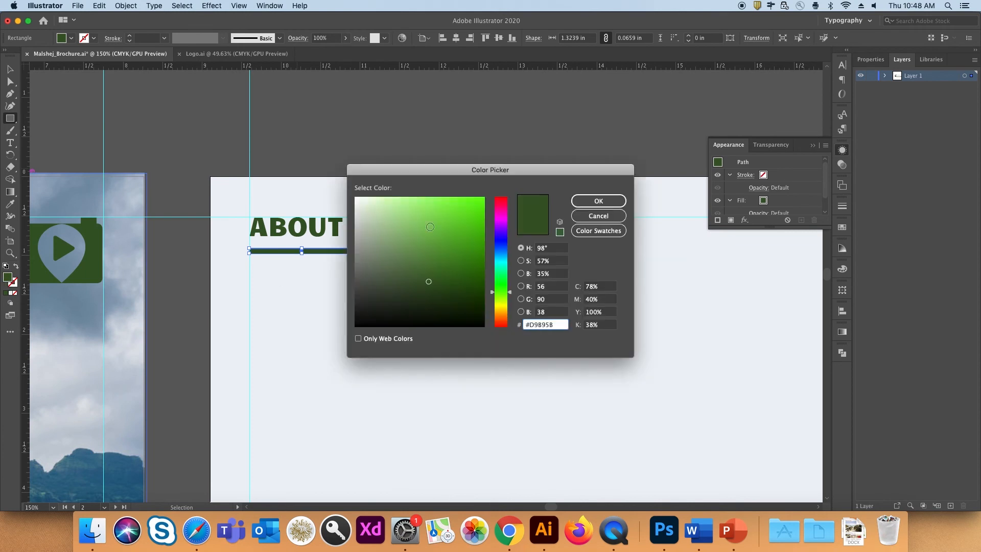
click(571, 199)
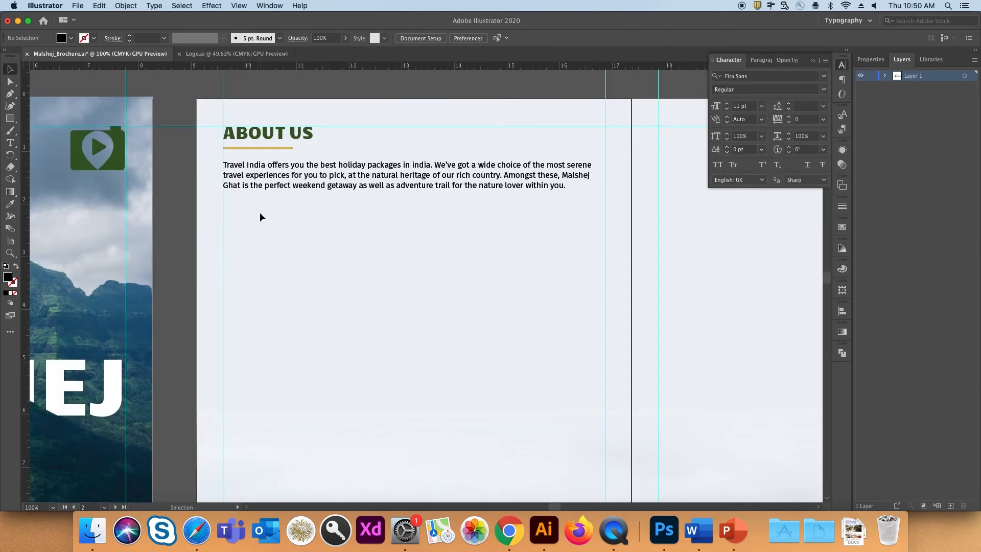
Duplicate the ABOUT US heading and its gold bar below the paragraph and change the copied heading to OUR SERVICES.
drag(310, 133, 306, 135)
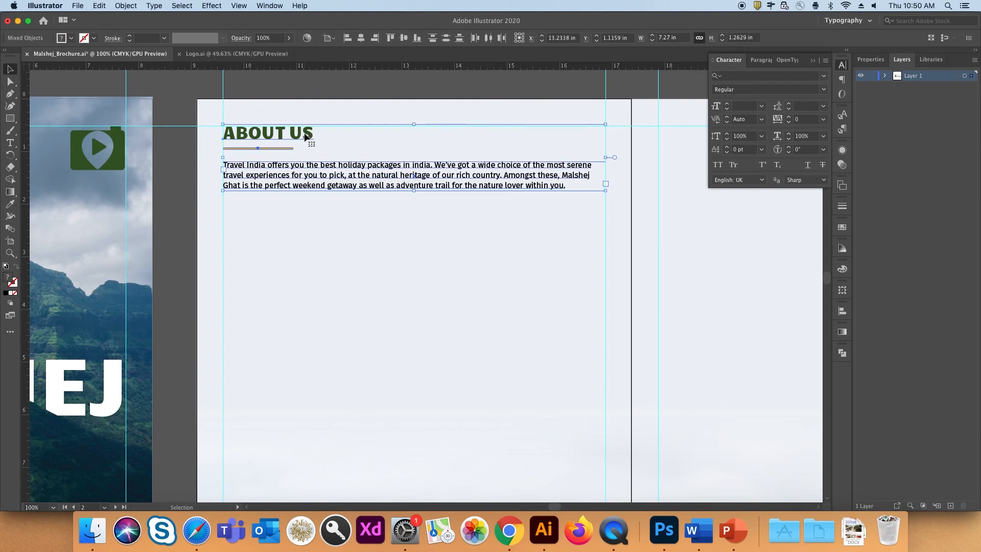
drag(305, 135, 327, 234)
key(t)
triple_click(355, 235)
text(OUR SERB)
key(BackSpace)
text(VICES)
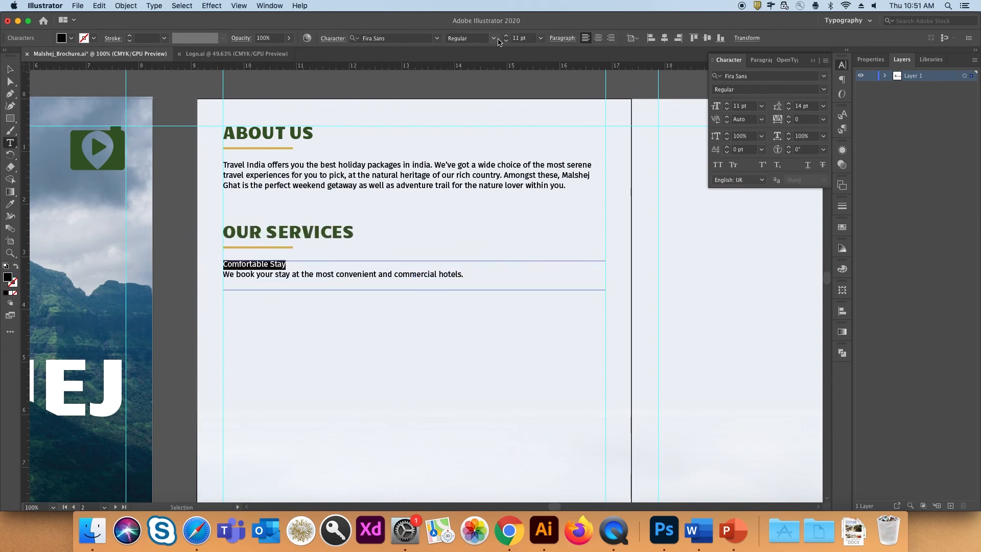
Set the "Comfortable Stay" line to SemiBold at 13 pt.
click(494, 39)
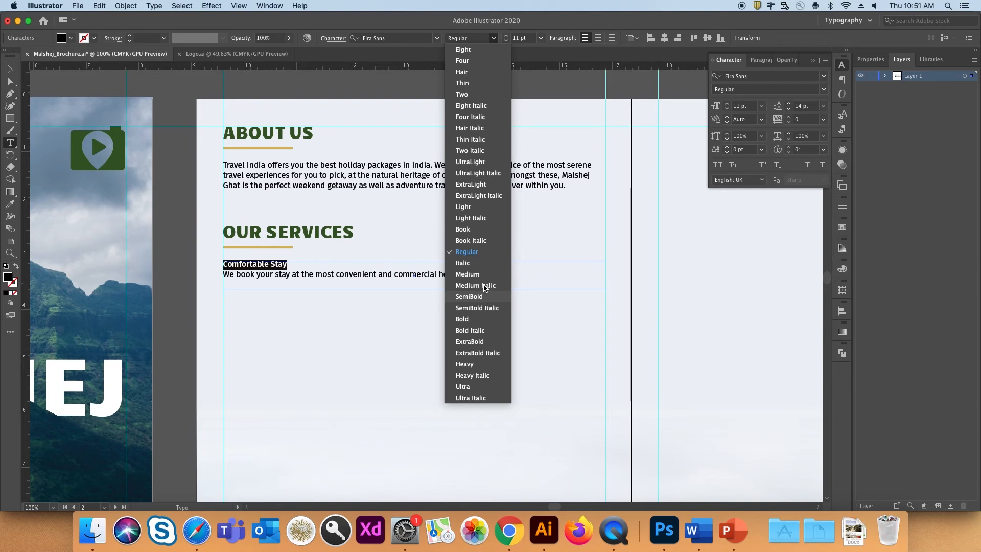
key(Return)
click(507, 37)
click(506, 36)
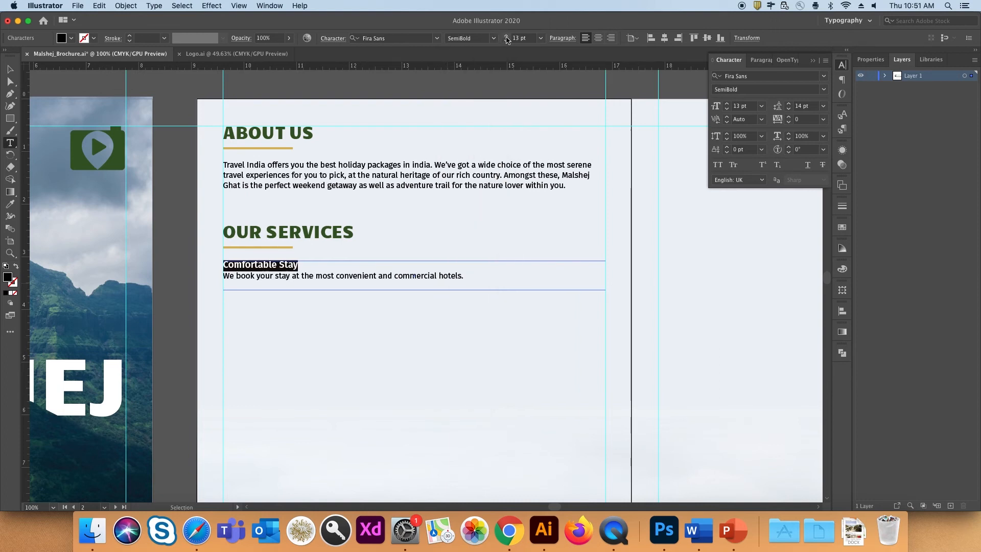
click(507, 36)
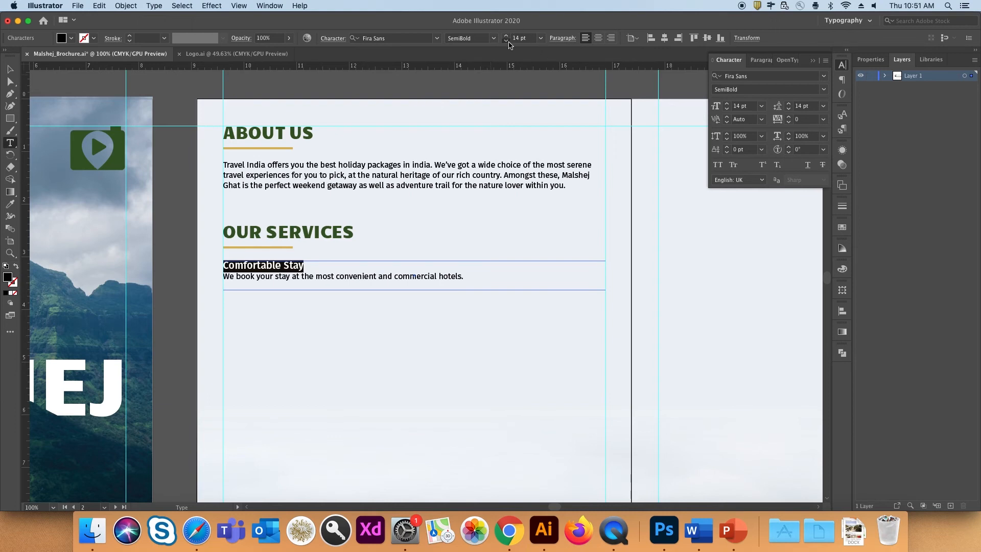
Narrow the Comfortable Stay text box and shift it right, and draw a gold circle about 0.86 in wide at the margin under OUR SERVICES.
click(10, 69)
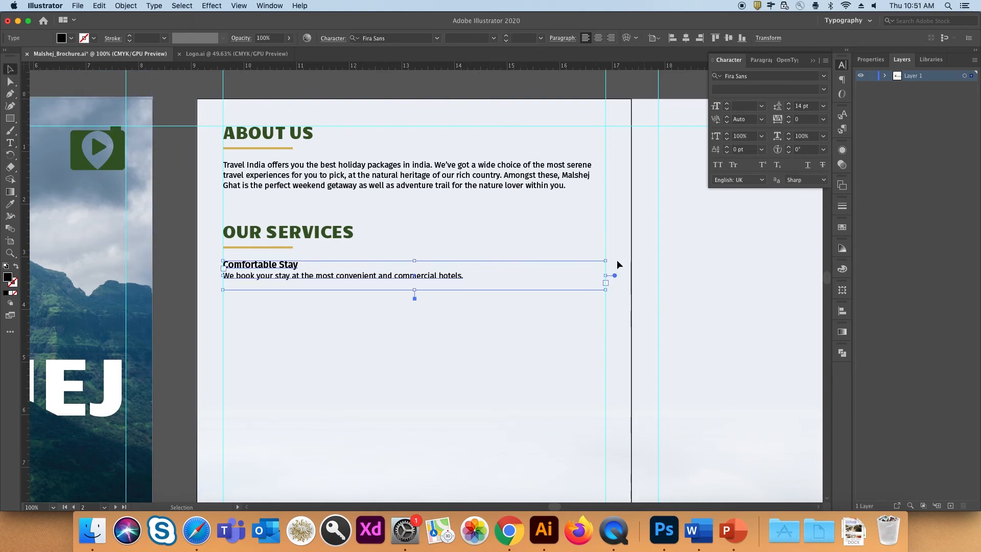
drag(366, 280, 461, 281)
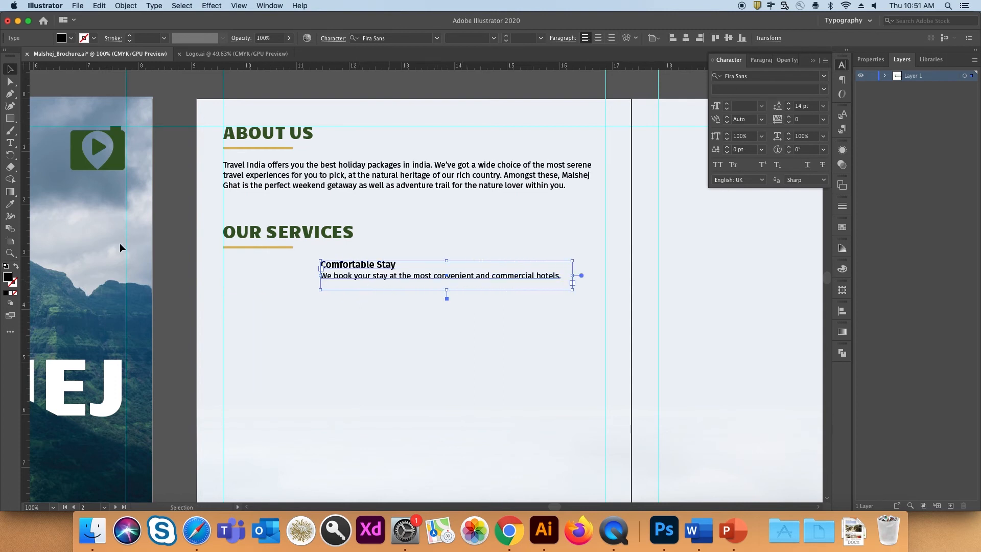
drag(9, 118, 38, 130)
drag(223, 261, 268, 288)
click(9, 203)
click(256, 247)
Place the Comfortable Stay text beside the gold circle and align it vertically centred, using the circle as key object.
key(v)
drag(444, 280, 404, 289)
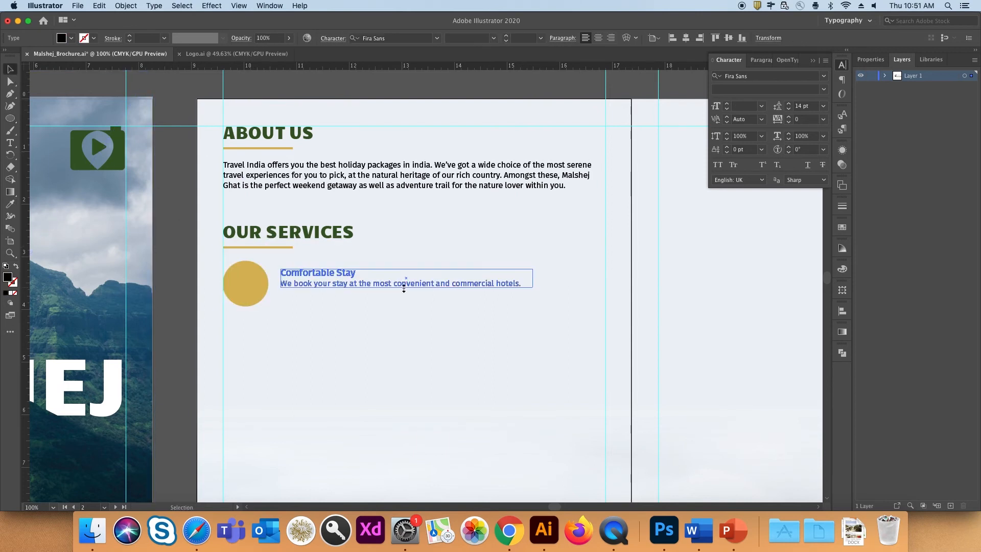
shift+click(239, 290)
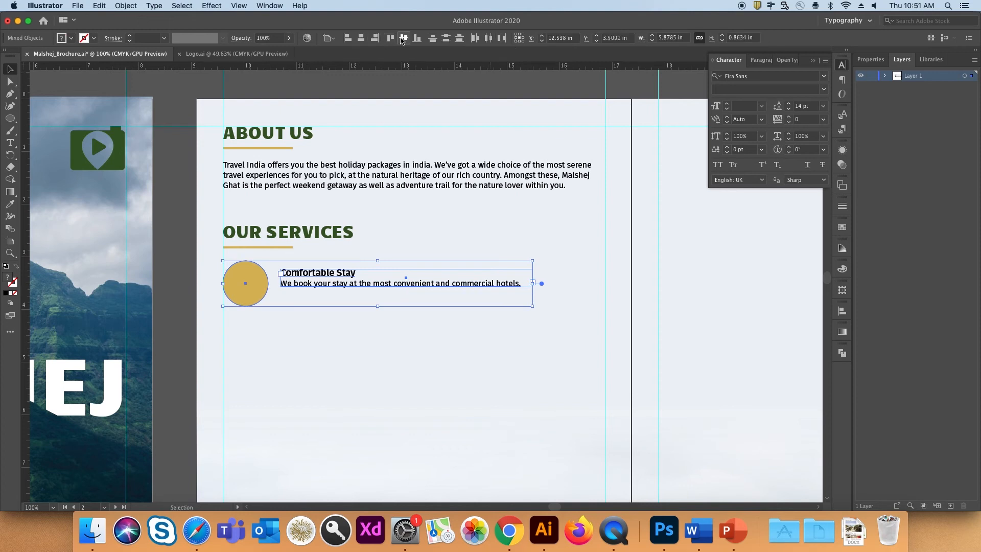
click(330, 38)
click(342, 70)
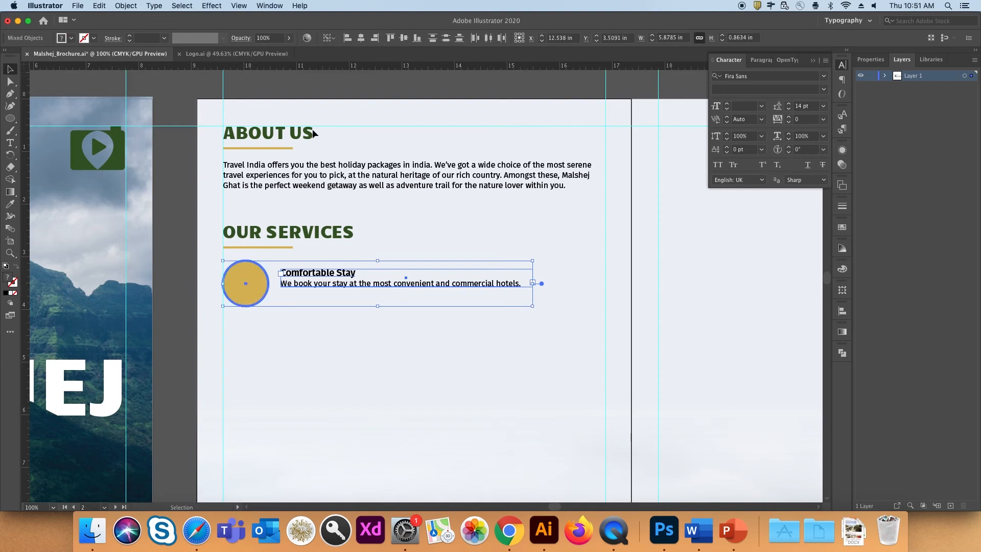
click(403, 38)
click(477, 368)
scroll(477, 368, right, 2)
drag(218, 326, 231, 308)
Switch to Flaticon in Chrome and search for "hotel" icons.
click(289, 333)
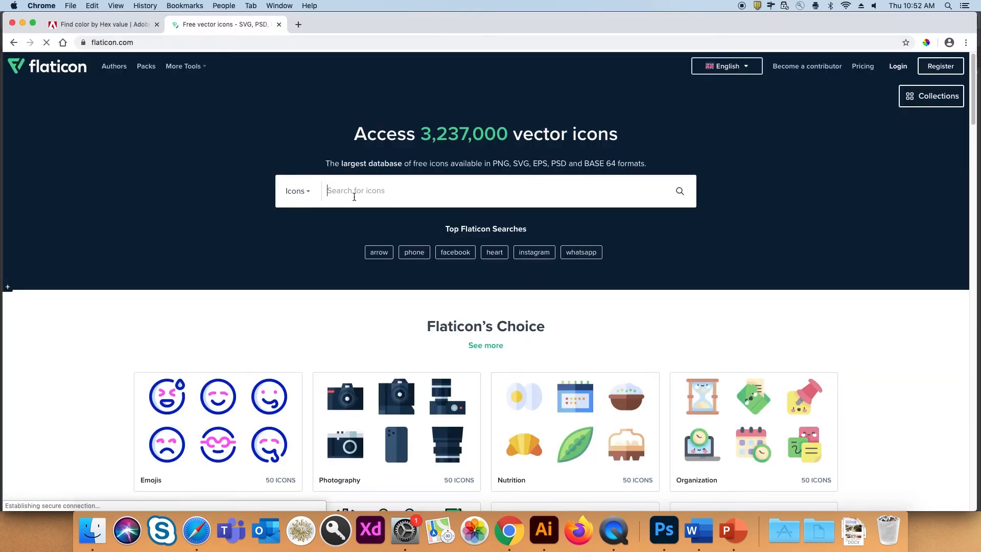
text(ho)
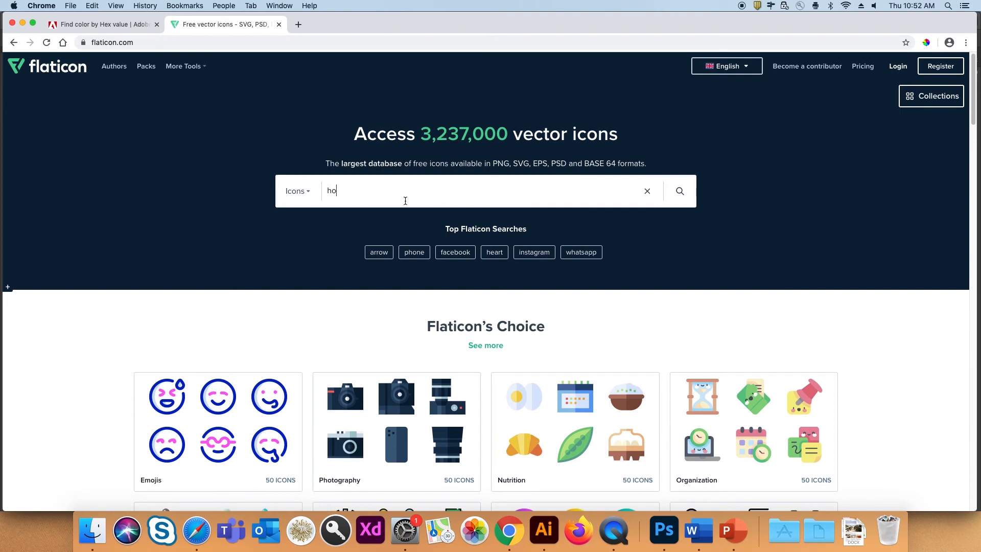
text(tel)
key(Return)
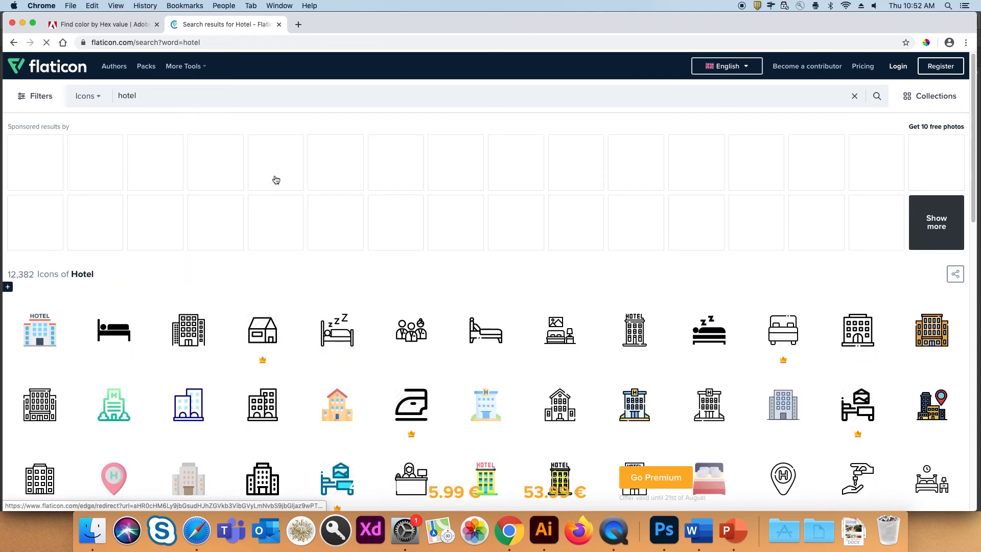
Open the outlined hotel icon with two adjoining buildings from the results and download it as SVG.
scroll(304, 253, down, 3)
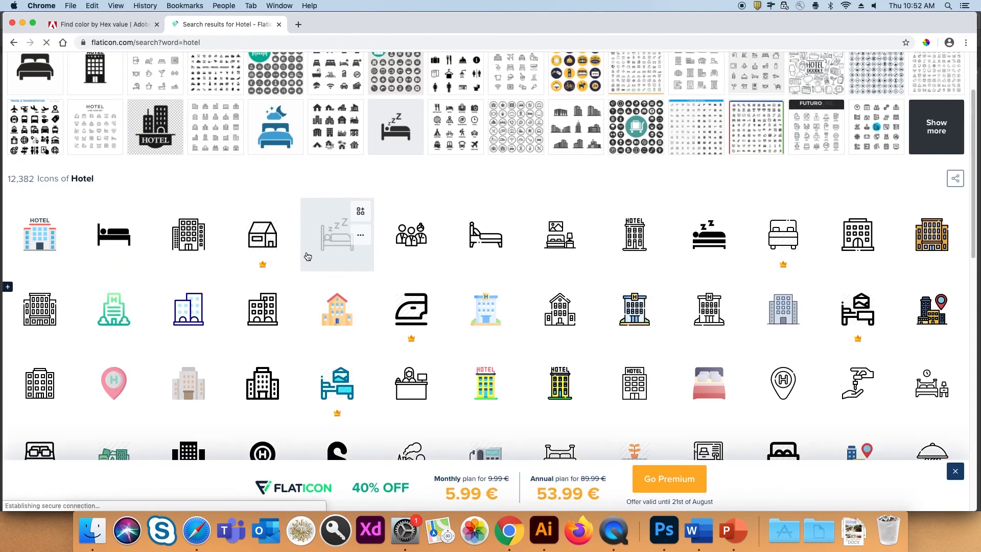
scroll(307, 256, down, 2)
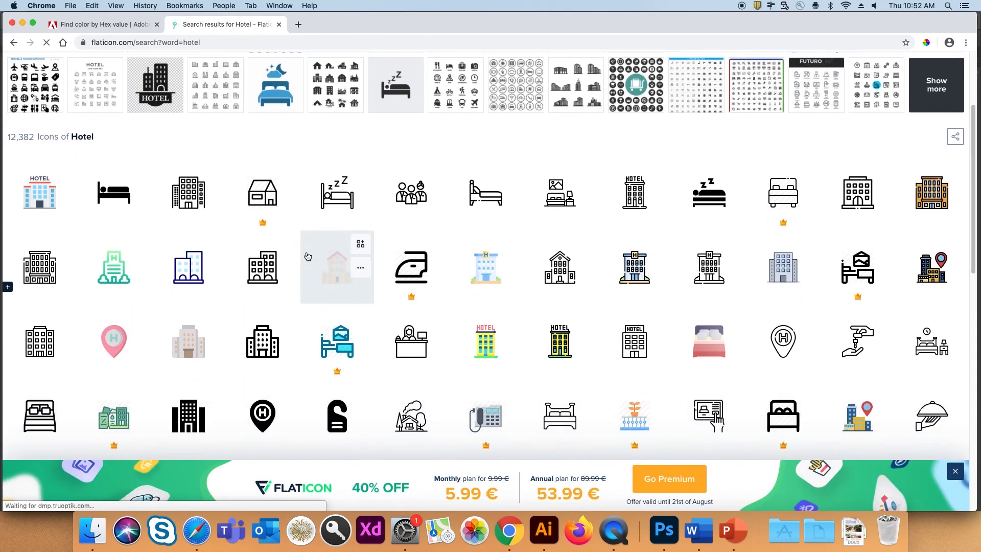
click(260, 280)
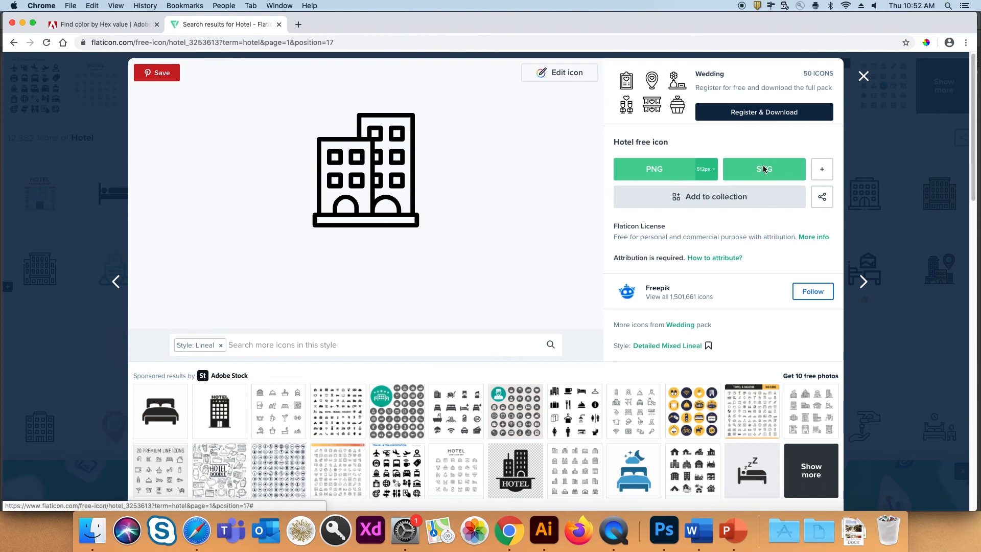
click(765, 170)
click(621, 270)
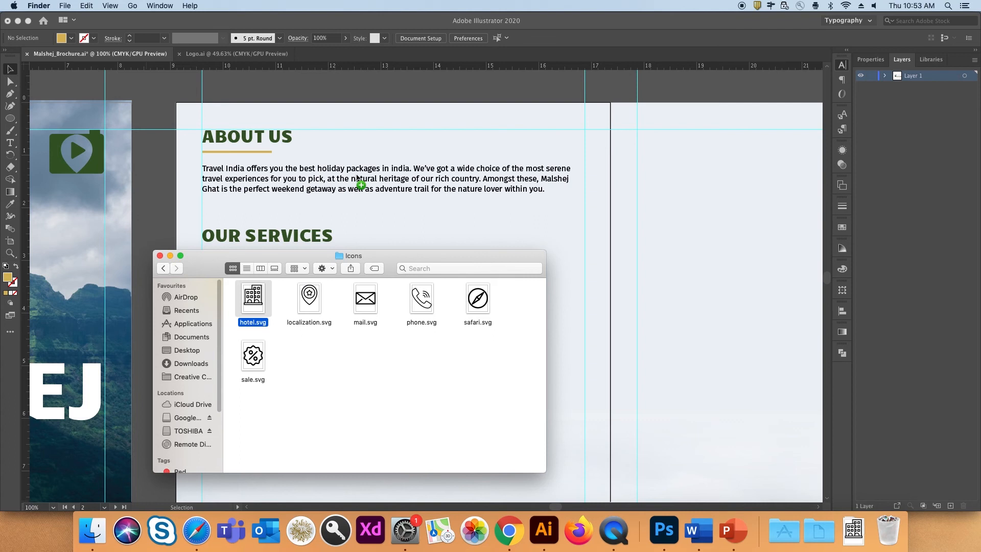
Open hotel.svg from the Icons folder in Illustrator and copy its artwork onto the brochure's gold circle at about 0.42 by 0.45 in.
mouse_move(357, 177)
mouse_down()
mouse_move(313, 310)
mouse_move(270, 308)
mouse_move(339, 156)
mouse_move(357, 174)
mouse_up()
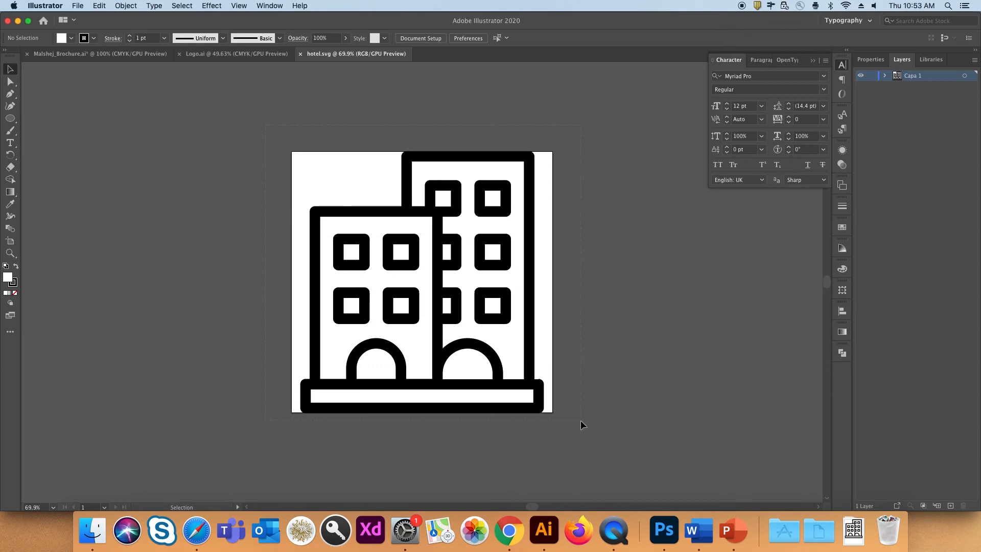
key(super+a)
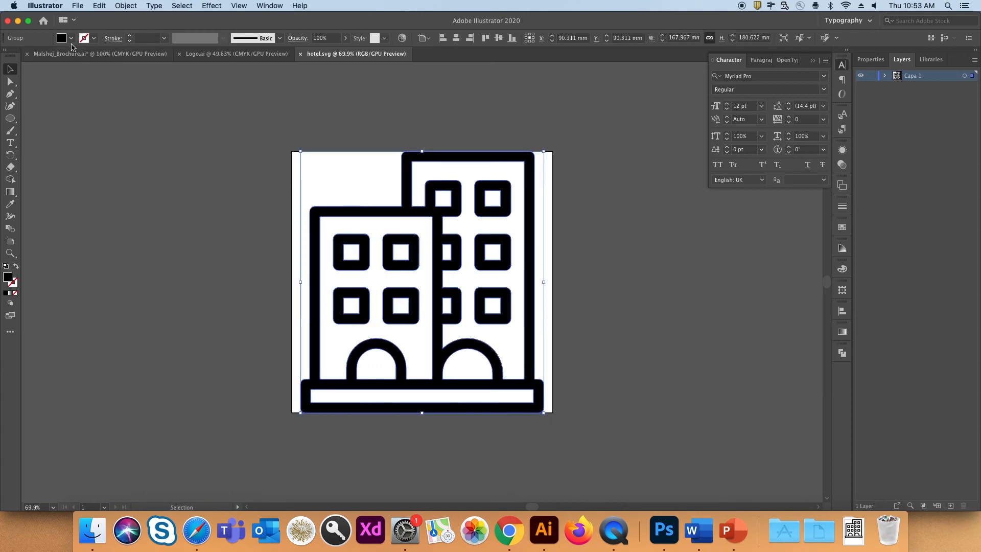
click(72, 54)
key(super+v)
drag(207, 98, 222, 286)
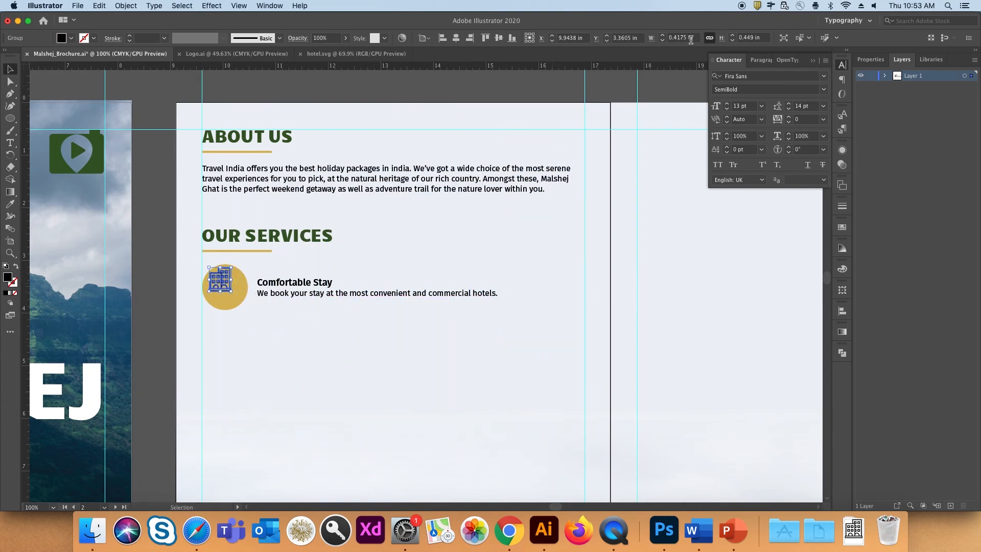
Centre the hotel icon on the gold circle and recolour it with the green sampled from the cover logo.
shift+click(241, 300)
click(504, 41)
click(10, 204)
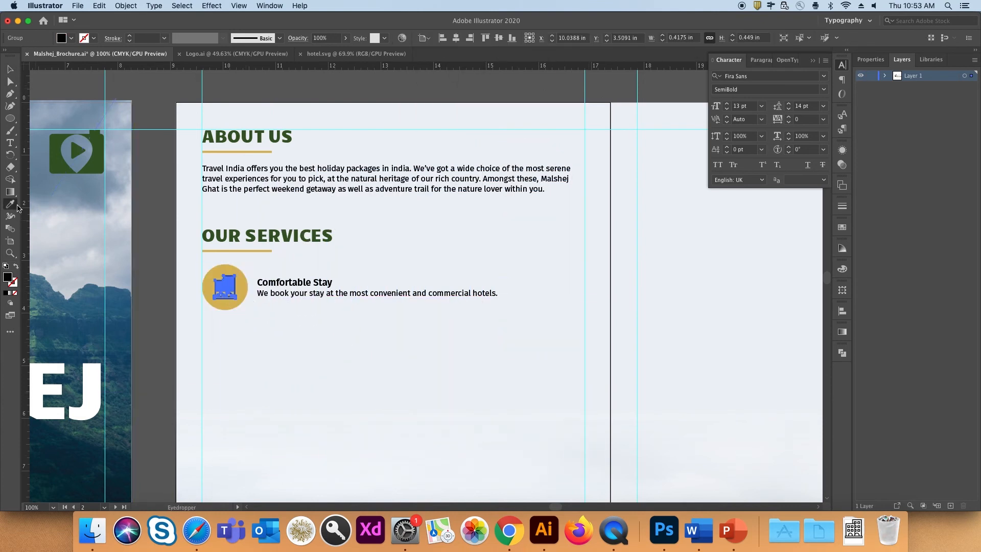
click(103, 170)
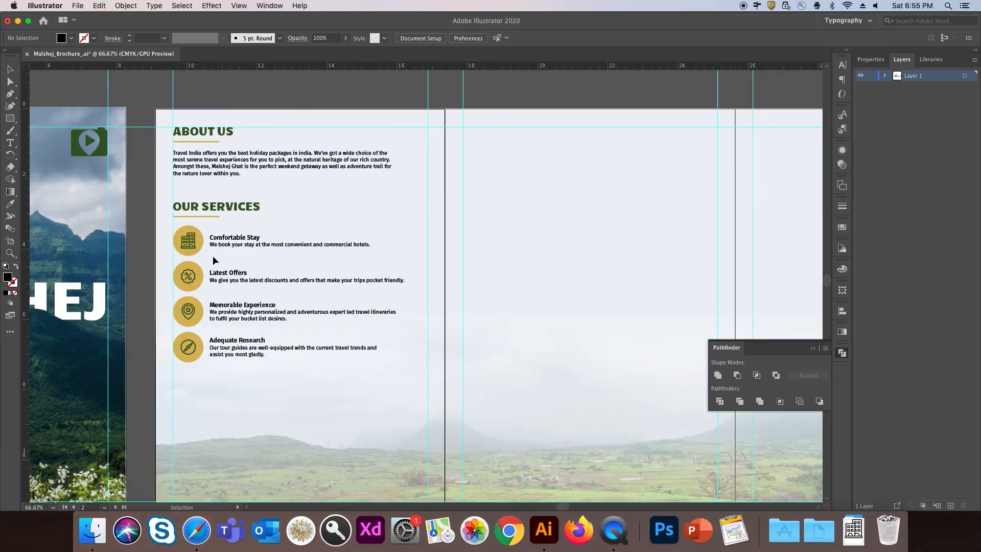
Select all the About Us and Our Services content and move it down the page to about Y 4.8 in.
scroll(237, 389, down, 5)
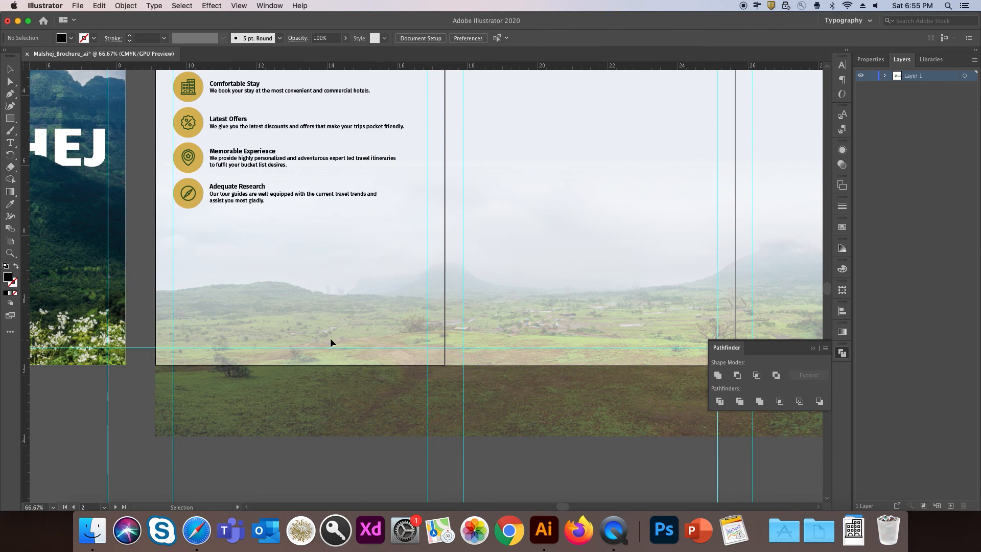
scroll(331, 348, up, 4)
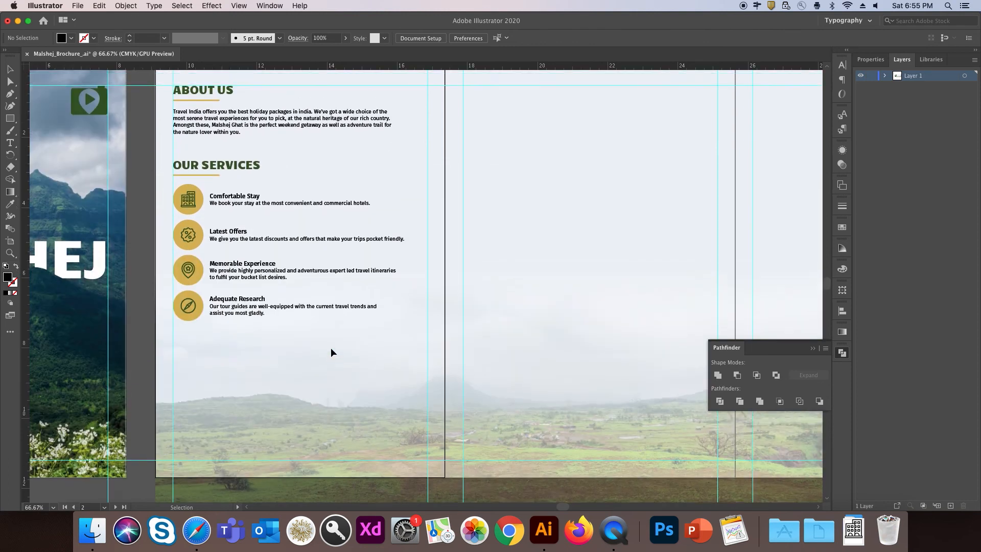
scroll(322, 355, up, 4)
click(309, 358)
scroll(309, 357, up, 7)
scroll(309, 358, down, 7)
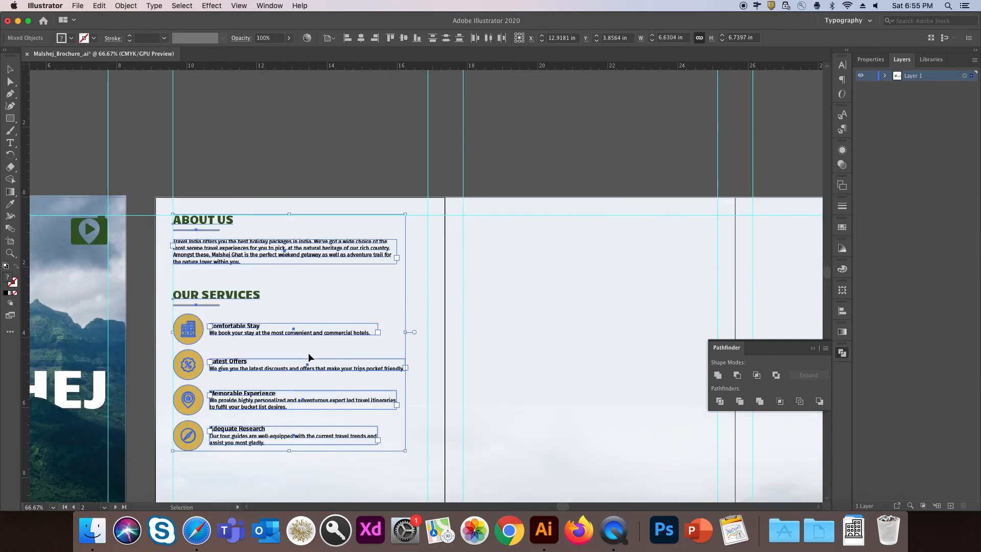
scroll(309, 357, down, 2)
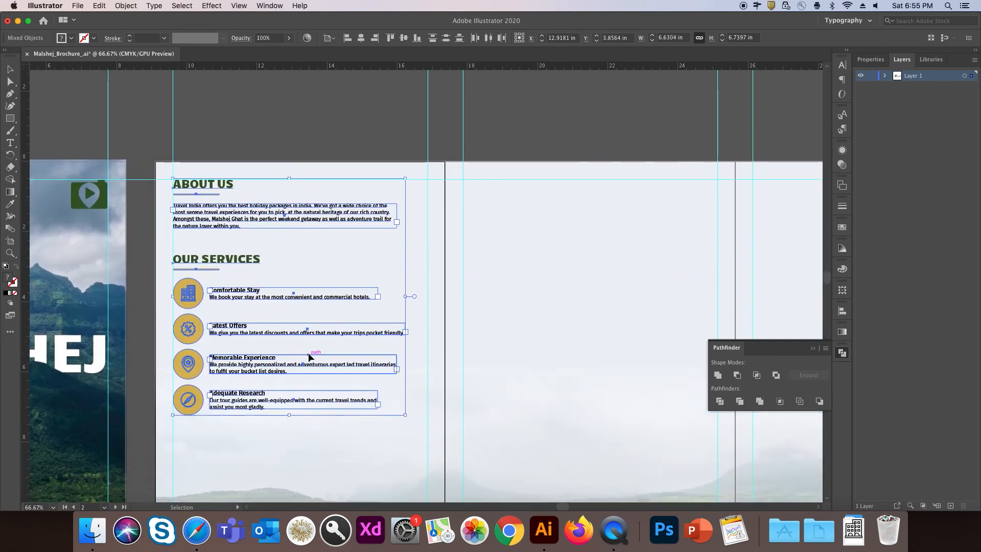
key(Down)
key(Down)
key(Down)
key(Down)
key(Down)
key(Down)
key(Down)
key(Down)
key(Down)
key(Down)
key(Down)
key(Down)
key(Down)
key(Down)
key(Down)
key(Down)
key(Down)
key(Down)
key(Down)
key(Down)
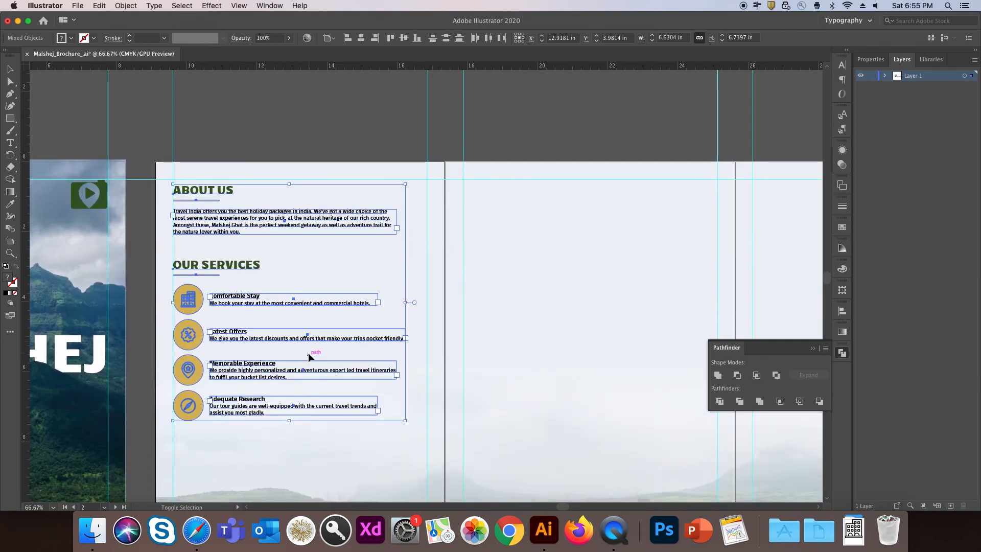
key(Down)
key(Down)
key(Down)
key(Down)
key(Down)
key(Down)
key(Down)
key(Down)
key(Down)
key(Down)
key(Down)
key(Down)
key(Down)
key(Down)
key(Down)
key(Down)
key(Down)
key(Down)
key(Down)
key(Down)
key(Down)
key(Down)
key(Down)
key(Down)
key(Down)
key(Down)
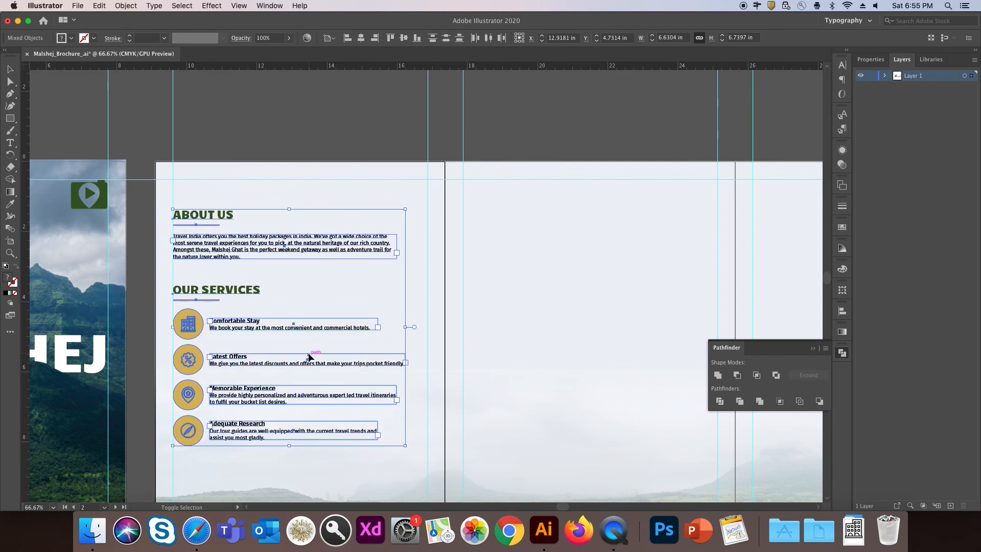
Shift the selected About Us and Our Services content right to about X 13.24 in.
key(Right)
key(Right)
key(Right)
key(Right)
key(Right)
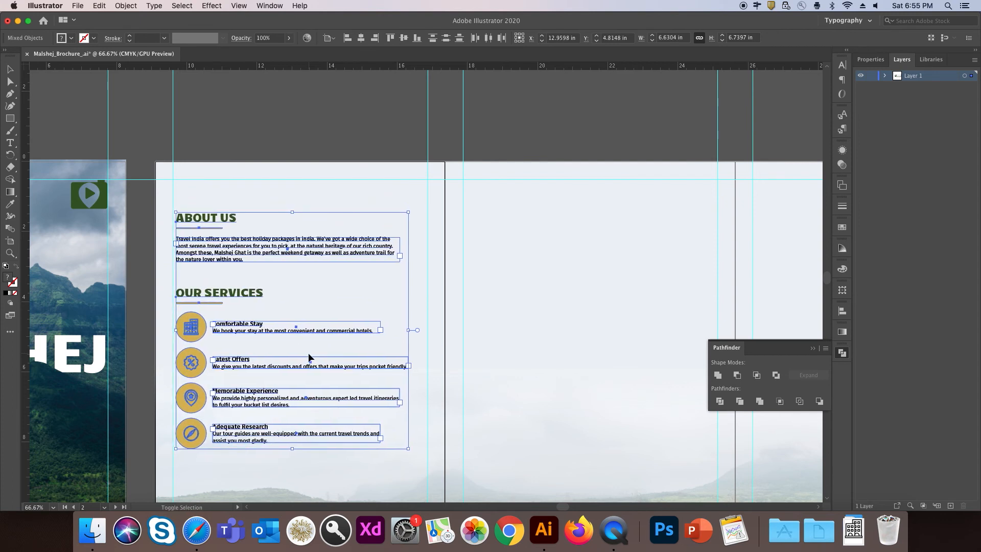
key(Right)
key(Right)
key(Right)
key(Right)
key(Right)
key(Right)
key(Right)
key(Right)
key(Right)
key(Right)
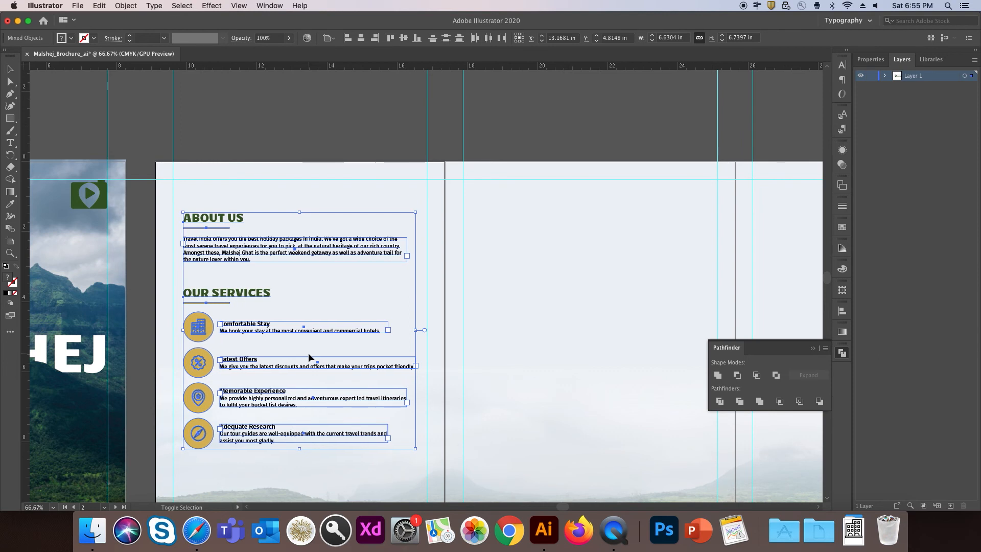
key(super+z)
key(super+z)
key(super+z)
key(super+z)
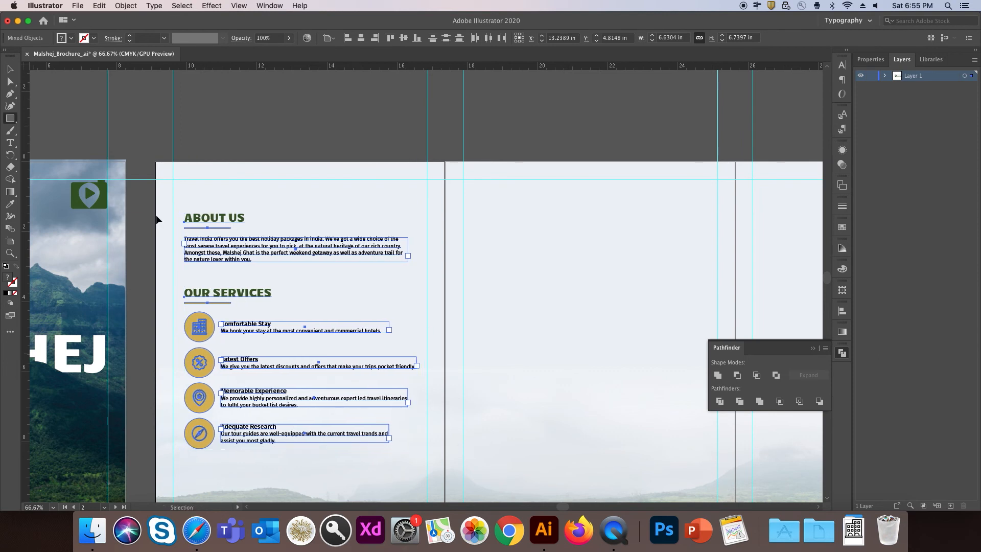
Draw a black spacer rectangle about 0.82 by 1.22 in and use it to place additional margin guides on the inner pages.
drag(172, 242, 433, 381)
drag(282, 436, 201, 370)
drag(351, 308, 392, 309)
drag(24, 338, 464, 354)
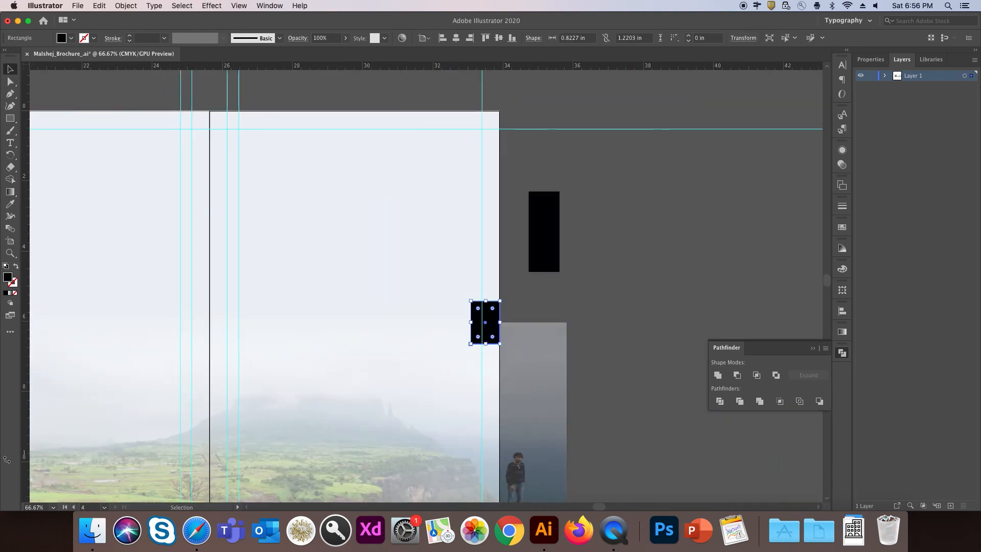
click(390, 427)
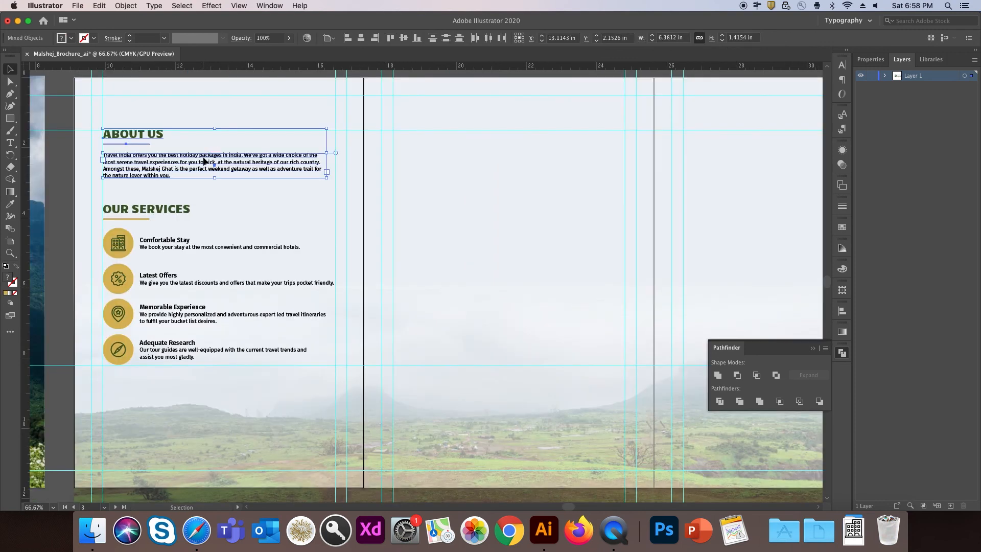
Duplicate the About Us heading and paragraph onto the second inner page and change the copied heading to OUR TOURS.
drag(204, 161, 493, 162)
click(475, 196)
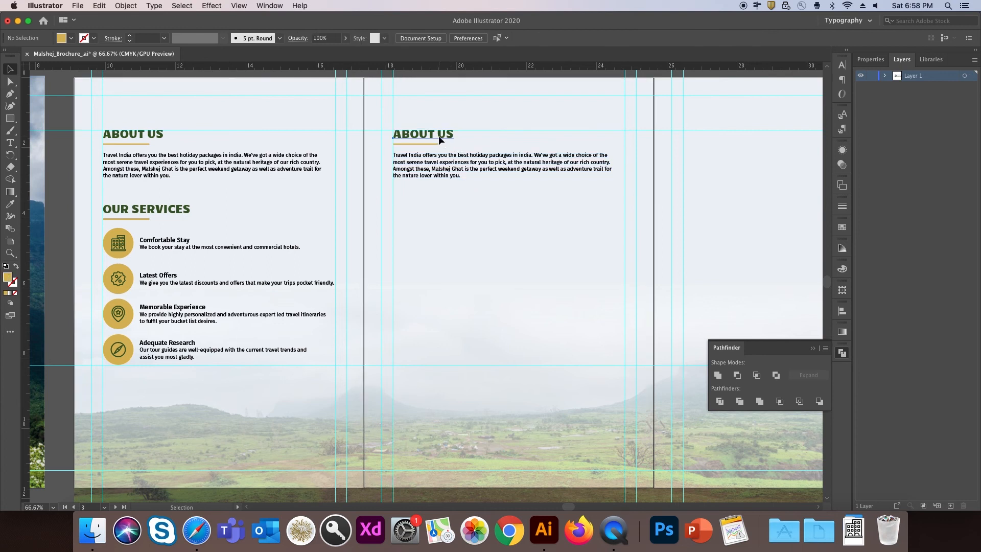
double_click(438, 136)
key(super+a)
text(OUR TOURS)
key(Escape)
Draw a green rectangle about 3 by 2 in below the OUR TOURS heading and round its corners to about 0.27 in.
key(m)
drag(394, 153, 498, 223)
click(9, 71)
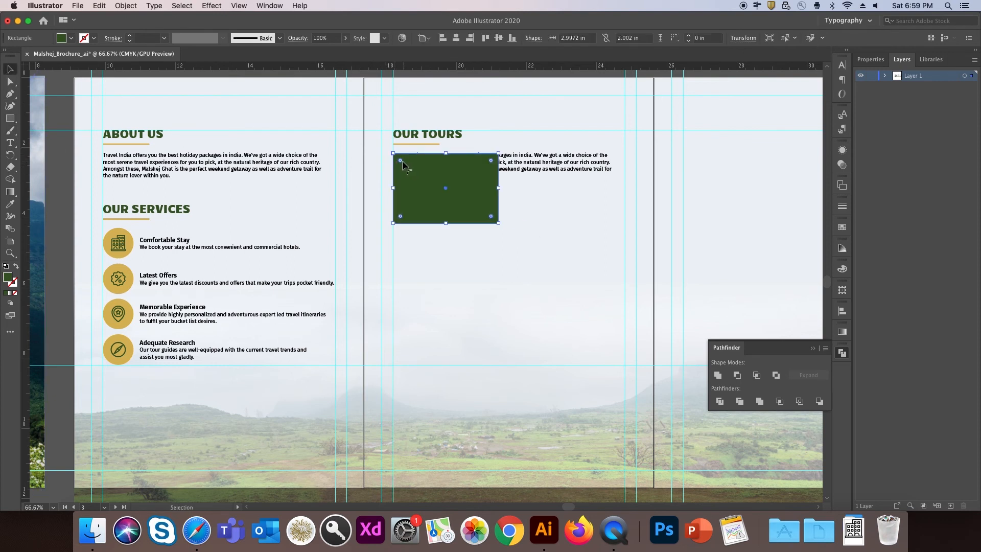
drag(400, 161, 400, 164)
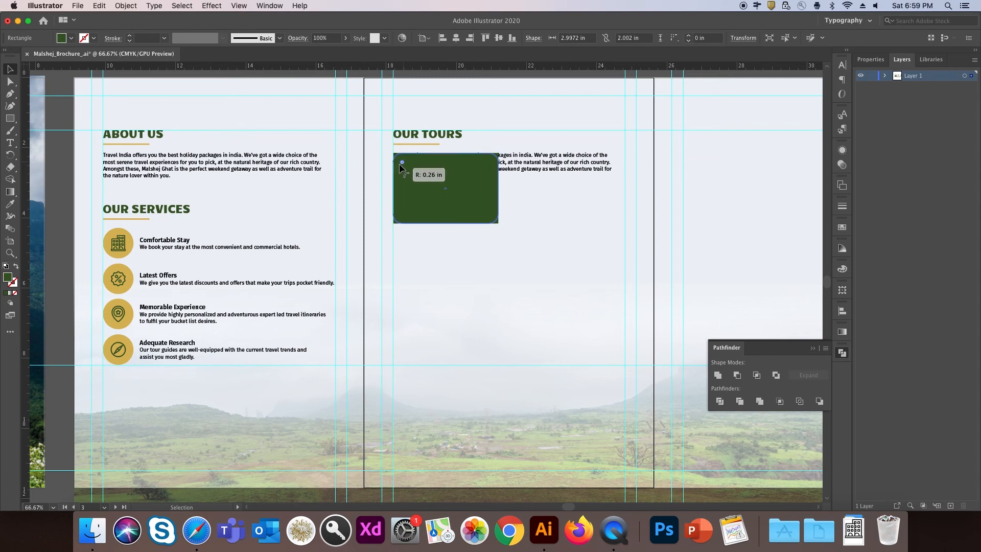
drag(400, 165, 397, 168)
Add the caption "Magical Malshej" in a text box fitted closely below the green rounded rectangle.
key(t)
drag(394, 231, 617, 256)
text(Magical Malshej)
key(Escape)
drag(505, 256, 505, 238)
drag(617, 231, 436, 229)
click(453, 210)
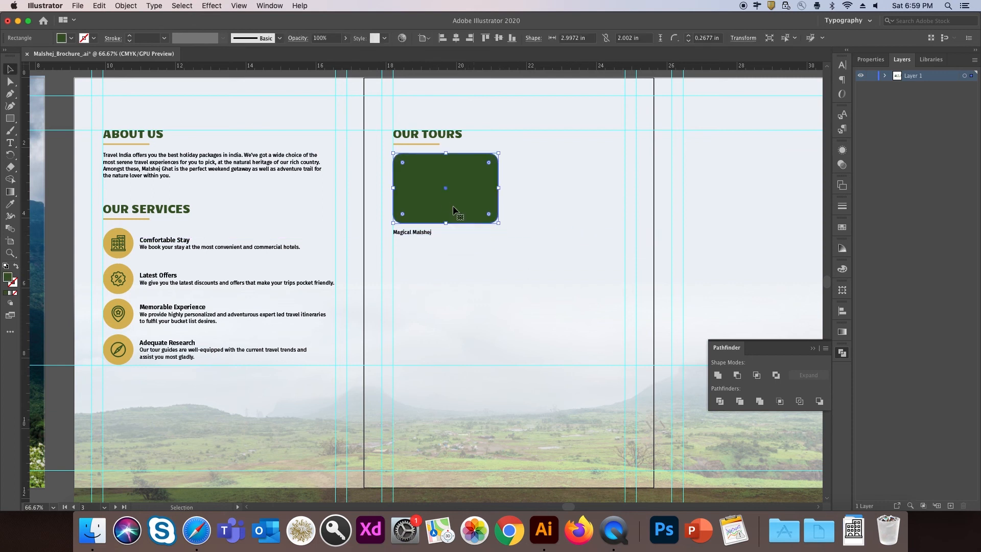
Increase the Magical Malshej caption's font size to 14 pt.
click(416, 234)
click(506, 36)
click(506, 37)
click(506, 37)
Duplicate the Magical Malshej caption directly below itself and replace the copy's text with the price 7,000.
scroll(447, 226, left, 5)
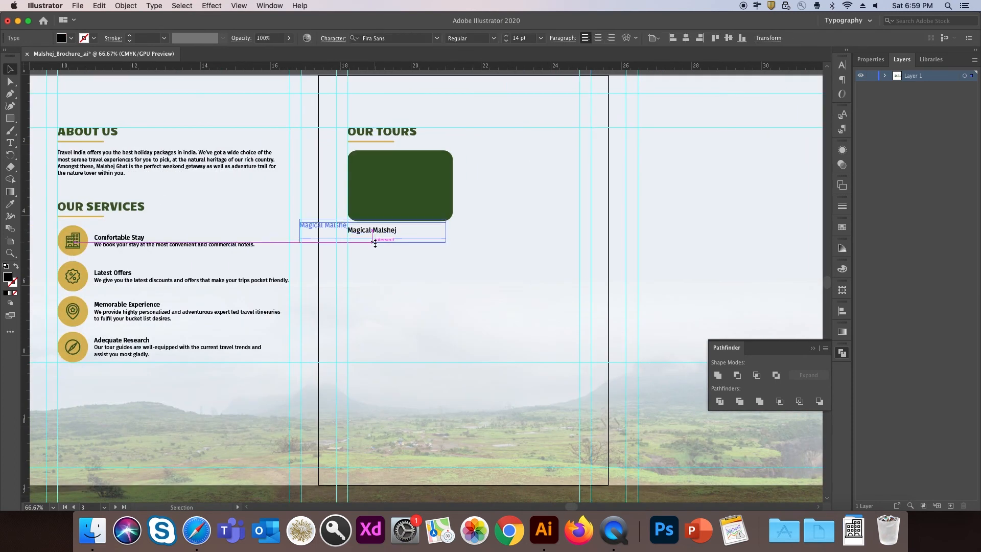
drag(380, 236, 381, 247)
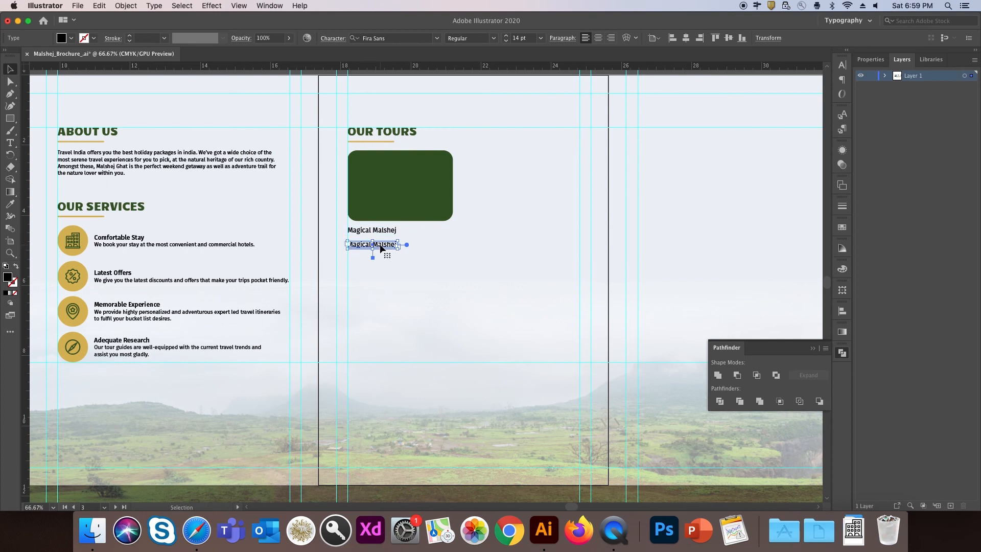
triple_click(381, 246)
key(BackSpace)
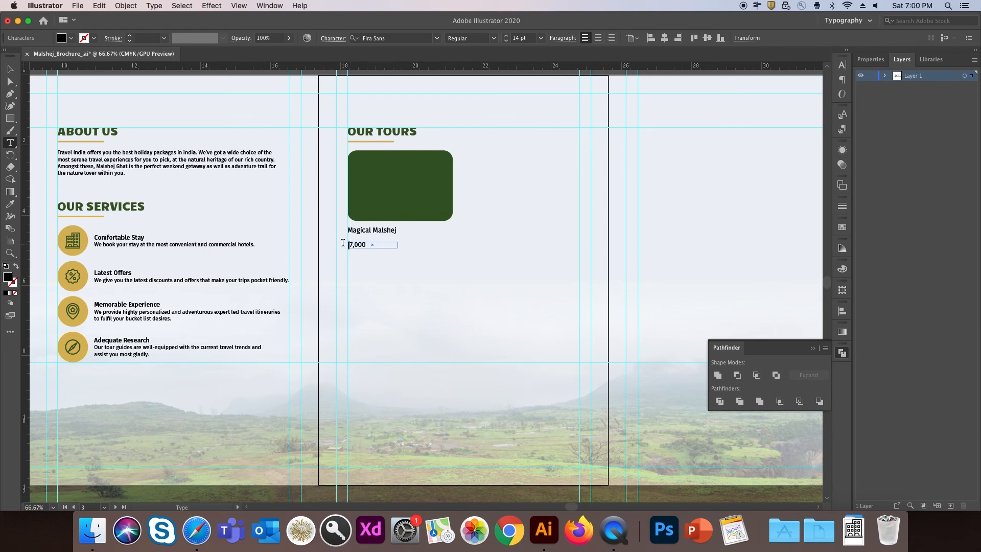
Set the currency character in front of 7,000 in the Rupee Foradian font.
click(391, 39)
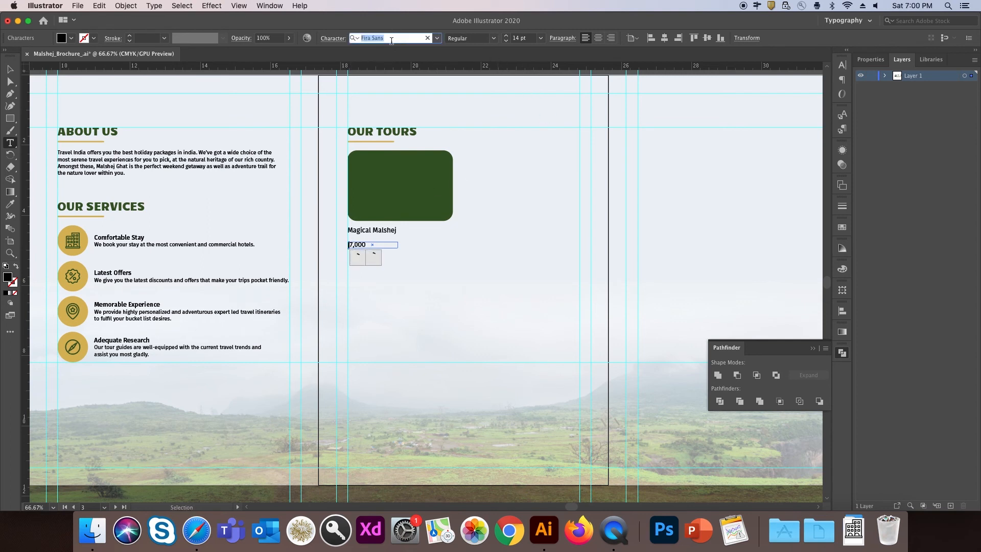
text(rupe)
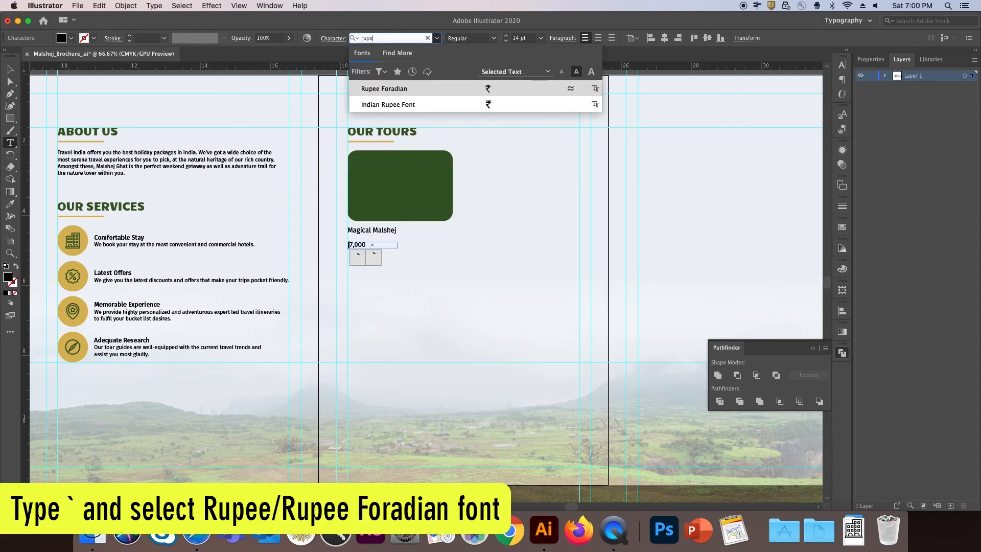
click(410, 89)
click(12, 71)
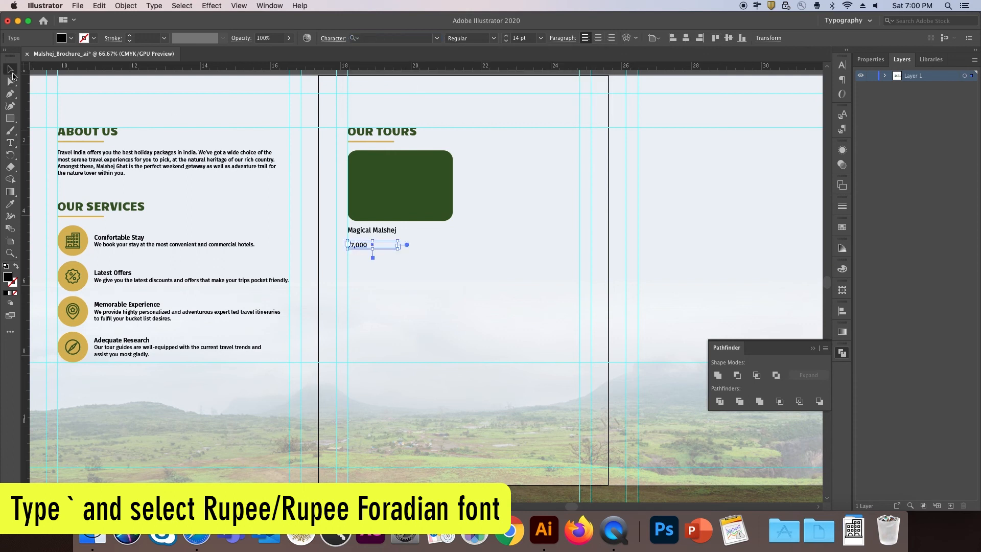
click(364, 255)
Set the digits 7,000 in the price text to the SemiBold weight of Fira Sans.
key(super+equal)
key(super+equal)
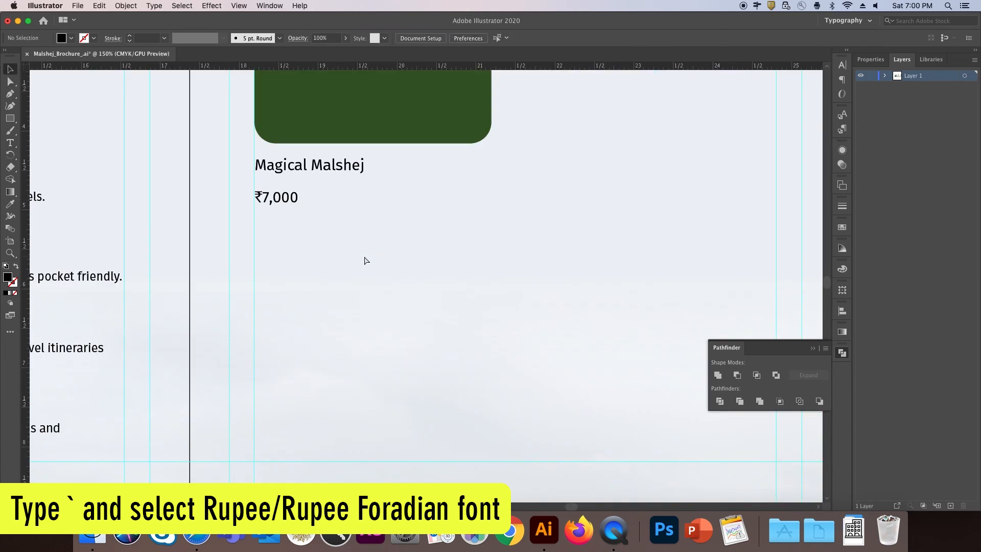
click(289, 202)
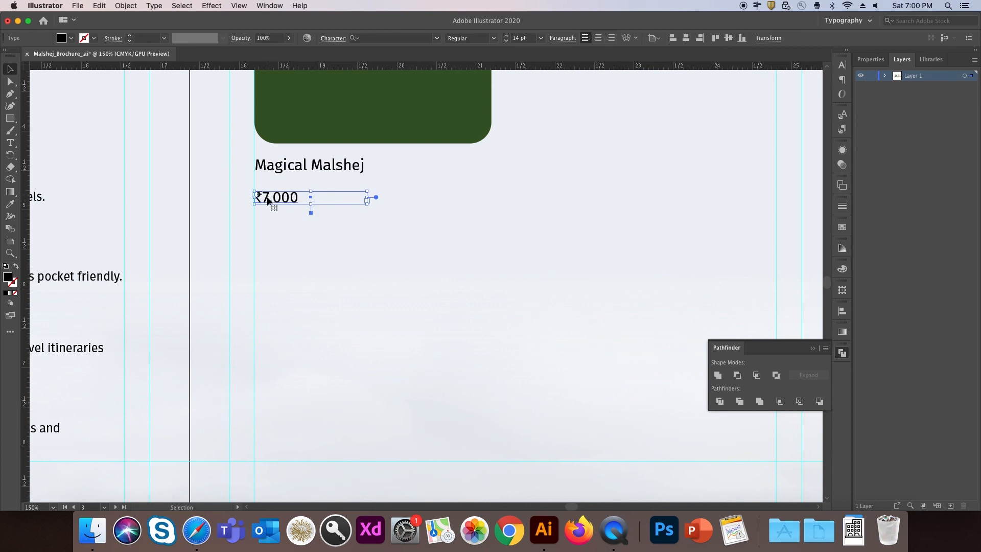
double_click(266, 198)
double_click(268, 196)
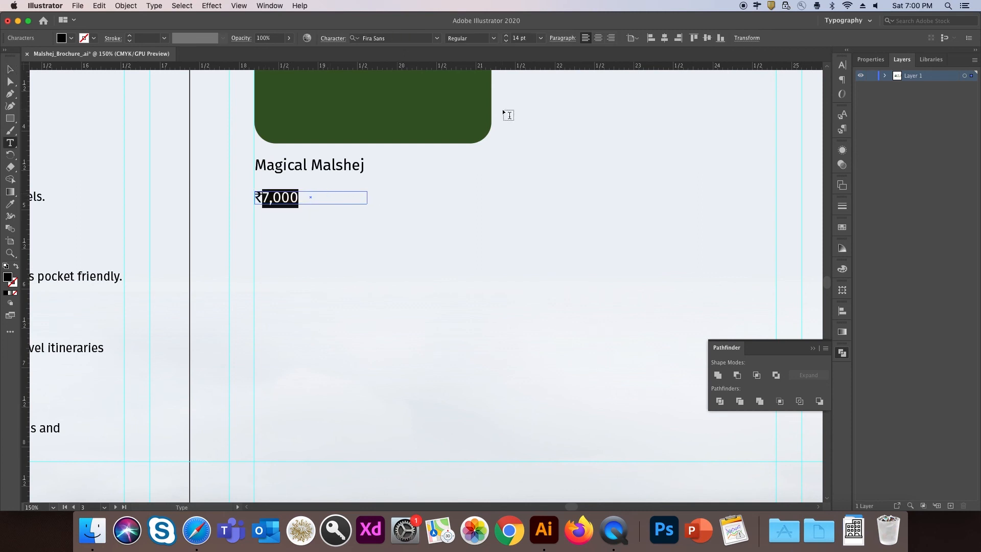
click(494, 38)
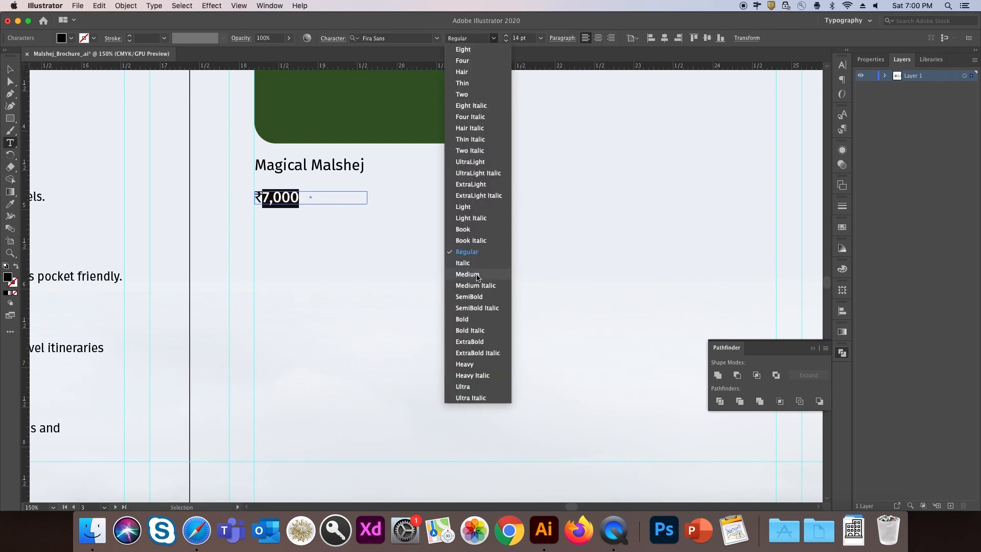
click(476, 298)
key(Escape)
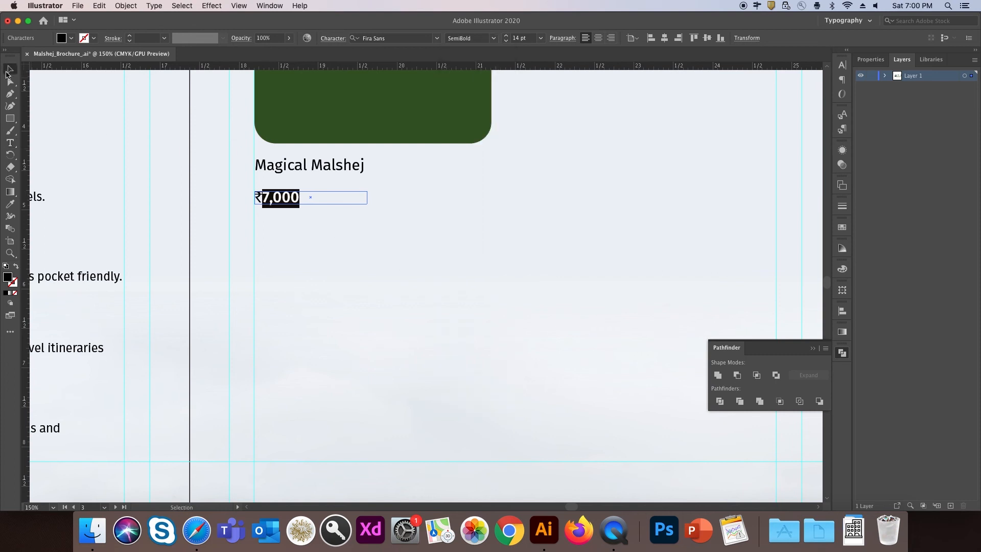
Recolour the price text with the green sampled from the rounded rectangle.
click(11, 205)
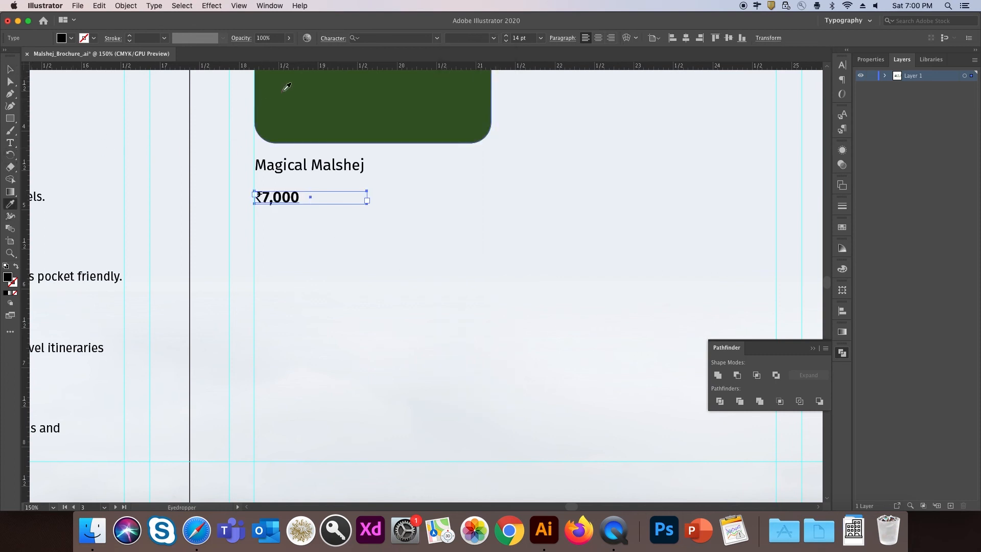
click(287, 87)
click(10, 69)
click(306, 227)
Draw a rectangle about 0.75 by 0.25 in over the price, fill it with the brochure's gold and arrange it behind the text.
key(m)
drag(248, 188, 309, 208)
scroll(114, 208, up, 10)
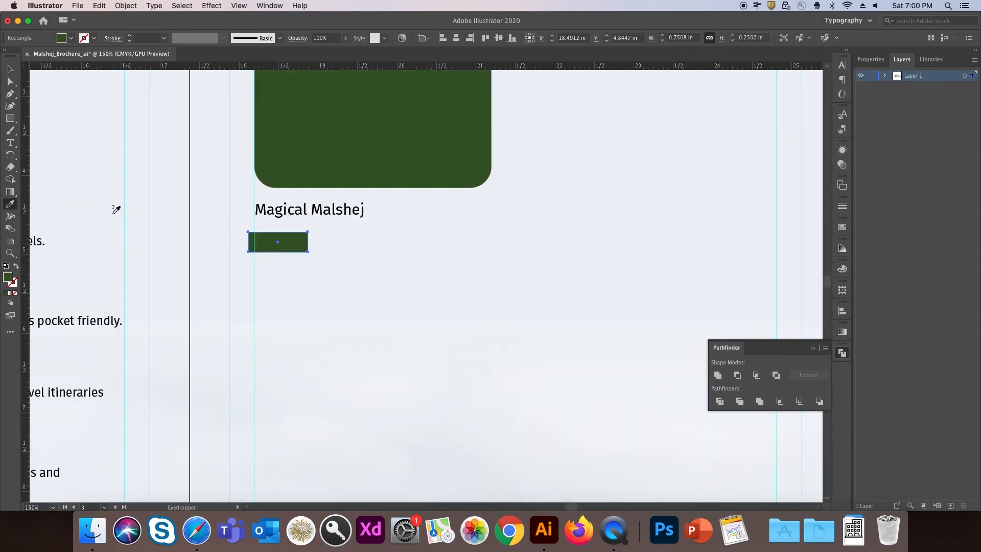
right_click(262, 387)
mouse_move(379, 462)
click(423, 460)
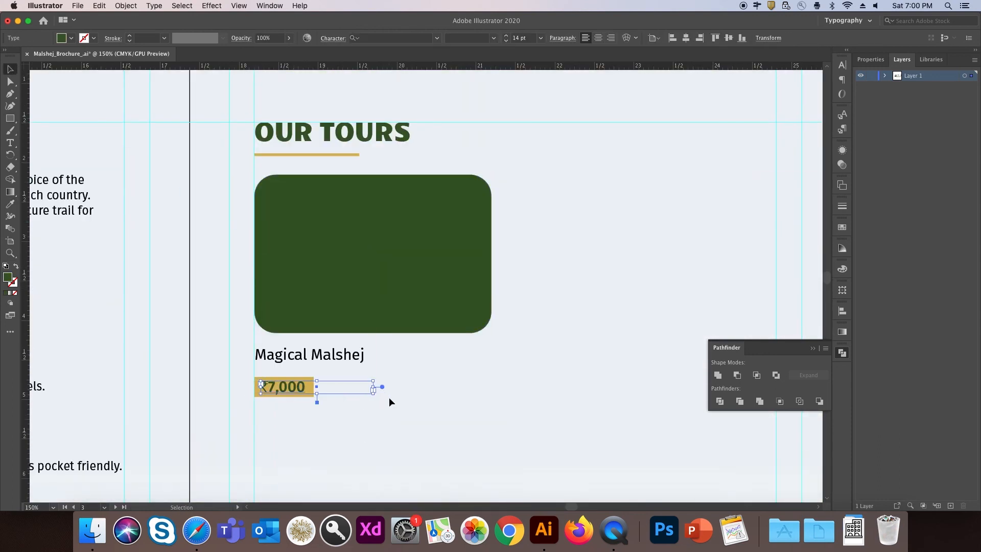
click(406, 403)
key(super+minus)
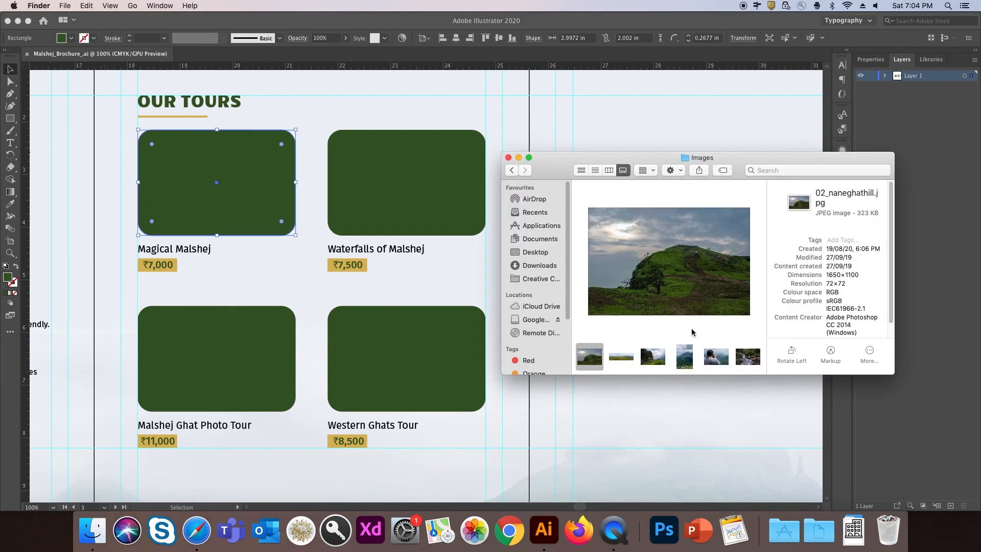
Place Malshej_NeedlePin.jpg from the Images folder and scale it to about 3.17 by 2.11 in over the Magical Malshej rectangle.
click(649, 357)
drag(648, 359, 236, 205)
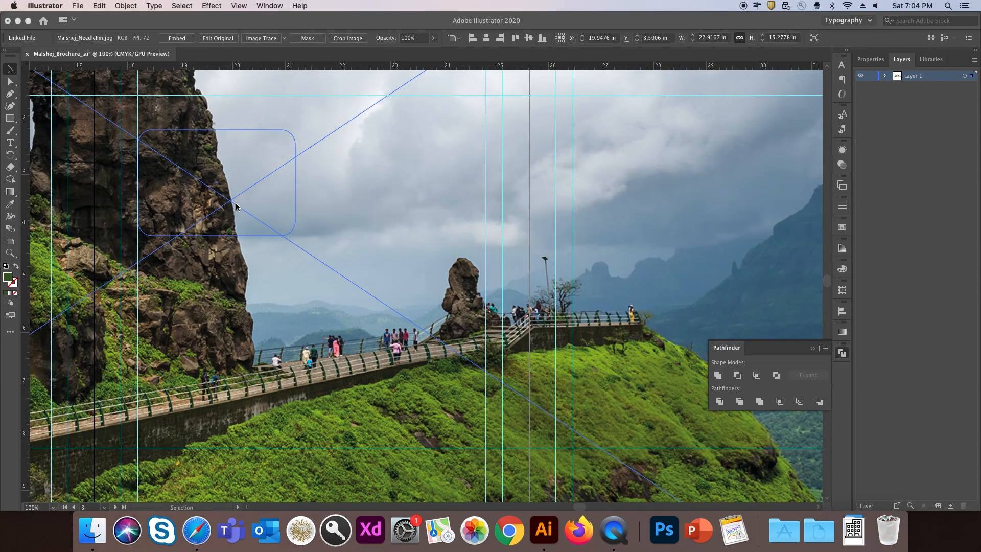
key(super+minus)
key(super+minus)
key(super+minus)
key(super+minus)
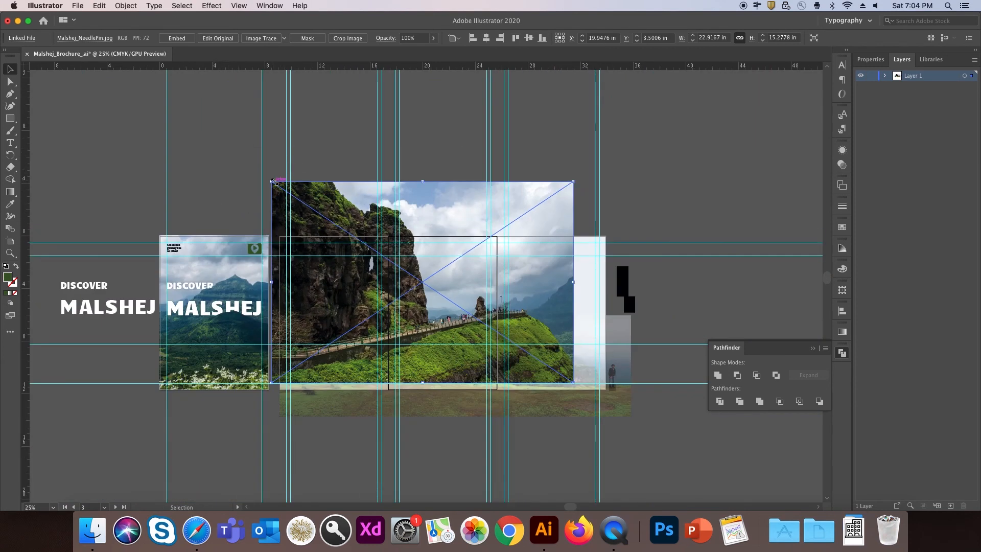
drag(274, 181, 409, 270)
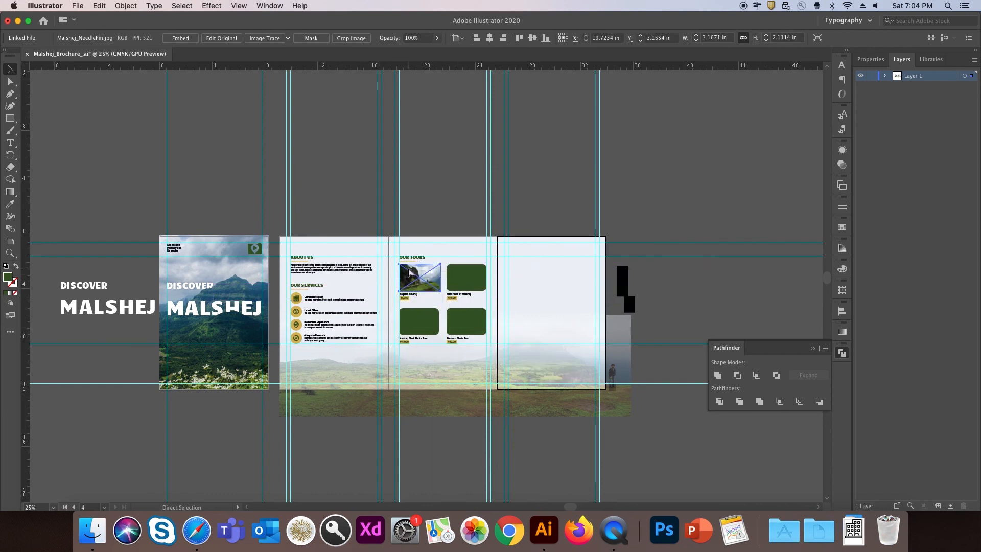
Bring the Magical Malshej rounded rectangle in front of the photo and move the photo up so it fully covers the rectangle's area.
key(super+equal)
key(super+equal)
key(super+equal)
key(super+equal)
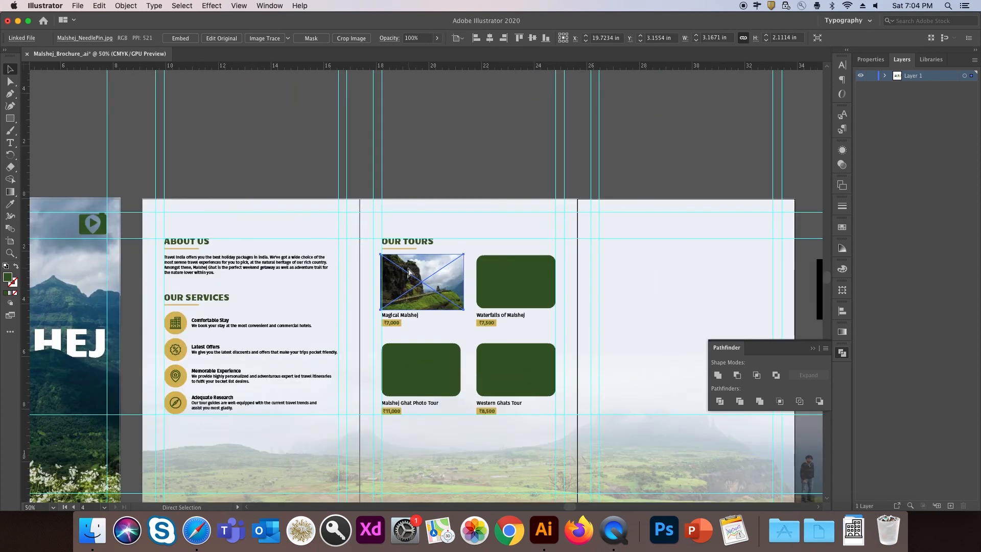
click(415, 233)
right_click(415, 233)
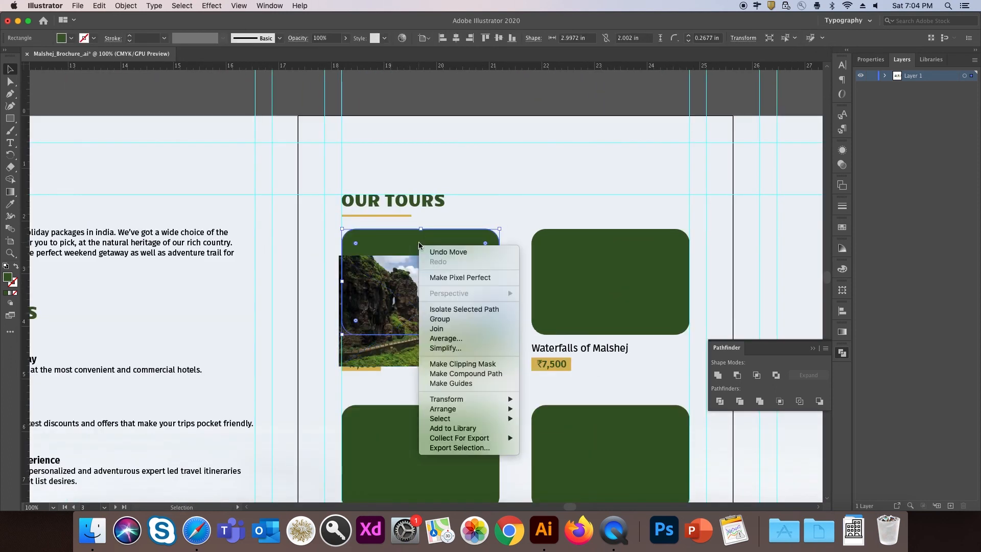
mouse_move(458, 409)
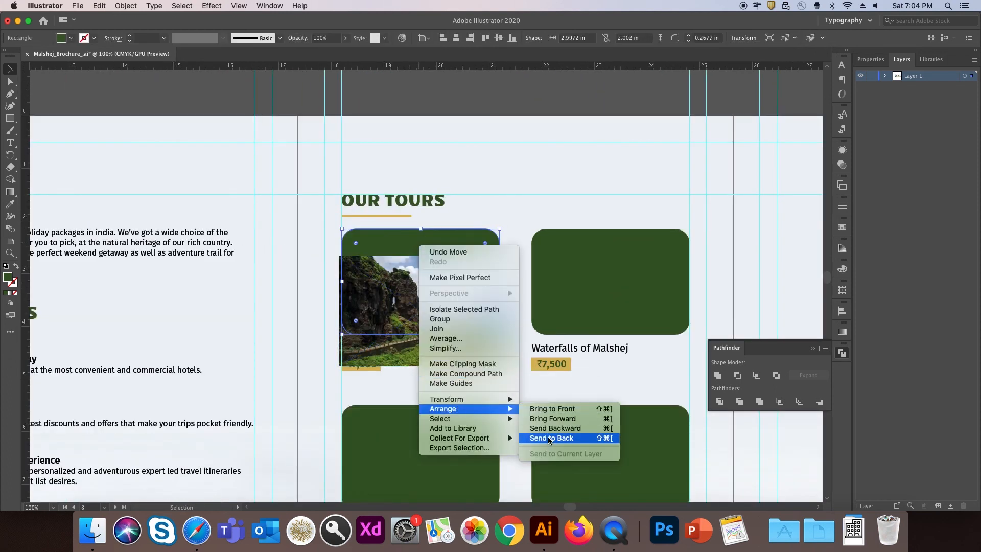
click(546, 409)
drag(464, 342, 464, 324)
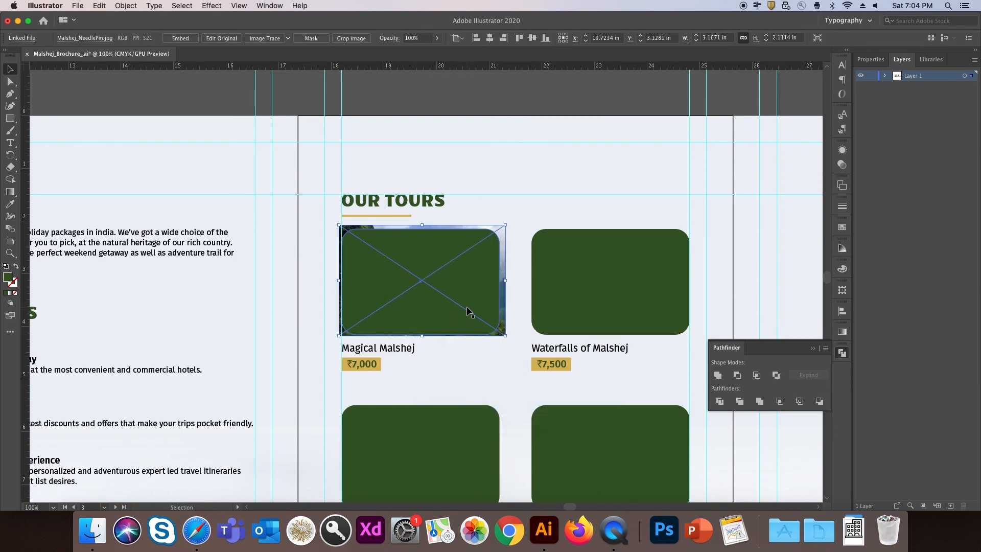
Clip the needle-pin photo to the Magical Malshej rounded rectangle with a clipping mask.
shift+click(466, 309)
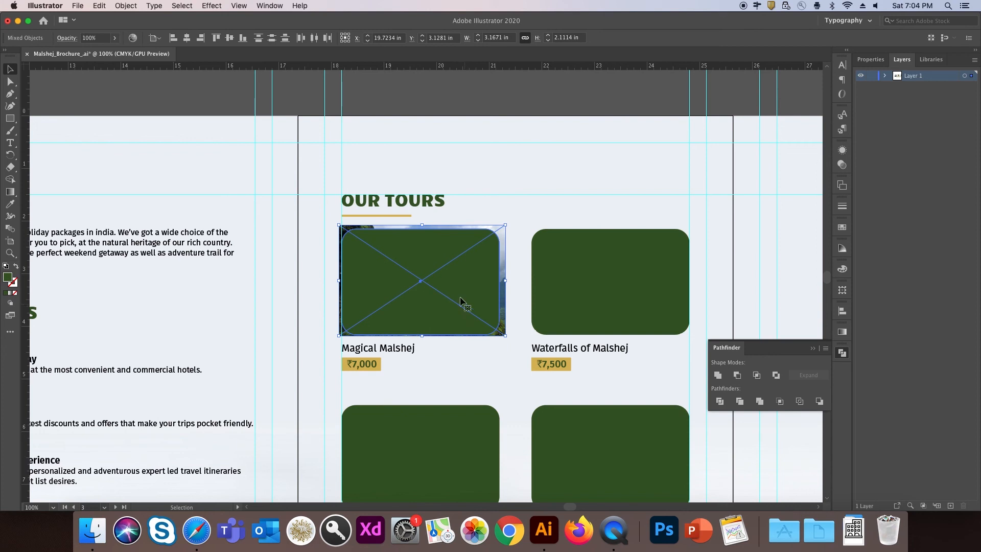
click(119, 6)
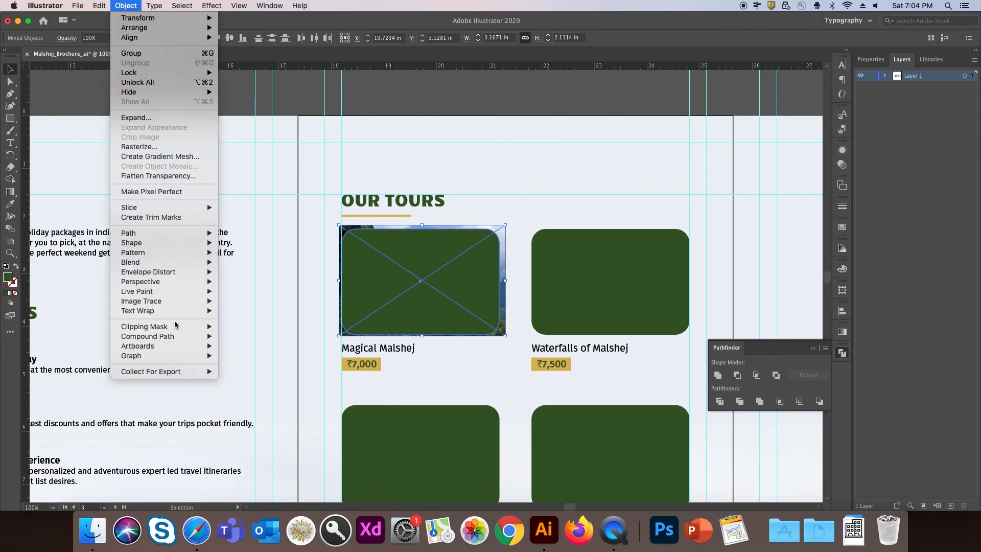
mouse_move(205, 326)
click(246, 326)
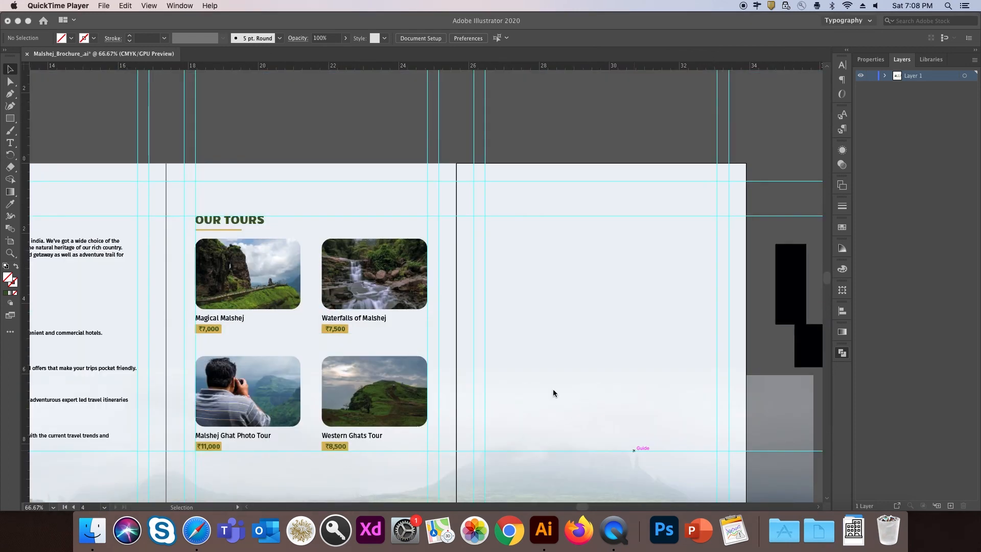
Copy the About Us heading, underline and paragraph to the third inner page and retitle the heading PLAN YOUR NEXT TRIP WITH US.
click(526, 340)
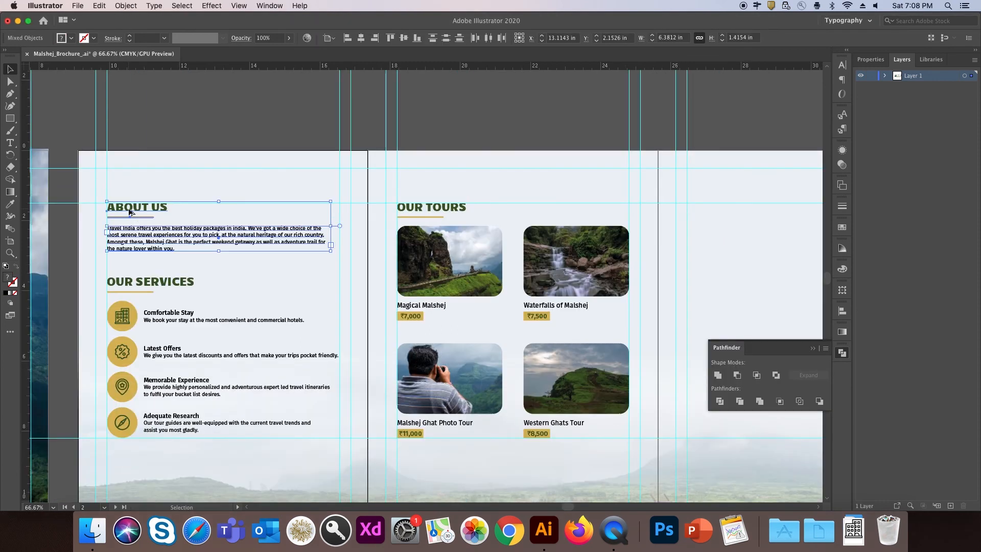
drag(129, 211, 708, 224)
drag(701, 281, 417, 271)
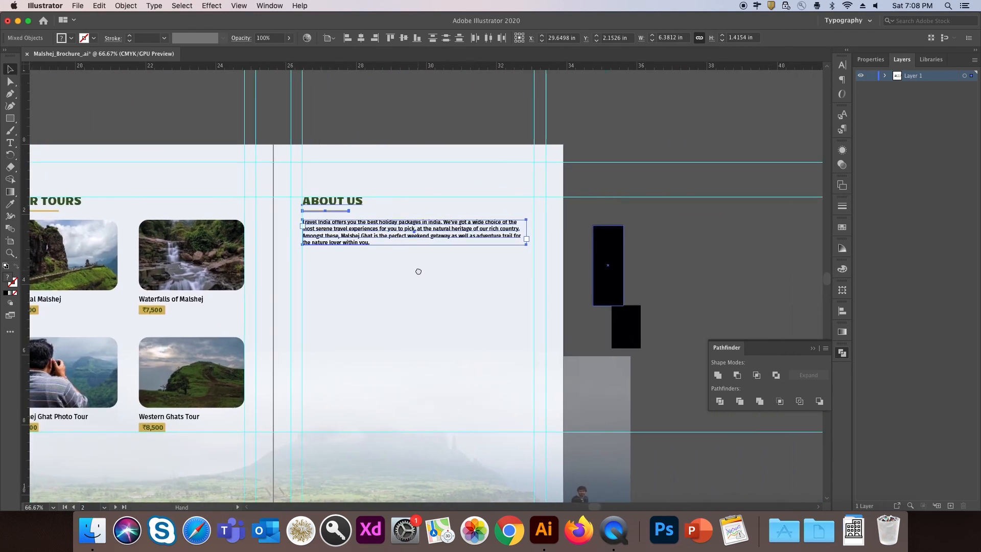
triple_click(355, 205)
text(PLAN YOUR NEXT TRIP WITH US)
key(Escape)
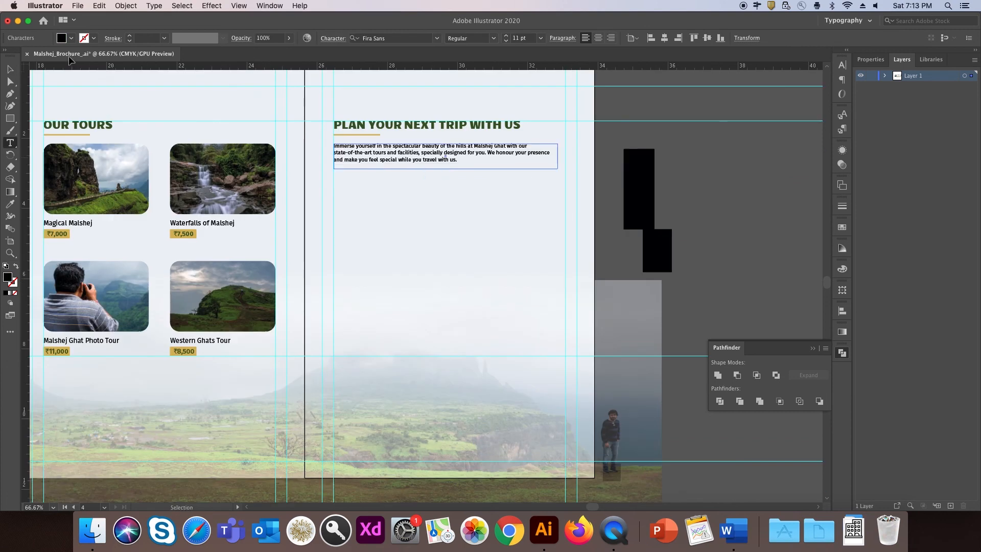
Duplicate the Plan Your Next Trip heading, underline and paragraph below the original and retitle the copy CONTACT US.
drag(394, 151, 394, 219)
triple_click(376, 196)
text(CONTACT US)
key(Escape)
Draw a spacer rectangle about 1.70 by 0.72 in between About Us and Our Services and move it above the Contact Us heading.
key(m)
scroll(425, 281, left, 10)
drag(137, 174, 197, 197)
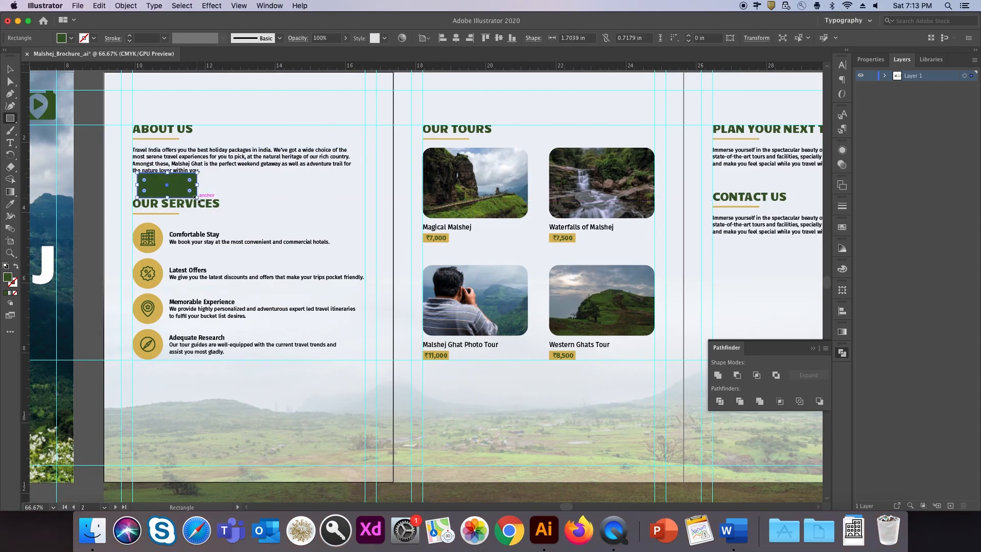
click(10, 69)
click(222, 199)
drag(188, 187, 762, 182)
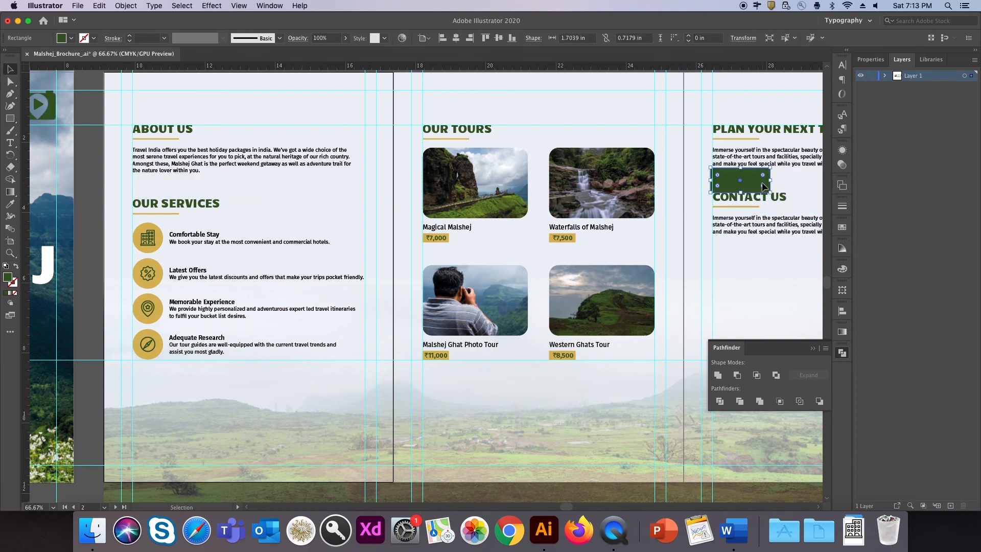
key(Up)
key(Up)
click(763, 254)
scroll(511, 255, right, 15)
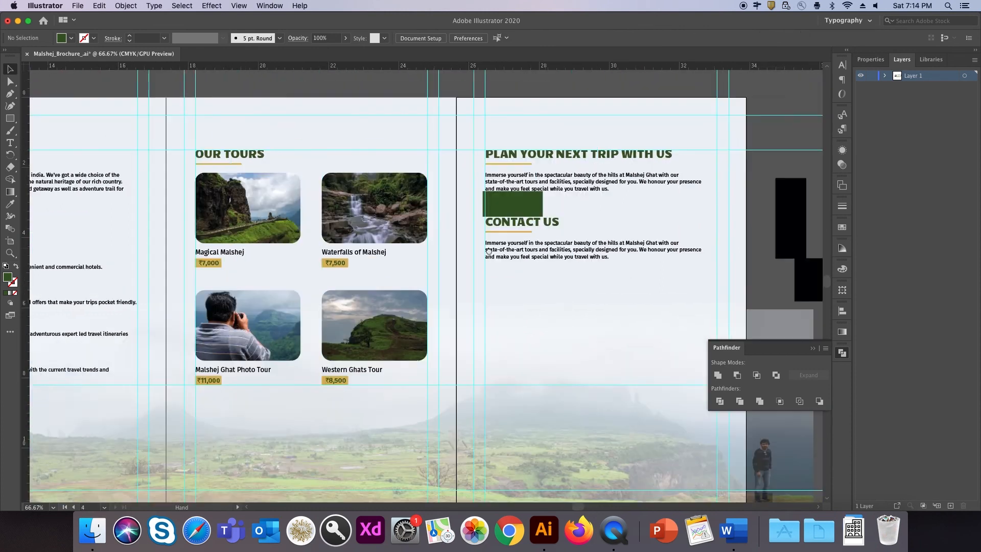
drag(337, 212, 697, 219)
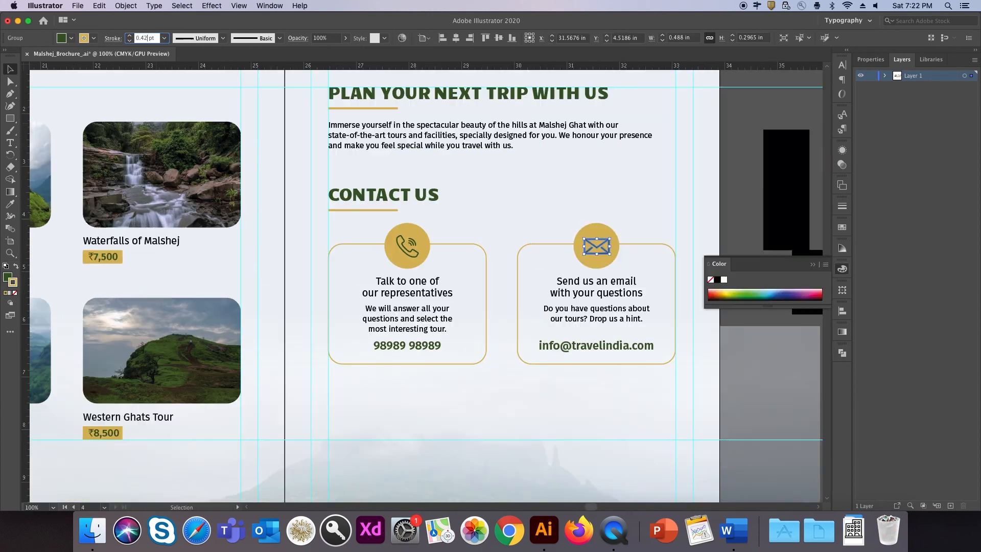
Apply the 0.42 pt stroke weight to the envelope icon and deselect it.
click(357, 159)
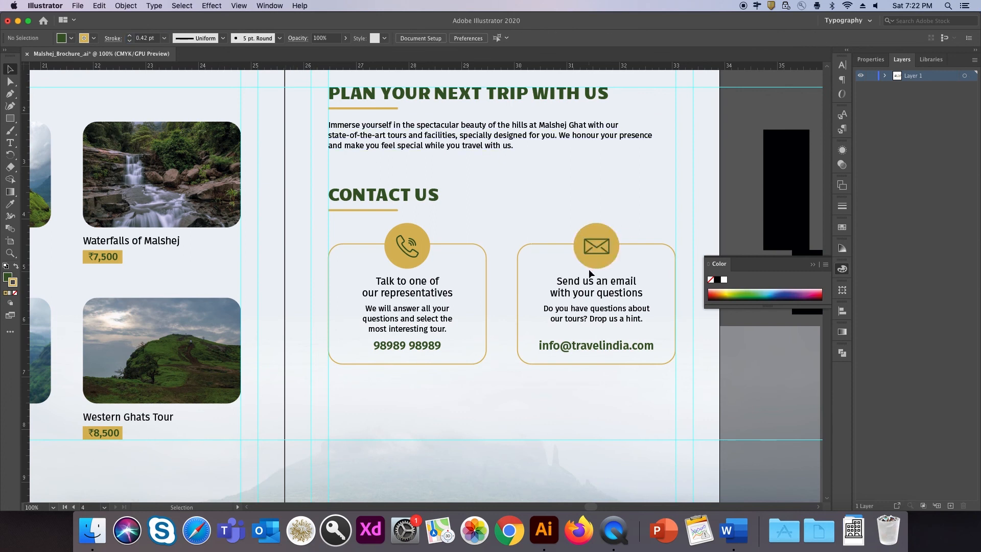
click(596, 247)
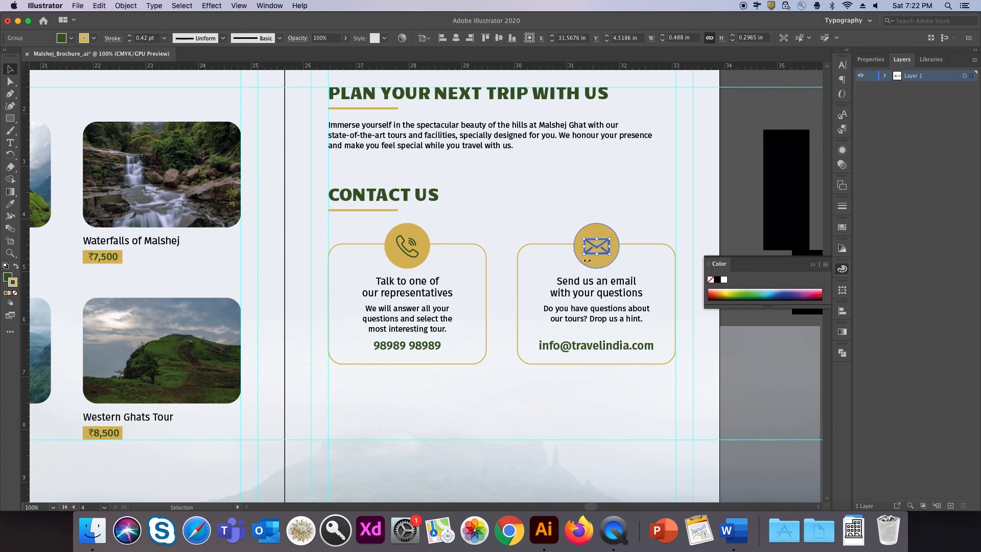
click(639, 223)
Copy the green camera logo from the cover onto the last page, centred below the two contact cards.
scroll(511, 233, down, 4)
scroll(485, 249, up, 2)
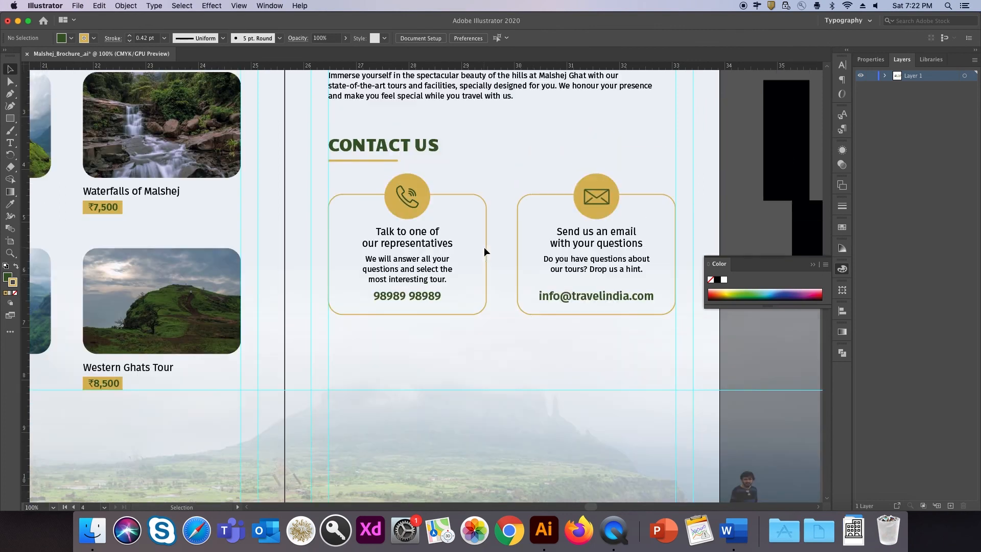
drag(330, 207, 394, 204)
click(237, 179)
scroll(128, 148, right, 15)
scroll(128, 149, down, 4)
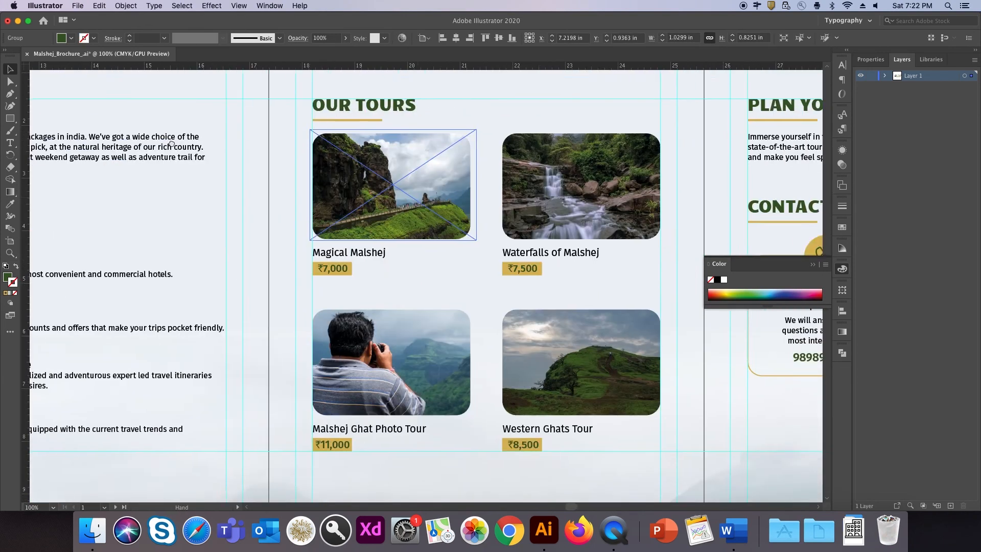
scroll(128, 149, right, 3)
scroll(127, 149, down, 1)
key(ctrl+v)
drag(458, 324, 452, 345)
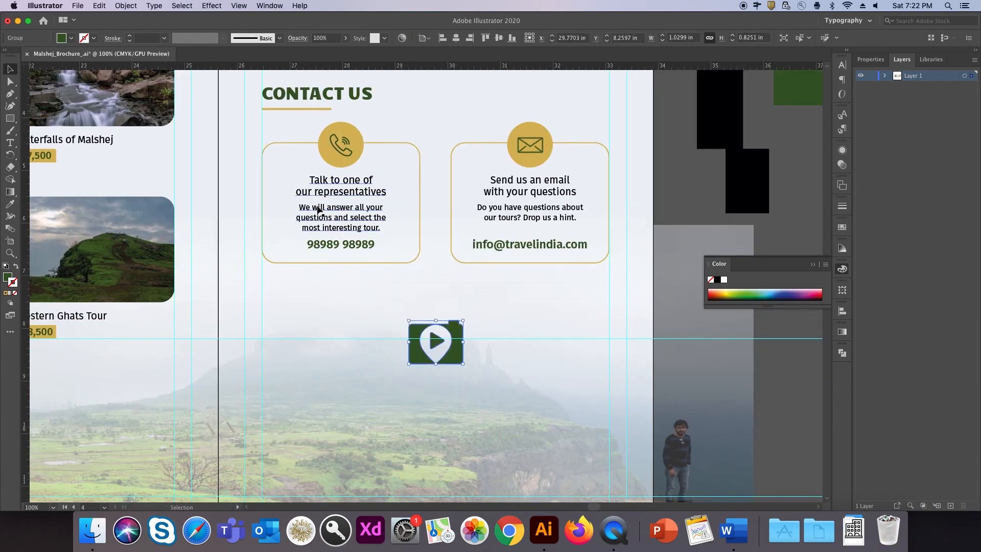
click(337, 221)
drag(335, 214, 433, 418)
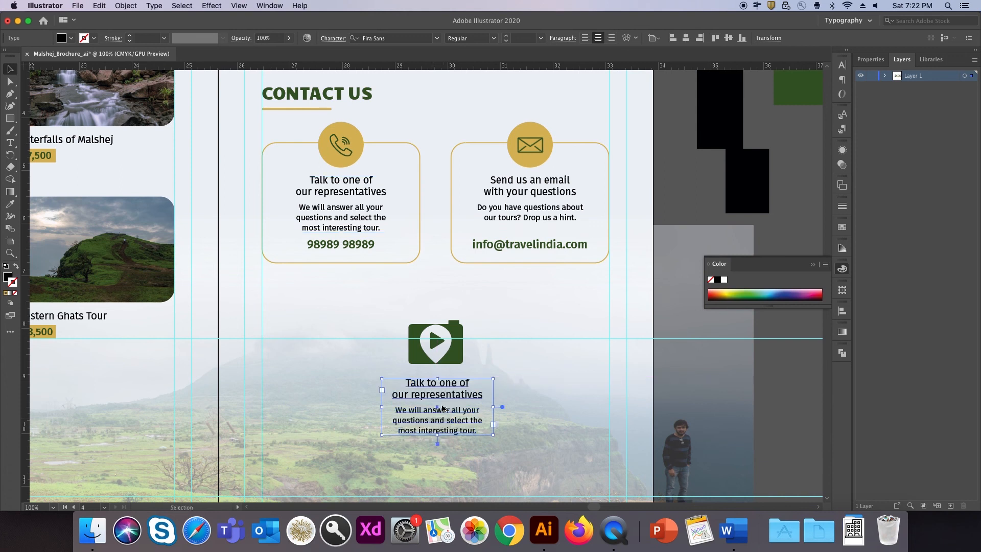
double_click(435, 409)
key(ctrl+a)
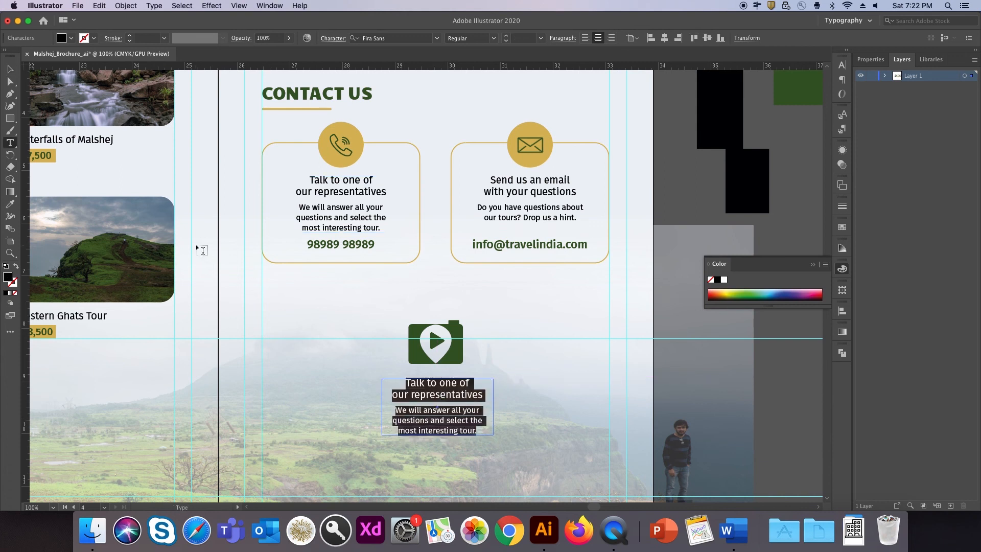
text(Www.travelindia.com)
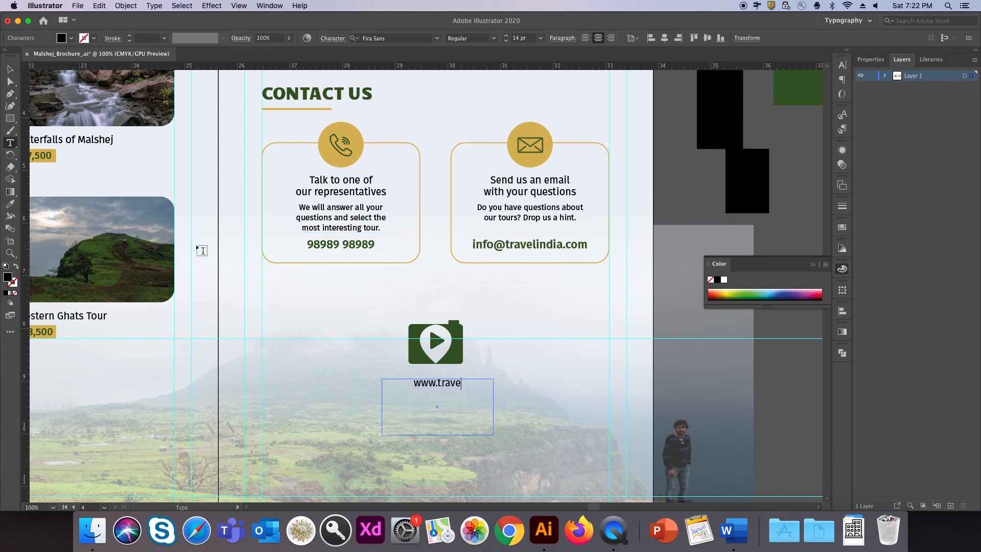
Reduce the web address's font size by two increments and deselect the text.
key(ctrl+a)
key(ctrl+shift+comma)
key(ctrl+shift+comma)
key(Escape)
key(ctrl+shift+a)
Save the finished brochure document.
key(ctrl+minus)
key(ctrl+minus)
scroll(368, 392, left, 10)
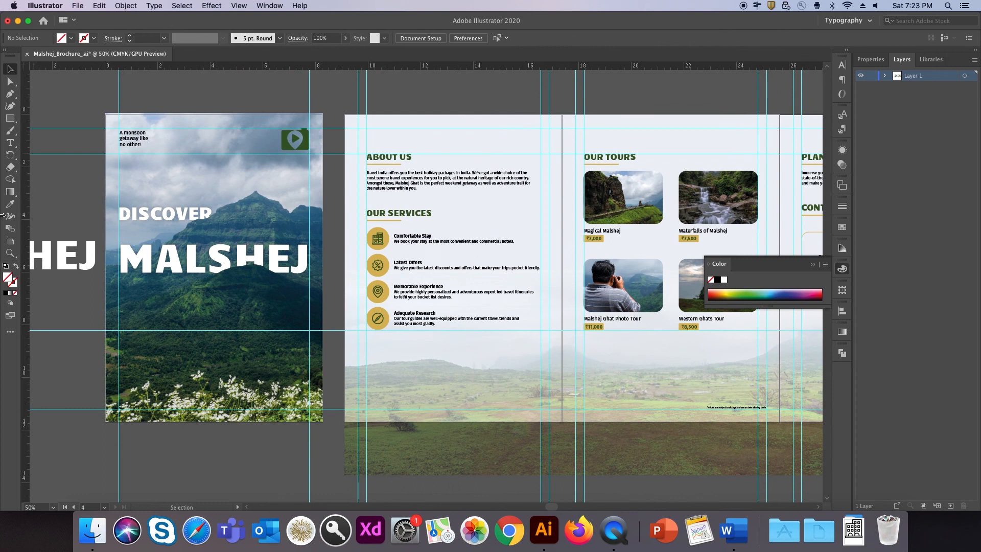
click(78, 6)
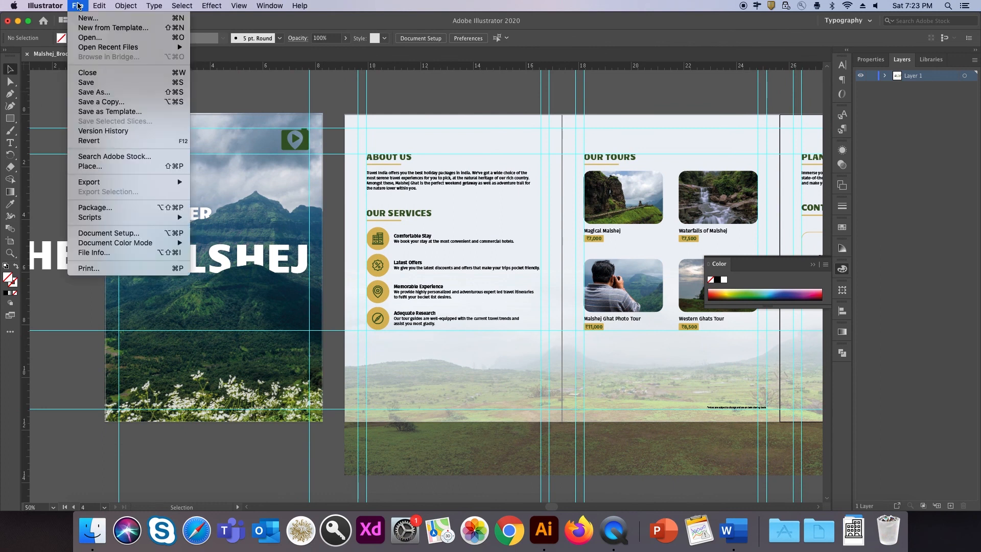
click(95, 84)
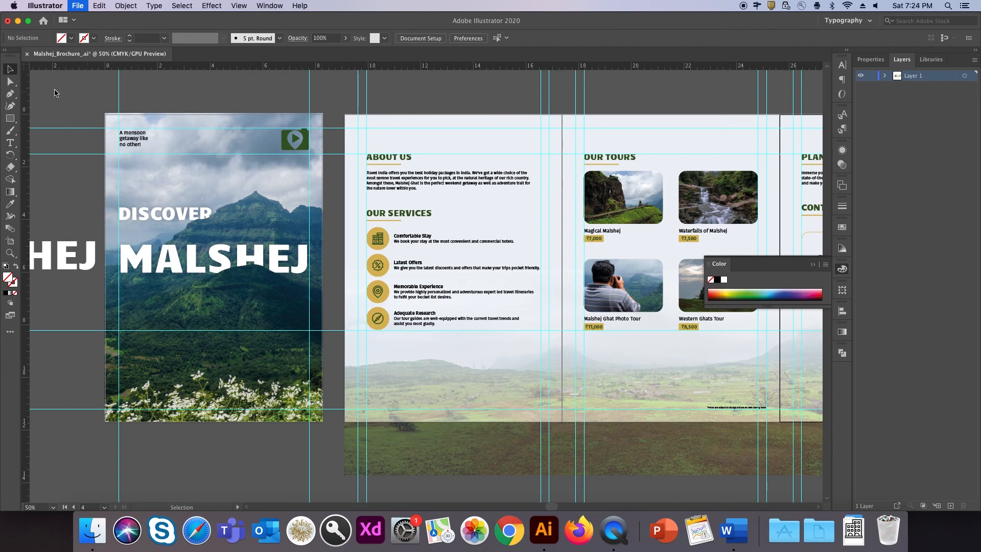
Save all artboards as Malshej_Brochure_.pdf in the Malshej folder, in Adobe PDF format with the High Quality Print preset.
click(78, 7)
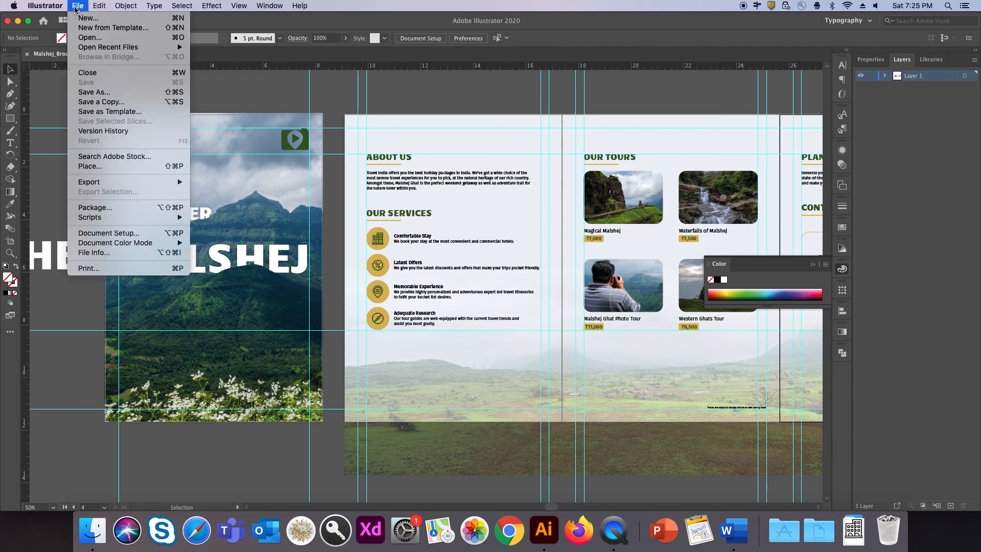
click(95, 94)
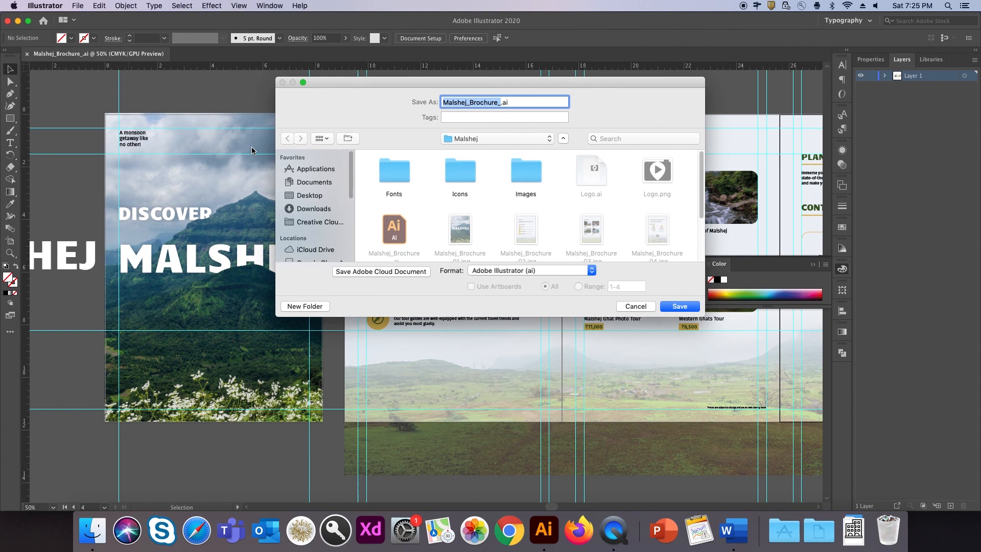
click(522, 277)
click(520, 297)
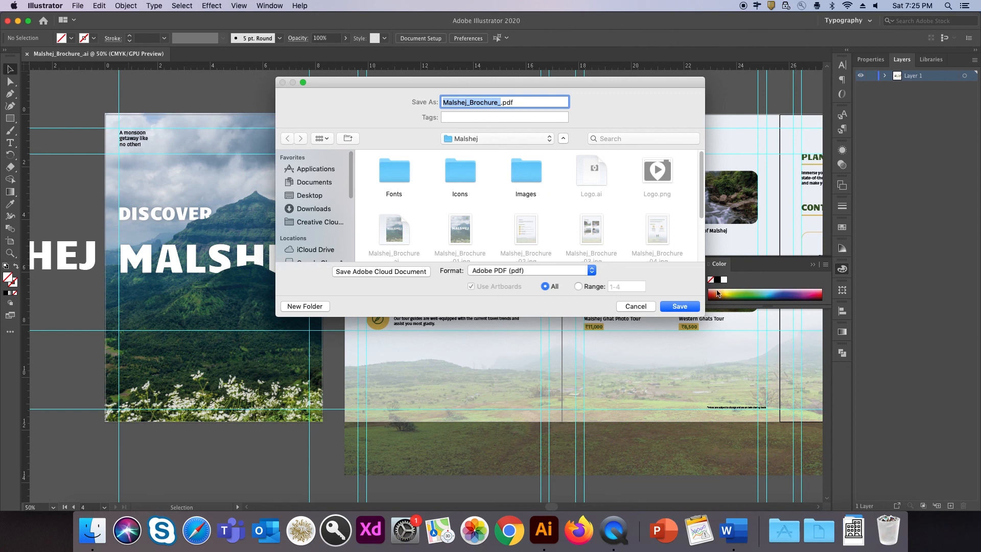
click(696, 308)
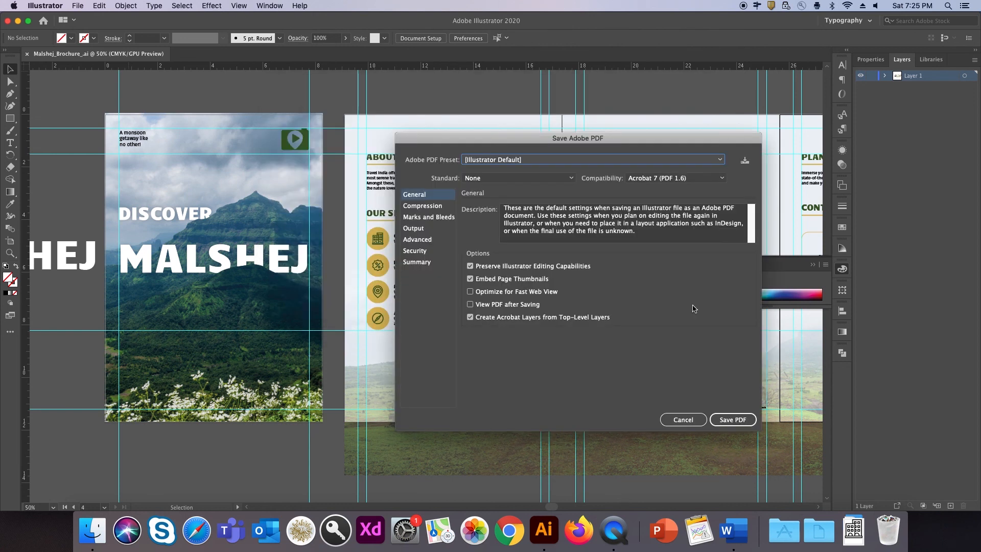
click(594, 162)
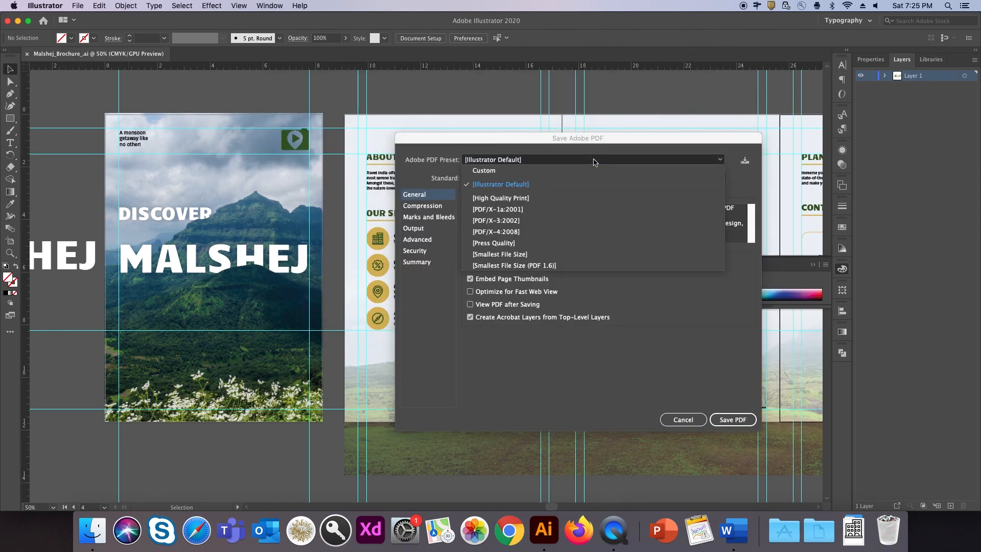
click(561, 198)
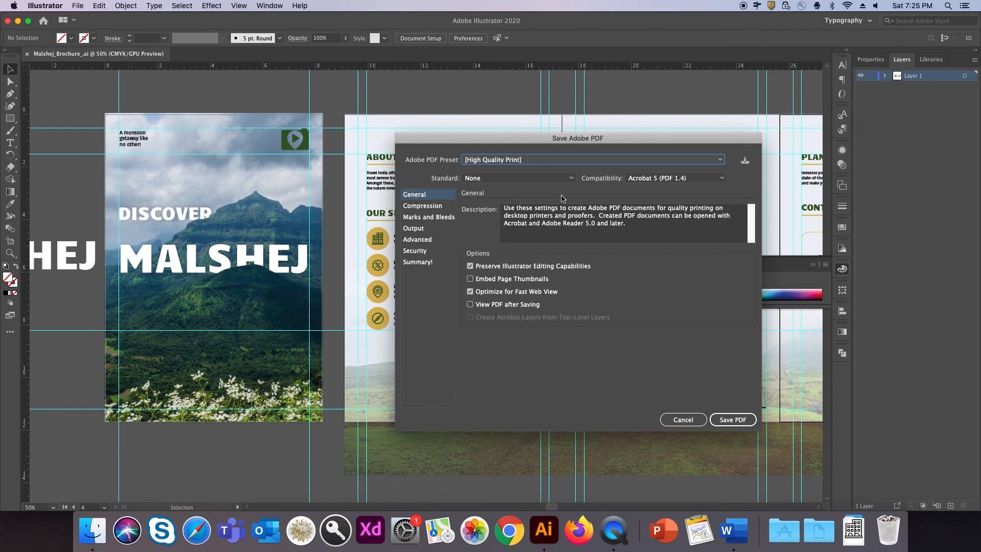
click(742, 421)
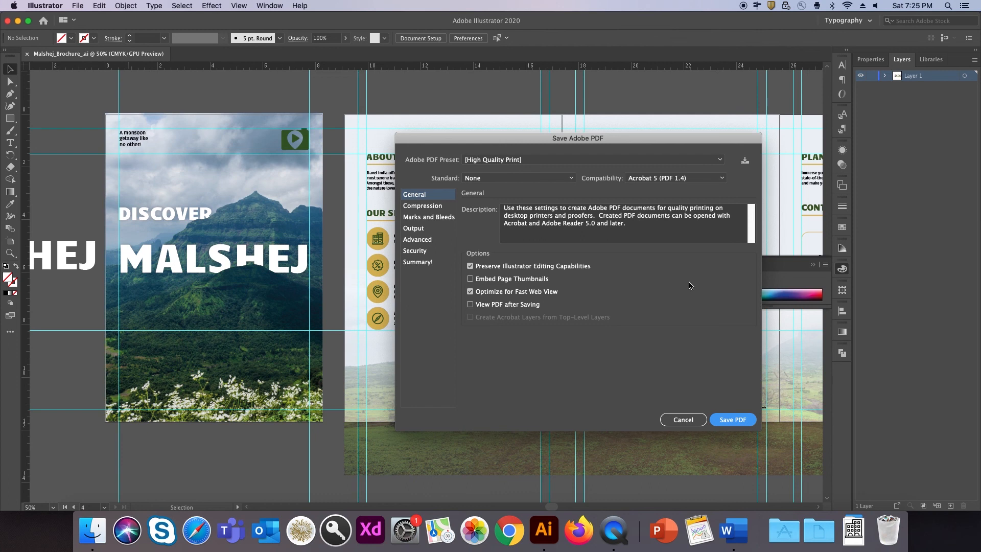
key(Return)
Preview Malshej_Brochure_.pdf in Finder and check its three inner pages.
key(space)
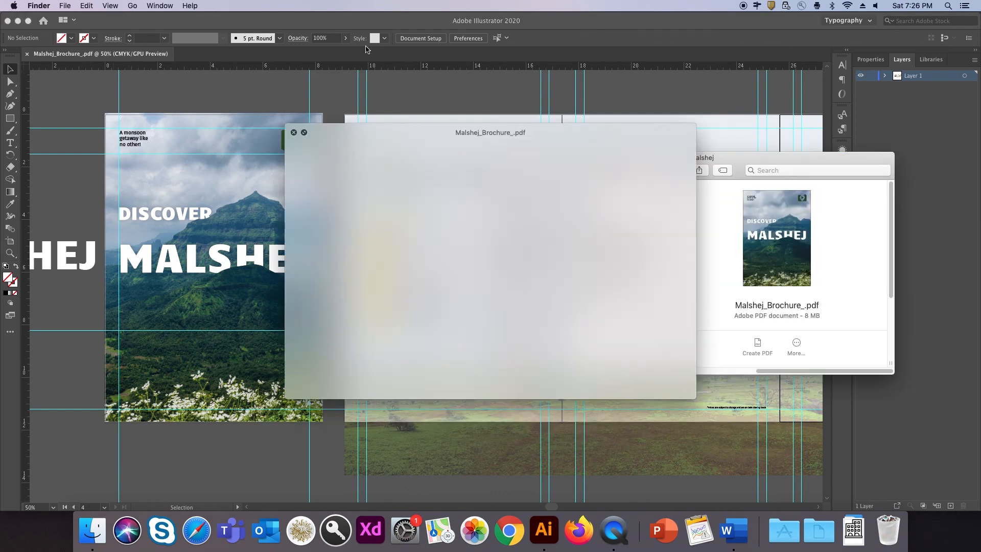
click(624, 196)
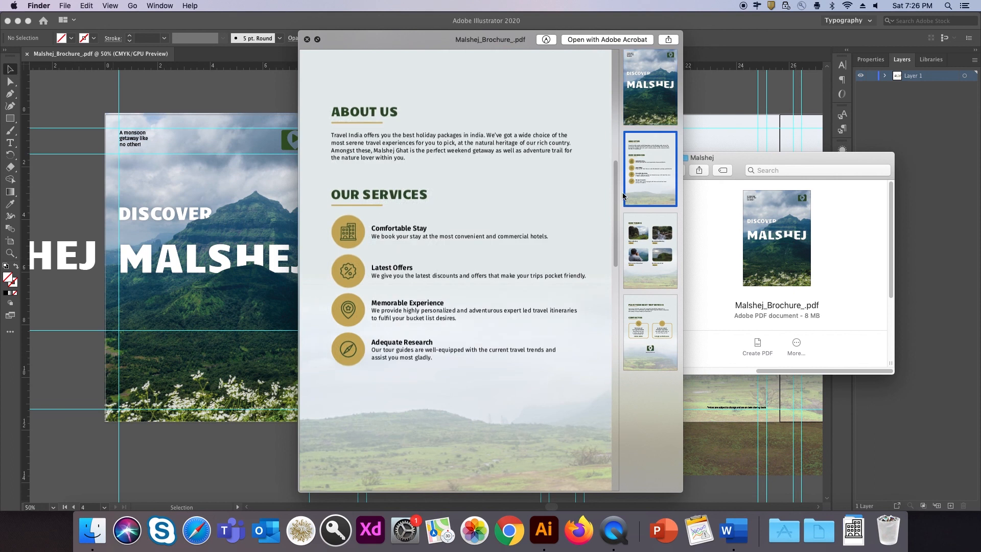
click(653, 241)
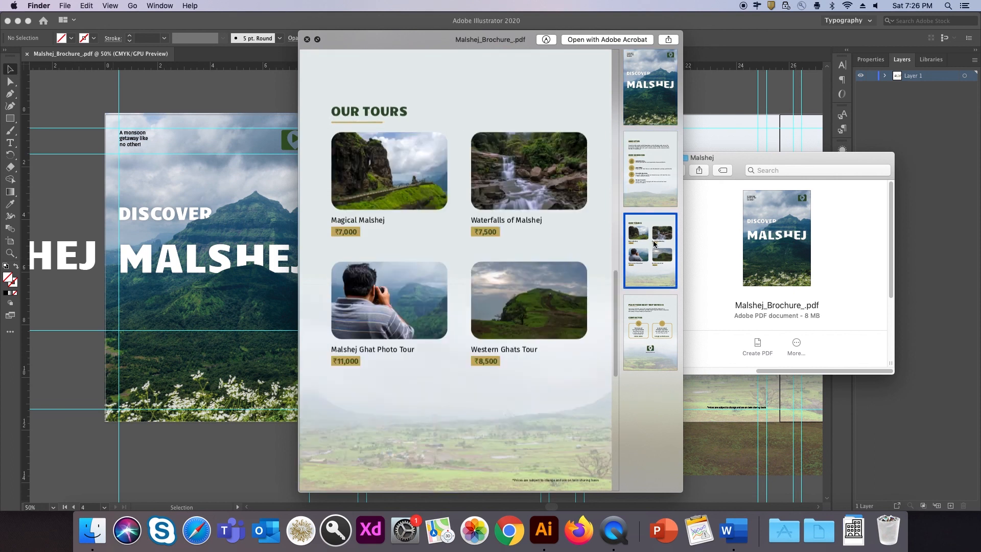
click(646, 316)
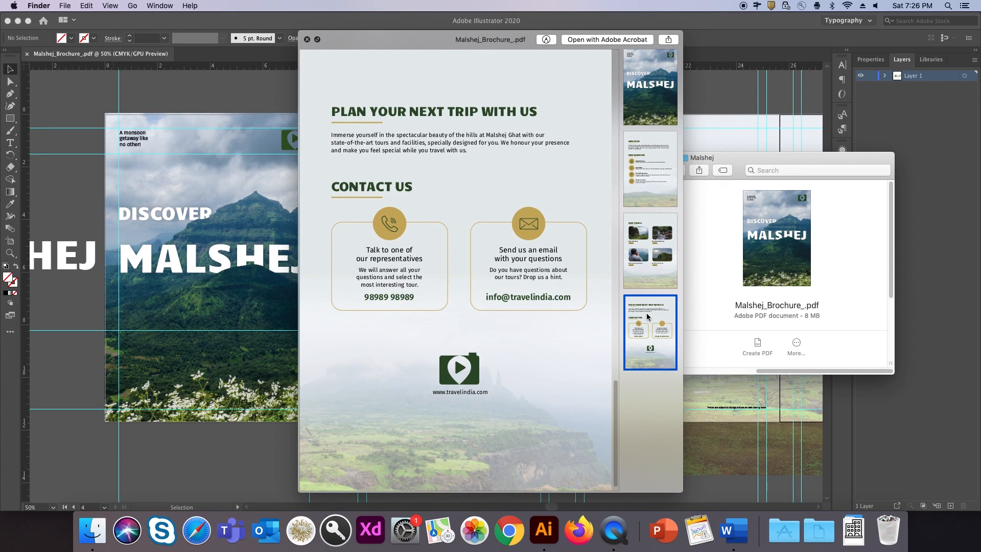
key(space)
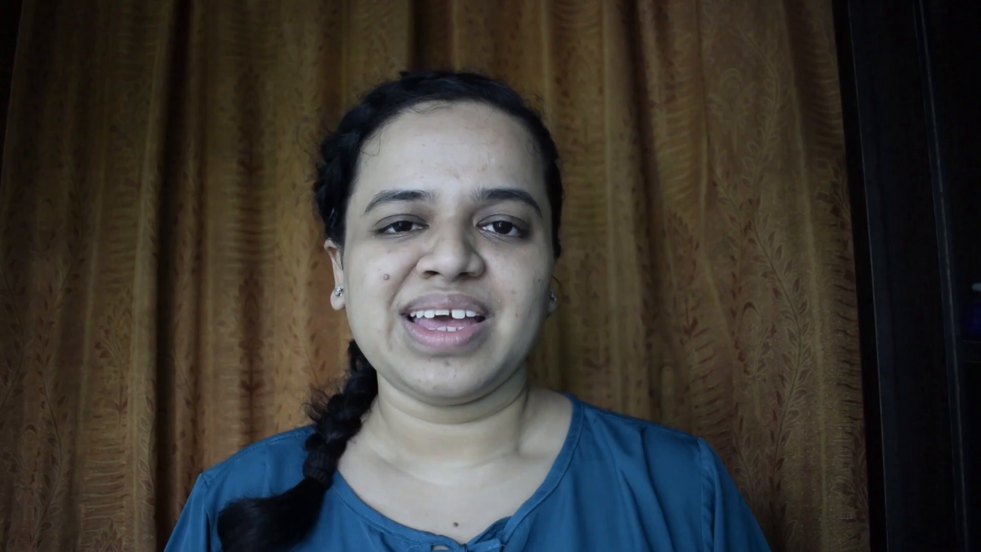